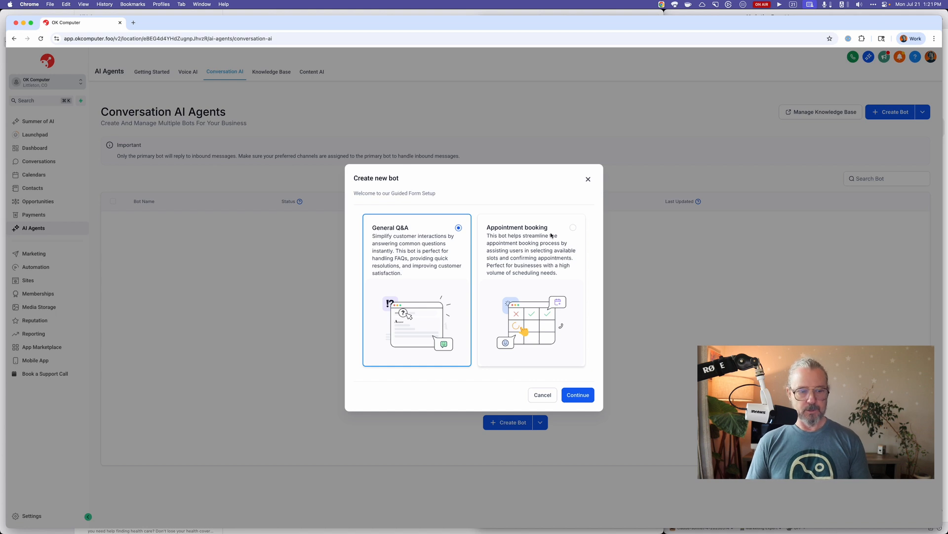
Switch to the okcomputer.foo website window and open its About page.
{"action": "key", "text": "super+grave"}
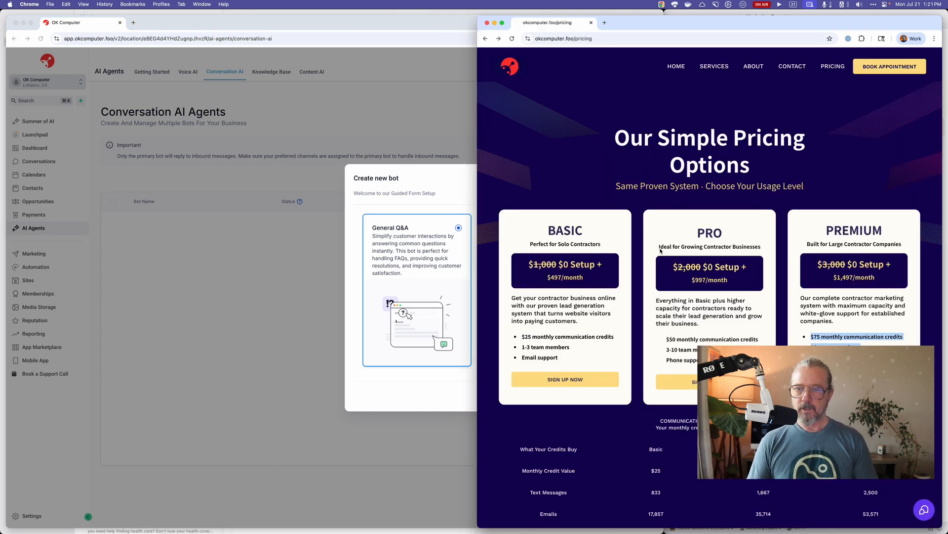
{"action": "left_click", "coordinate": [604, 144]}
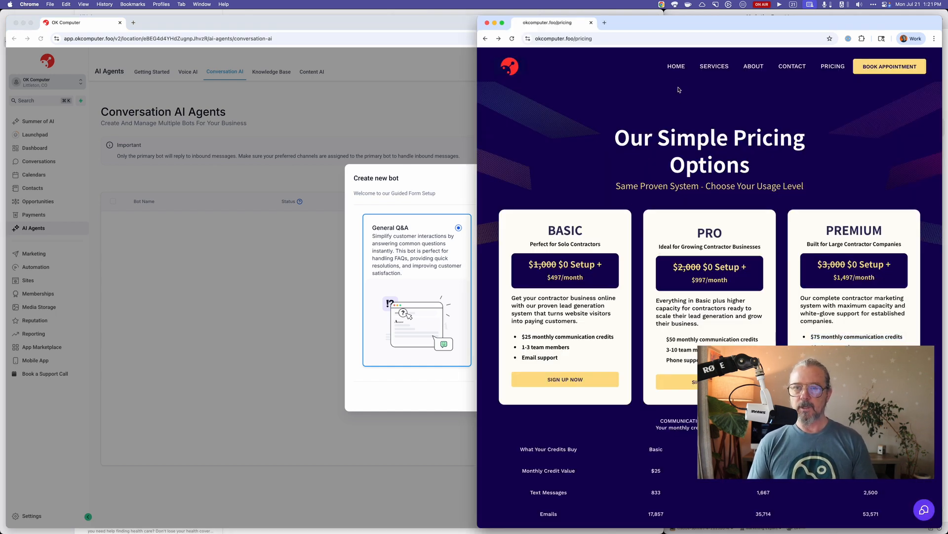
{"action": "left_click", "coordinate": [754, 77]}
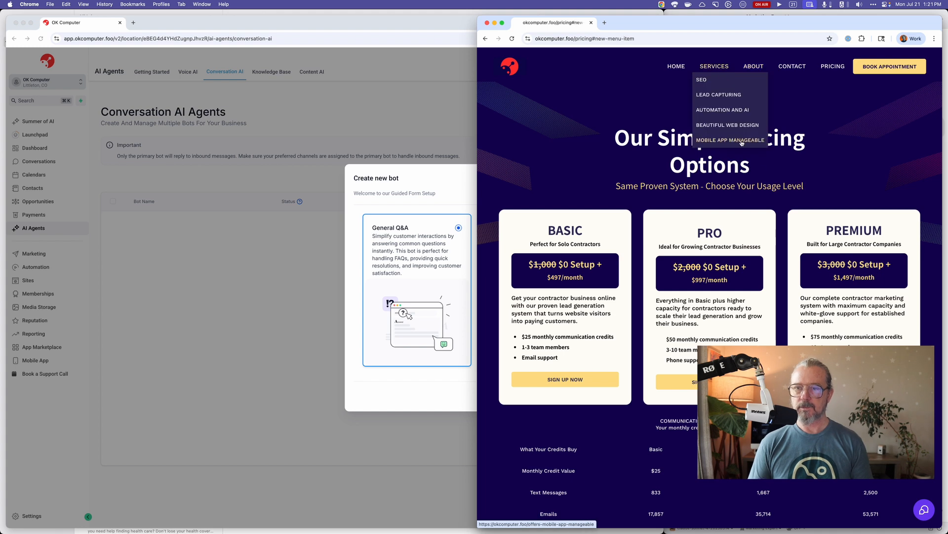
{"action": "left_click", "coordinate": [754, 67]}
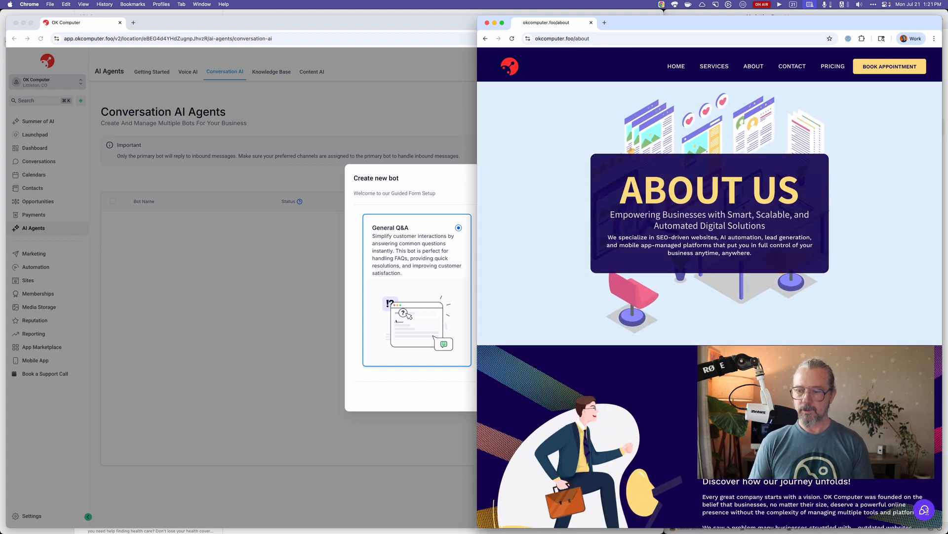
Open the website's chat widget, replace the prefilled message with "happy monday" and send it.
{"action": "left_click", "coordinate": [933, 510]}
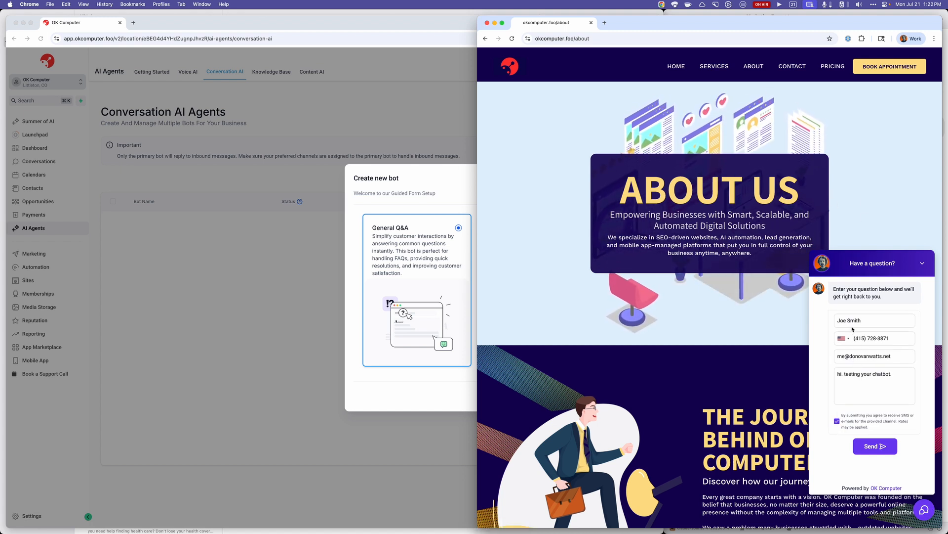
{"action": "left_click", "coordinate": [852, 323]}
{"action": "left_click", "coordinate": [815, 387]}
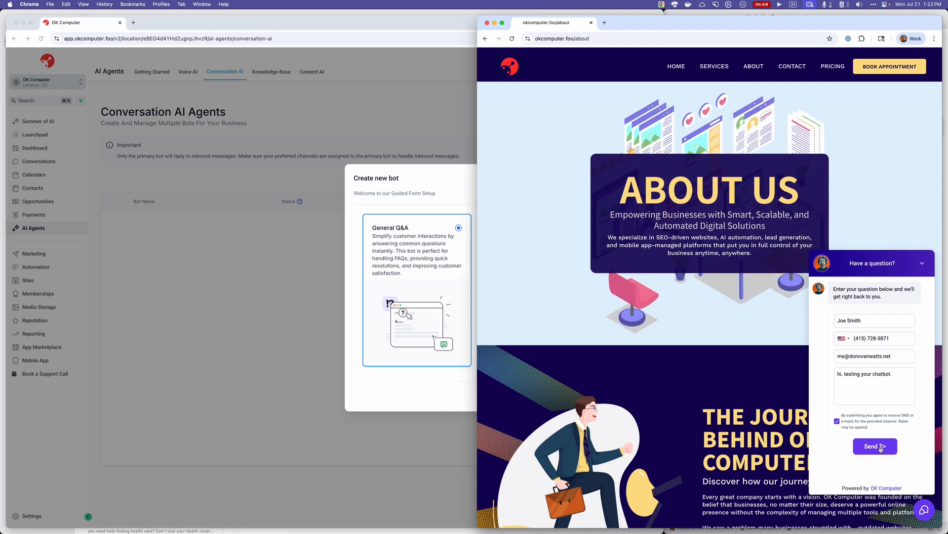
{"action": "left_click_drag", "start_coordinate": [892, 380], "coordinate": [891, 356]}
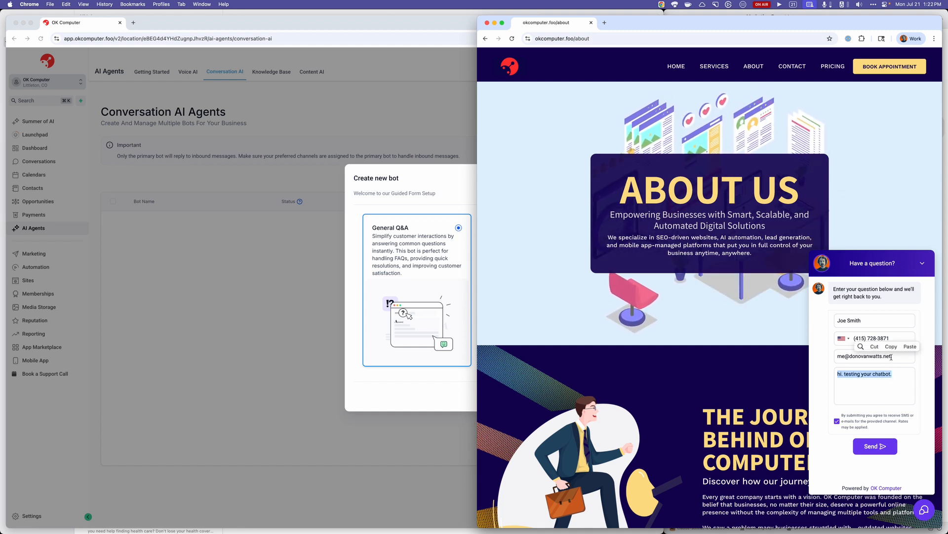
{"action": "type", "text": "happy monday"}
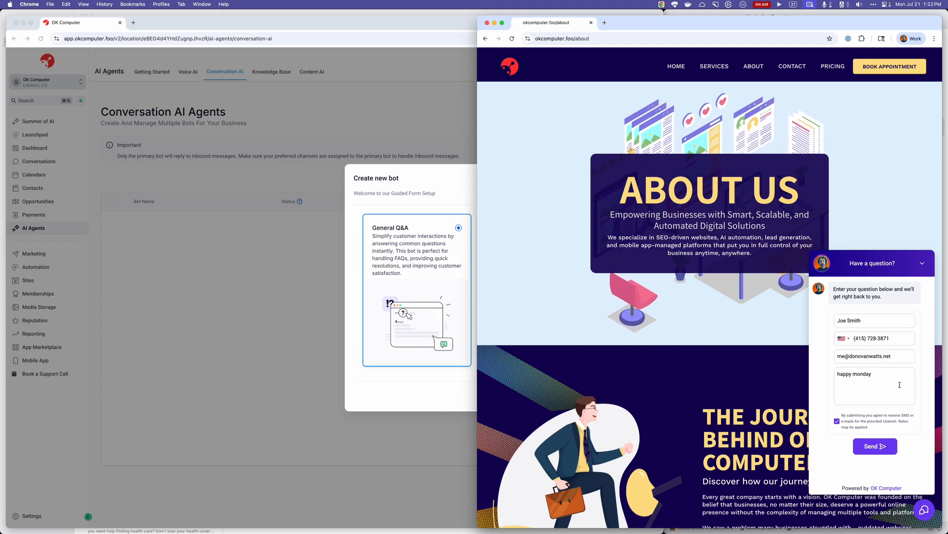
{"action": "left_click", "coordinate": [871, 452]}
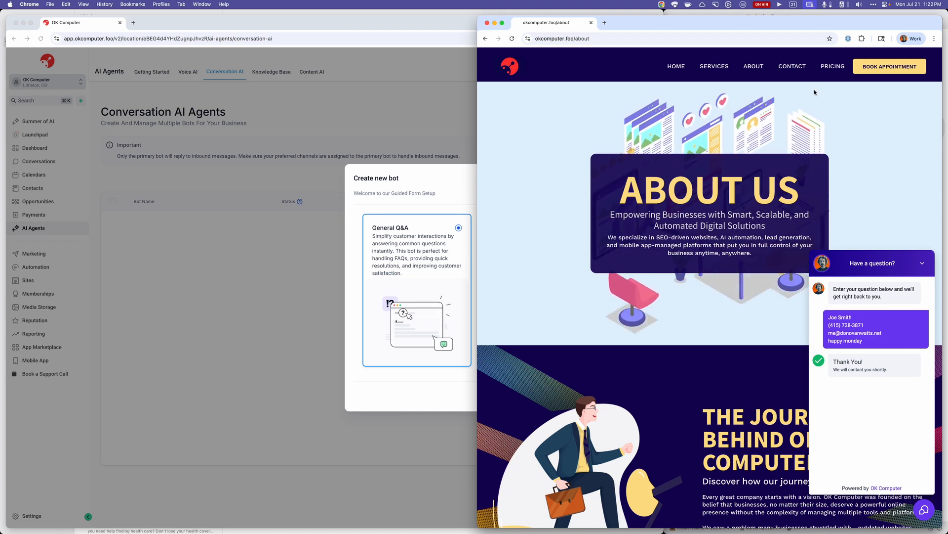
Open the website's Contact page, examine the contact form and open the chat widget there.
{"action": "left_click", "coordinate": [799, 71]}
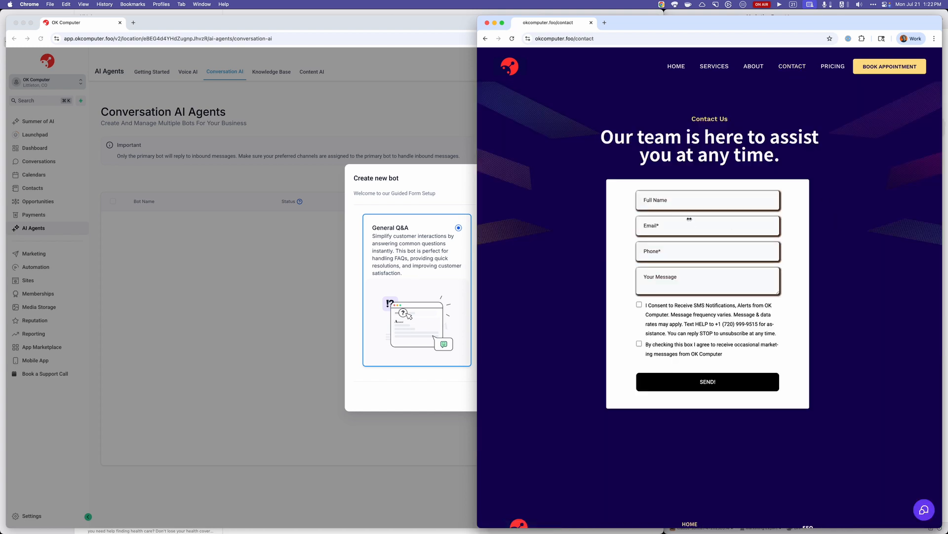
{"action": "left_click", "coordinate": [691, 202]}
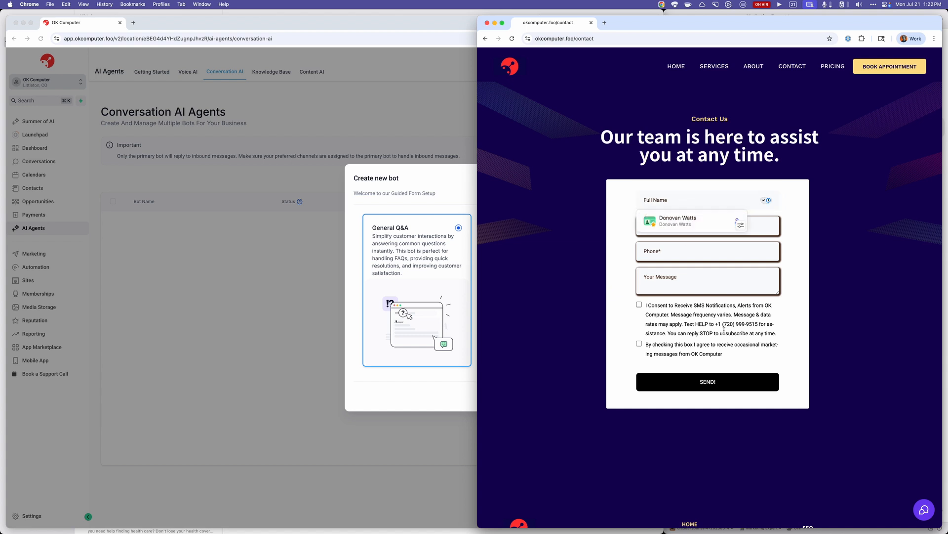
{"action": "left_click", "coordinate": [805, 334]}
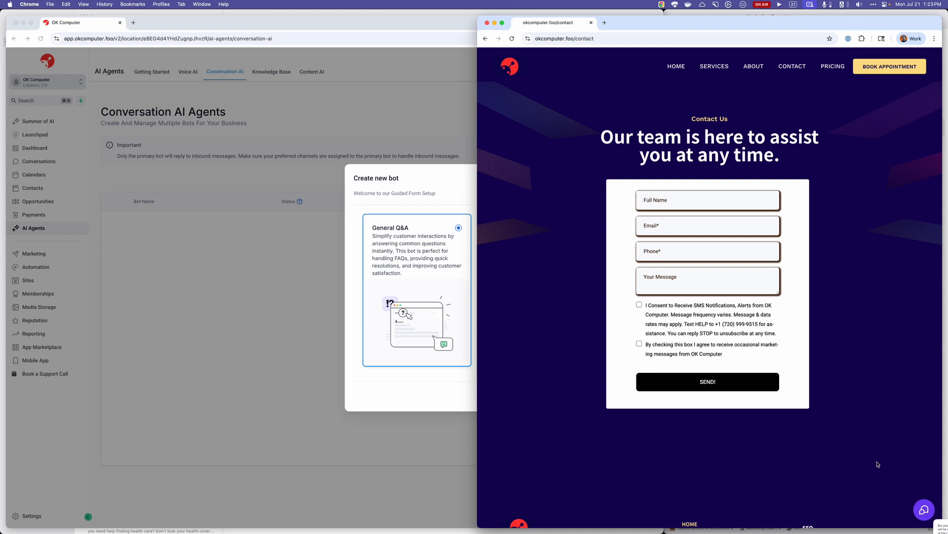
{"action": "left_click", "coordinate": [925, 509]}
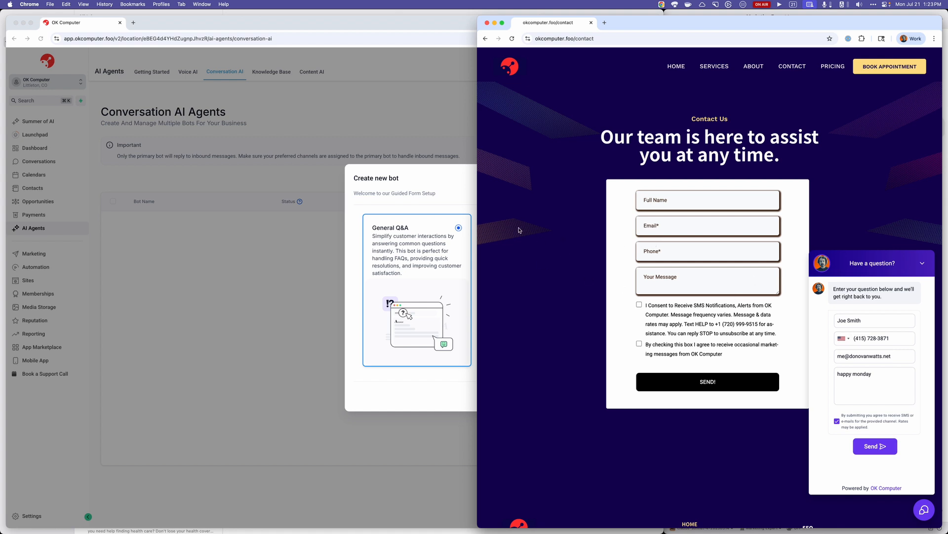
Return to the Conversation AI window, reopen the new-bot dialog and continue with the General Q&A bot type.
{"action": "left_click", "coordinate": [455, 197]}
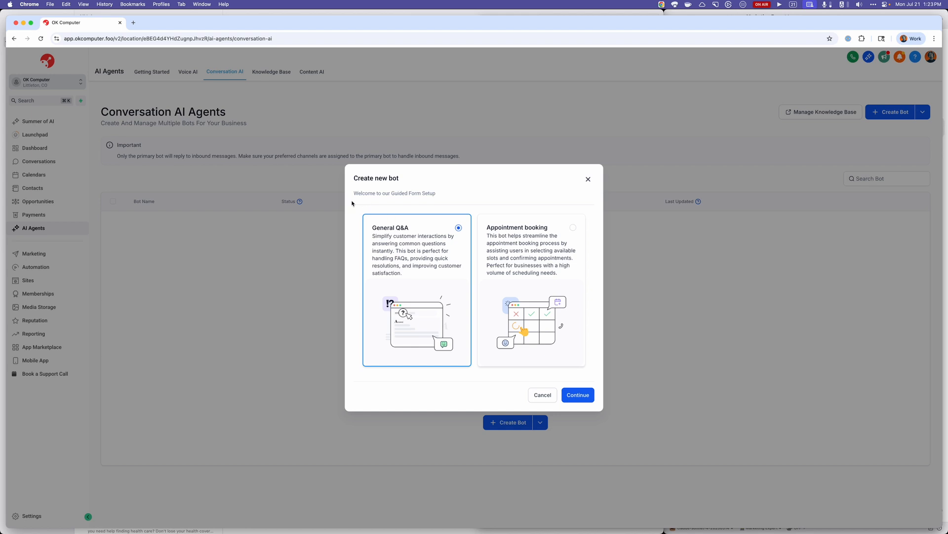
{"action": "left_click", "coordinate": [542, 395]}
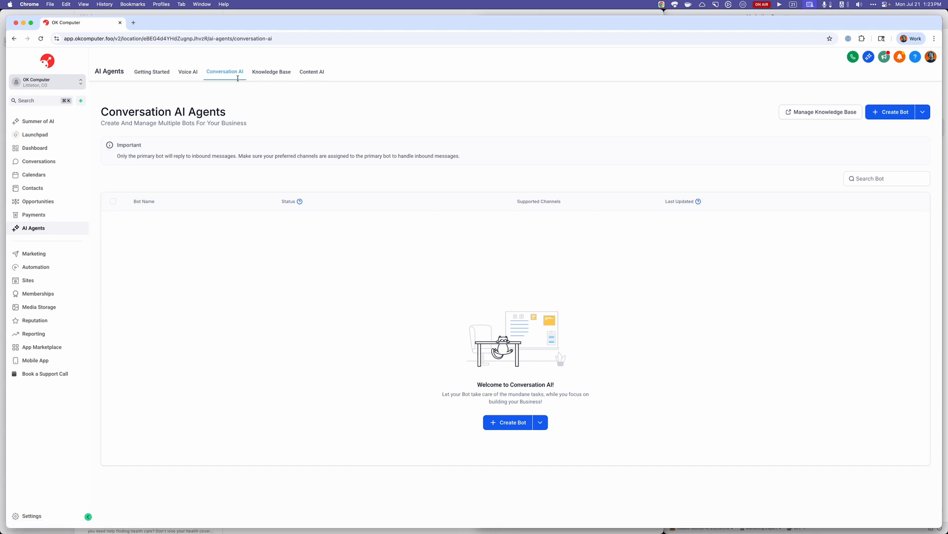
{"action": "left_click", "coordinate": [512, 424]}
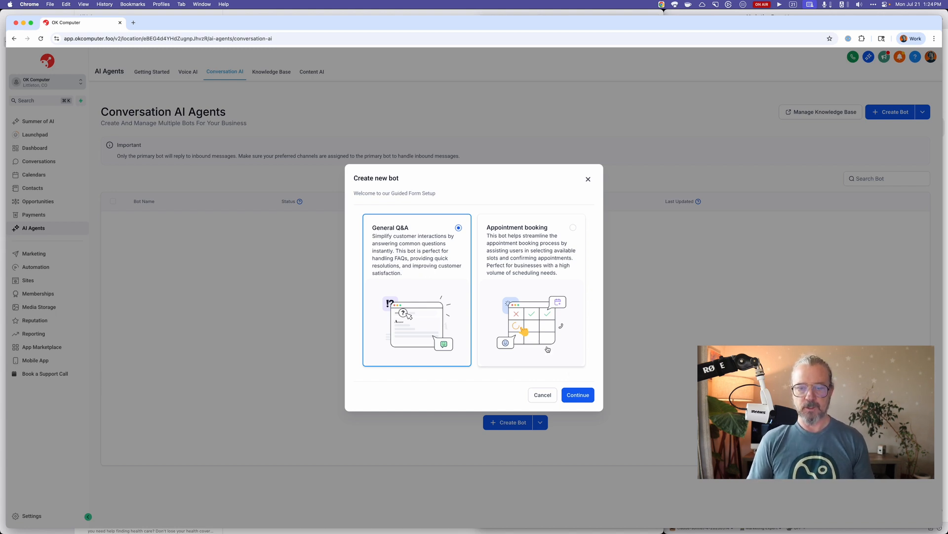
{"action": "left_click", "coordinate": [581, 397]}
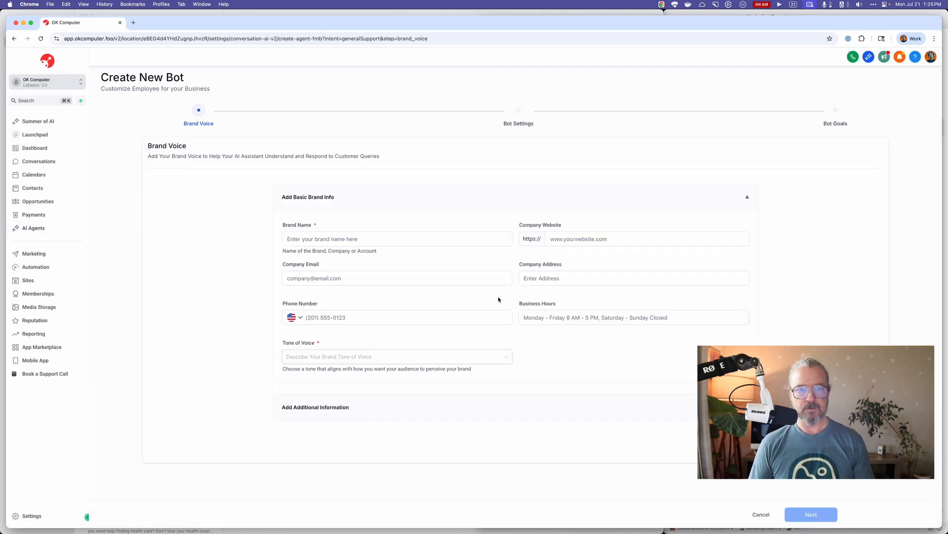
{"action": "left_click", "coordinate": [326, 232]}
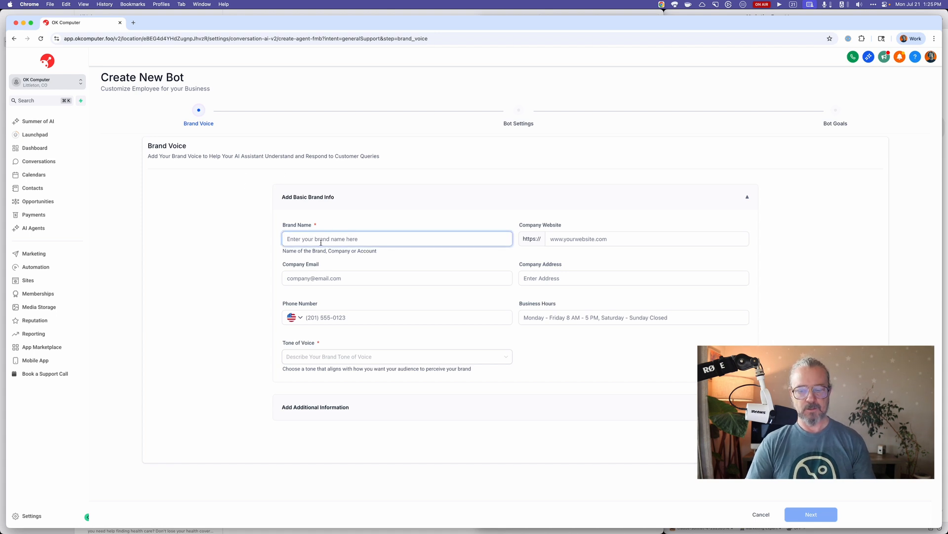
{"action": "type", "text": ",,oo"}
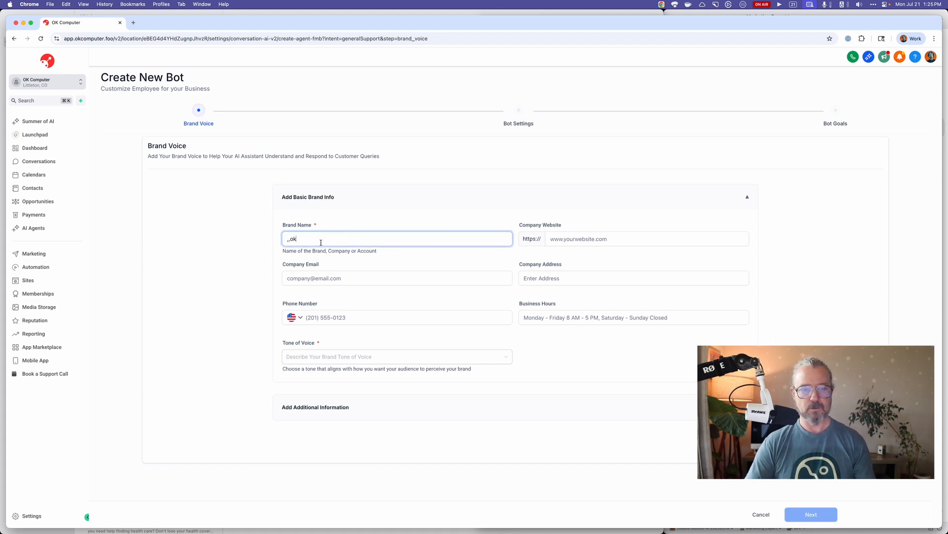
{"action": "left_click", "coordinate": [583, 240]}
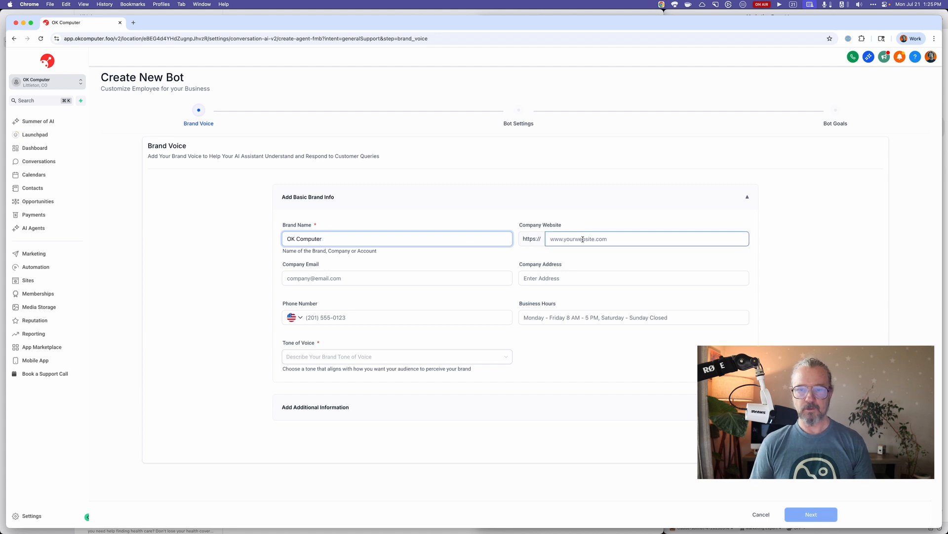
{"action": "key", "text": "super+shift+v"}
{"action": "key", "text": "Up"}
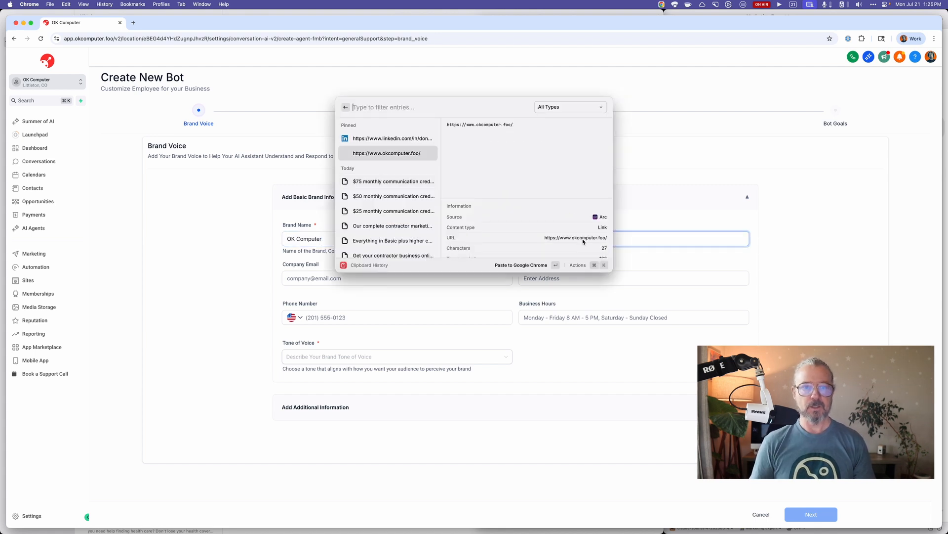
{"action": "key", "text": "Return"}
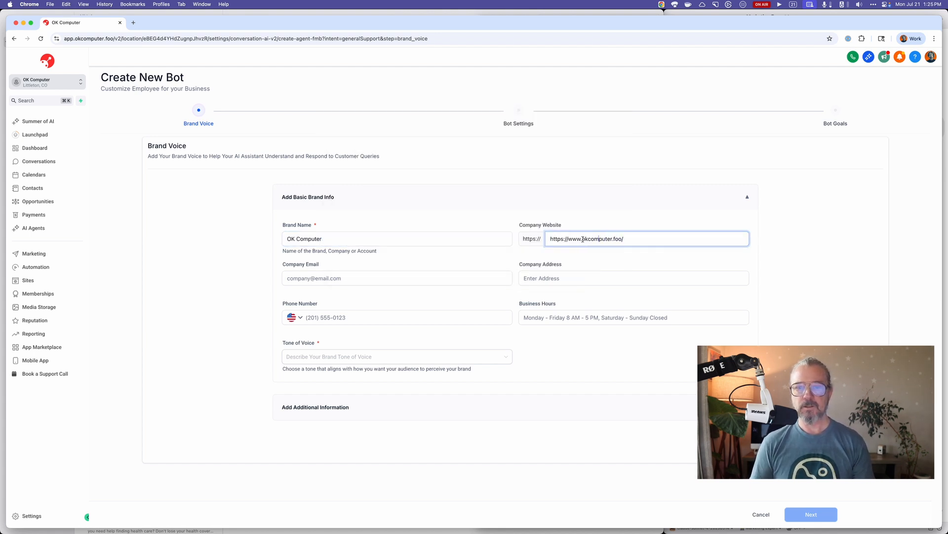
{"action": "key", "text": "BackSpace"}
{"action": "key", "text": "BackSpace"}
{"action": "key", "text": "BackSpace"}
{"action": "key", "text": "BackSpace"}
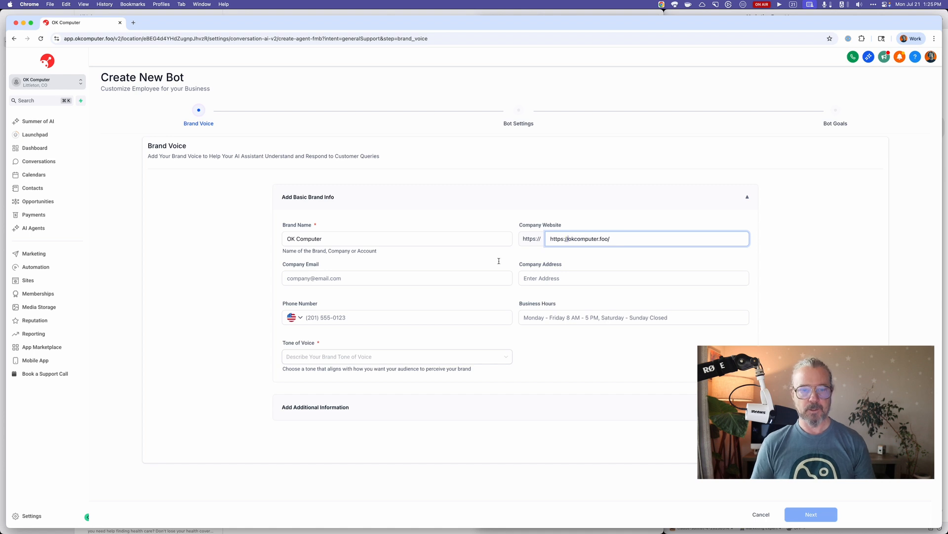
Fill in the company's email and phone number in the basic brand info.
{"action": "left_click", "coordinate": [462, 275]}
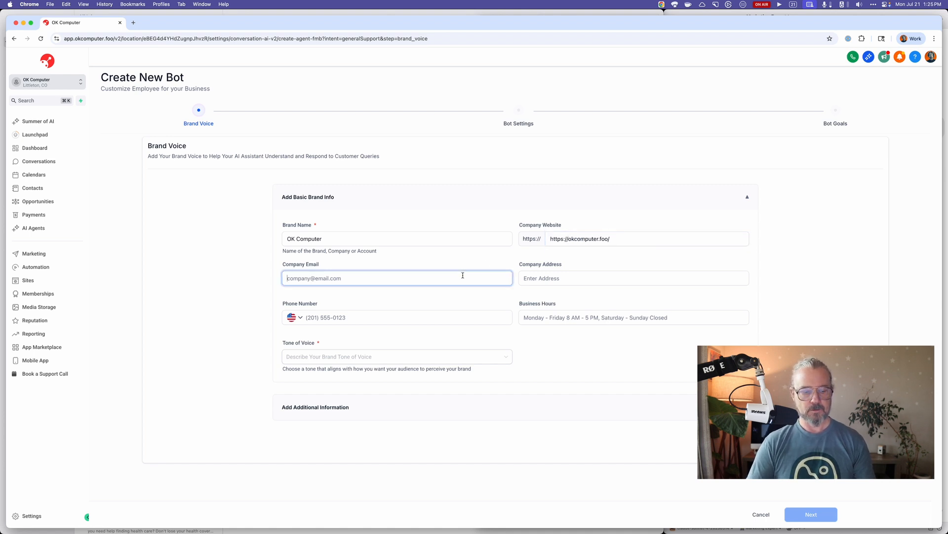
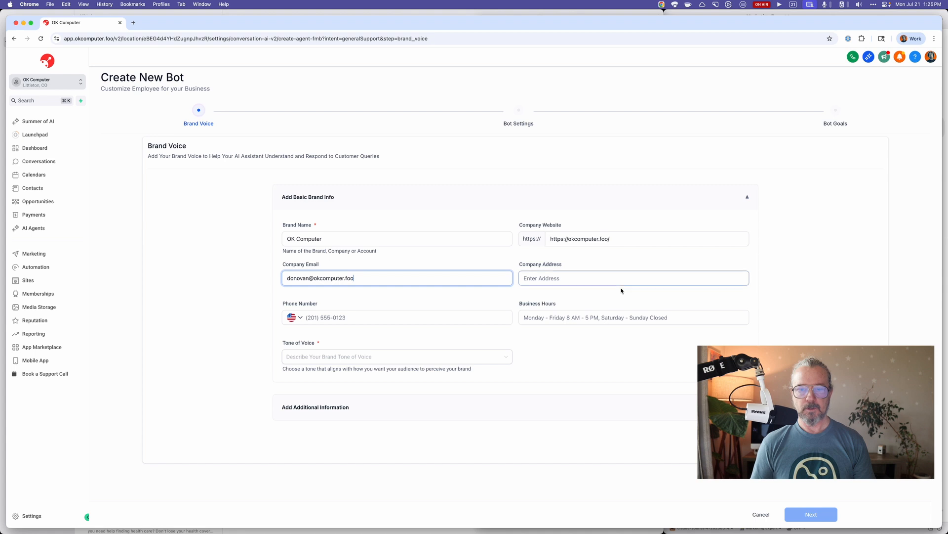
{"action": "left_click", "coordinate": [607, 275]}
{"action": "left_click", "coordinate": [582, 375]}
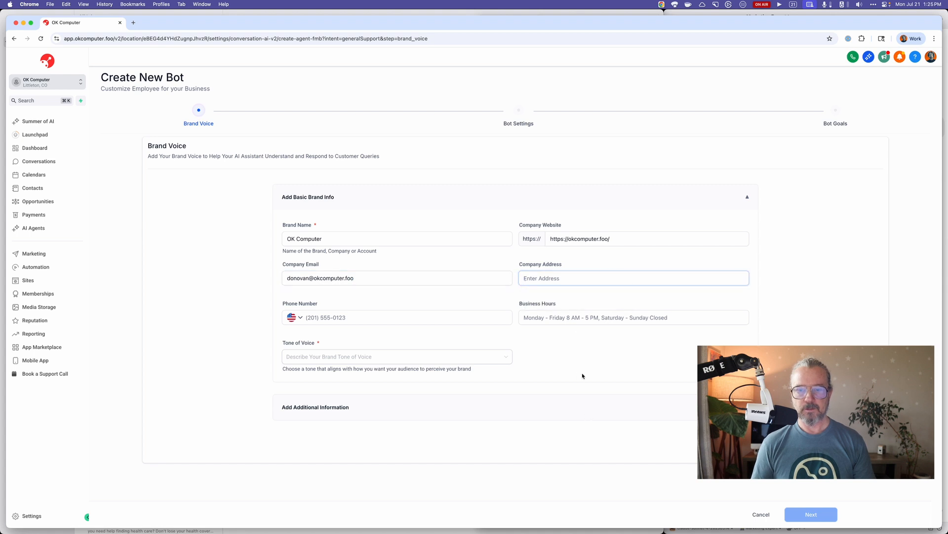
{"action": "left_click", "coordinate": [403, 321]}
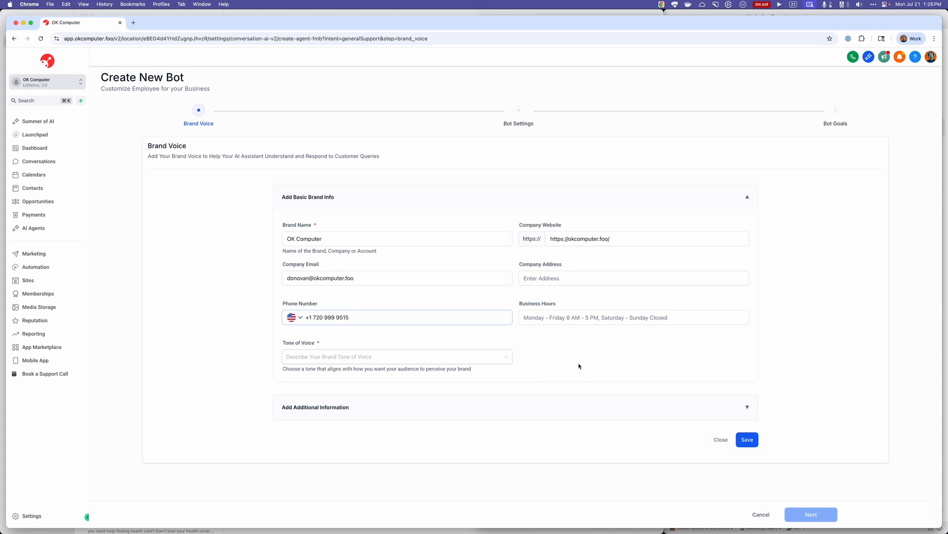
{"action": "left_click", "coordinate": [551, 317]}
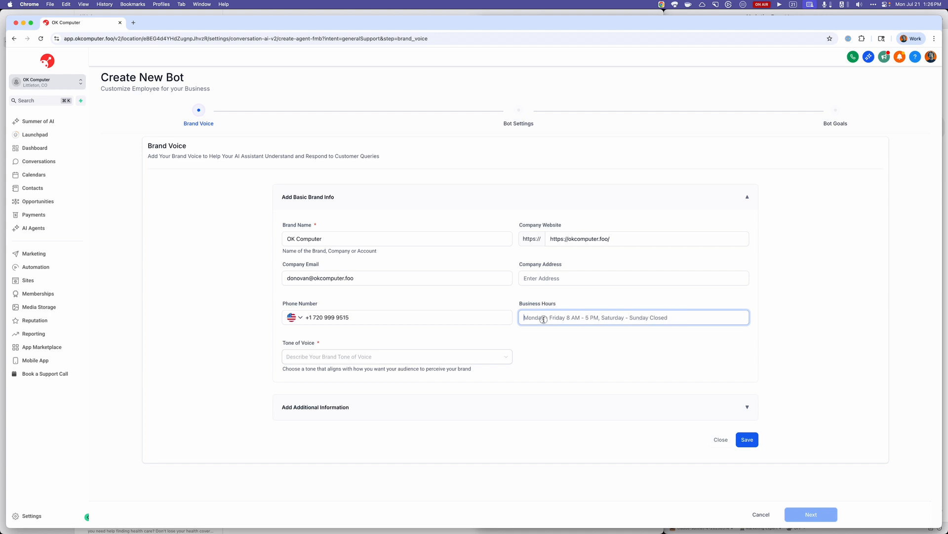
{"action": "left_click_drag", "start_coordinate": [670, 308], "coordinate": [655, 317]}
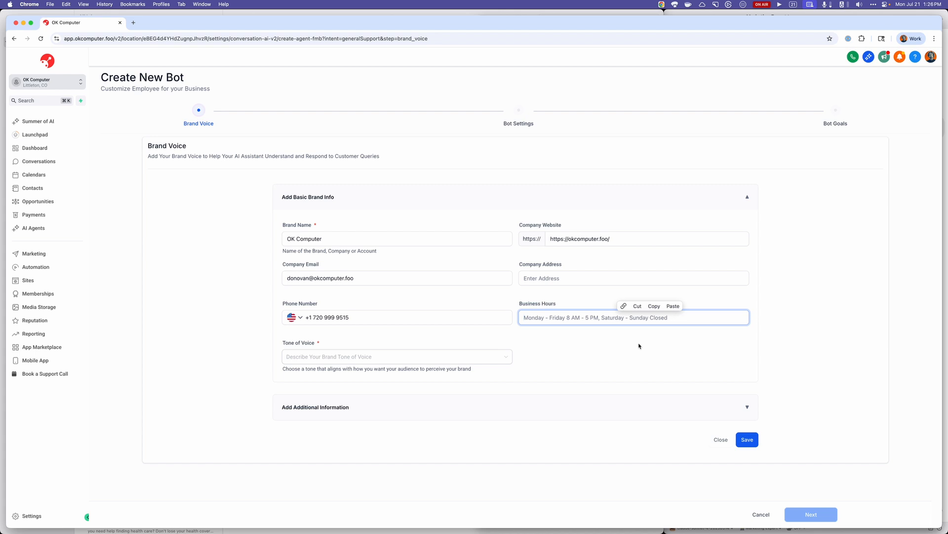
{"action": "type", "text": "jkasjklsd"}
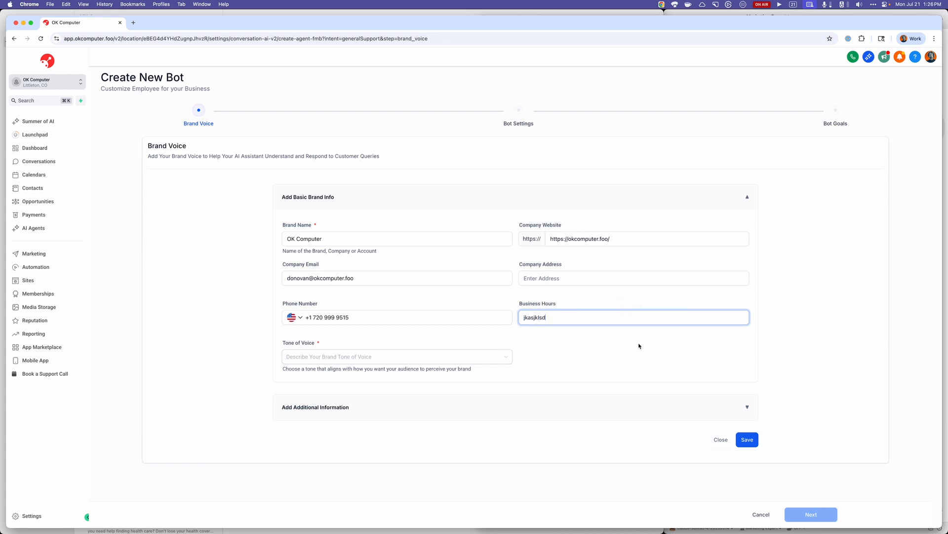
{"action": "key", "text": "BackSpace"}
{"action": "key", "text": "BackSpace"}
{"action": "key", "text": "BackSpace"}
{"action": "key", "text": "BackSpace"}
{"action": "key", "text": "BackSpace"}
{"action": "key", "text": "BackSpace"}
{"action": "key", "text": "BackSpace"}
{"action": "key", "text": "BackSpace"}
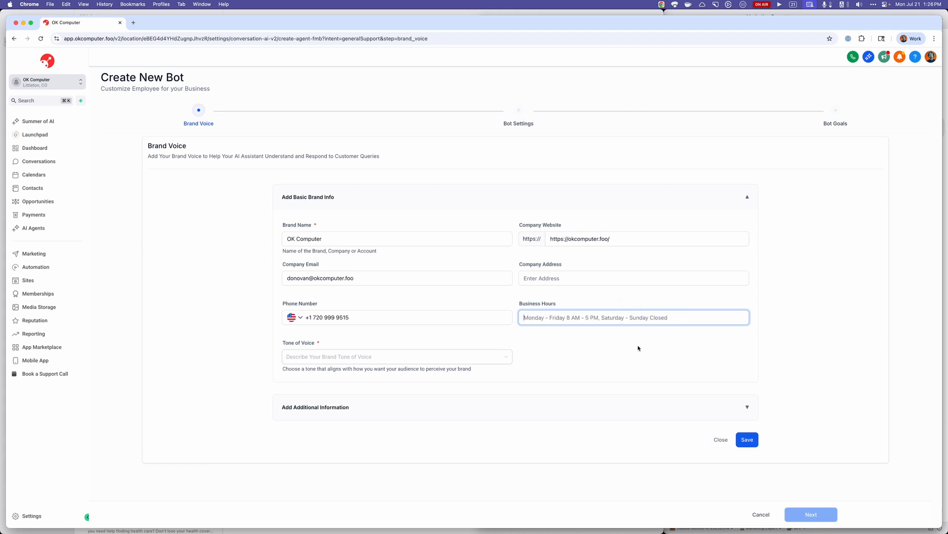
{"action": "left_click", "coordinate": [639, 346]}
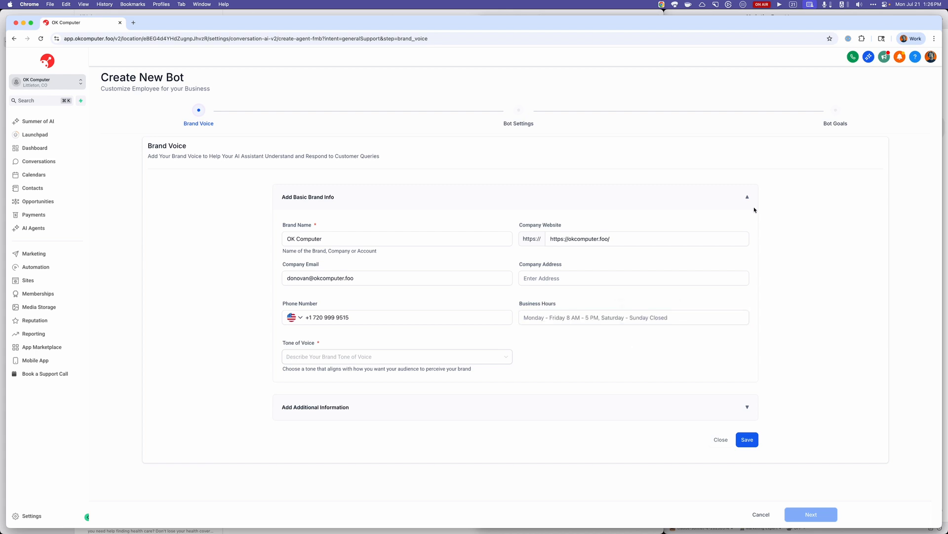
Copy the Business Hours placeholder text "Monday - Friday 8 AM - 5 PM, Saturday - Sunday Closed" using CleanShot's text capture (OCR).
{"action": "left_click", "coordinate": [716, 6]}
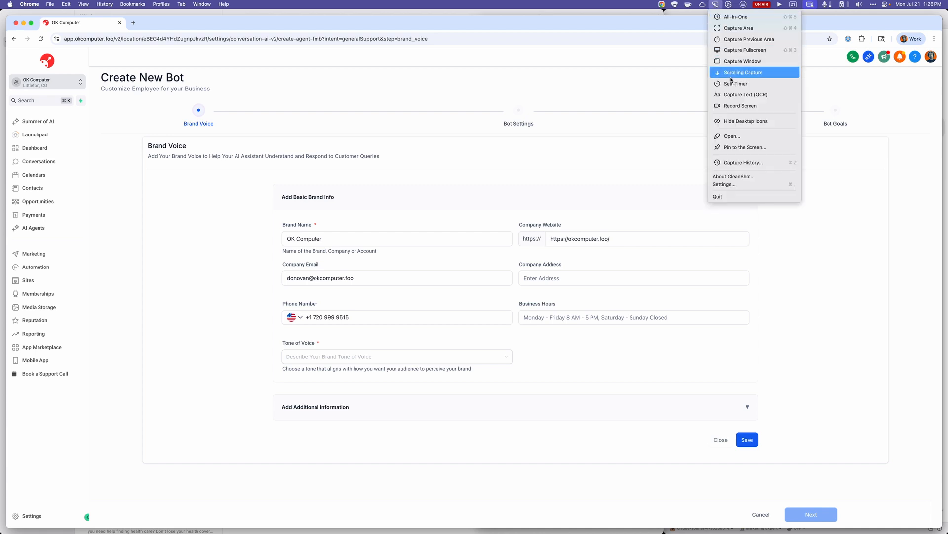
{"action": "left_click", "coordinate": [780, 97]}
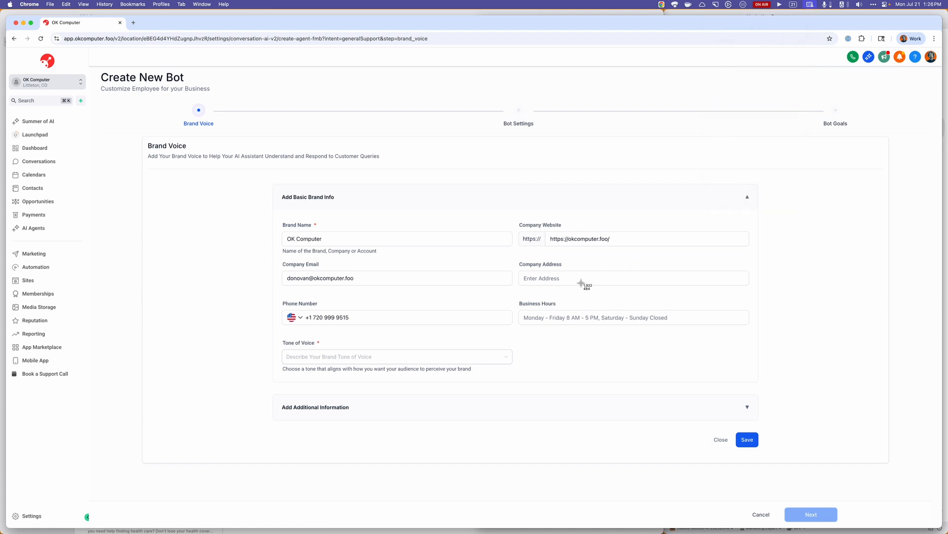
{"action": "left_click_drag", "start_coordinate": [517, 309], "coordinate": [673, 324]}
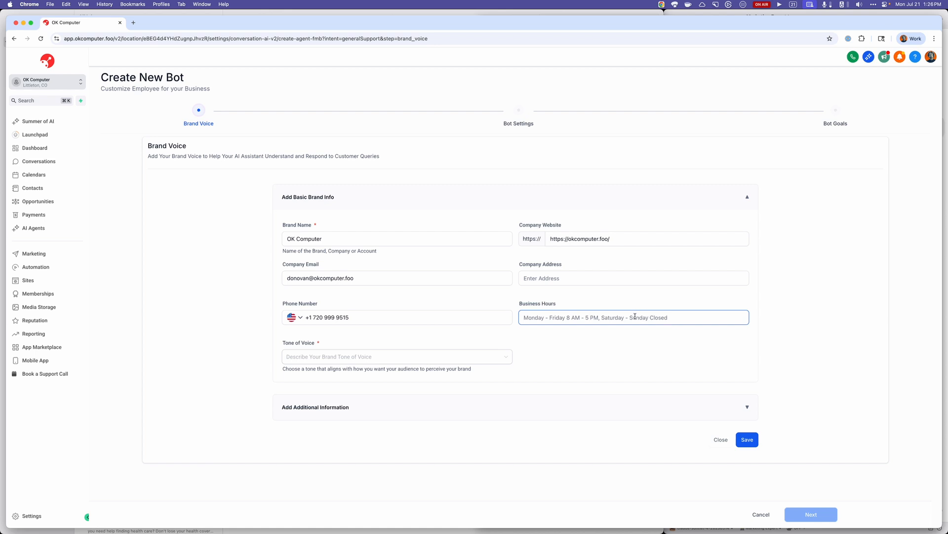
Fill in the Business Hours as "Monday - Friday 9 AM - 3 PM, Saturday - Sunday Closed".
{"action": "type", "text": "Monday - Friday 8 AM - 5 PM, Saturday - Sunday Closed"}
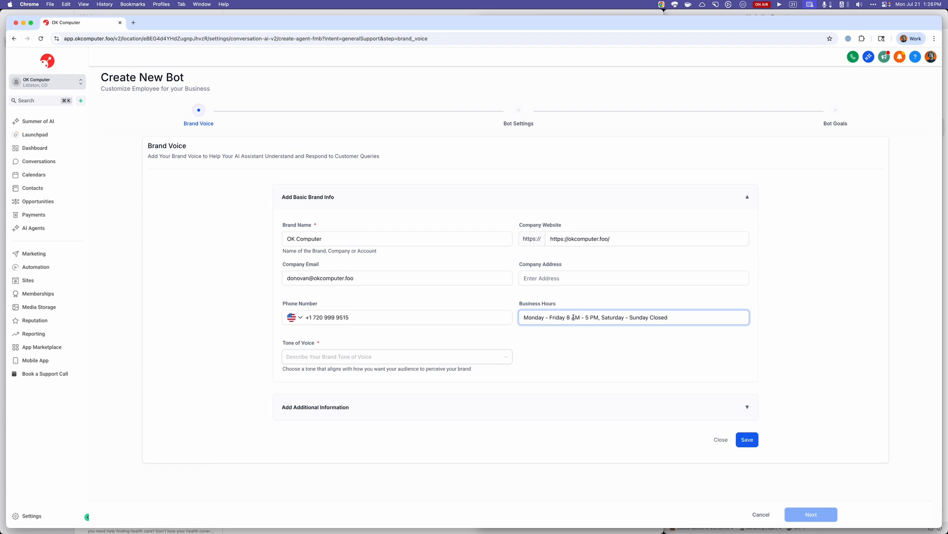
{"action": "key", "text": "BackSpace"}
{"action": "type", "text": "9"}
{"action": "left_click", "coordinate": [588, 319]}
{"action": "key", "text": "BackSpace"}
{"action": "type", "text": "3"}
{"action": "left_click", "coordinate": [642, 341]}
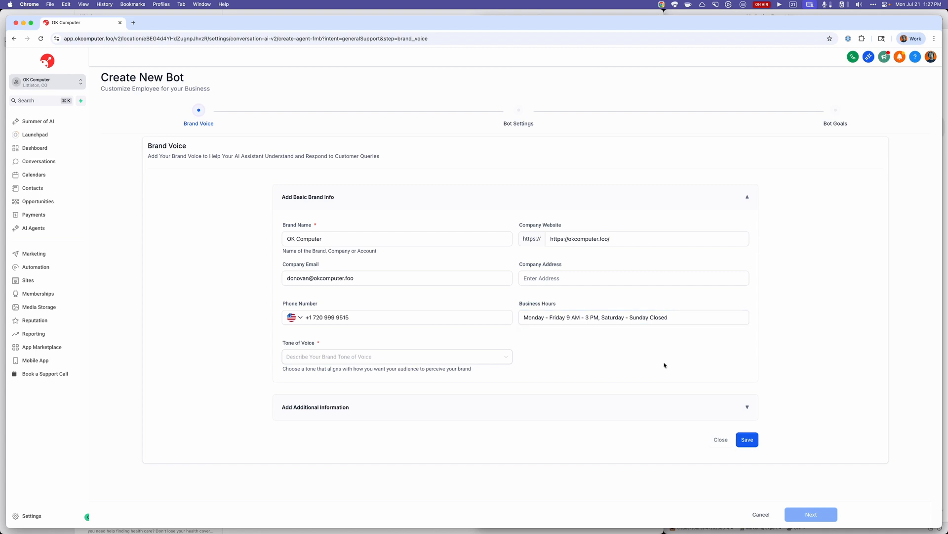
Set the brand's tone of voice to Professional and expand the Add Additional Information section.
{"action": "left_click", "coordinate": [340, 358]}
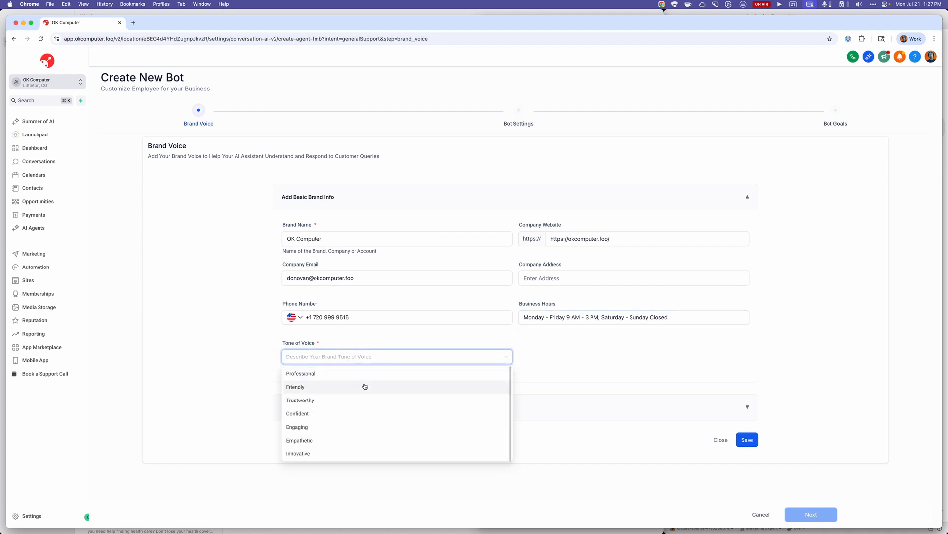
{"action": "left_click", "coordinate": [363, 376]}
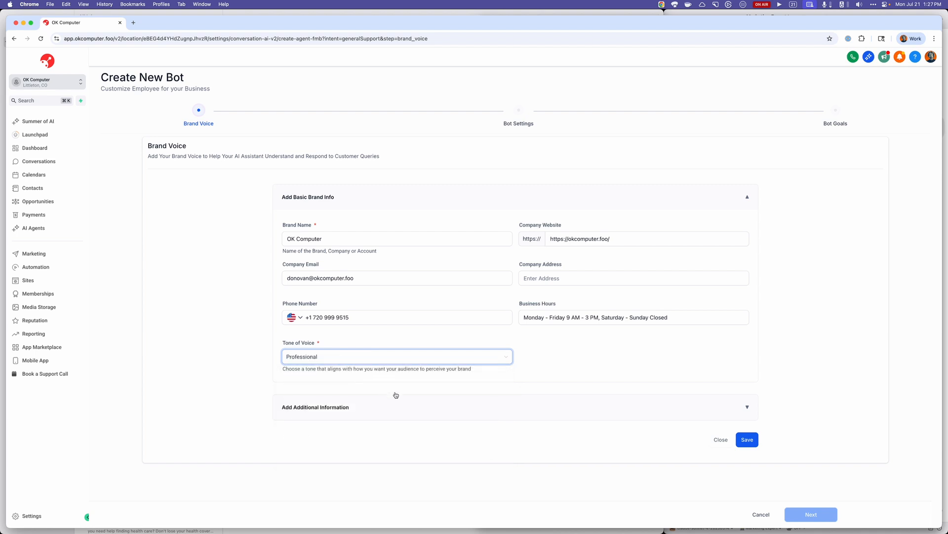
{"action": "left_click", "coordinate": [747, 406]}
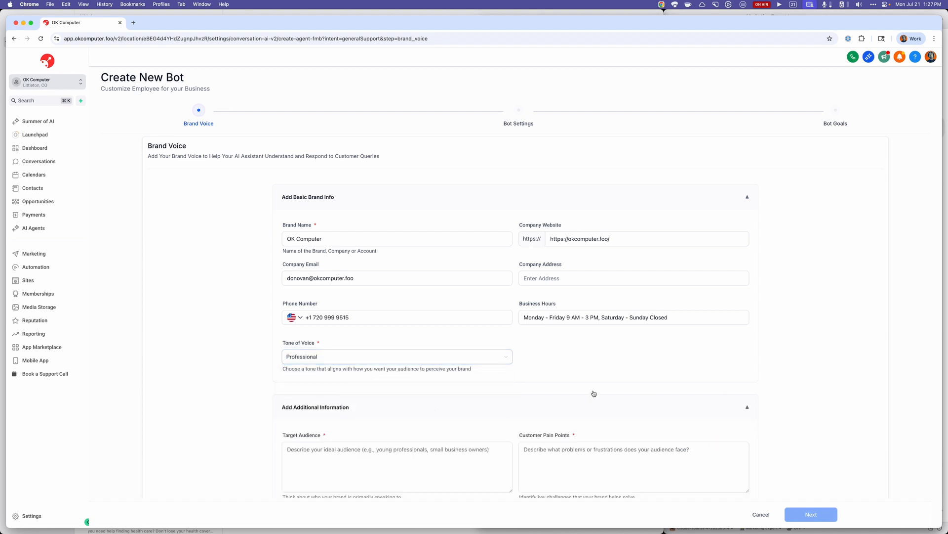
Describe the Target Audience as "Small business owners in Colorado specializing in home exterior contracting.".
{"action": "scroll", "coordinate": [485, 337], "scroll_direction": "down", "scroll_amount": 5}
{"action": "scroll", "coordinate": [489, 333], "scroll_direction": "up", "scroll_amount": 3}
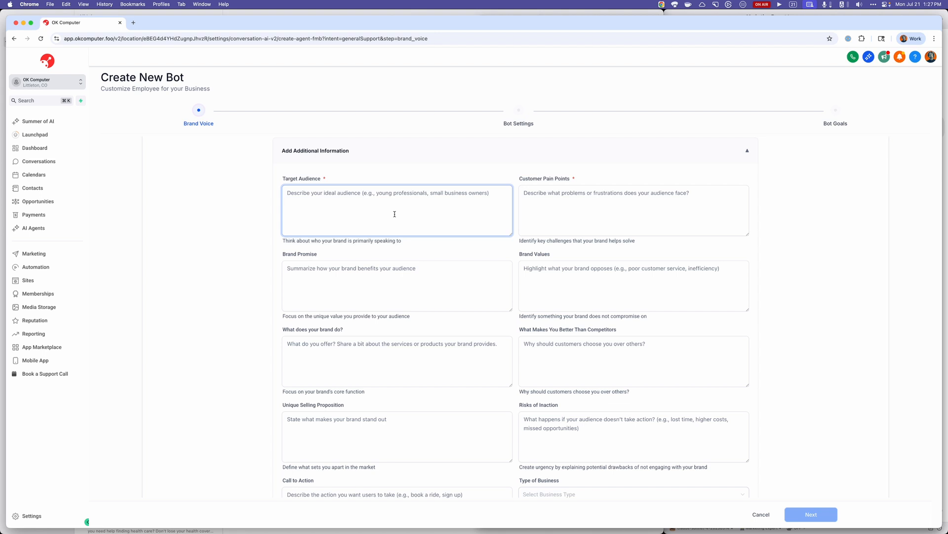
{"action": "type", "text": "Small business ow"}
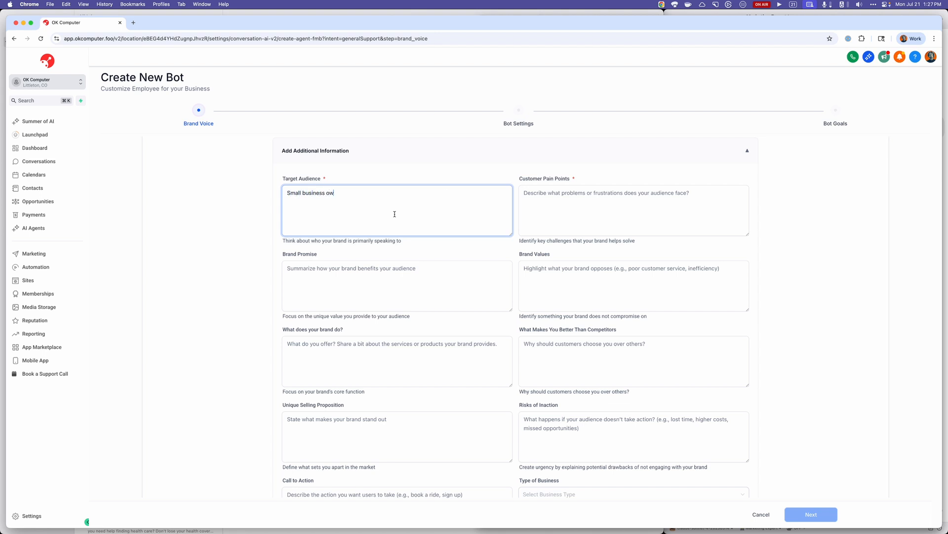
{"action": "type", "text": "ners in Colorado specializing in home ext"}
{"action": "key", "text": "BackSpace"}
{"action": "key", "text": "BackSpace"}
{"action": "key", "text": "BackSpace"}
{"action": "type", "text": "home exterioir"}
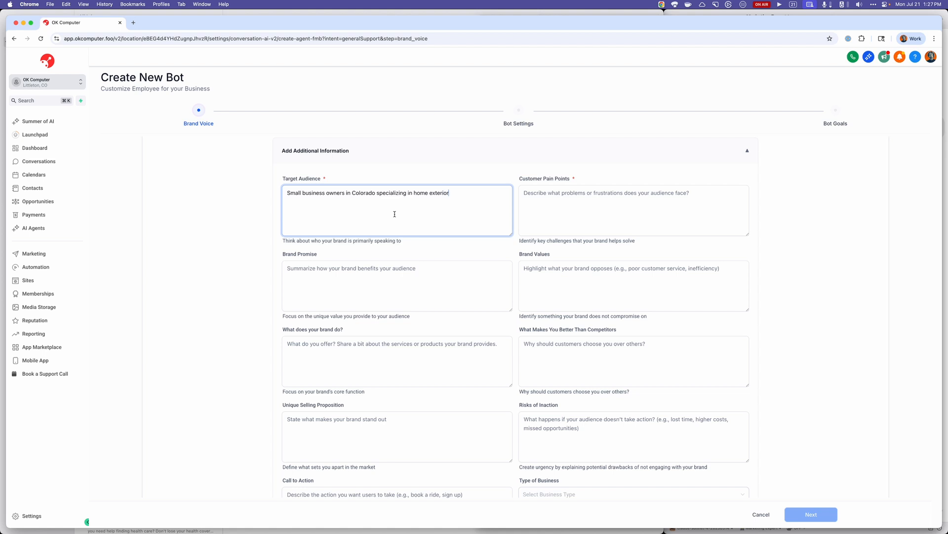
{"action": "type", "text": "contracting."}
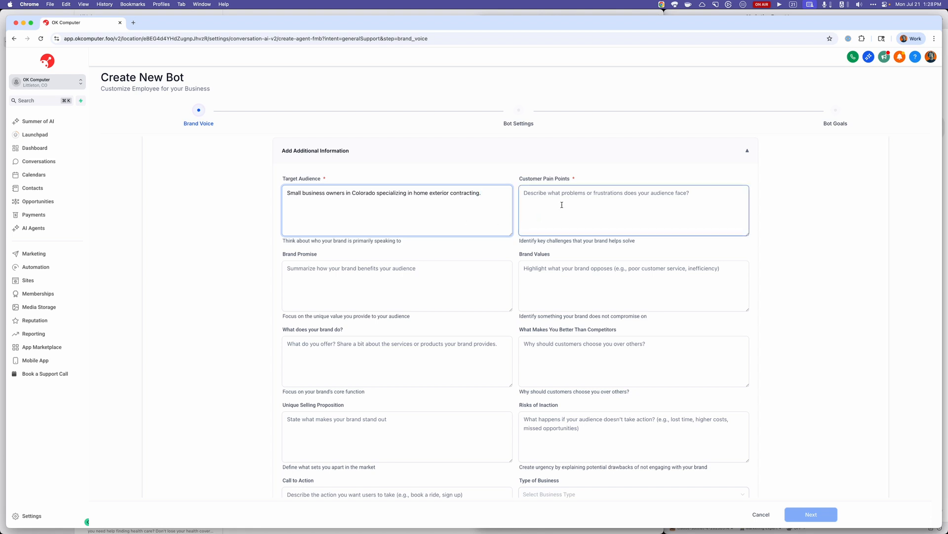
Begin the Customer Pain Points with "Missed calls. Not retaining leads. No true engagement on their website.".
{"action": "scroll", "coordinate": [528, 222], "scroll_direction": "down", "scroll_amount": 2}
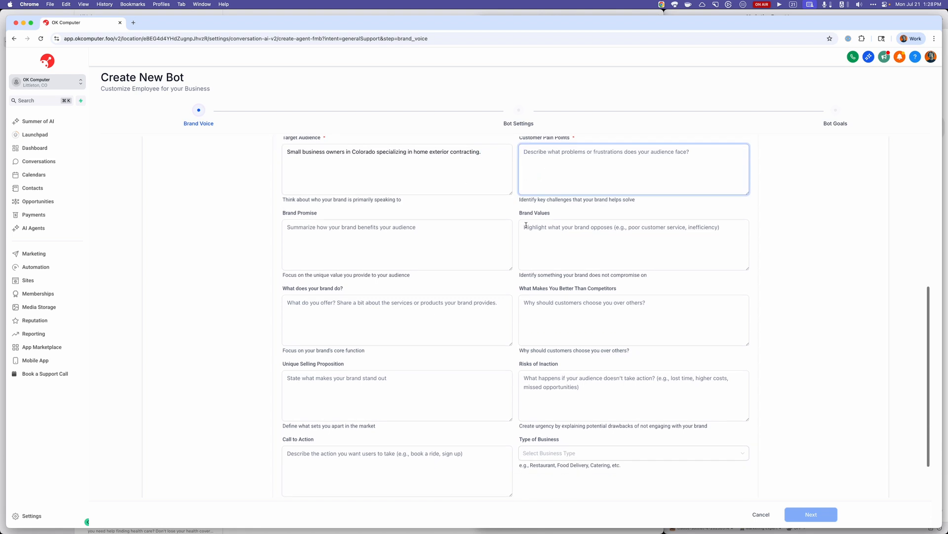
{"action": "scroll", "coordinate": [568, 198], "scroll_direction": "up", "scroll_amount": 1}
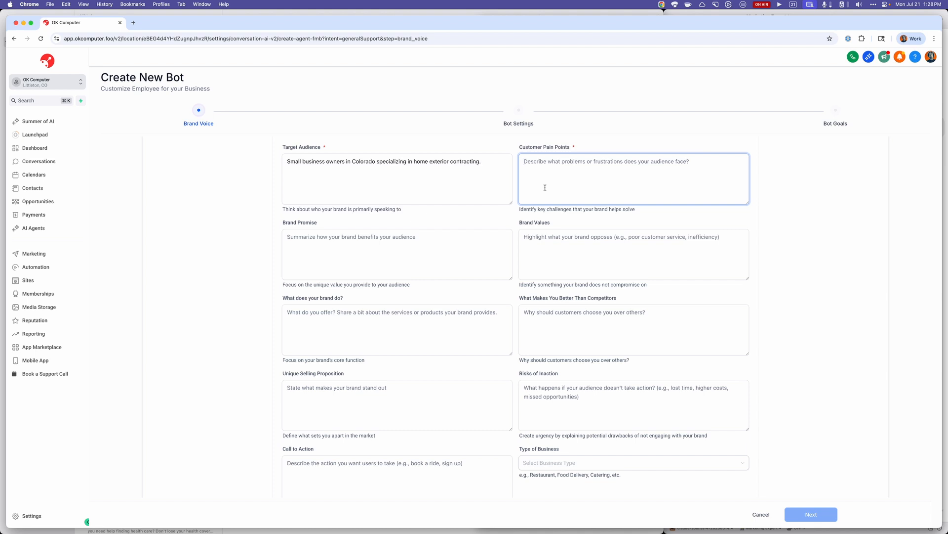
{"action": "type", "text": "Missed"}
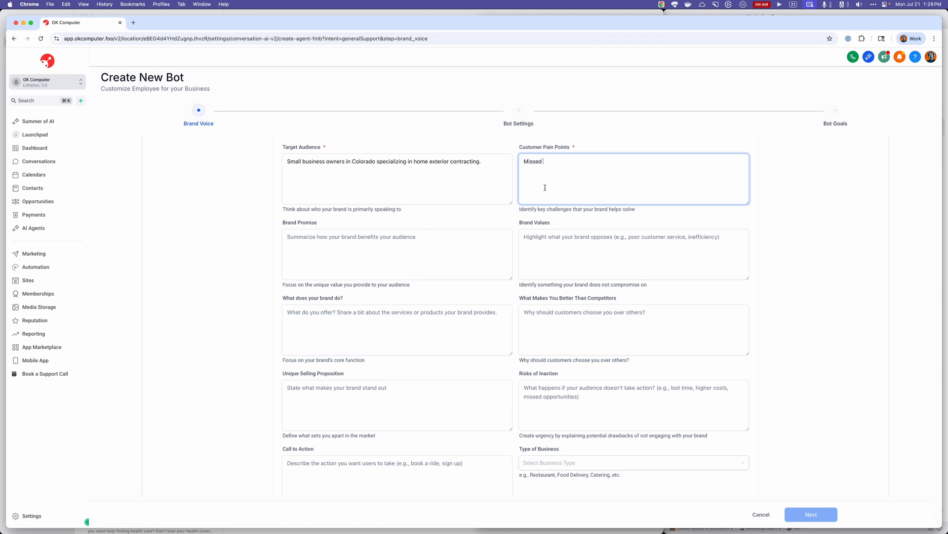
{"action": "type", "text": "calls. Not retaining leads. No true engagement on site"}
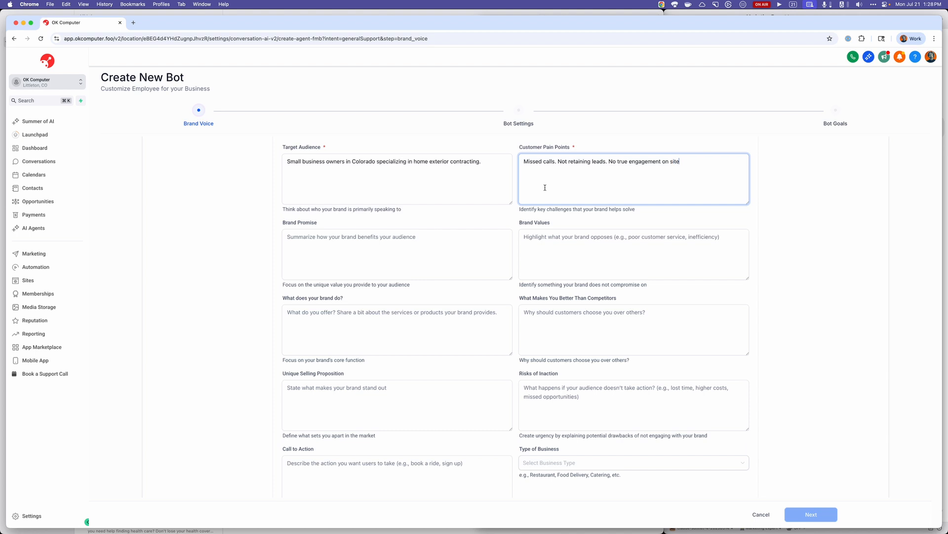
{"action": "key", "text": "BackSpace"}
{"action": "key", "text": "BackSpace"}
{"action": "key", "text": "BackSpace"}
{"action": "key", "text": "BackSpace"}
{"action": "type", "text": "their webs"}
{"action": "type", "text": "ite."}
{"action": "type", "text": " Leads"}
{"action": "type", "text": " leave the site "}
{"action": "type", "text": "becasue"}
Add to the Customer Pain Points: "Leads leave the site because they have a pressing need and aren't getting an immediate response.".
{"action": "key", "text": "alt+BackSpace"}
{"action": "type", "text": "because they have a pressing need and "}
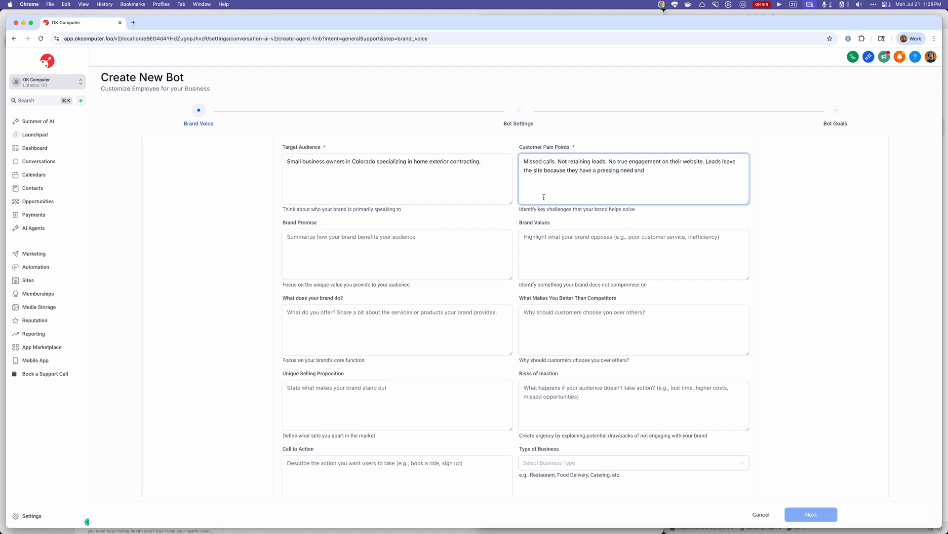
{"action": "type", "text": "aren't getting an immediate response."}
Append to the Customer Pain Points: "Their current website, if they even have one, is more like a brochure than a lead generating machine.".
{"action": "scroll", "coordinate": [530, 218], "scroll_direction": "down", "scroll_amount": 2}
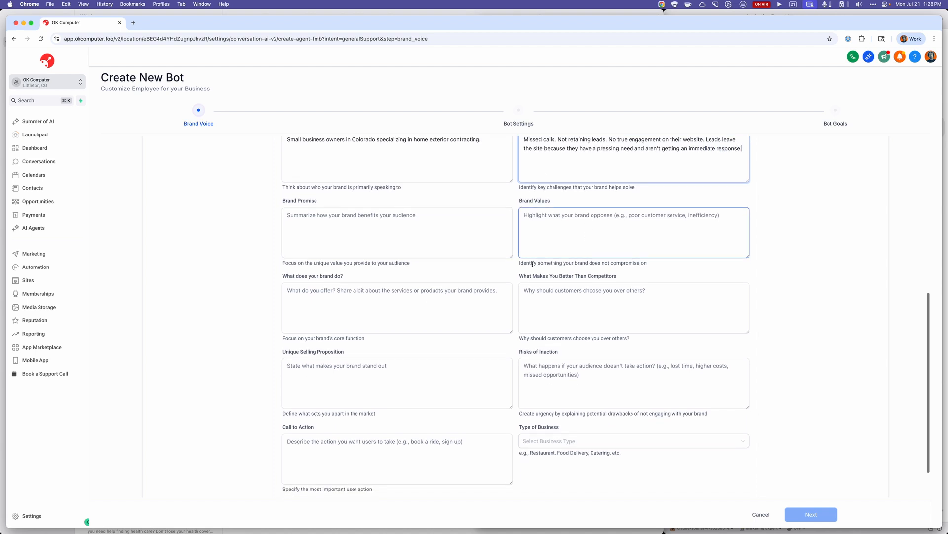
{"action": "scroll", "coordinate": [531, 287], "scroll_direction": "up", "scroll_amount": 3}
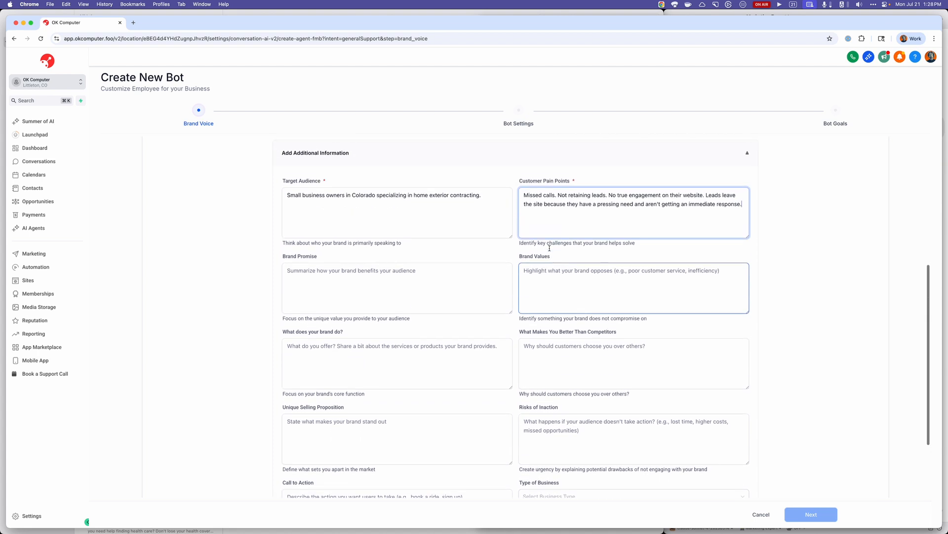
{"action": "scroll", "coordinate": [549, 248], "scroll_direction": "down", "scroll_amount": 1}
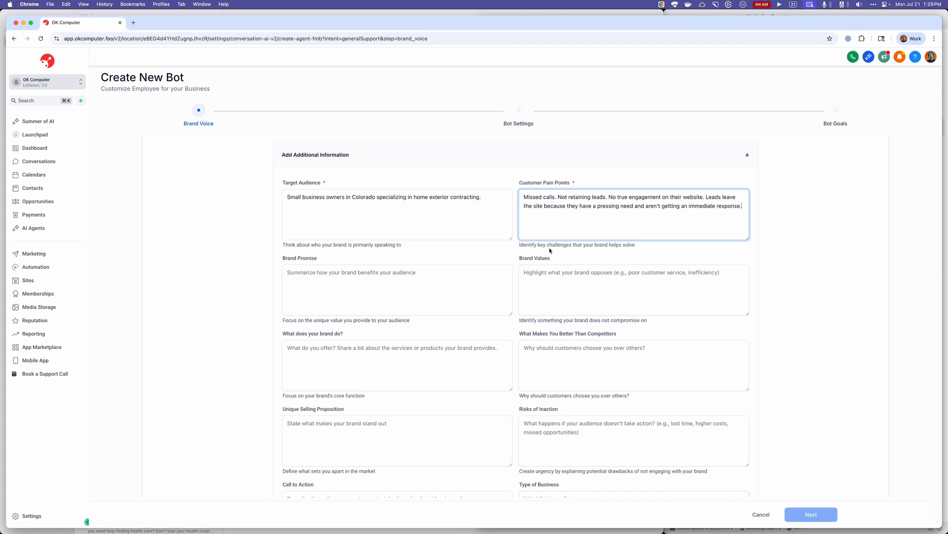
{"action": "scroll", "coordinate": [594, 235], "scroll_direction": "down", "scroll_amount": 1}
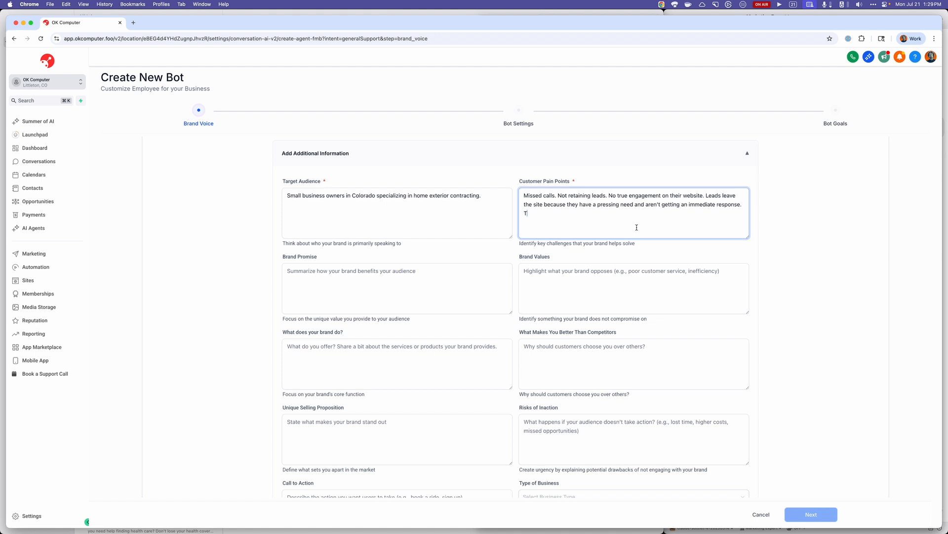
{"action": "type", "text": "heir current website, if they even have one, is more like a broch"}
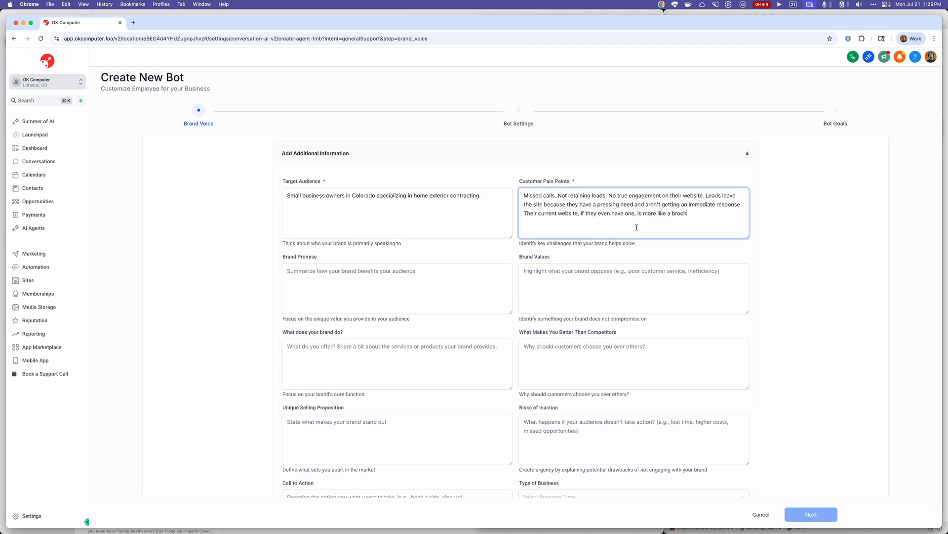
{"action": "type", "text": "ure than a lead gene"}
{"action": "type", "text": "rating machine."}
{"action": "key", "text": "Tab"}
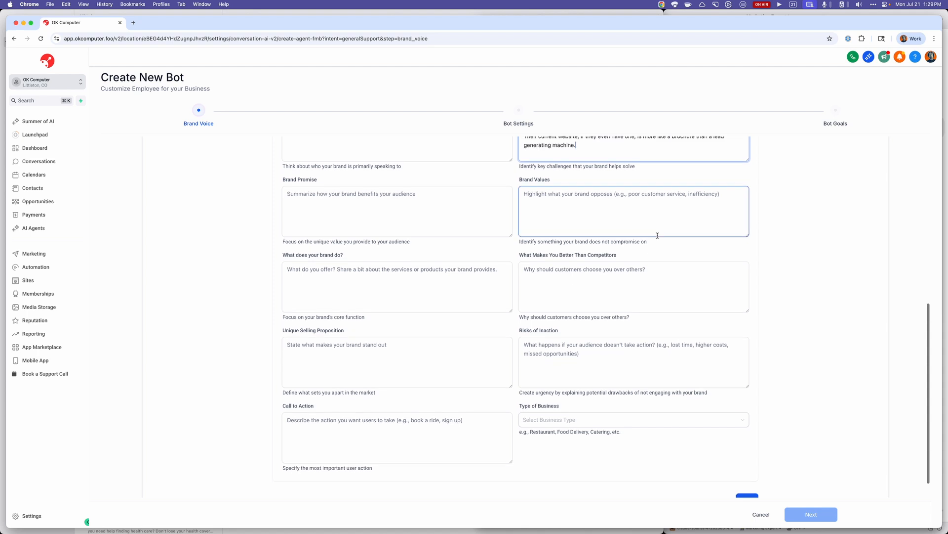
Set the Call to Action to "Book an appointment with me to discuss smart websites. Sign up to one of my three plans.".
{"action": "scroll", "coordinate": [658, 235], "scroll_direction": "down", "scroll_amount": 1}
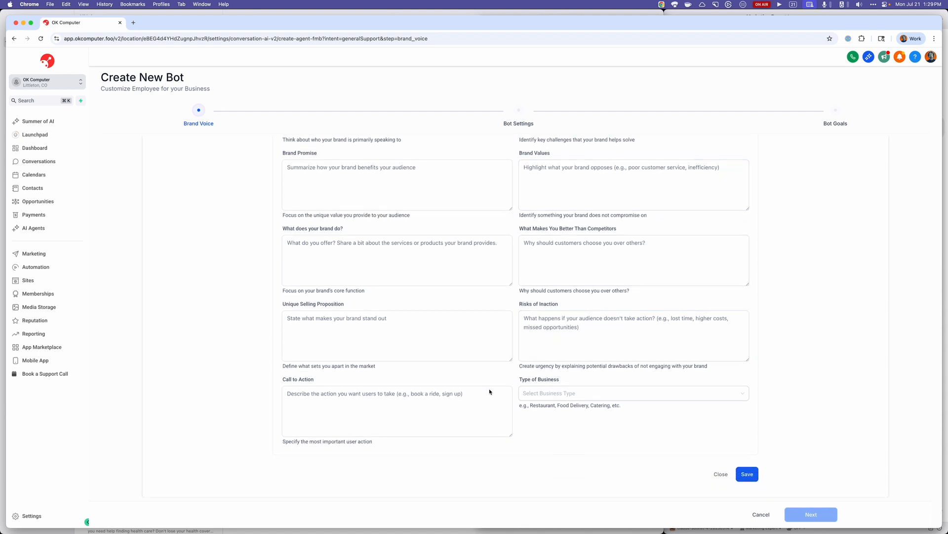
{"action": "left_click", "coordinate": [485, 401]}
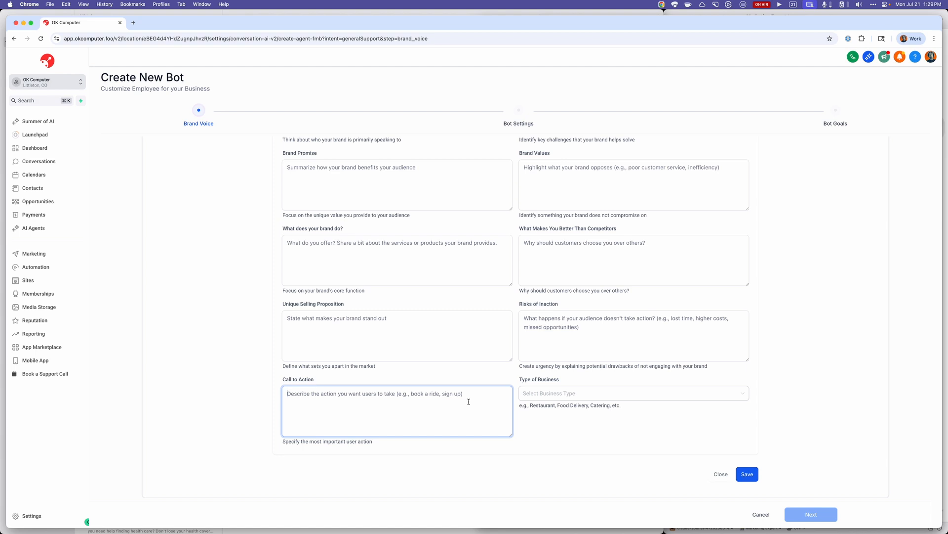
{"action": "type", "text": "B"}
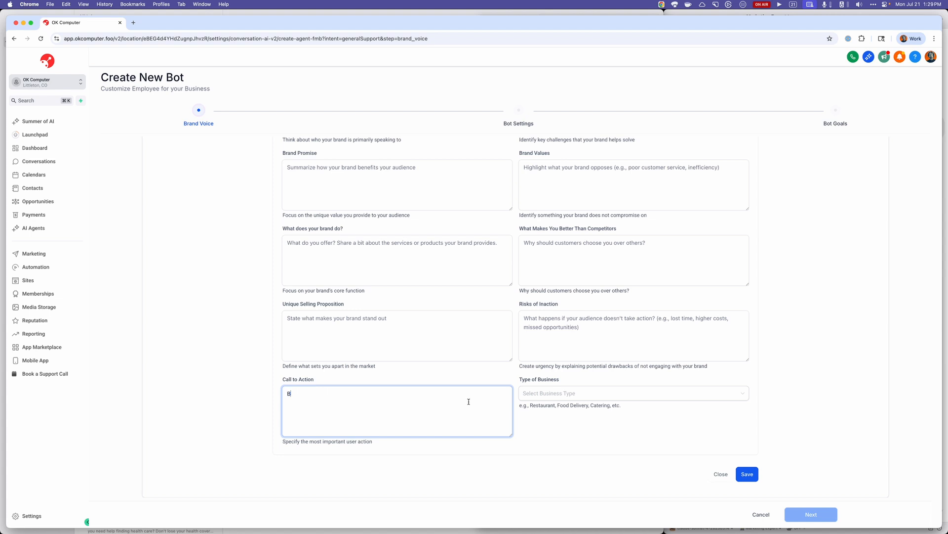
{"action": "type", "text": "ook an pppointment with me to discuss smart websites"}
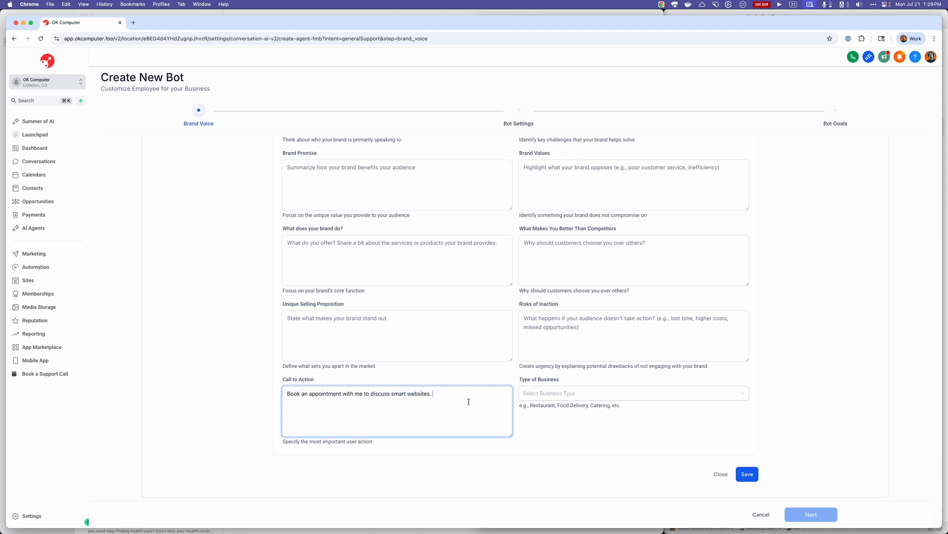
{"action": "type", "text": ". Sign up to one of my three plans."}
Save the OK Computer brand voice and continue to the bot settings.
{"action": "scroll", "coordinate": [441, 341], "scroll_direction": "up", "scroll_amount": 1}
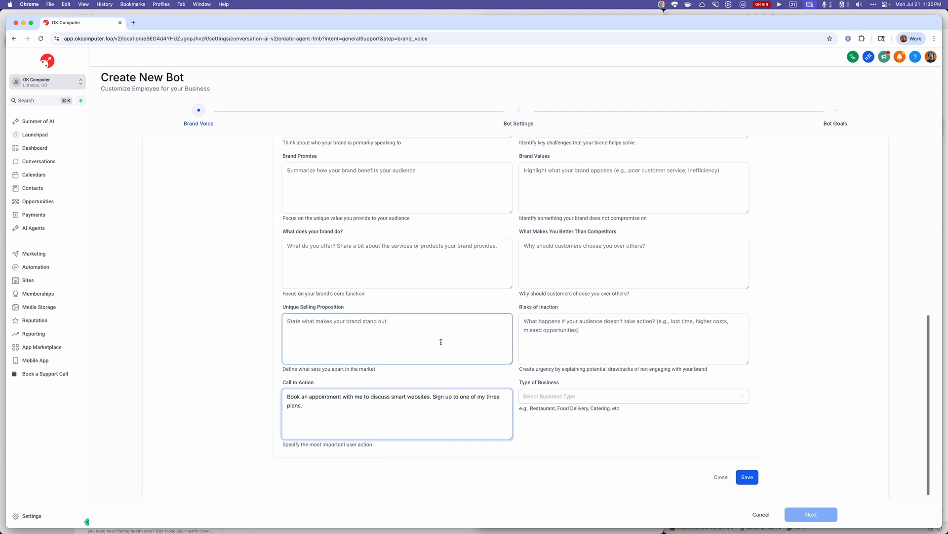
{"action": "scroll", "coordinate": [465, 330], "scroll_direction": "up", "scroll_amount": 10}
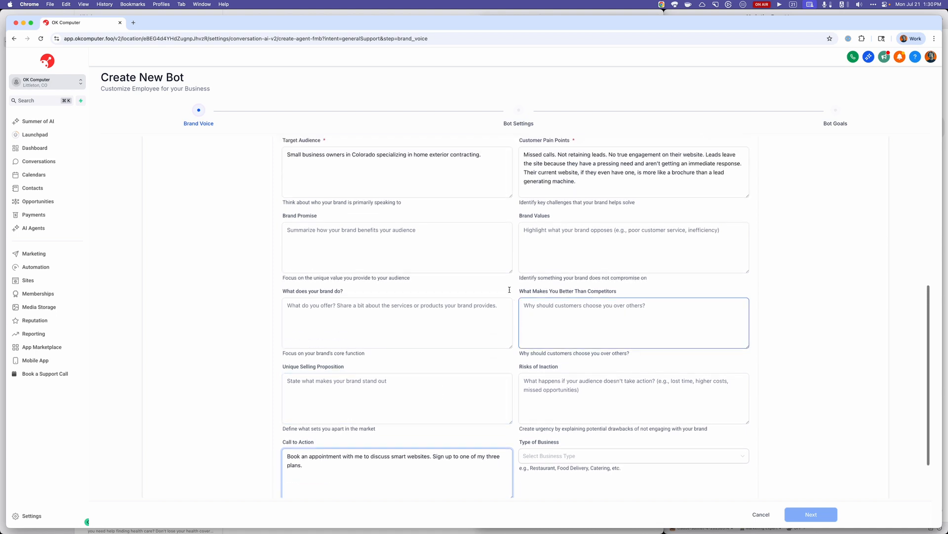
{"action": "scroll", "coordinate": [571, 289], "scroll_direction": "down", "scroll_amount": 1}
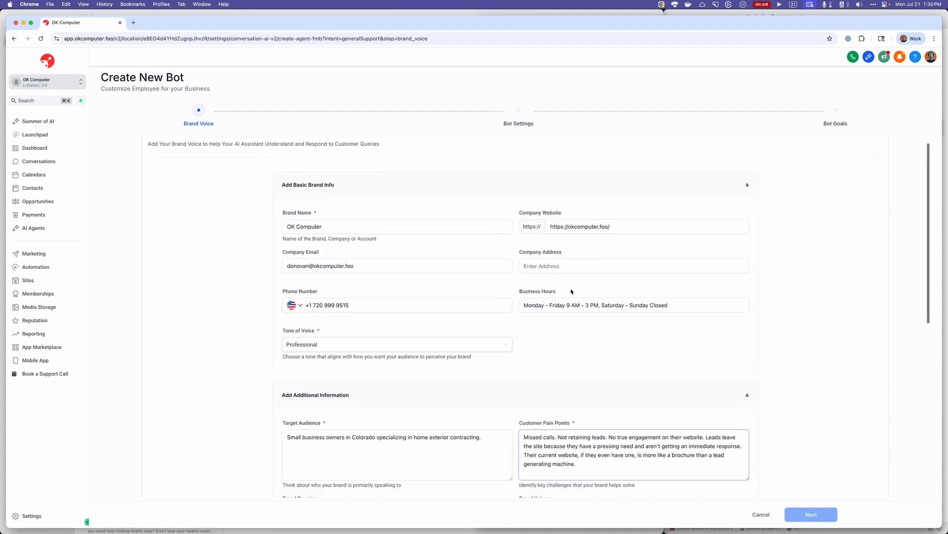
{"action": "scroll", "coordinate": [571, 291], "scroll_direction": "down", "scroll_amount": 1}
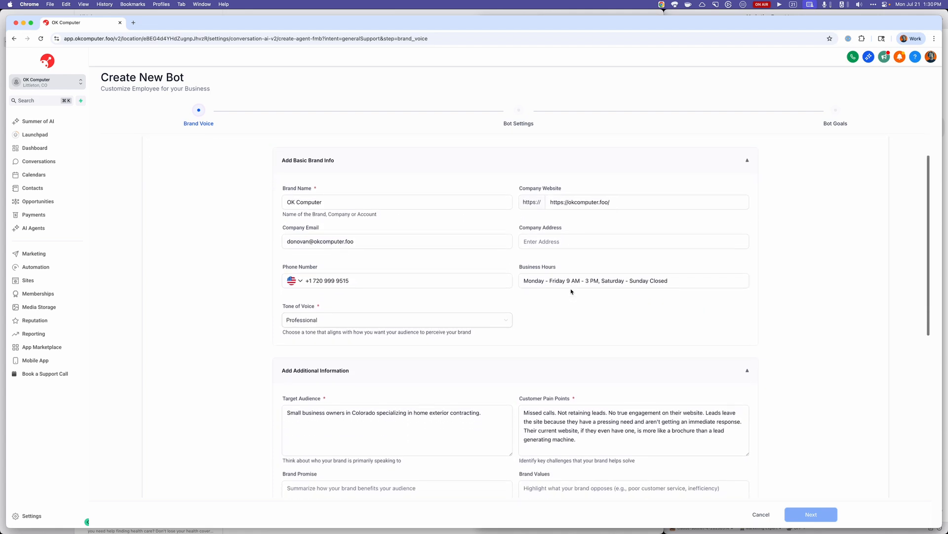
{"action": "scroll", "coordinate": [571, 291], "scroll_direction": "down", "scroll_amount": 1}
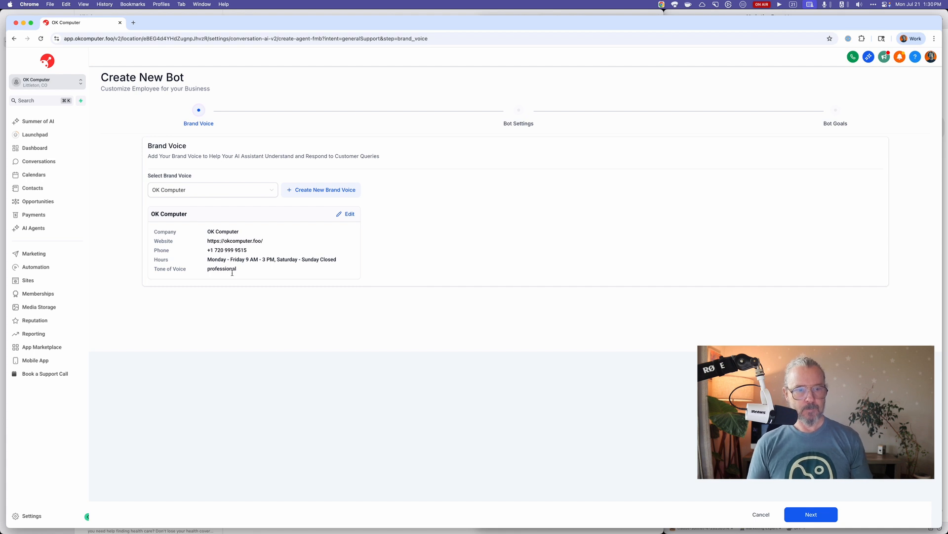
{"action": "left_click", "coordinate": [797, 513]}
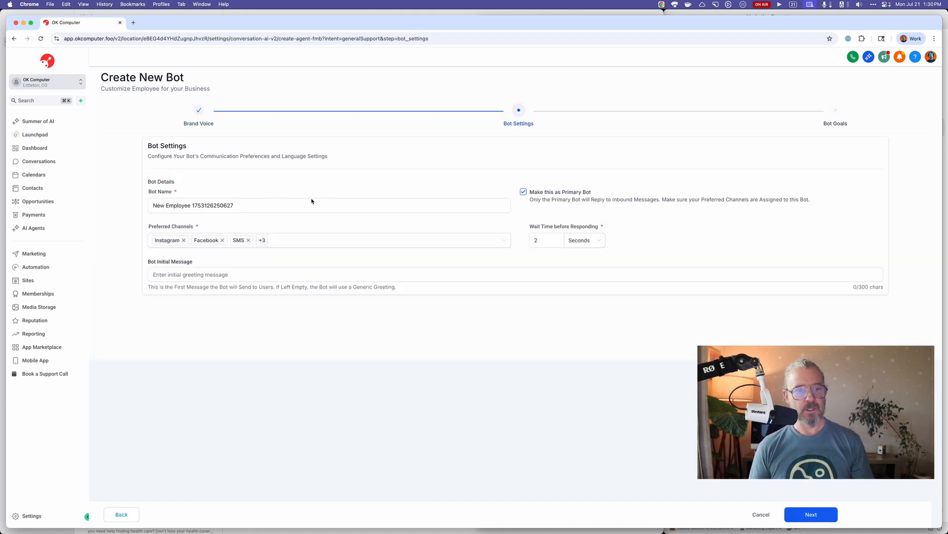
Replace the default bot name with Glitch in the bot details.
{"action": "left_click", "coordinate": [241, 207]}
{"action": "left_click_drag", "start_coordinate": [242, 205], "coordinate": [233, 159]}
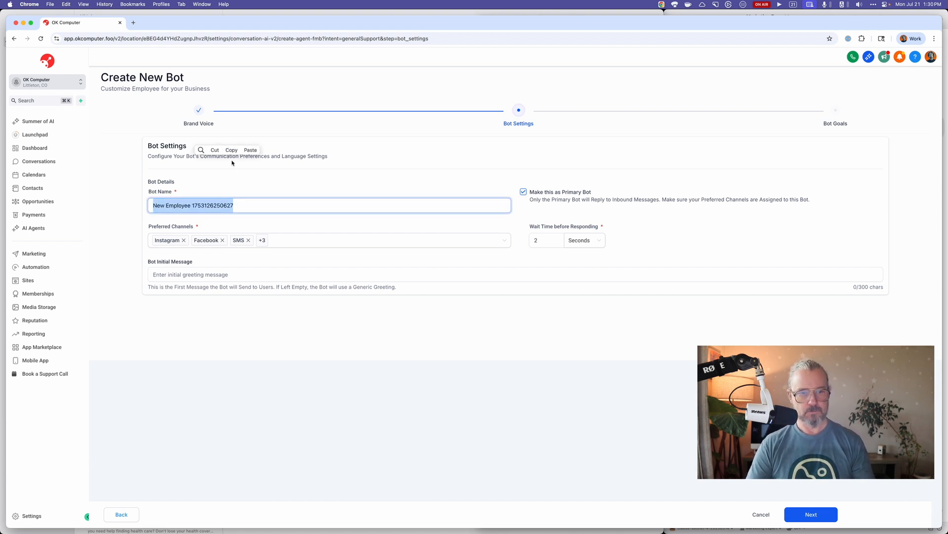
{"action": "type", "text": "Glitch"}
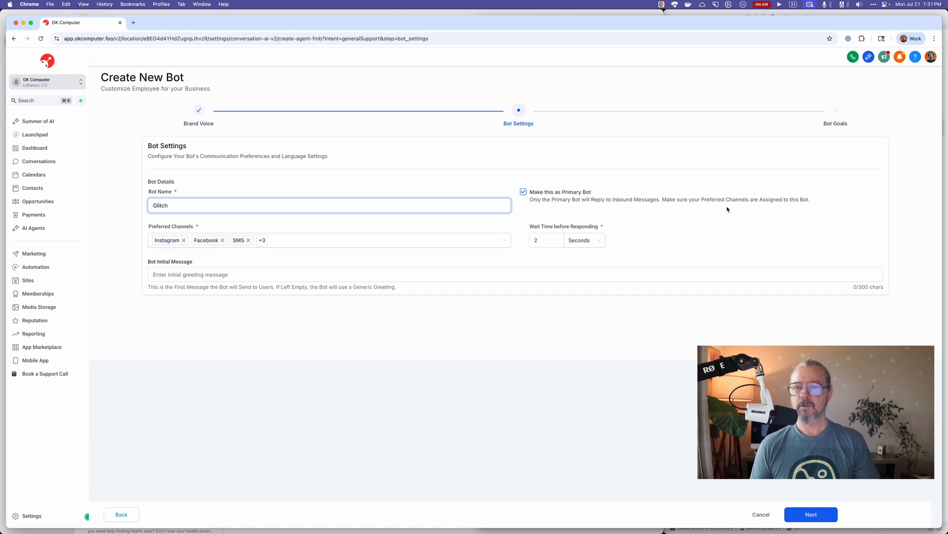
Remove Facebook, Instagram and SMS from the bot's preferred channels.
{"action": "left_click", "coordinate": [223, 240]}
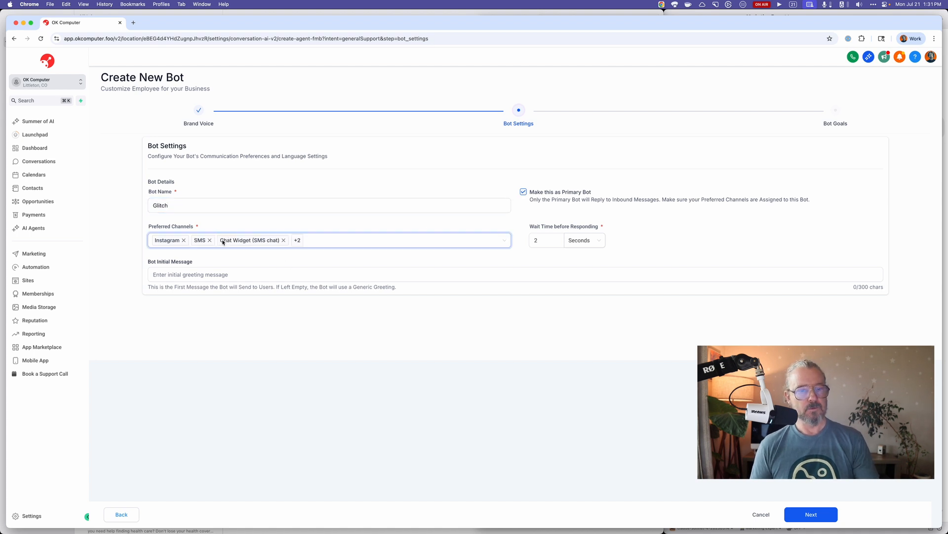
{"action": "left_click", "coordinate": [183, 240]}
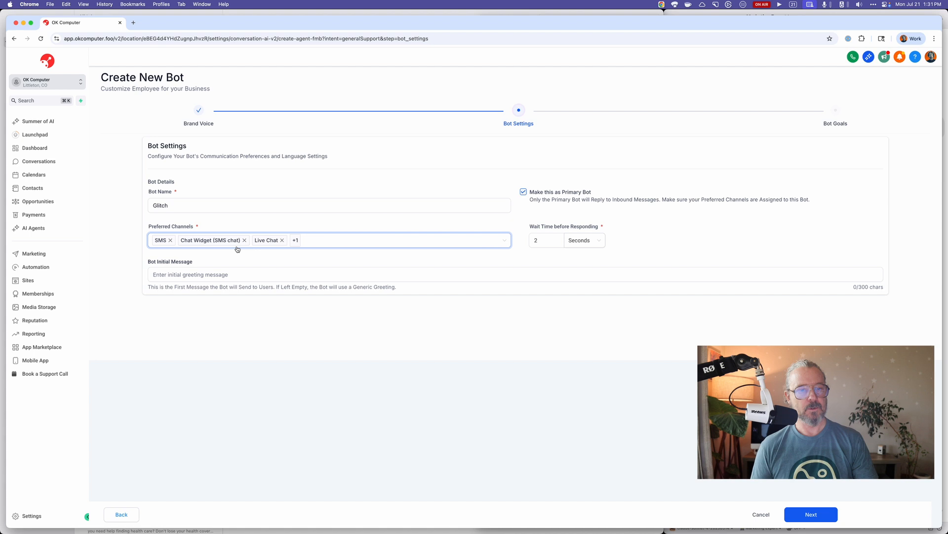
{"action": "left_click", "coordinate": [170, 240]}
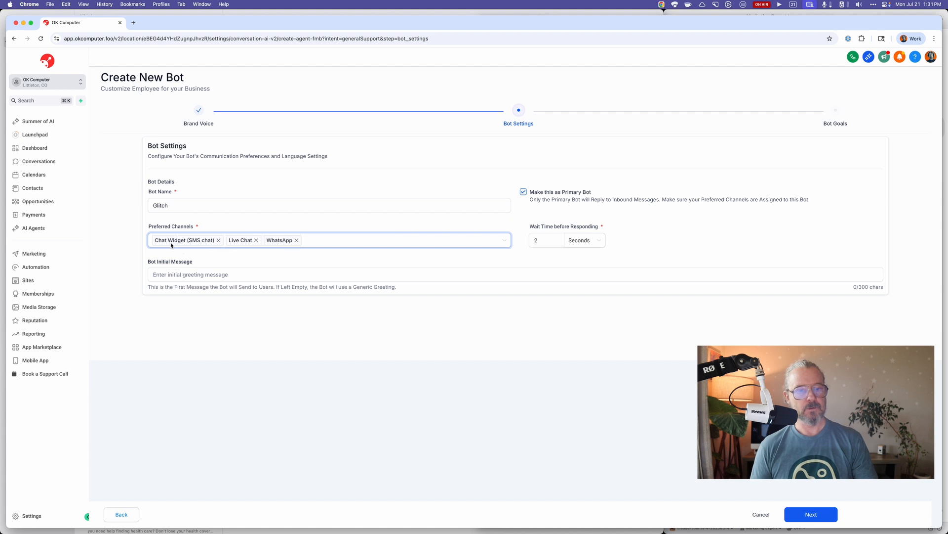
Remove Chat Widget (SMS chat) and WhatsApp from the preferred channels, leaving only Live Chat.
{"action": "left_click", "coordinate": [219, 241]}
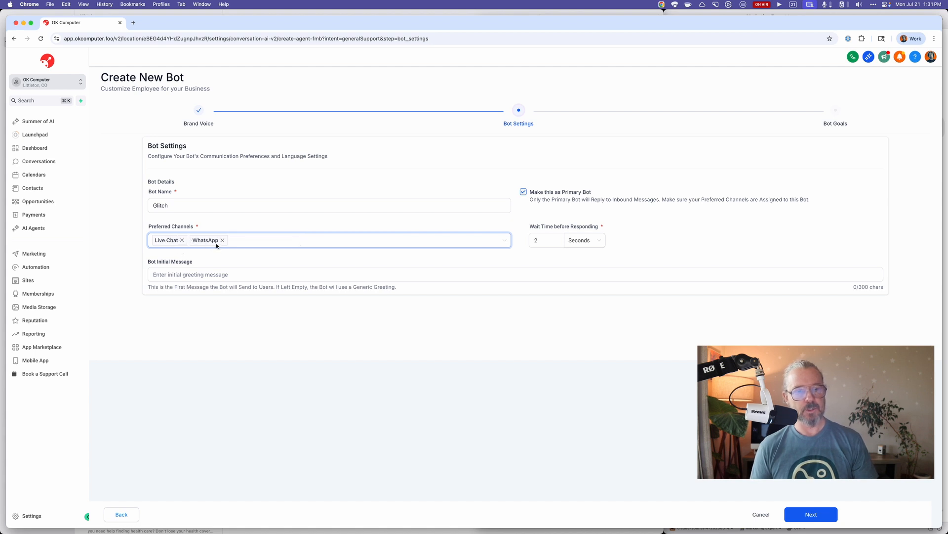
{"action": "left_click", "coordinate": [222, 240]}
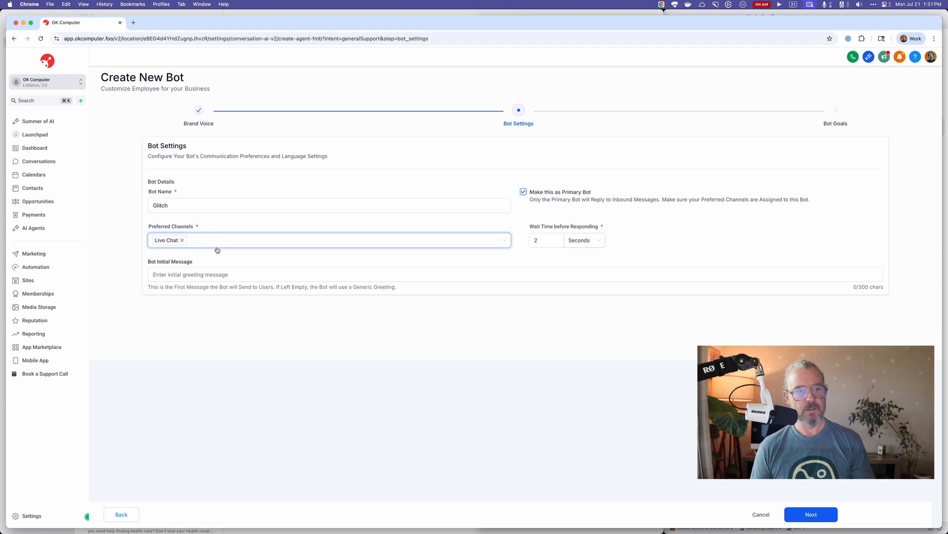
{"action": "left_click", "coordinate": [559, 238]}
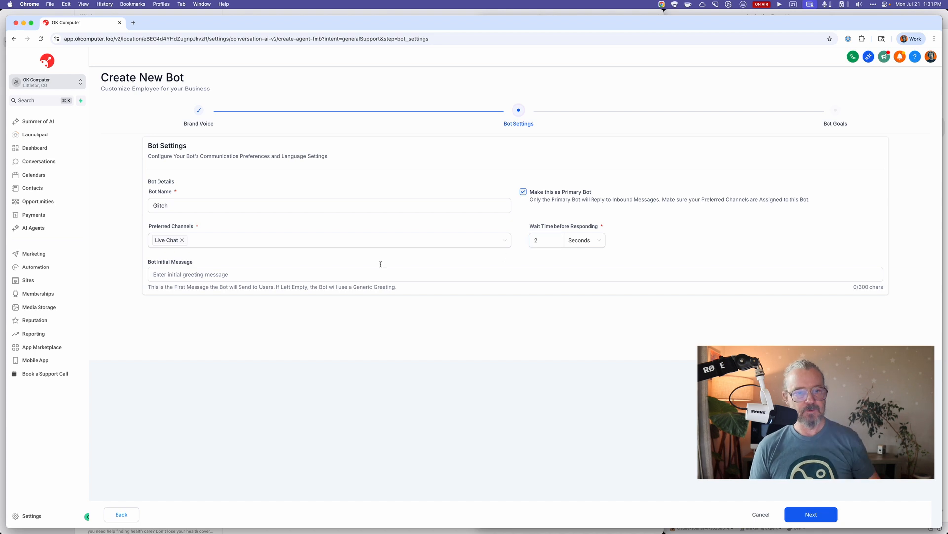
Set the bot's initial message to "How can I help you?" and continue to the bot goals.
{"action": "left_click", "coordinate": [345, 274]}
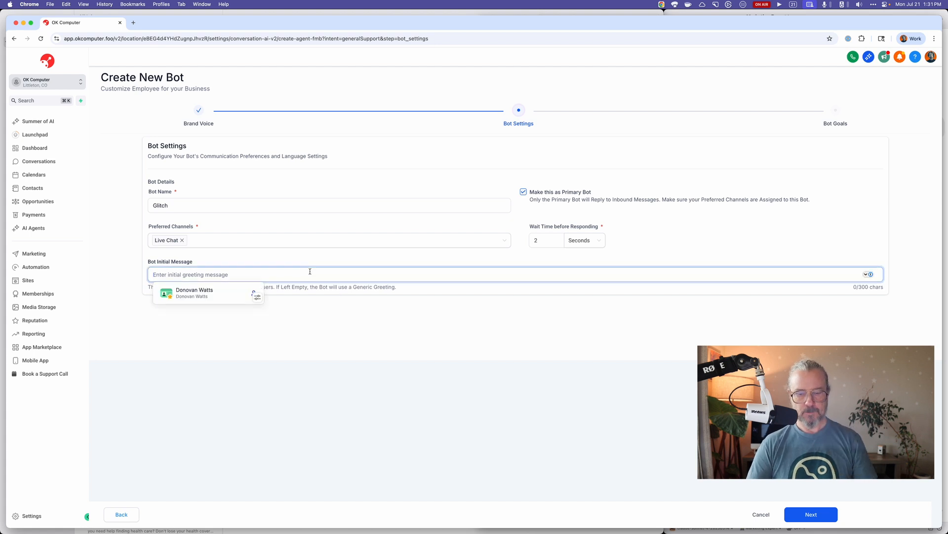
{"action": "type", "text": "How can I "}
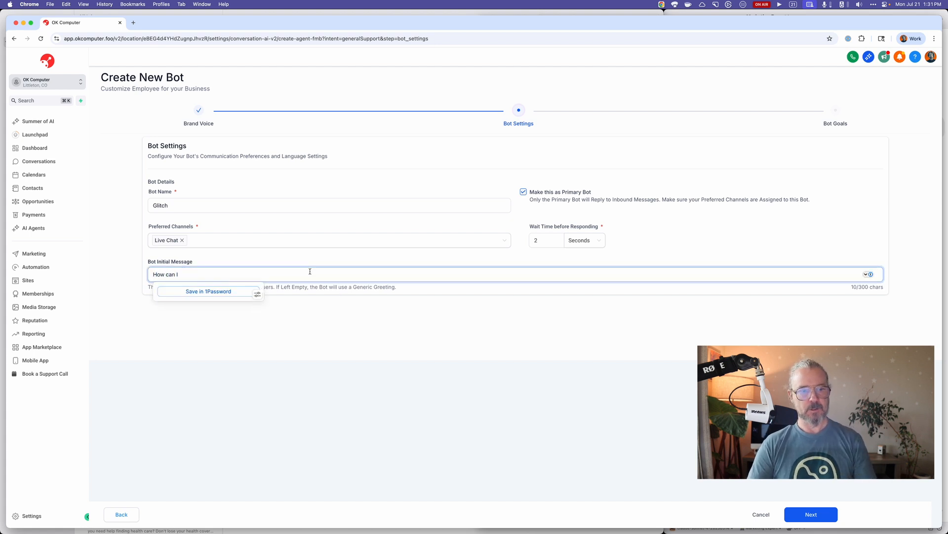
{"action": "type", "text": "help you?"}
{"action": "left_click", "coordinate": [375, 315]}
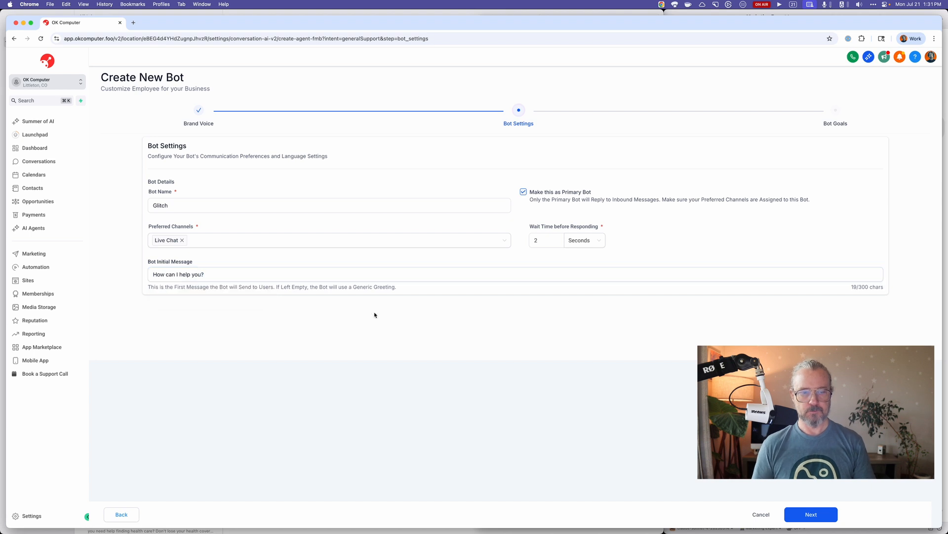
{"action": "left_click", "coordinate": [824, 516]}
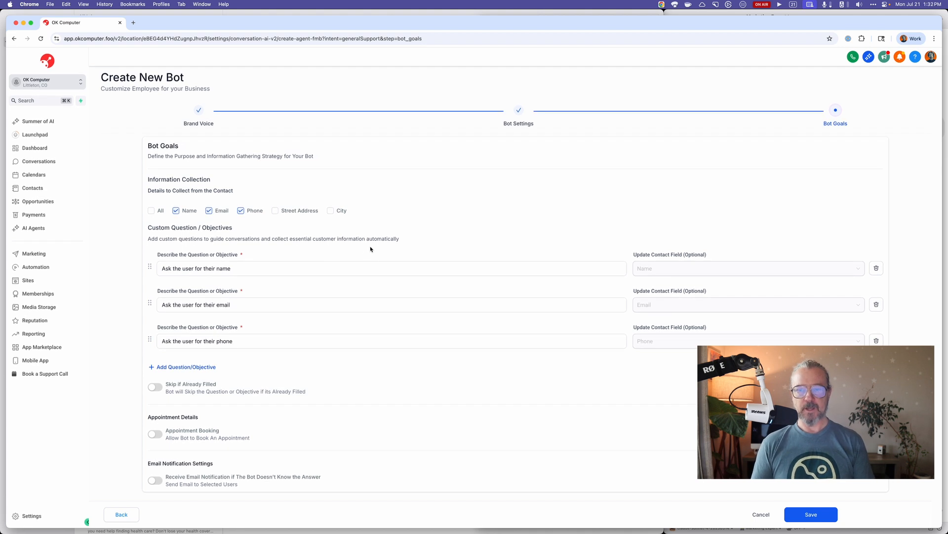
Add a fourth custom question reading "Ask the user if they have a website already".
{"action": "left_click", "coordinate": [294, 270]}
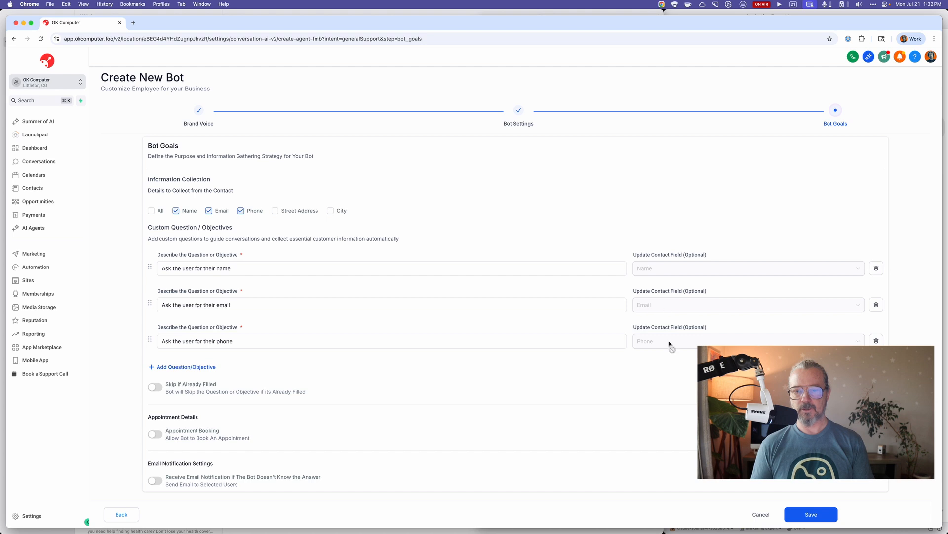
{"action": "left_click", "coordinate": [205, 367]}
{"action": "left_click", "coordinate": [206, 377]}
{"action": "type", "text": "D"}
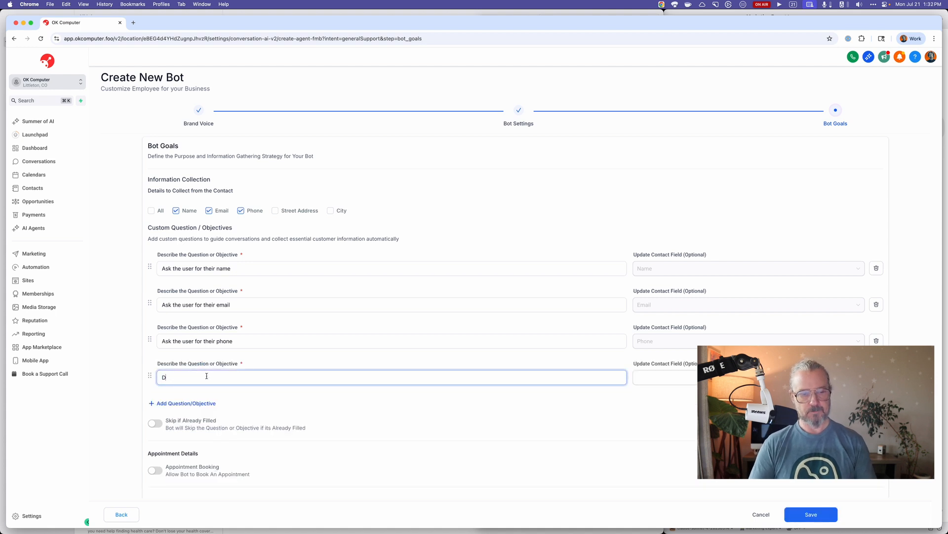
{"action": "key", "text": "BackSpace"}
{"action": "type", "text": "Ask the"}
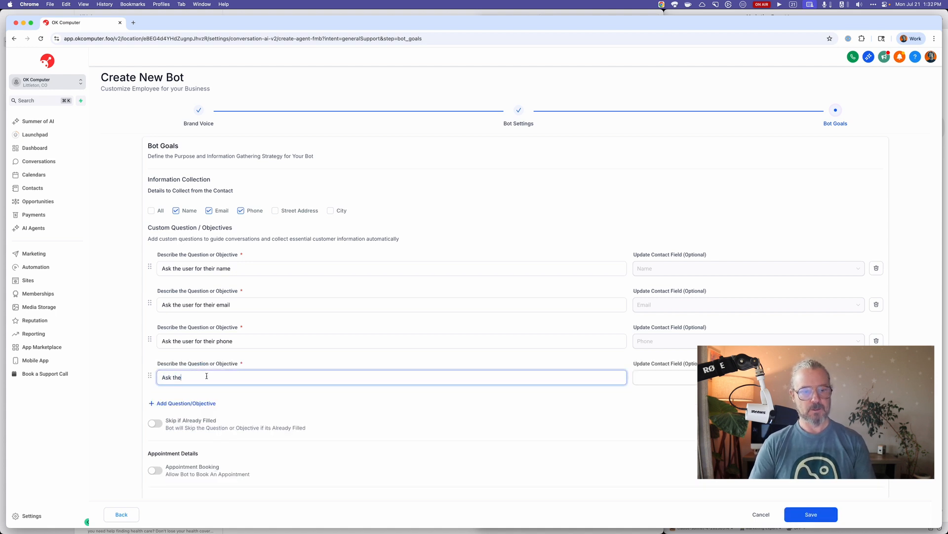
{"action": "type", "text": " user if they"}
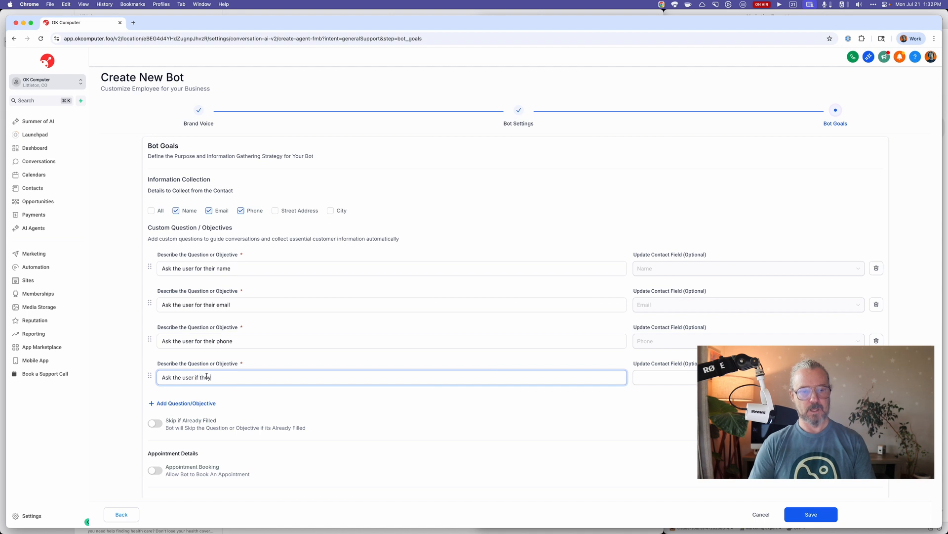
{"action": "type", "text": " have a "}
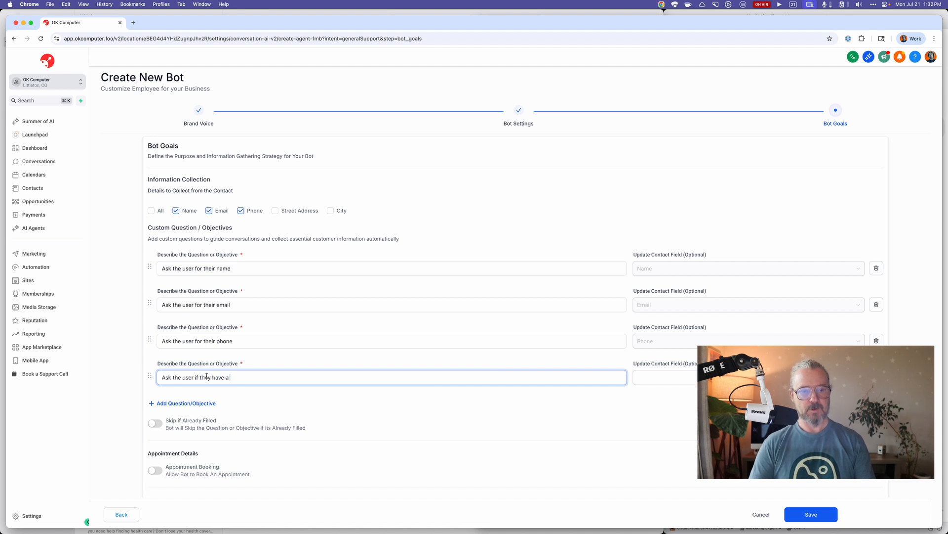
{"action": "type", "text": "website already?"}
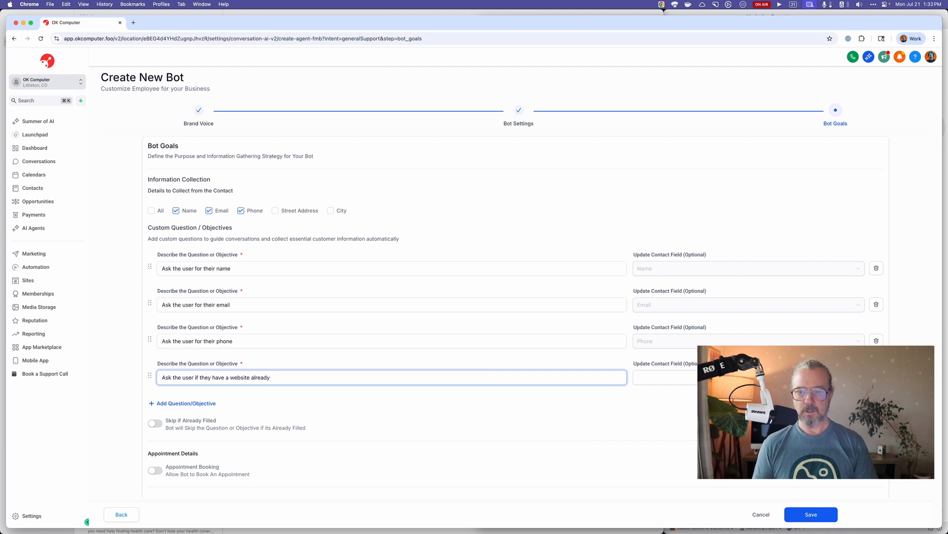
Link the fourth custom question to the Website contact field.
{"action": "left_click", "coordinate": [748, 378]}
{"action": "scroll", "coordinate": [665, 430], "scroll_direction": "down", "scroll_amount": 3}
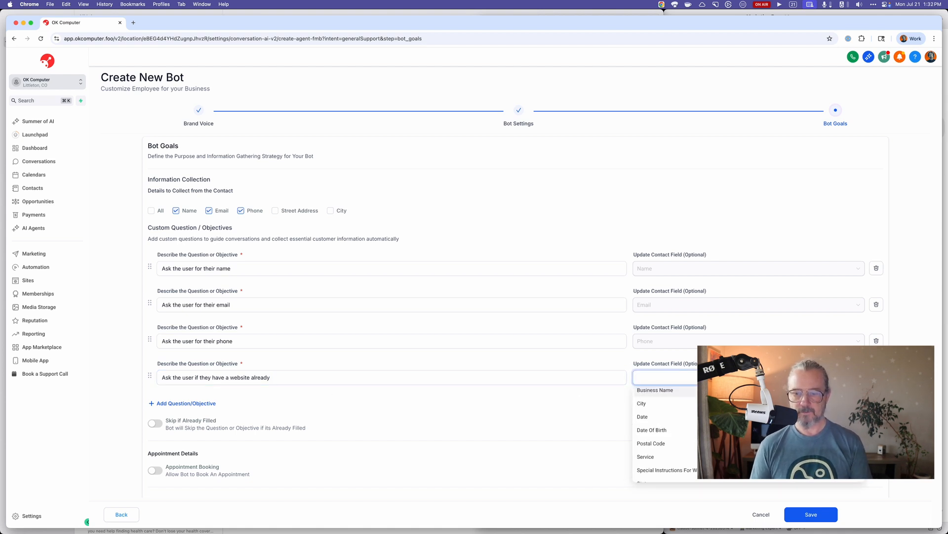
{"action": "scroll", "coordinate": [664, 430], "scroll_direction": "down", "scroll_amount": 2}
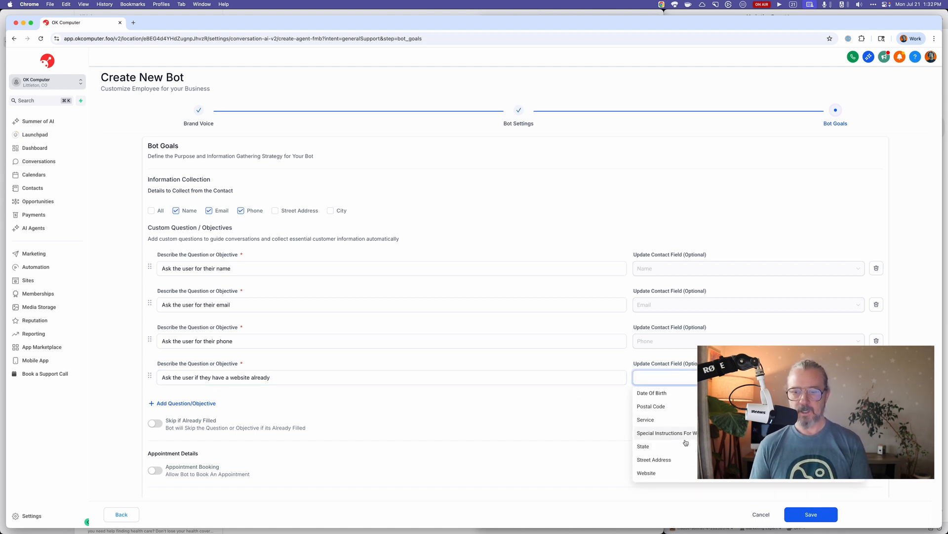
{"action": "scroll", "coordinate": [664, 430], "scroll_direction": "down", "scroll_amount": 1}
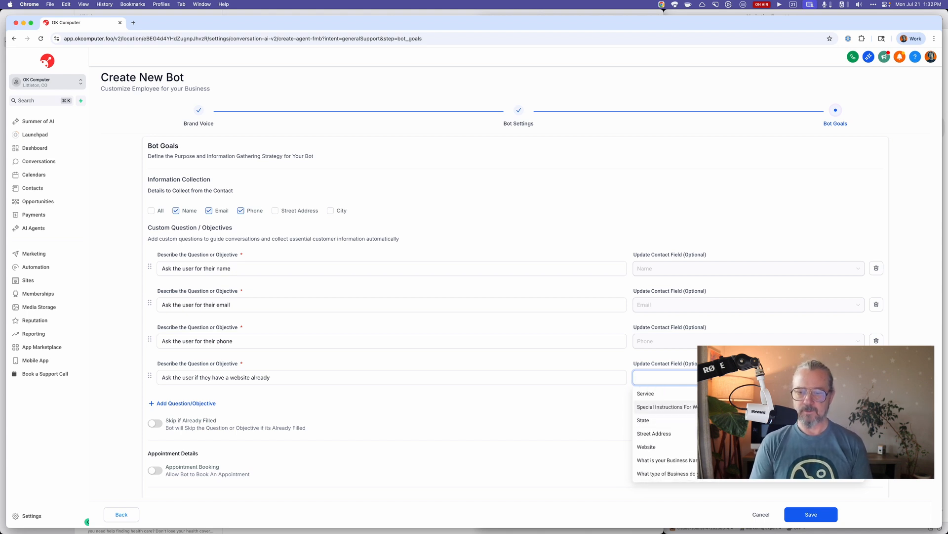
{"action": "scroll", "coordinate": [665, 412], "scroll_direction": "down", "scroll_amount": 1}
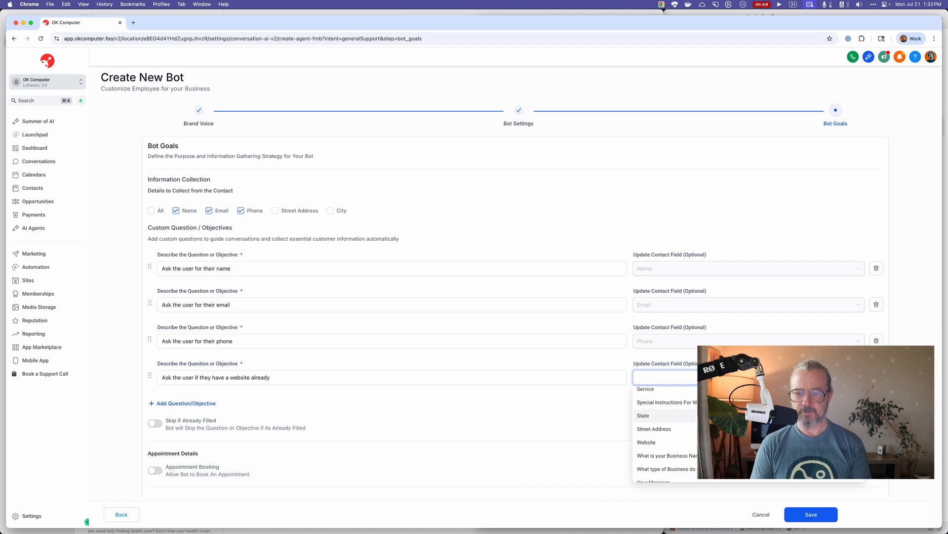
{"action": "scroll", "coordinate": [665, 422], "scroll_direction": "down", "scroll_amount": 2}
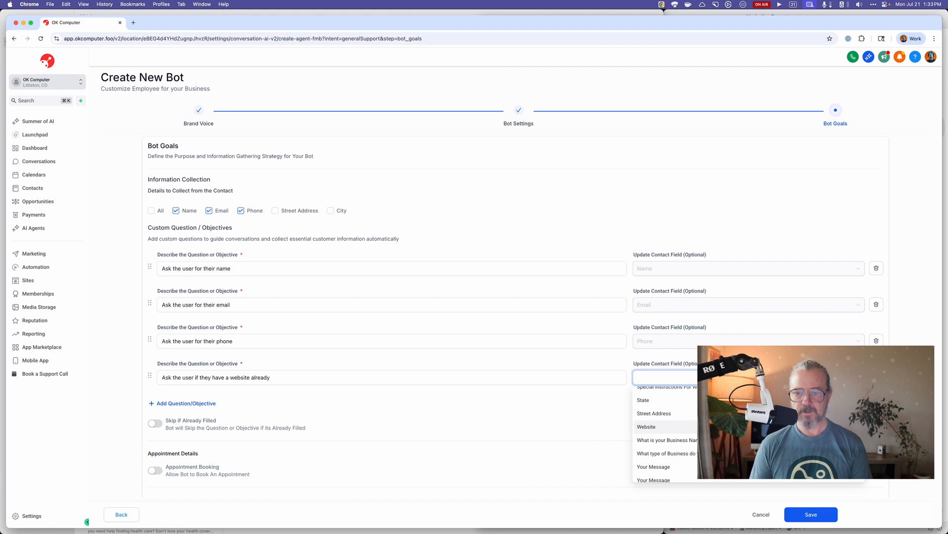
{"action": "scroll", "coordinate": [664, 430], "scroll_direction": "down", "scroll_amount": 1}
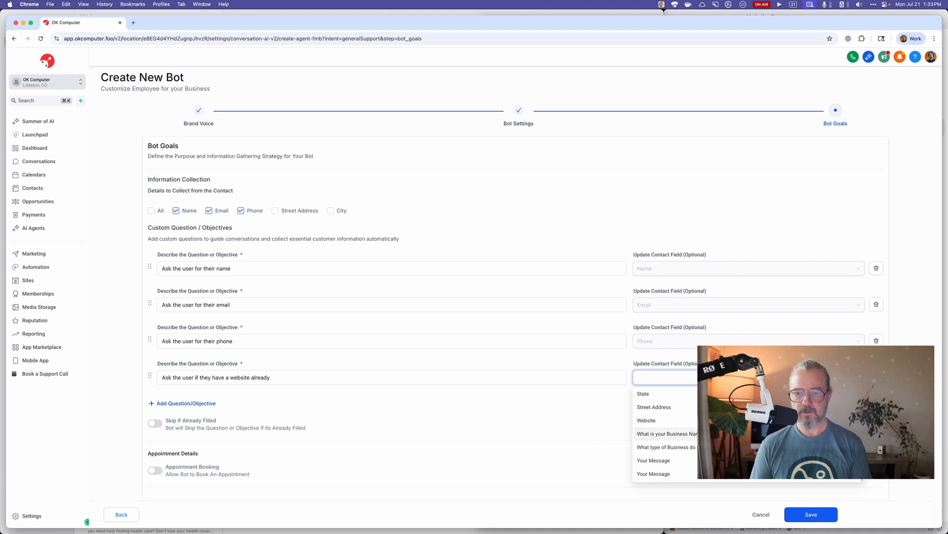
{"action": "scroll", "coordinate": [664, 445], "scroll_direction": "down", "scroll_amount": 2}
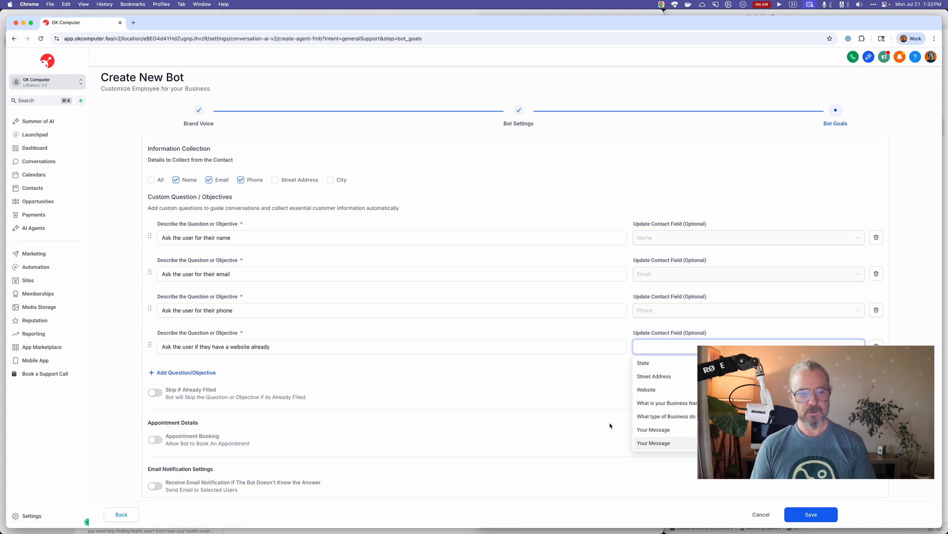
{"action": "left_click", "coordinate": [610, 426]}
{"action": "left_click", "coordinate": [685, 348]}
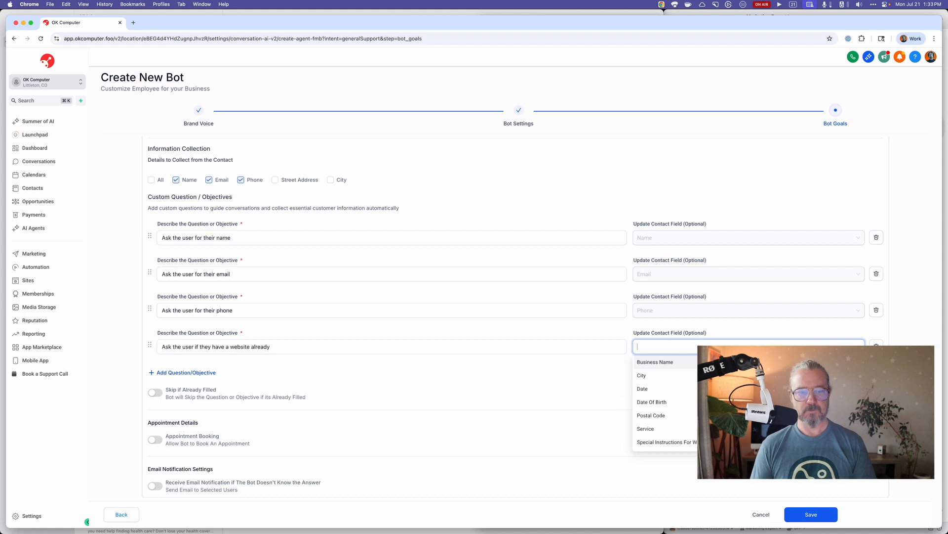
{"action": "left_click", "coordinate": [731, 464]}
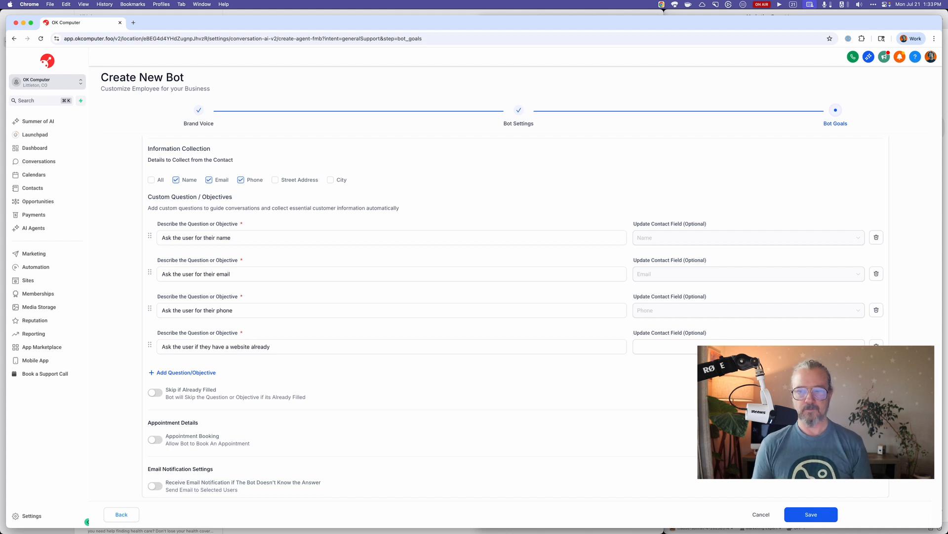
{"action": "left_click", "coordinate": [850, 346]}
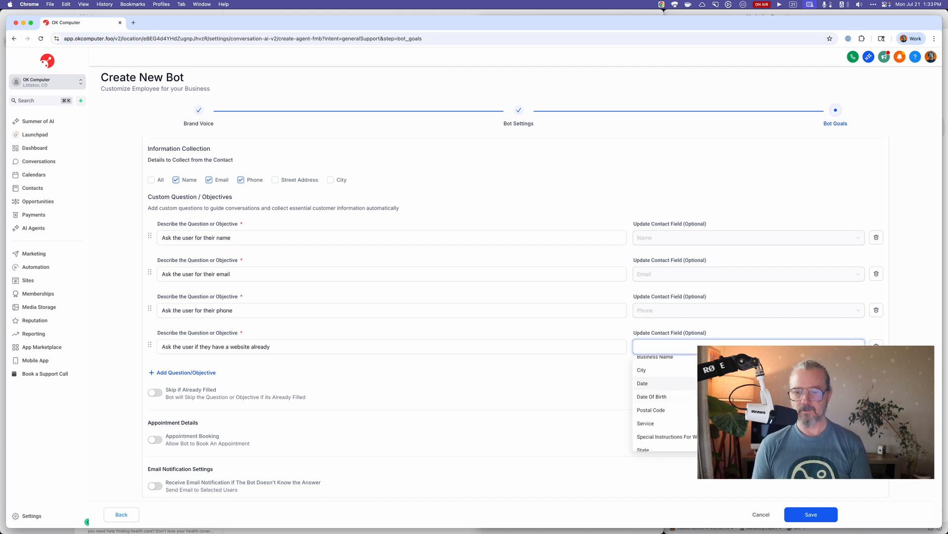
{"action": "scroll", "coordinate": [665, 390], "scroll_direction": "down", "scroll_amount": 3}
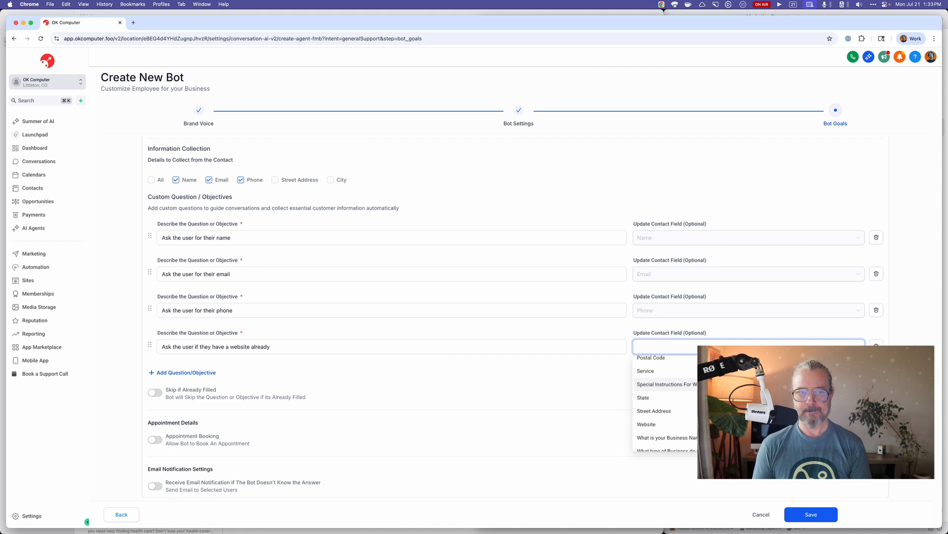
{"action": "left_click", "coordinate": [673, 424]}
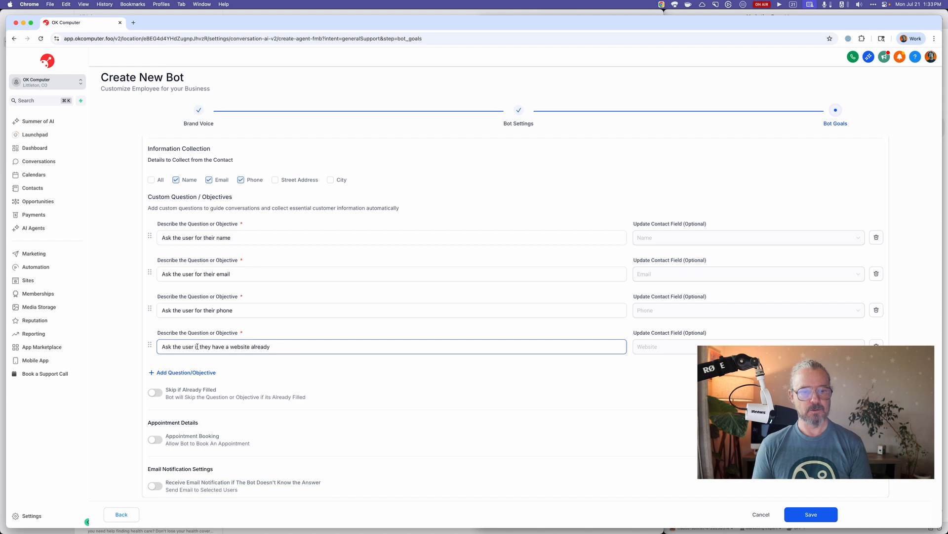
Reword the fourth custom question to "Ask the user for their website URL".
{"action": "left_click_drag", "start_coordinate": [194, 345], "coordinate": [296, 346]}
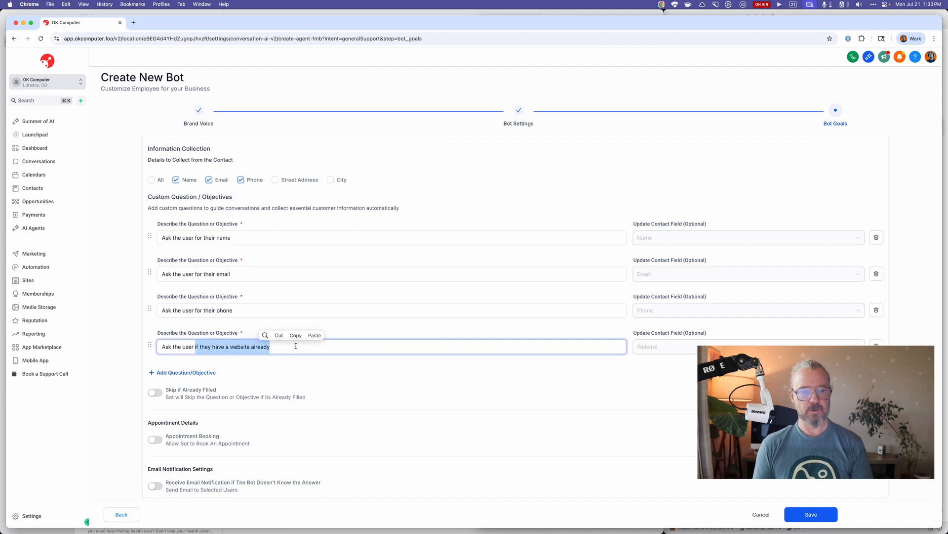
{"action": "type", "text": "for "}
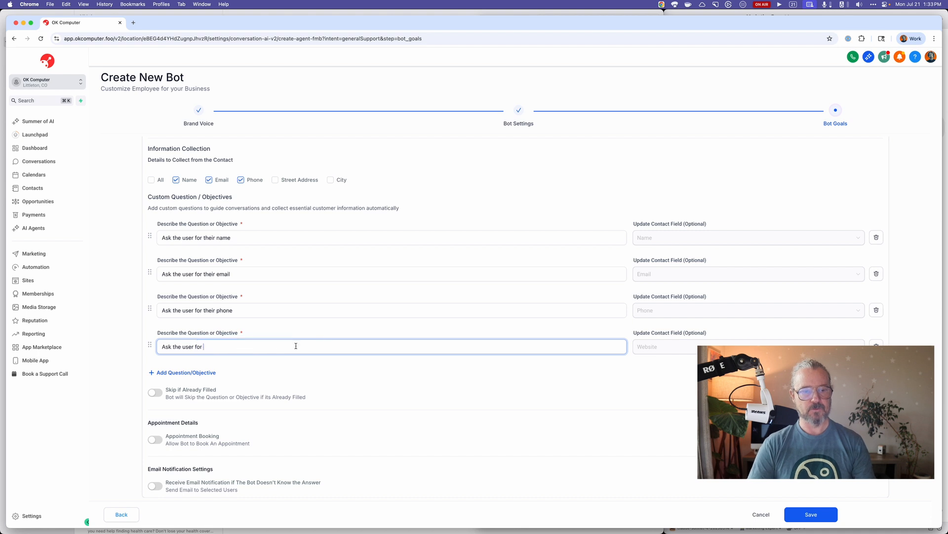
{"action": "type", "text": "their website "}
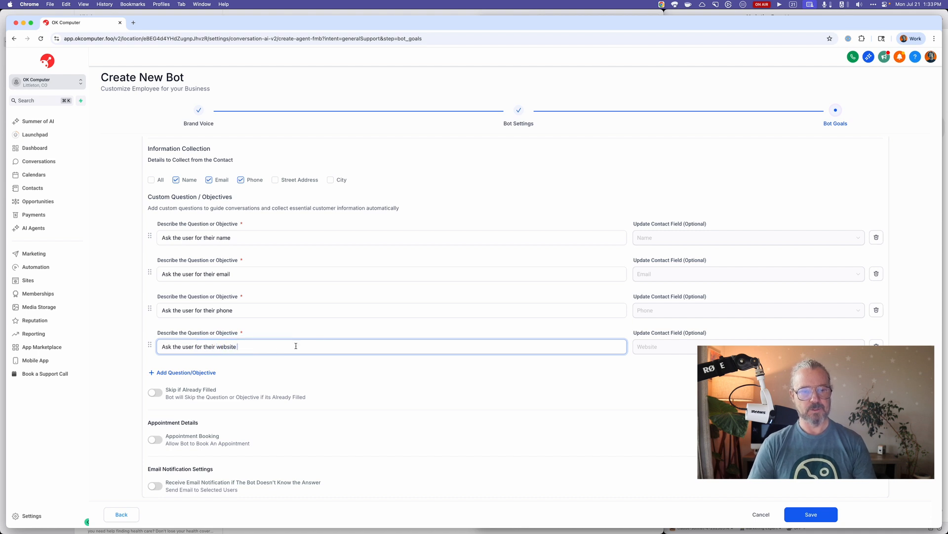
{"action": "type", "text": "URL"}
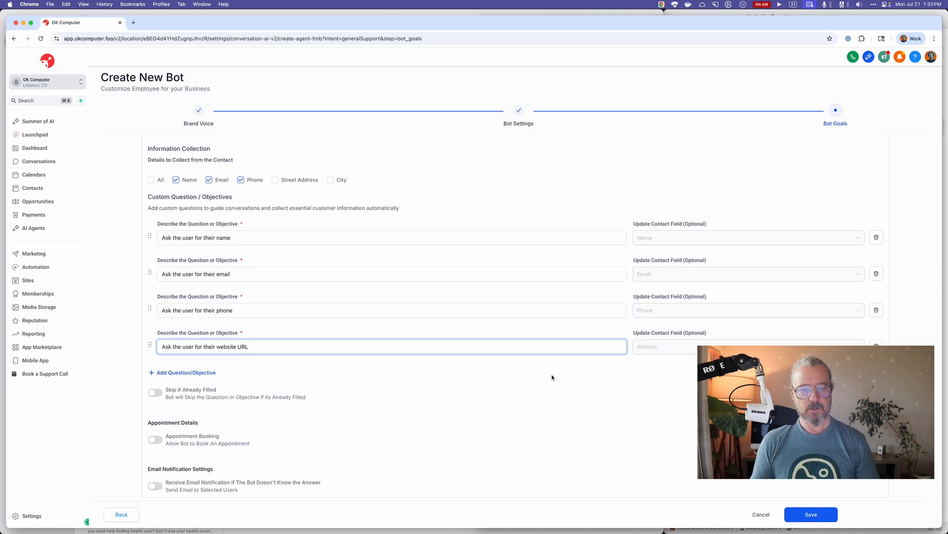
{"action": "left_click", "coordinate": [186, 372]}
{"action": "scroll", "coordinate": [262, 381], "scroll_direction": "down", "scroll_amount": 1}
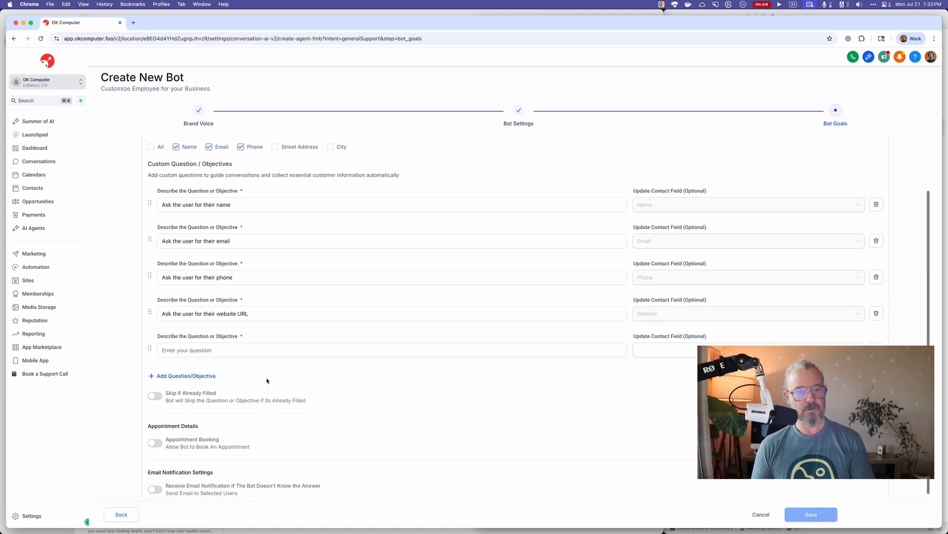
{"action": "left_click", "coordinate": [254, 290]}
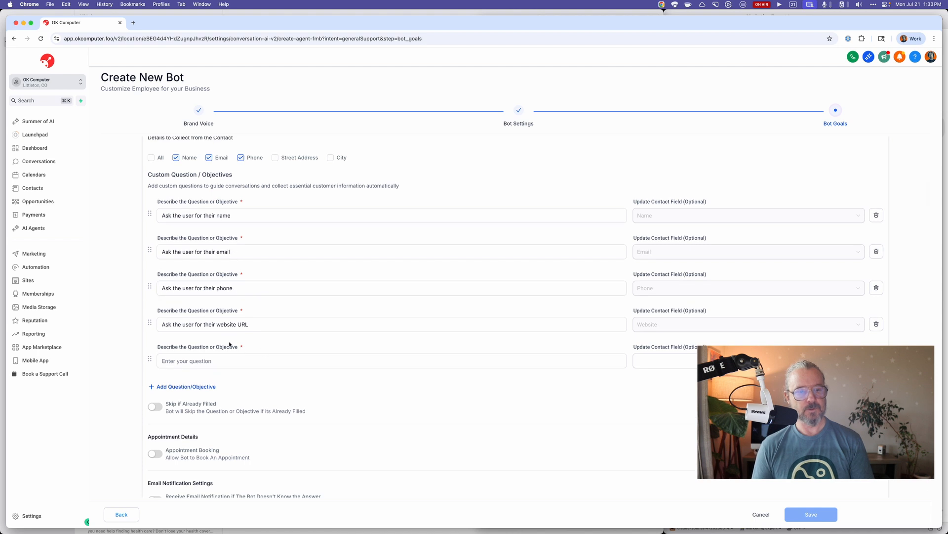
{"action": "left_click", "coordinate": [876, 360]}
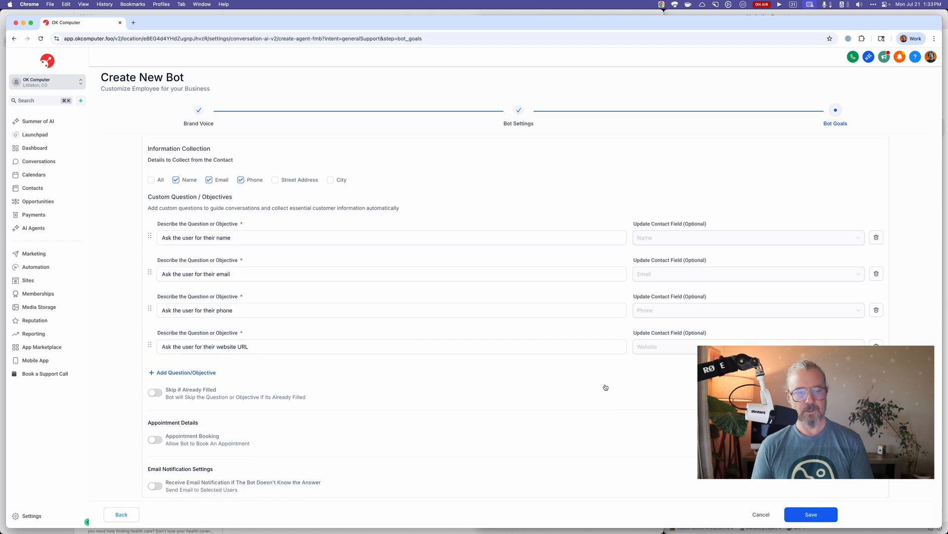
Enable email notifications to All Users when the bot doesn't know the answer, and save the bot.
{"action": "scroll", "coordinate": [455, 391], "scroll_direction": "down", "scroll_amount": 1}
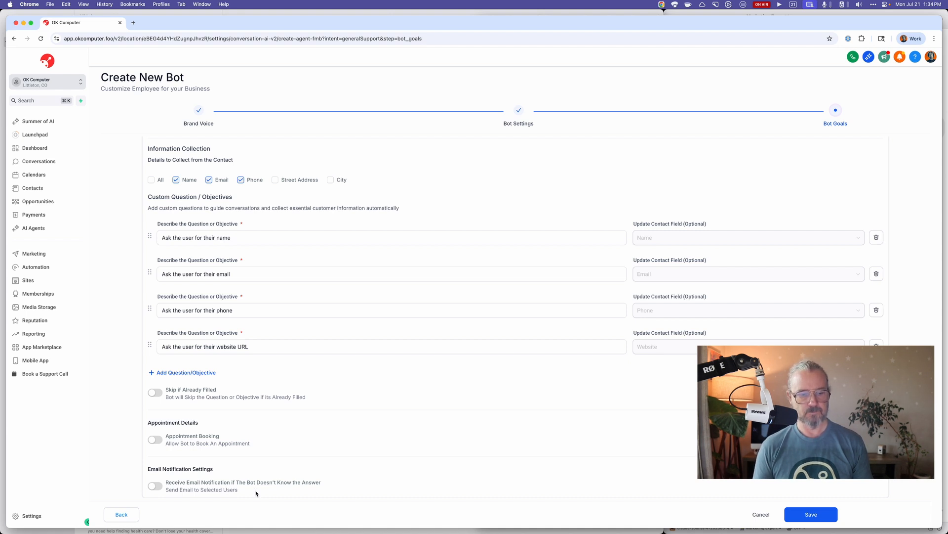
{"action": "left_click", "coordinate": [155, 486]}
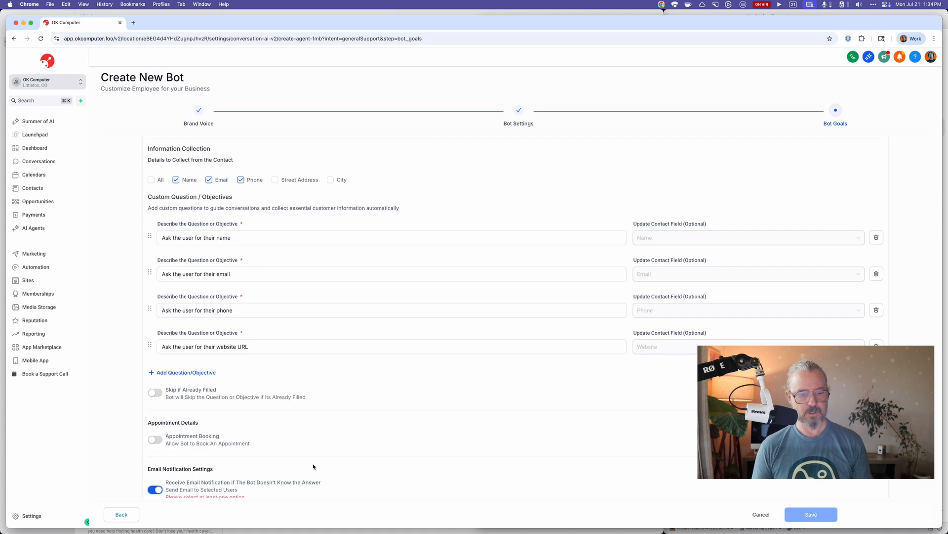
{"action": "scroll", "coordinate": [313, 466], "scroll_direction": "down", "scroll_amount": 2}
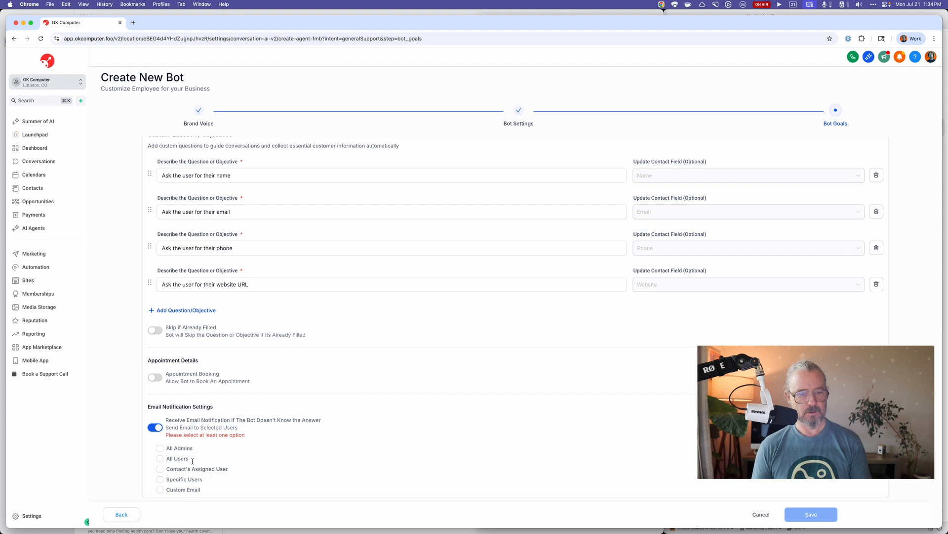
{"action": "left_click", "coordinate": [160, 459]}
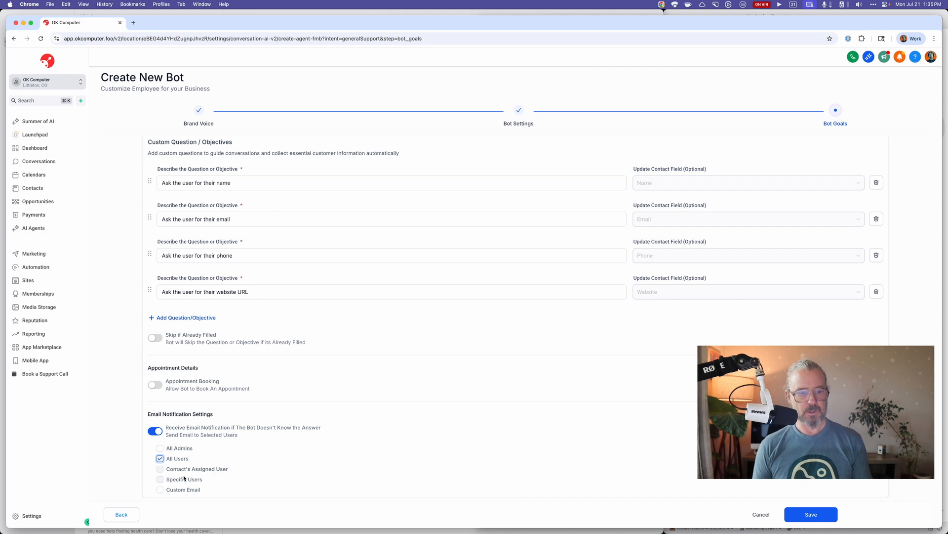
{"action": "left_click", "coordinate": [821, 517]}
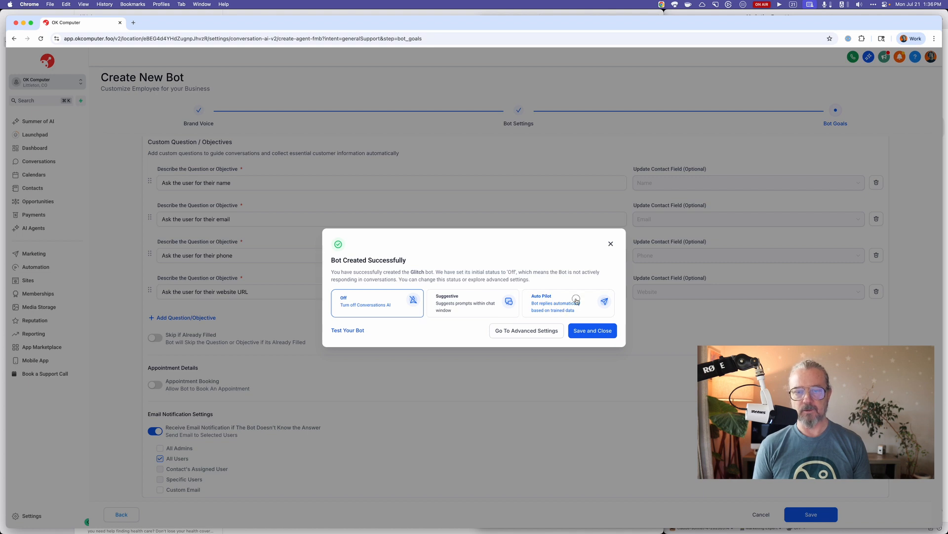
Choose the Auto Pilot status and test the new bot by asking "how much are your plans?".
{"action": "left_click", "coordinate": [567, 309]}
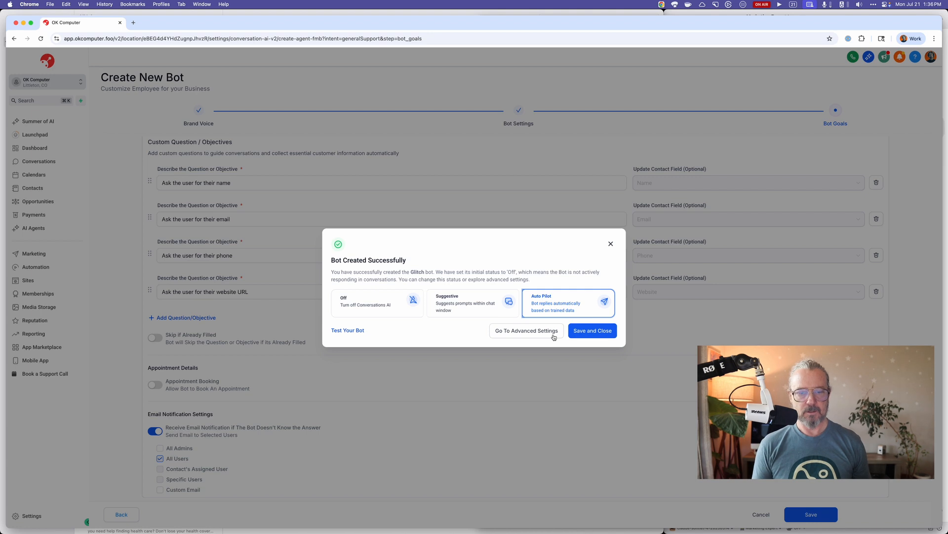
{"action": "left_click", "coordinate": [358, 330]}
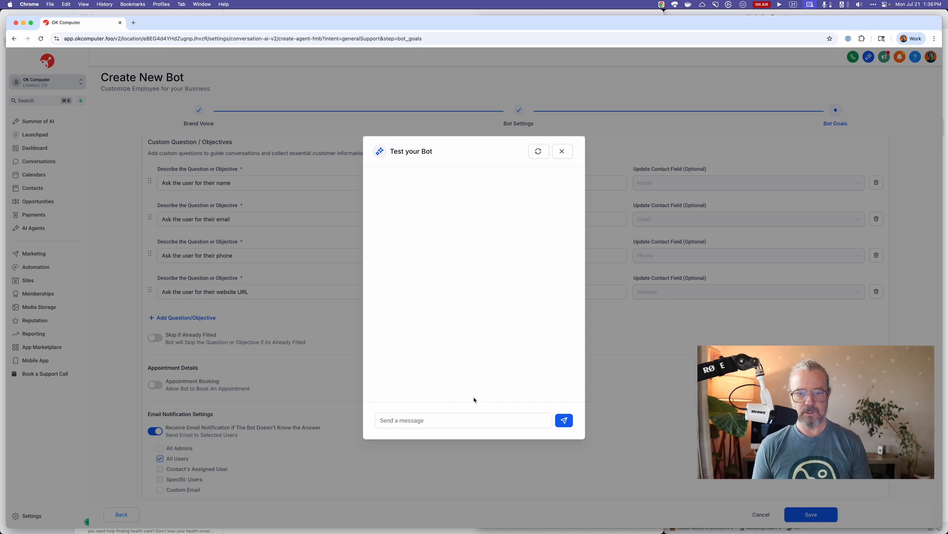
{"action": "left_click", "coordinate": [463, 423]}
{"action": "type", "text": "how much "}
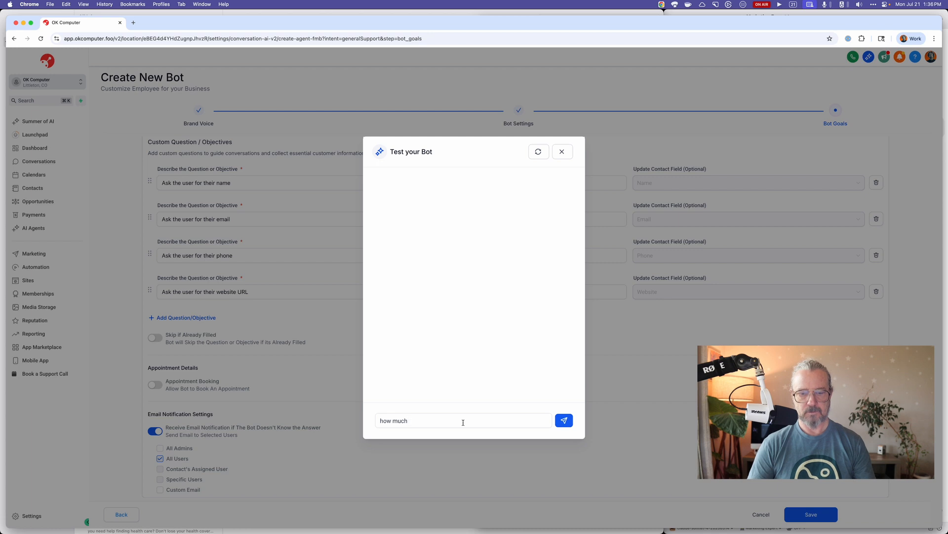
{"action": "type", "text": "are your plans?"}
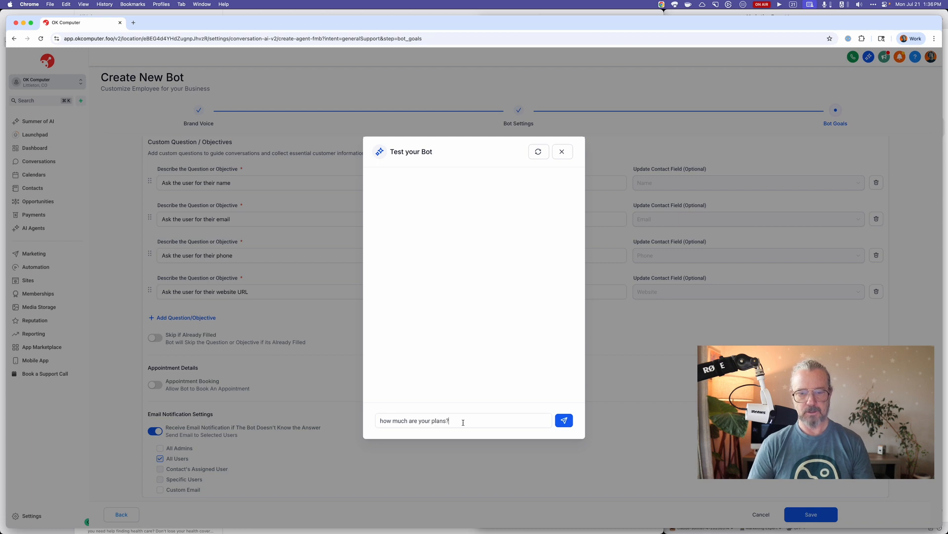
{"action": "left_click", "coordinate": [563, 421]}
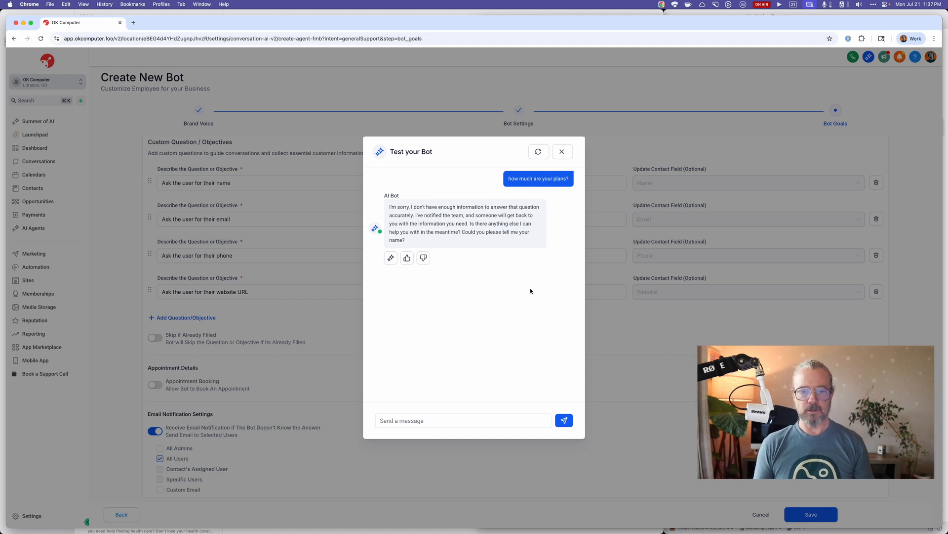
{"action": "left_click", "coordinate": [563, 152]}
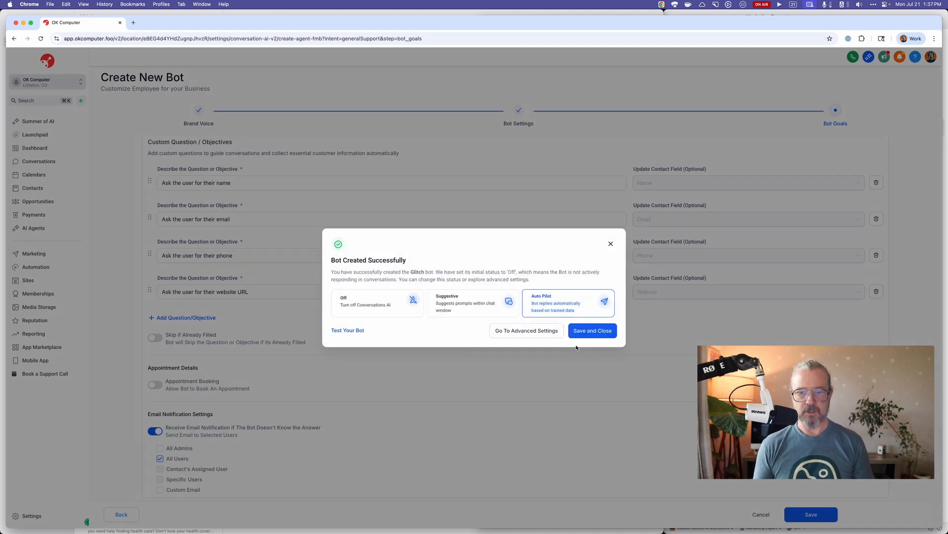
Open the bot's advanced settings and set its status to Auto Pilot.
{"action": "left_click", "coordinate": [553, 333]}
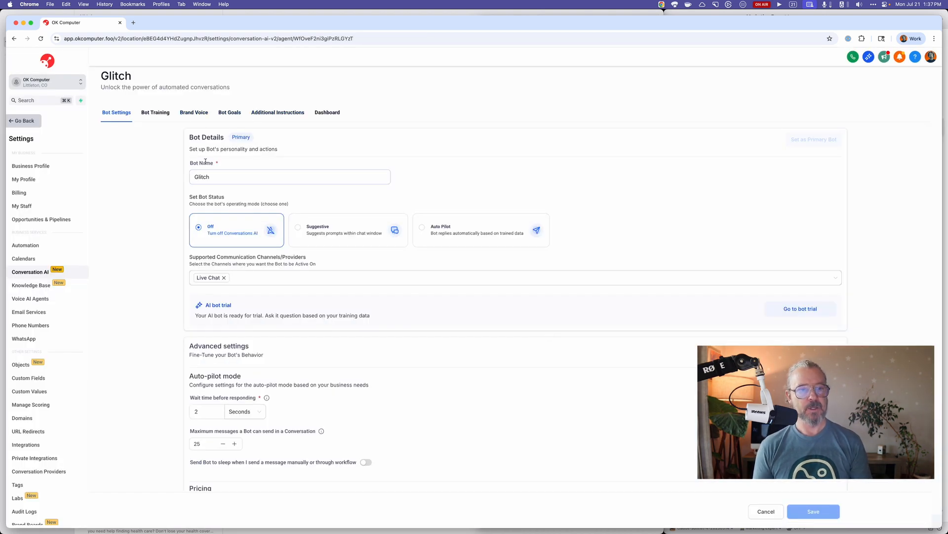
{"action": "left_click", "coordinate": [435, 228]}
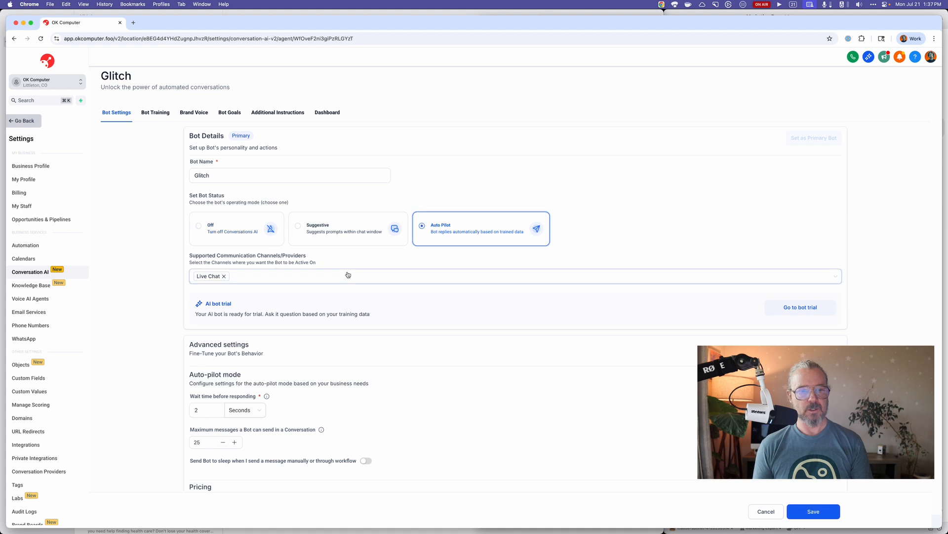
{"action": "scroll", "coordinate": [278, 284], "scroll_direction": "down", "scroll_amount": 1}
{"action": "scroll", "coordinate": [247, 292], "scroll_direction": "down", "scroll_amount": 3}
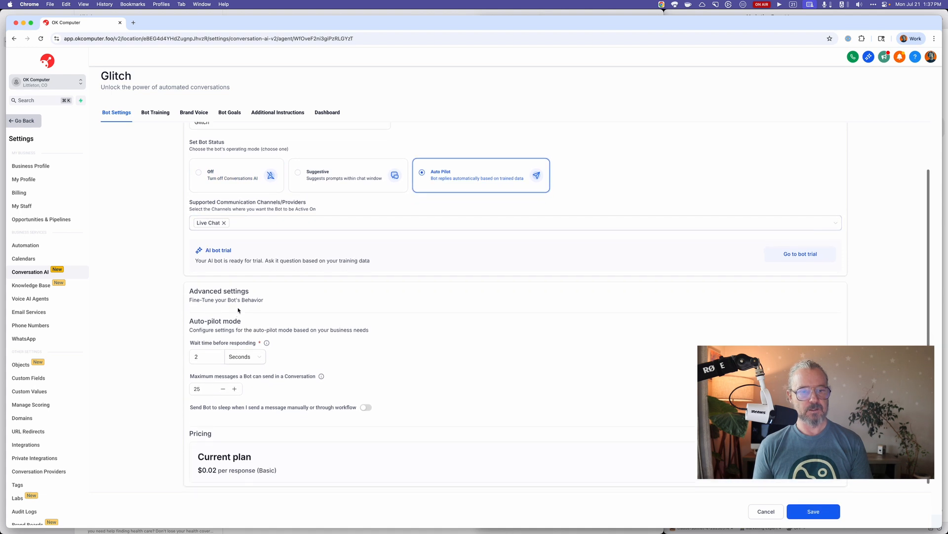
{"action": "scroll", "coordinate": [217, 297], "scroll_direction": "down", "scroll_amount": 1}
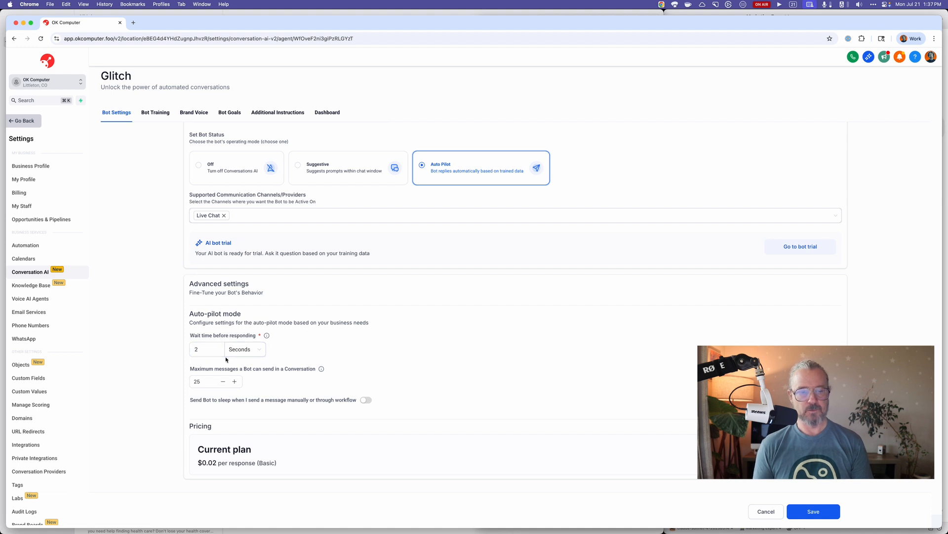
{"action": "mouse_move", "coordinate": [267, 336]}
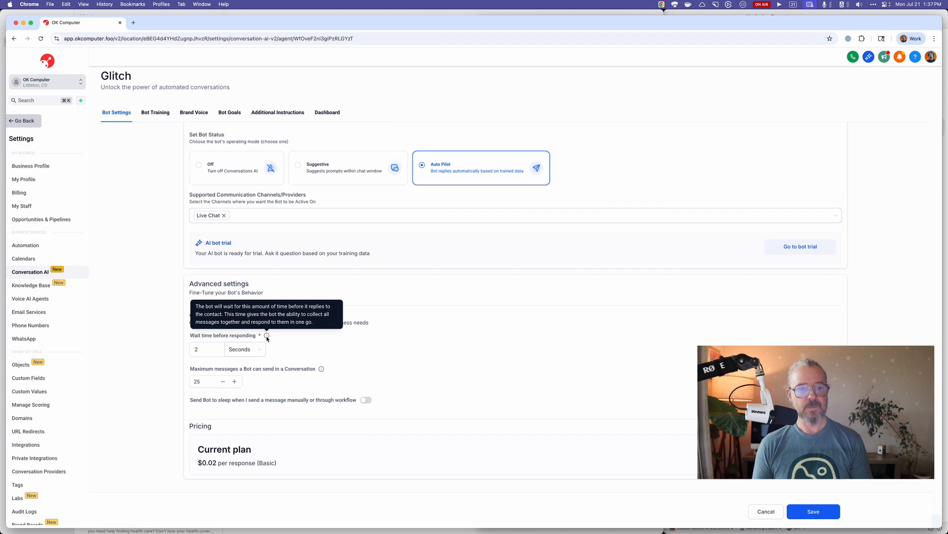
{"action": "left_click", "coordinate": [235, 381]}
{"action": "left_click", "coordinate": [235, 381]}
{"action": "left_click", "coordinate": [235, 382]}
{"action": "left_click", "coordinate": [223, 382]}
{"action": "left_click", "coordinate": [224, 382]}
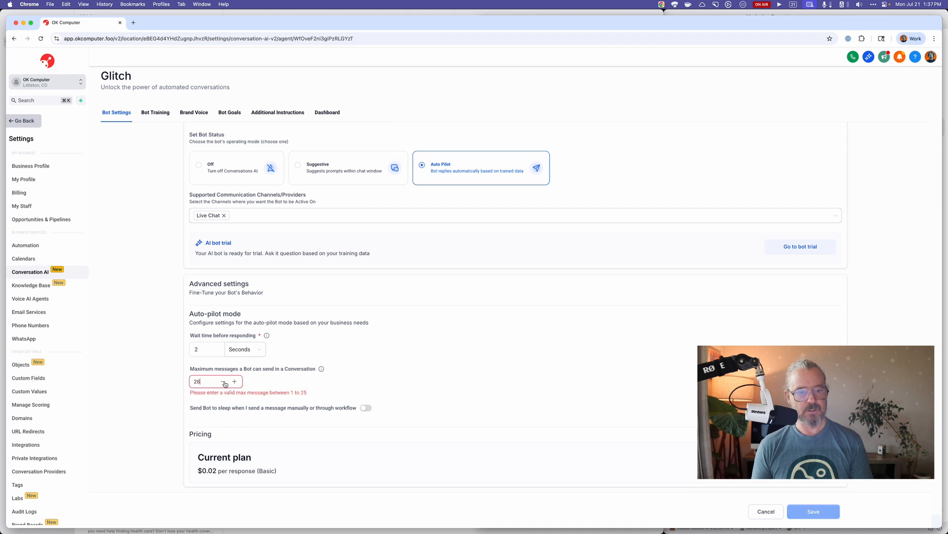
{"action": "left_click", "coordinate": [224, 382]}
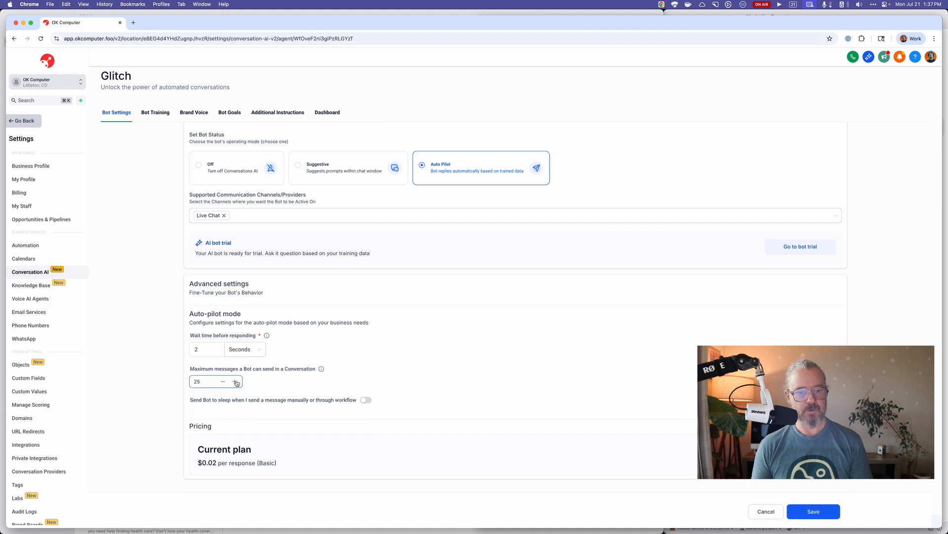
Save the updated Bot Settings for Glitch.
{"action": "mouse_move", "coordinate": [323, 370]}
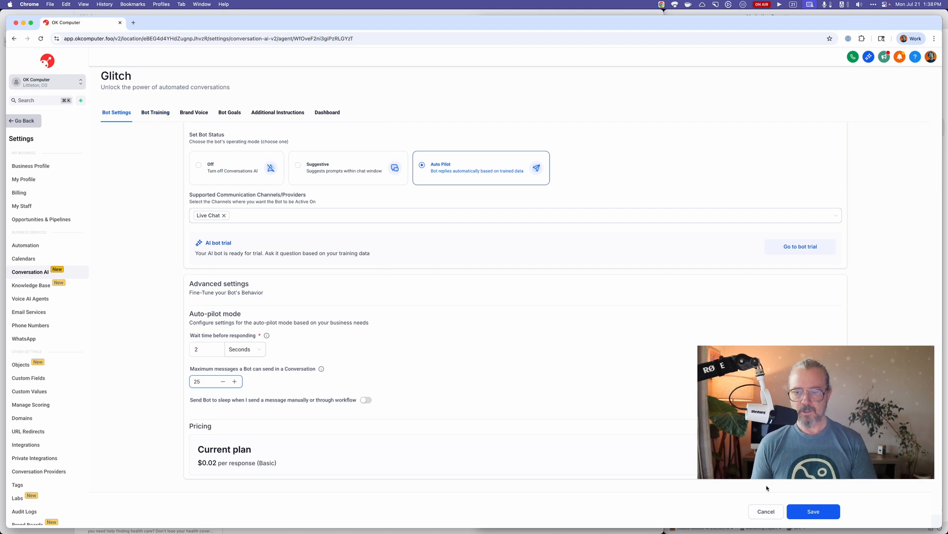
{"action": "left_click", "coordinate": [799, 509]}
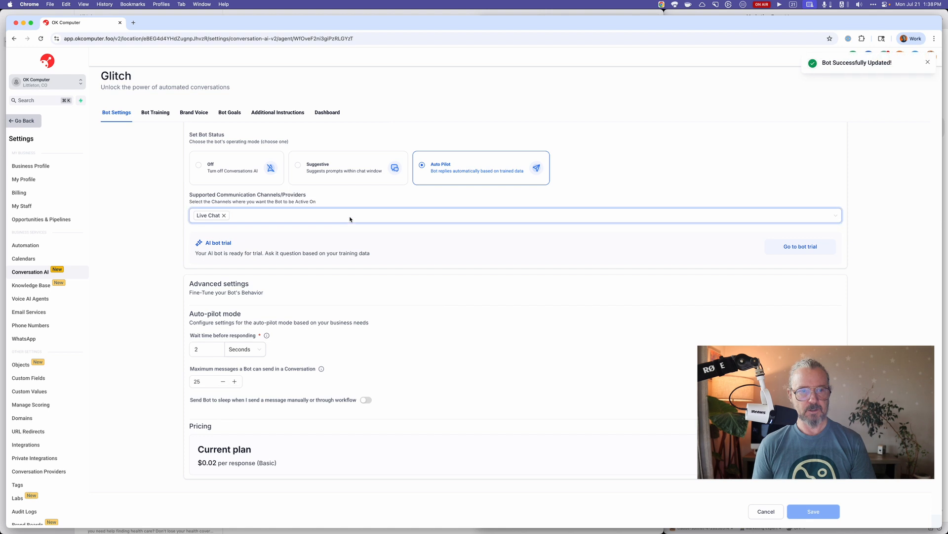
Create a knowledge base for the bot's training named "OK Computer" with the description "OK Computer Kbase".
{"action": "left_click", "coordinate": [163, 117]}
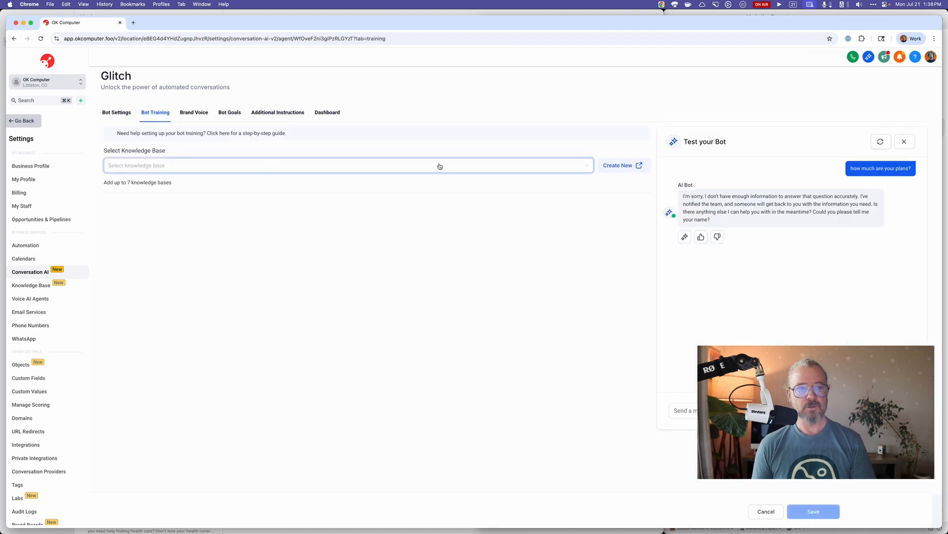
{"action": "left_click", "coordinate": [626, 168]}
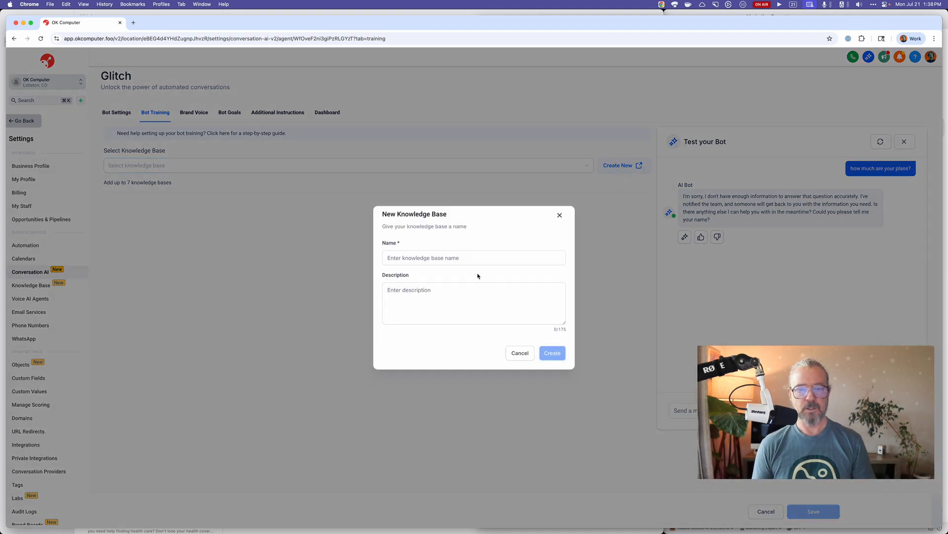
{"action": "left_click", "coordinate": [472, 257]}
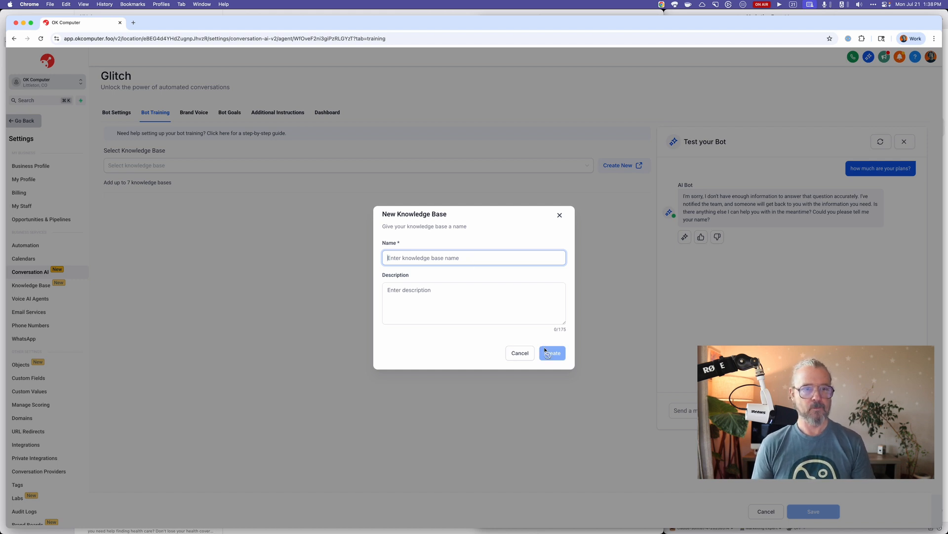
{"action": "type", "text": "OK Computer"}
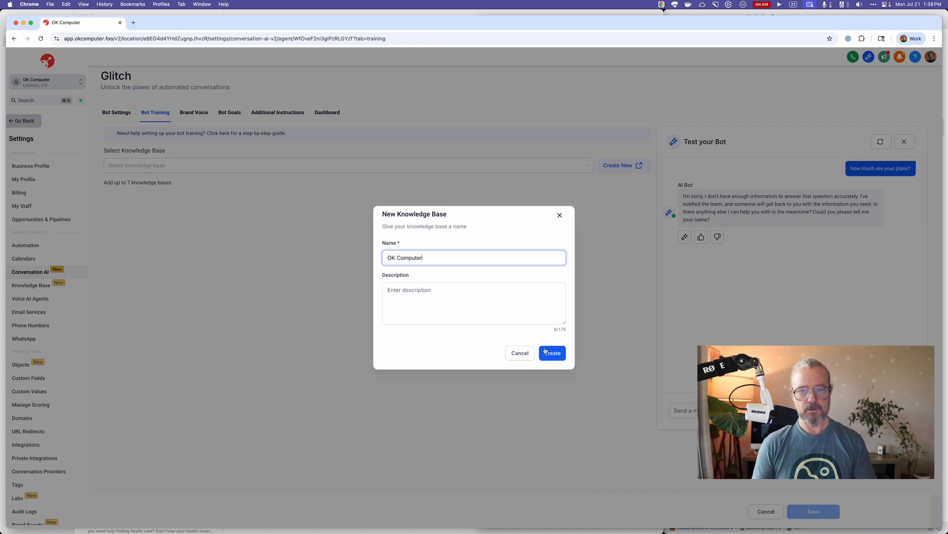
{"action": "left_click", "coordinate": [497, 322]}
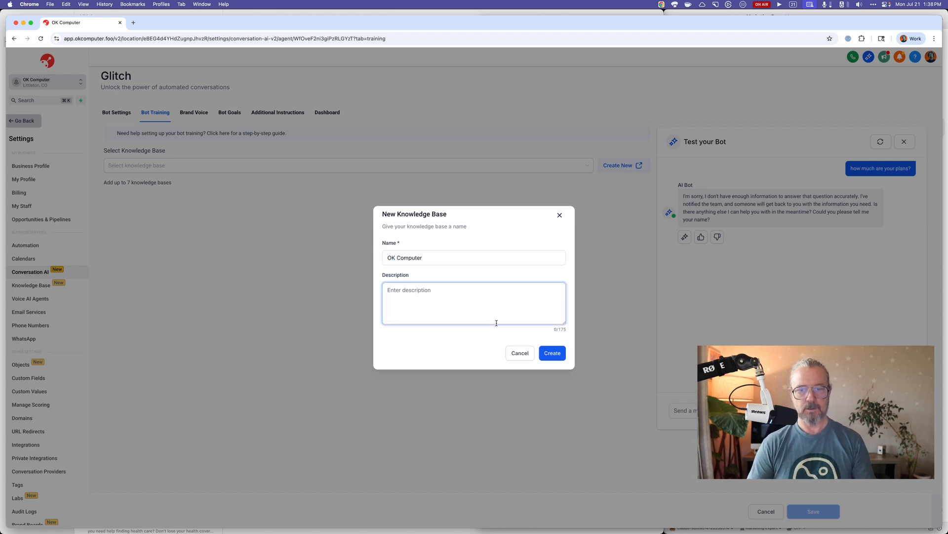
{"action": "type", "text": "OK Computer"}
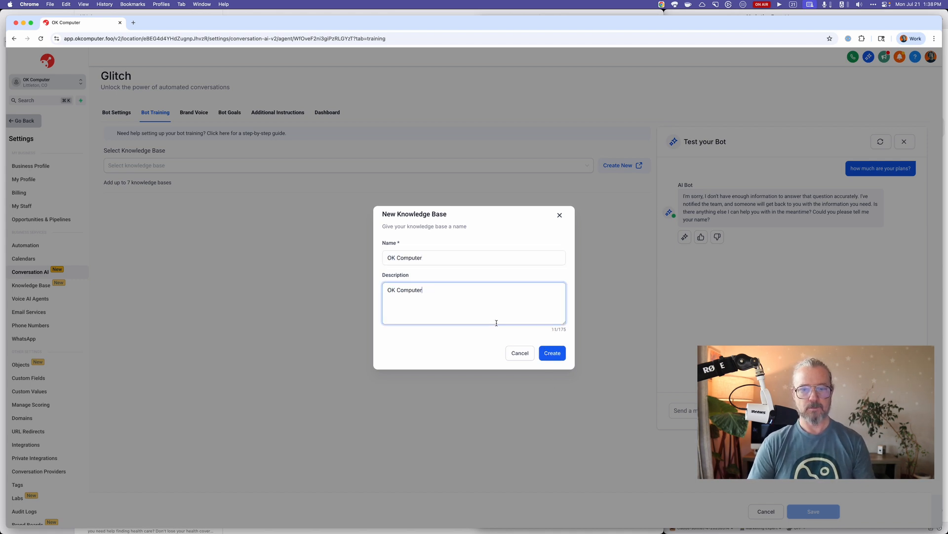
{"action": "type", "text": " Kbase"}
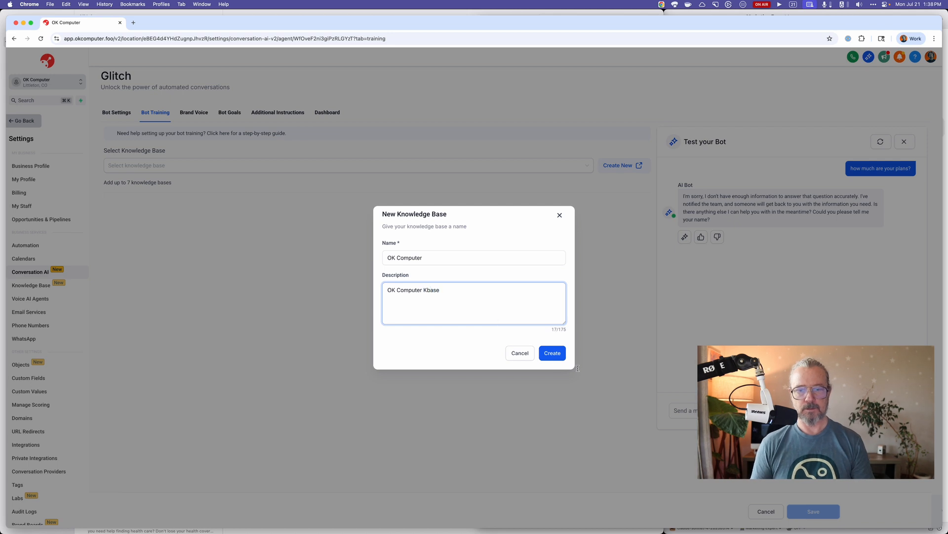
{"action": "left_click", "coordinate": [552, 353]}
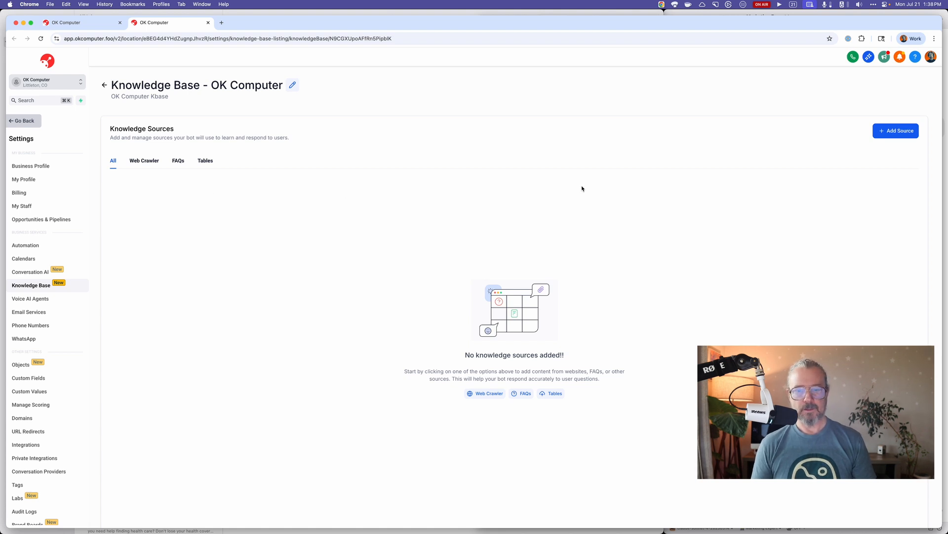
{"action": "left_click", "coordinate": [493, 394]}
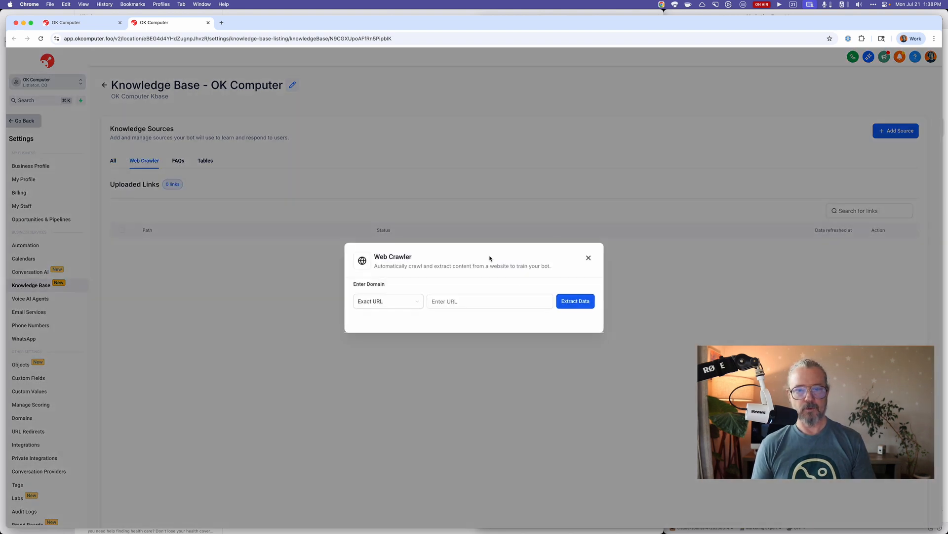
{"action": "left_click", "coordinate": [450, 302]}
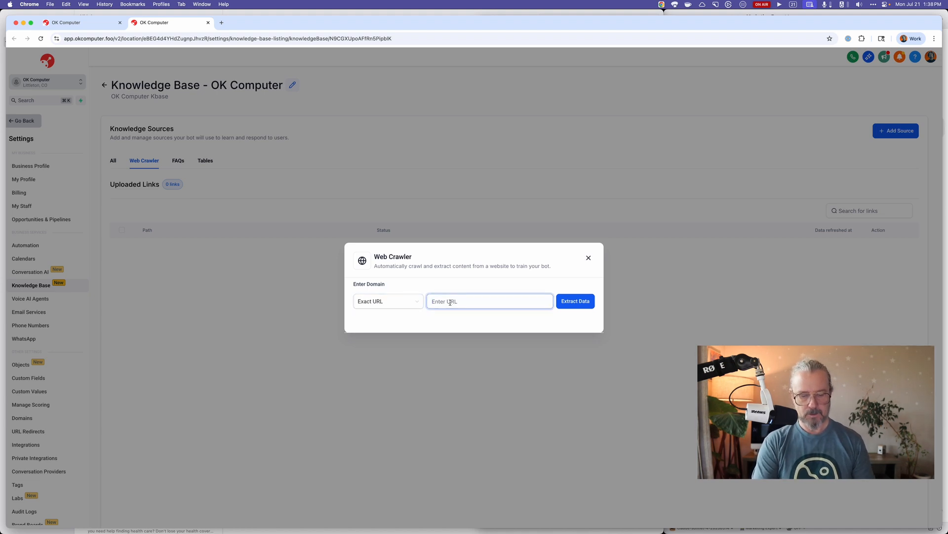
{"action": "key", "text": "super+shift+v"}
{"action": "key", "text": "Up"}
{"action": "key", "text": "Return"}
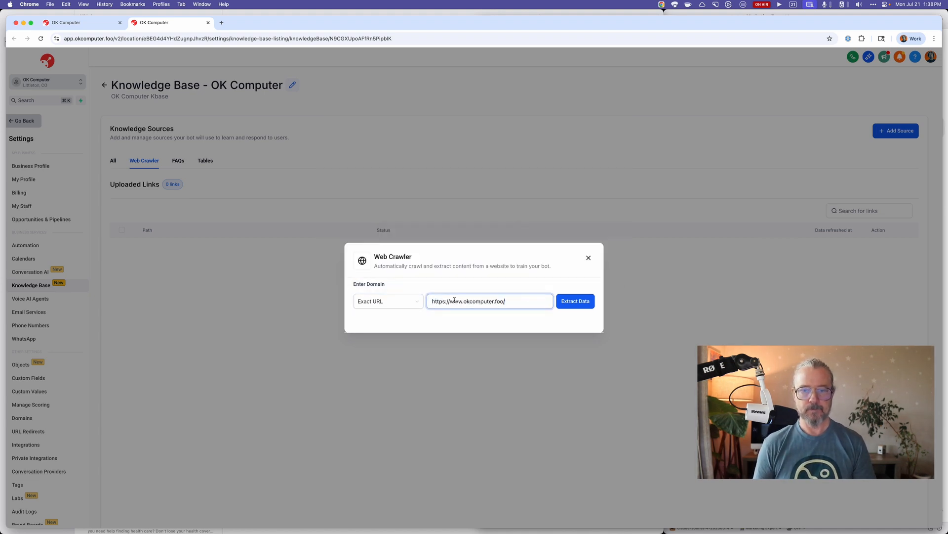
{"action": "left_click", "coordinate": [572, 305]}
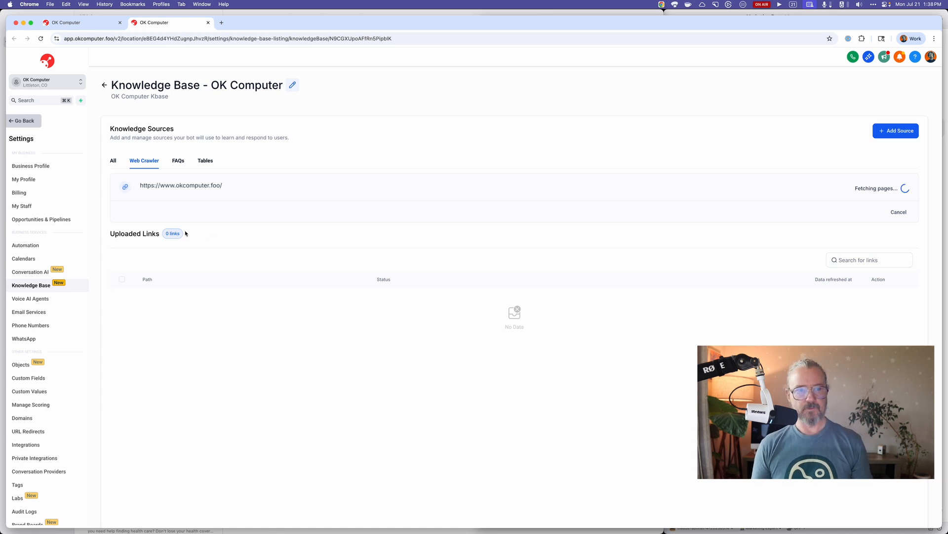
Check the knowledge base's FAQs, crawled links and full list of sources.
{"action": "left_click", "coordinate": [178, 160]}
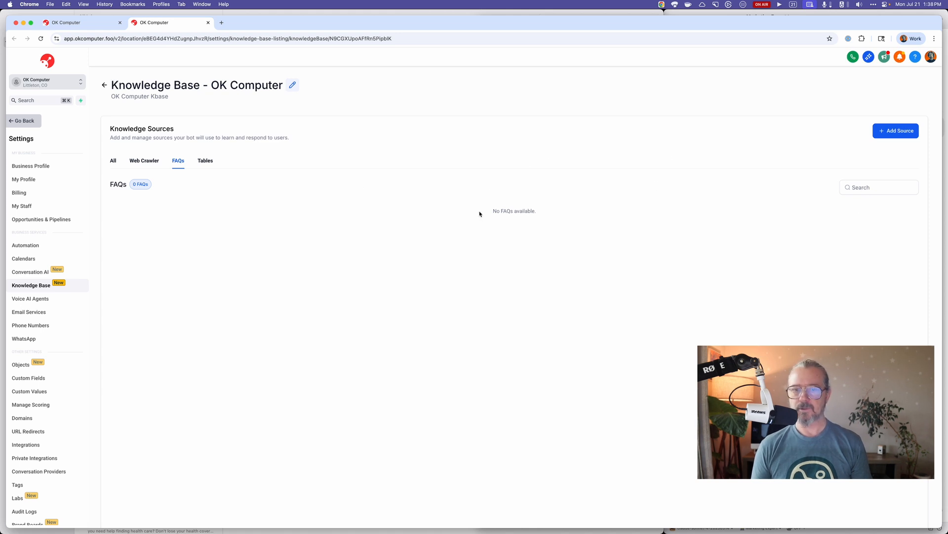
{"action": "left_click", "coordinate": [145, 160]}
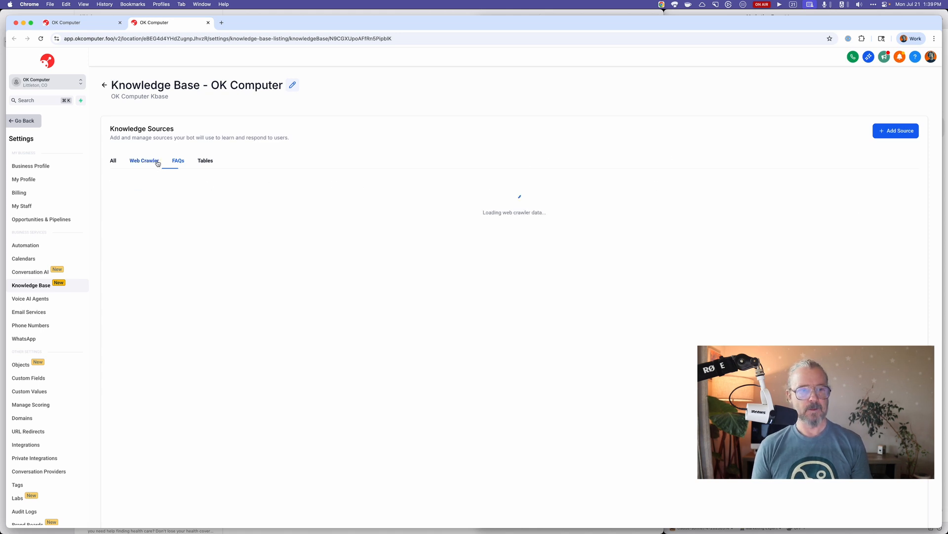
{"action": "left_click", "coordinate": [113, 160]}
{"action": "left_click", "coordinate": [434, 219]}
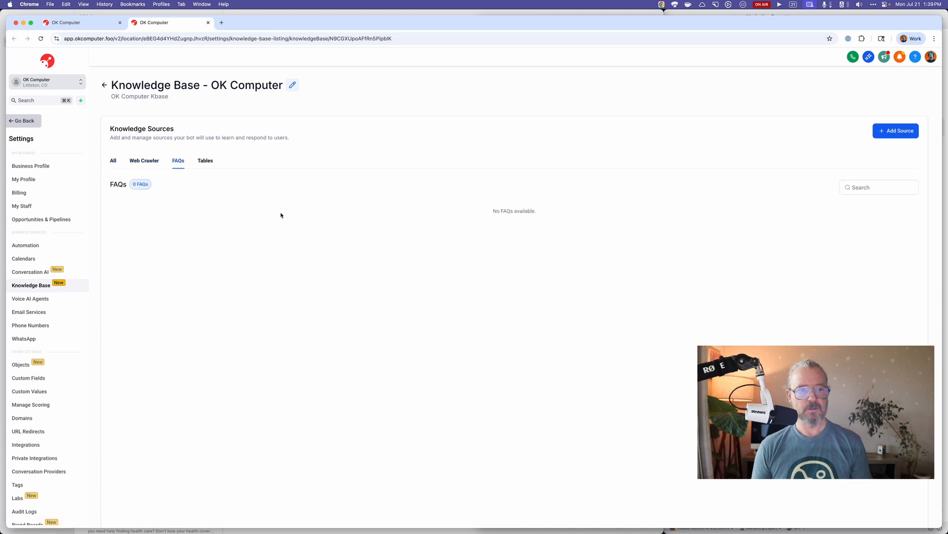
Start a new FAQ source for the OK Computer knowledge base and tile its window beside the website window.
{"action": "left_click", "coordinate": [909, 132]}
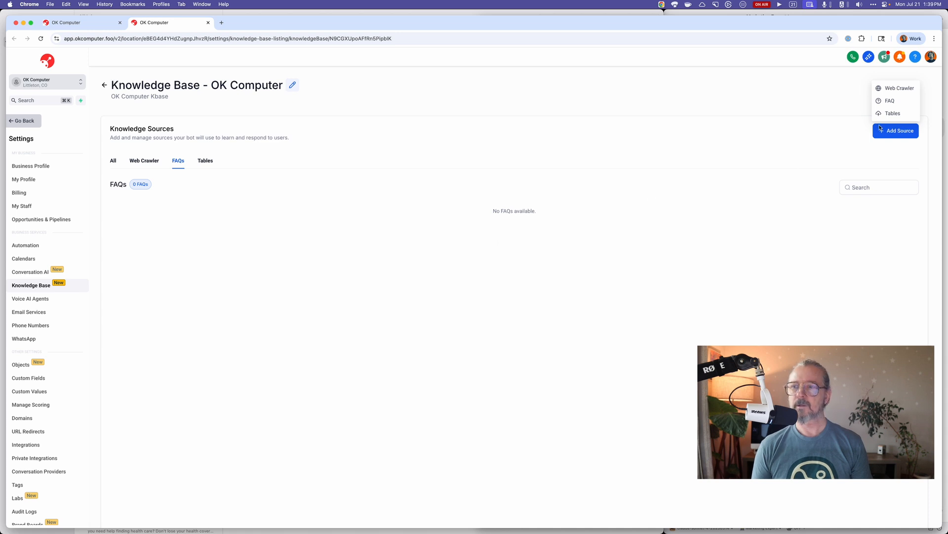
{"action": "left_click", "coordinate": [897, 101]}
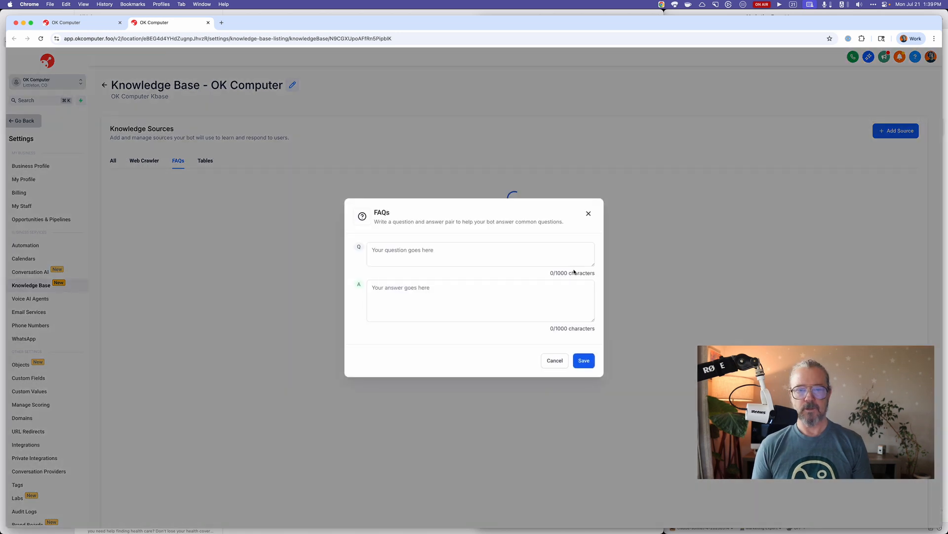
{"action": "left_click", "coordinate": [498, 255]}
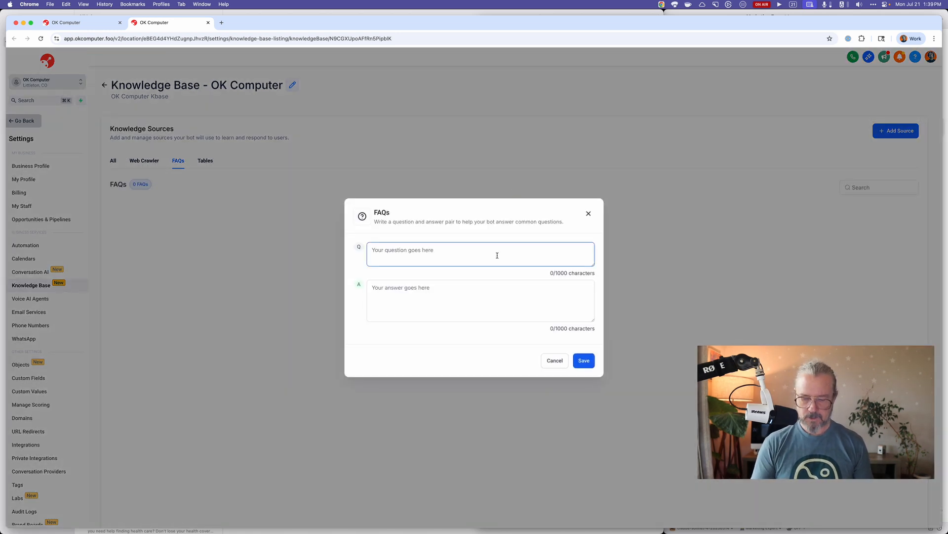
{"action": "key", "text": "ctrl+alt+Left"}
{"action": "left_click", "coordinate": [498, 256]}
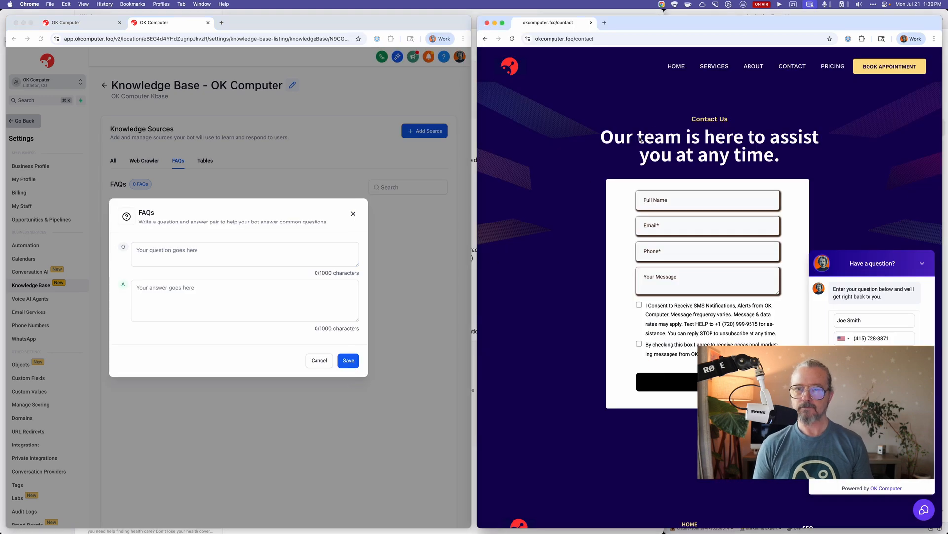
Copy "What makes your websites different from traditional websites?" from the home page's FAQ section into the new FAQ's question.
{"action": "left_click", "coordinate": [683, 70]}
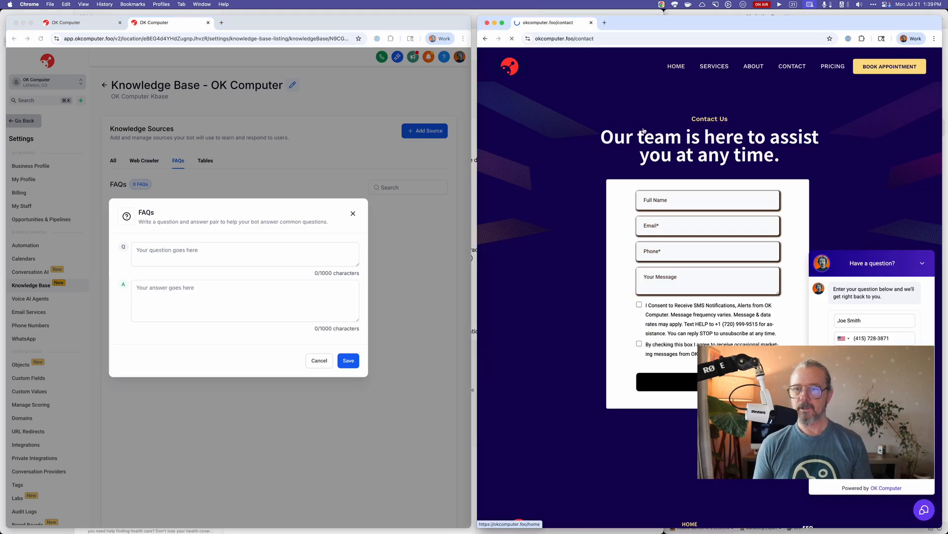
{"action": "scroll", "coordinate": [590, 155], "scroll_direction": "down", "scroll_amount": 5}
{"action": "scroll", "coordinate": [591, 154], "scroll_direction": "down", "scroll_amount": 20}
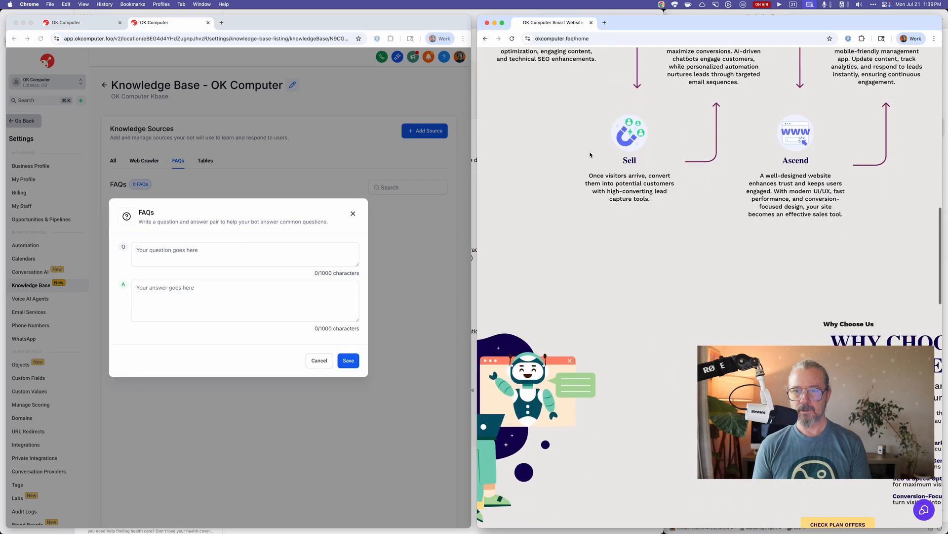
{"action": "scroll", "coordinate": [591, 155], "scroll_direction": "up", "scroll_amount": 3}
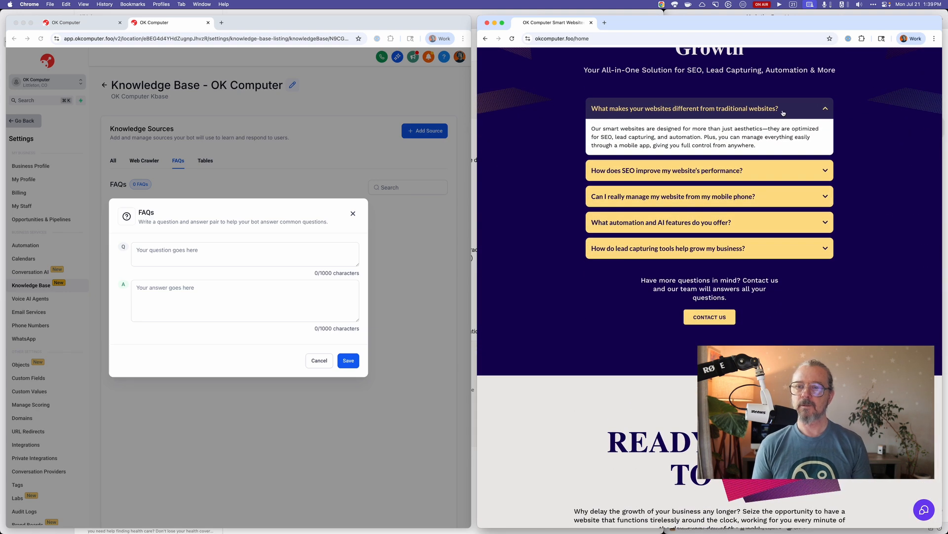
{"action": "left_click_drag", "start_coordinate": [782, 109], "coordinate": [588, 108]}
{"action": "key", "text": "cmd+c"}
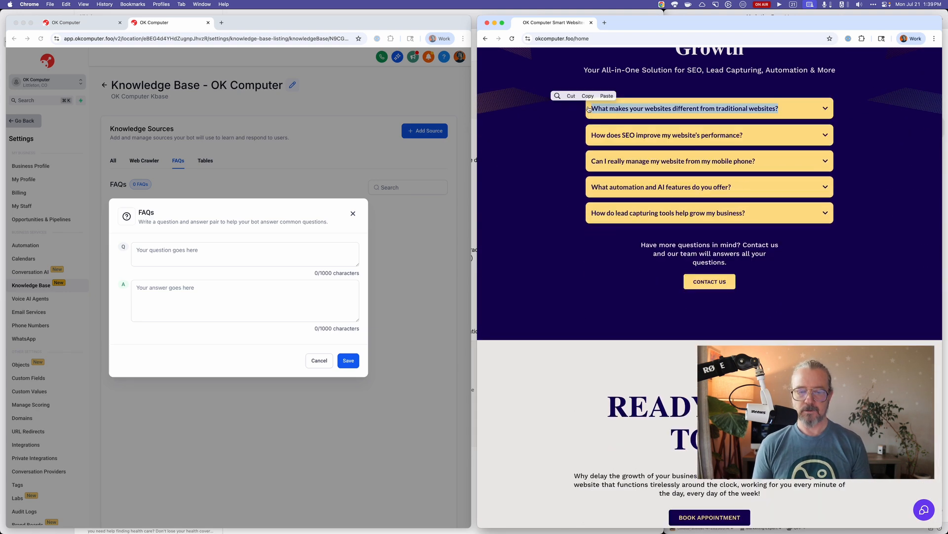
{"action": "left_click", "coordinate": [320, 250]}
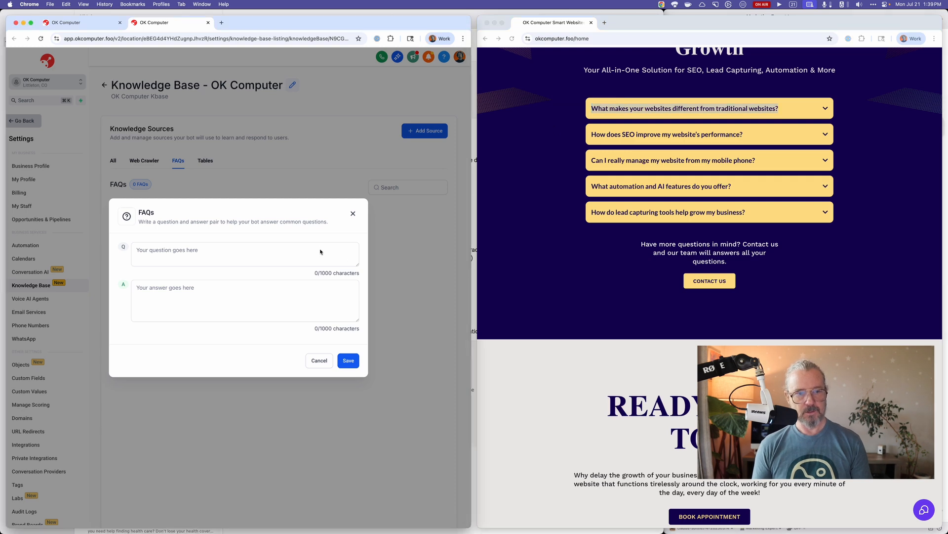
{"action": "left_click", "coordinate": [301, 254]}
{"action": "key", "text": "cmd+v"}
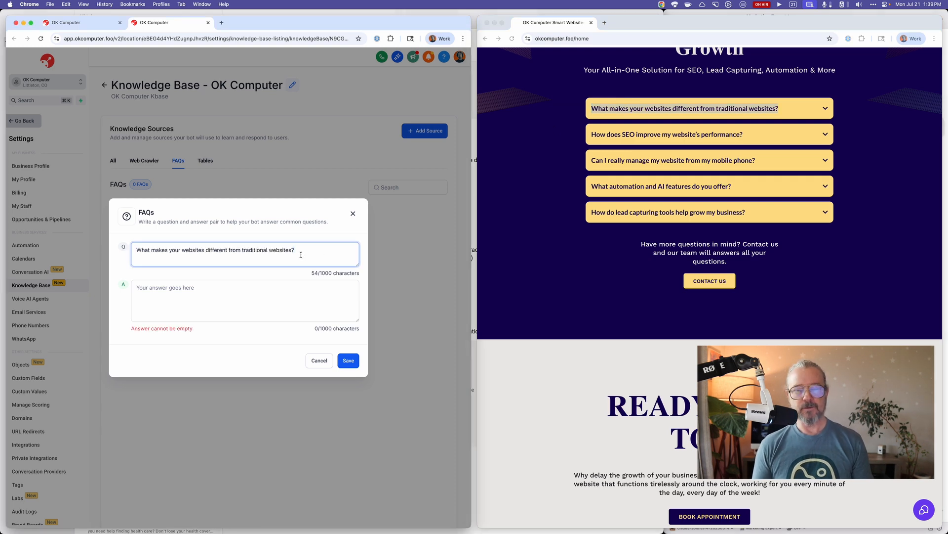
Copy the website's full answer about smart websites versus traditional ones into the FAQ's answer and save the FAQ.
{"action": "left_click", "coordinate": [543, 295]}
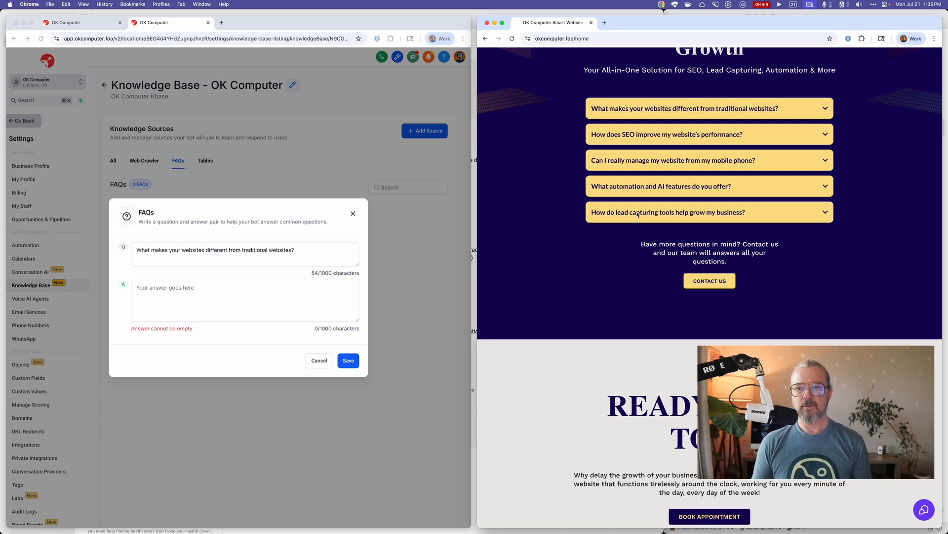
{"action": "left_click", "coordinate": [825, 109]}
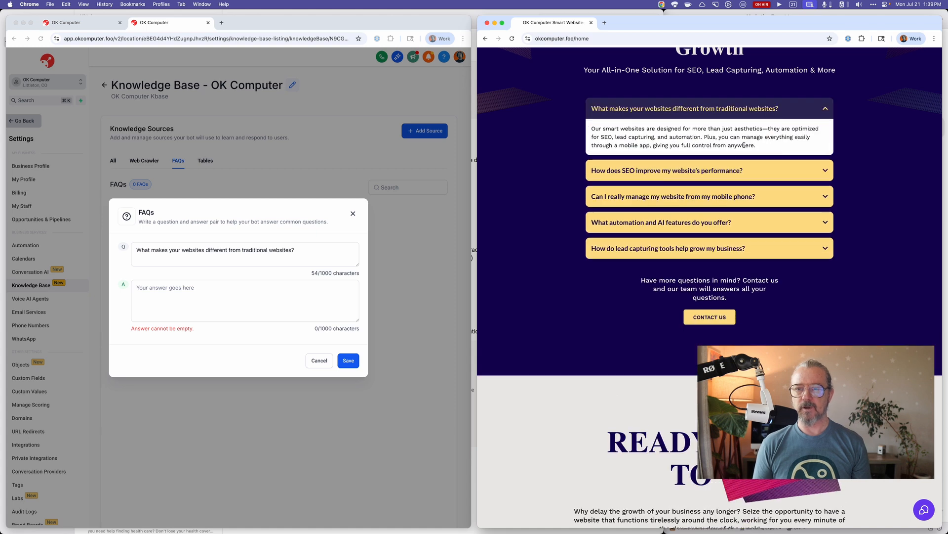
{"action": "left_click_drag", "start_coordinate": [632, 146], "coordinate": [590, 131]}
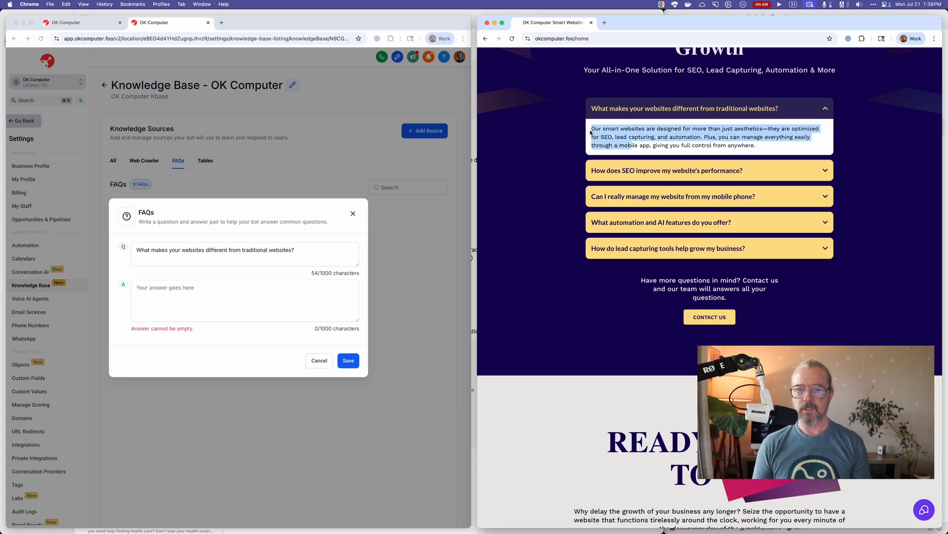
{"action": "left_click", "coordinate": [641, 139]}
{"action": "left_click_drag", "start_coordinate": [761, 147], "coordinate": [591, 132]}
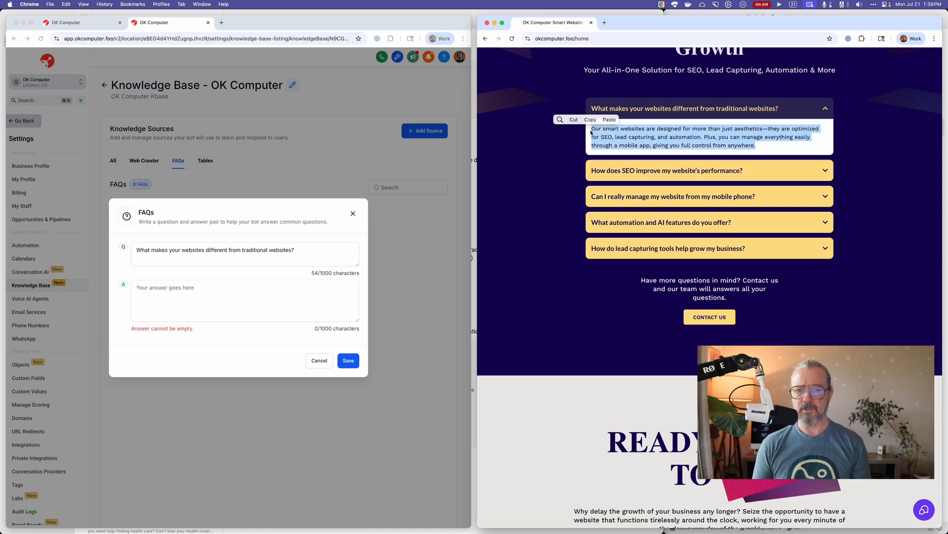
{"action": "key", "text": "super+c"}
{"action": "left_click", "coordinate": [259, 293]}
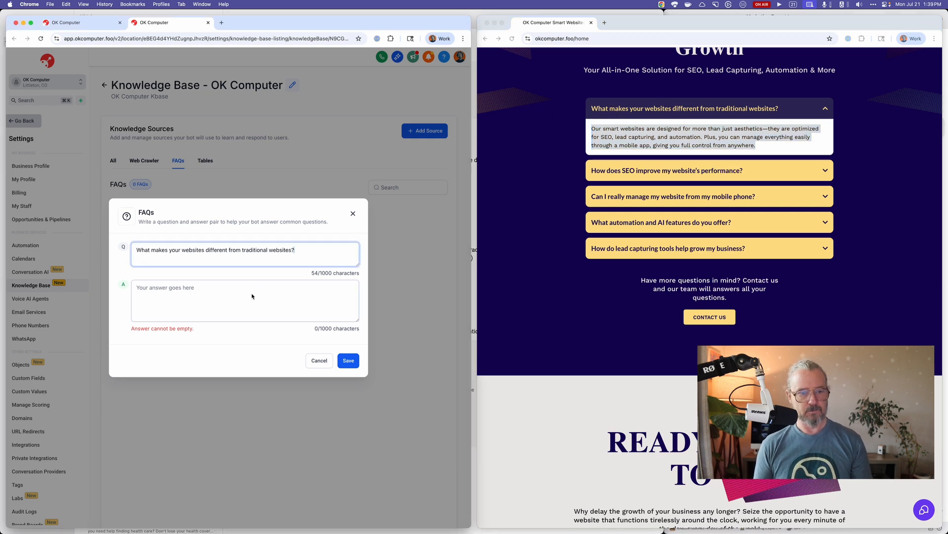
{"action": "left_click", "coordinate": [252, 295]}
{"action": "key", "text": "super+v"}
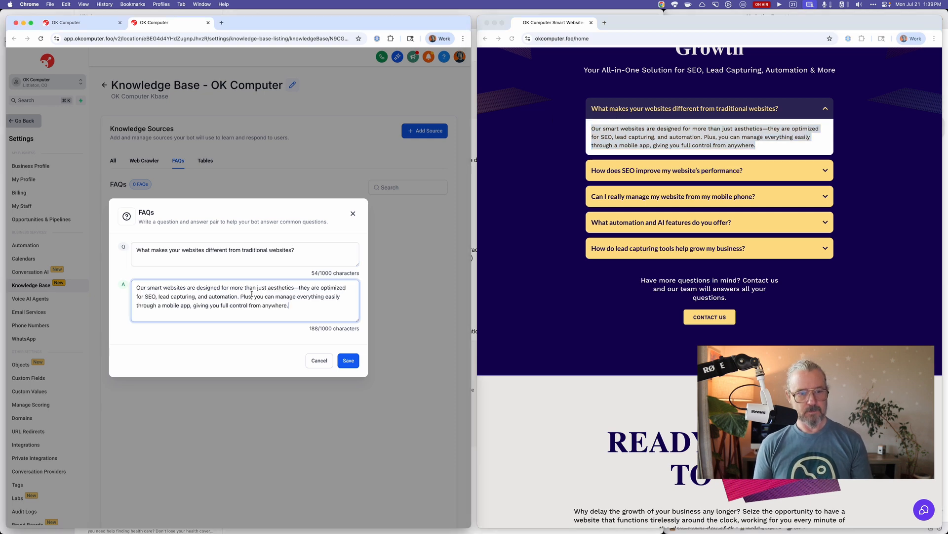
{"action": "left_click", "coordinate": [349, 361]}
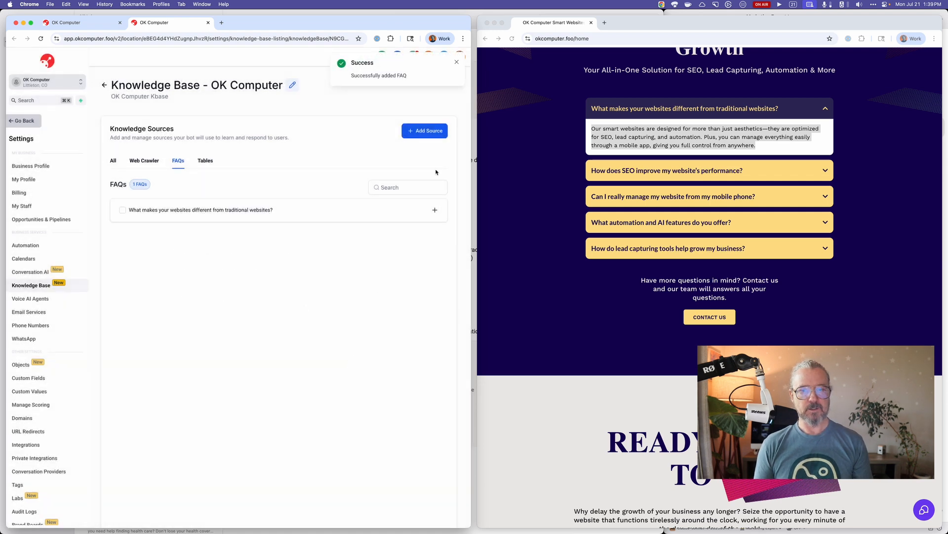
Start another FAQ source with the question "How does SEO improve my website's performance?" copied from the website.
{"action": "left_click", "coordinate": [430, 138]}
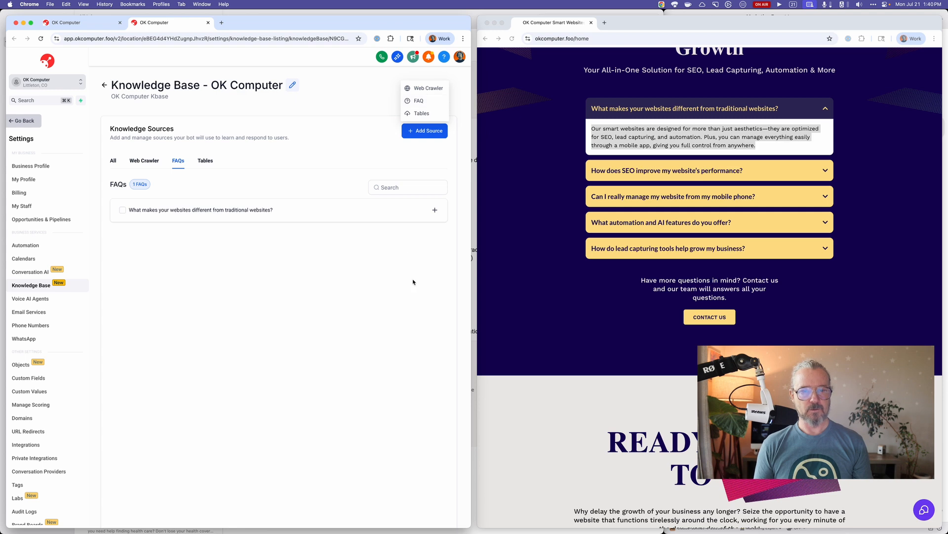
{"action": "left_click", "coordinate": [419, 101]}
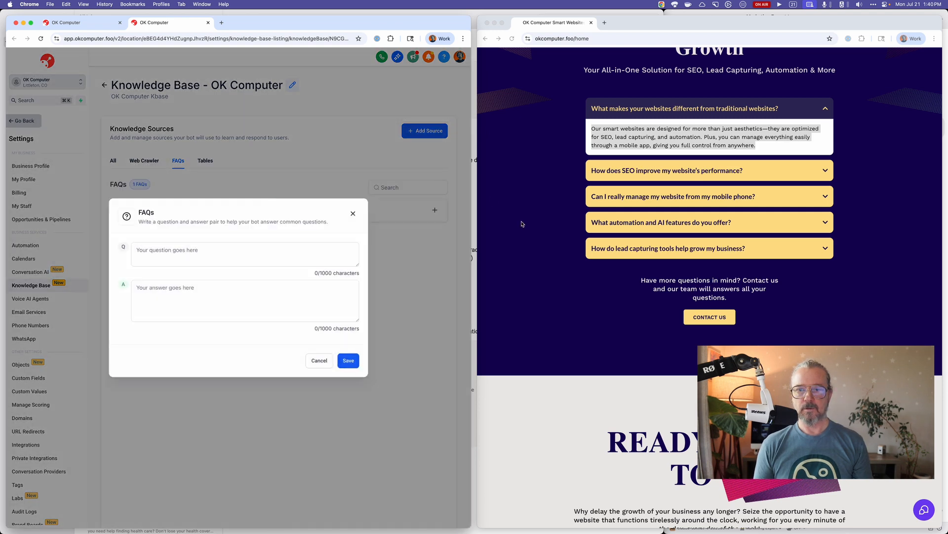
{"action": "left_click", "coordinate": [584, 212]}
{"action": "left_click_drag", "start_coordinate": [744, 173], "coordinate": [593, 173]}
{"action": "key", "text": "super+c"}
{"action": "left_click", "coordinate": [271, 247]}
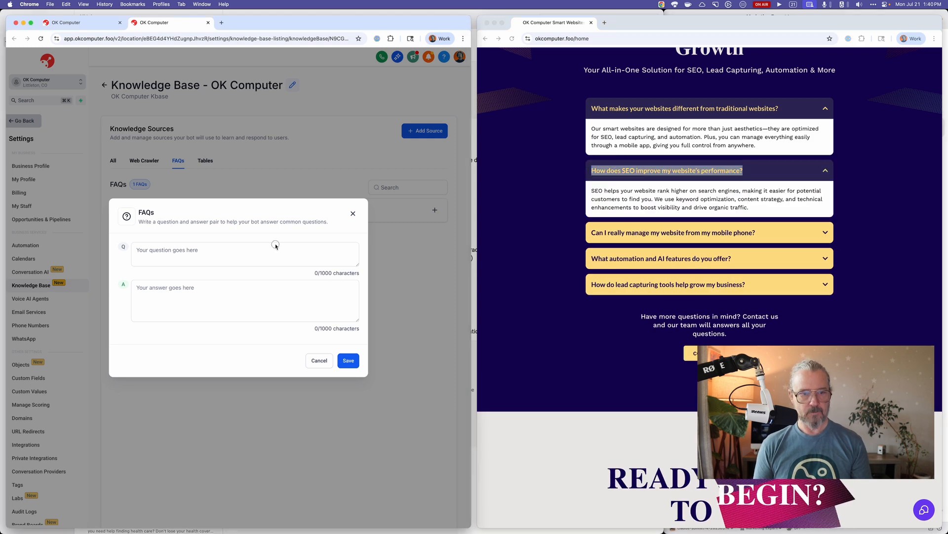
{"action": "key", "text": "super+v"}
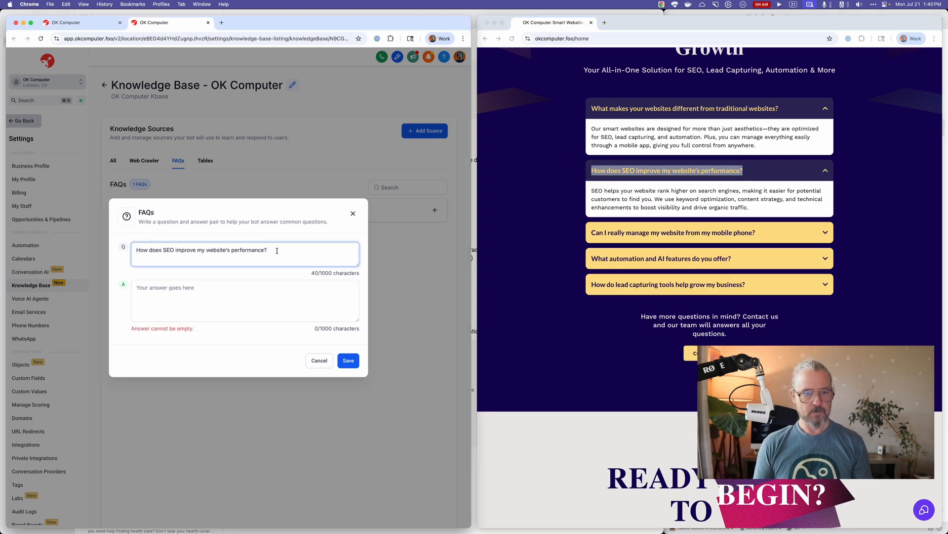
Copy the website's full answer about SEO performance into the FAQ's answer.
{"action": "left_click_drag", "start_coordinate": [764, 211], "coordinate": [591, 191]}
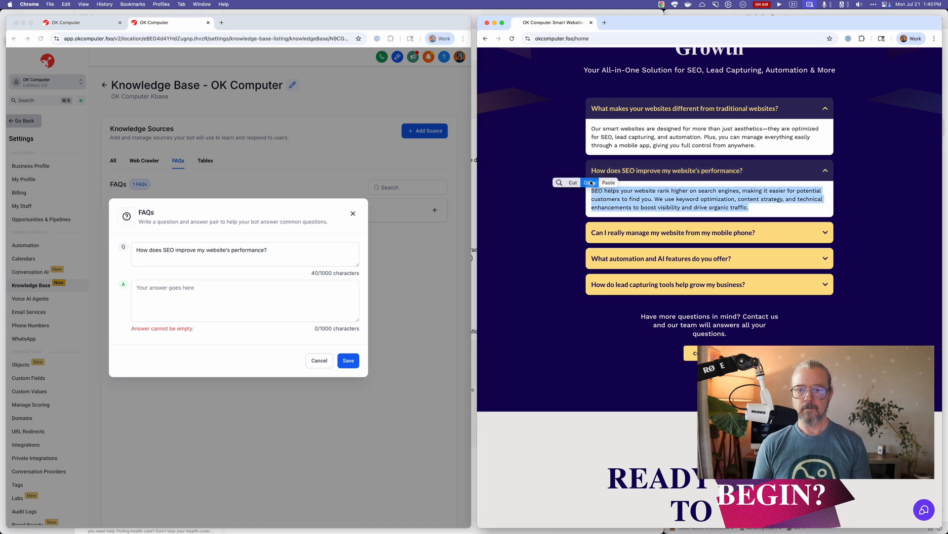
{"action": "left_click", "coordinate": [589, 183]}
{"action": "left_click", "coordinate": [234, 297]}
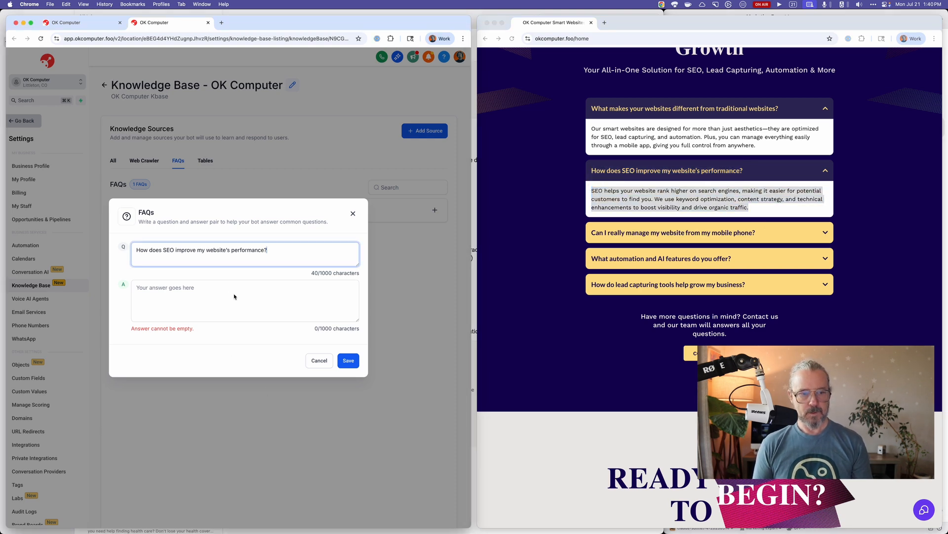
{"action": "left_click", "coordinate": [235, 297]}
{"action": "key", "text": "super+v"}
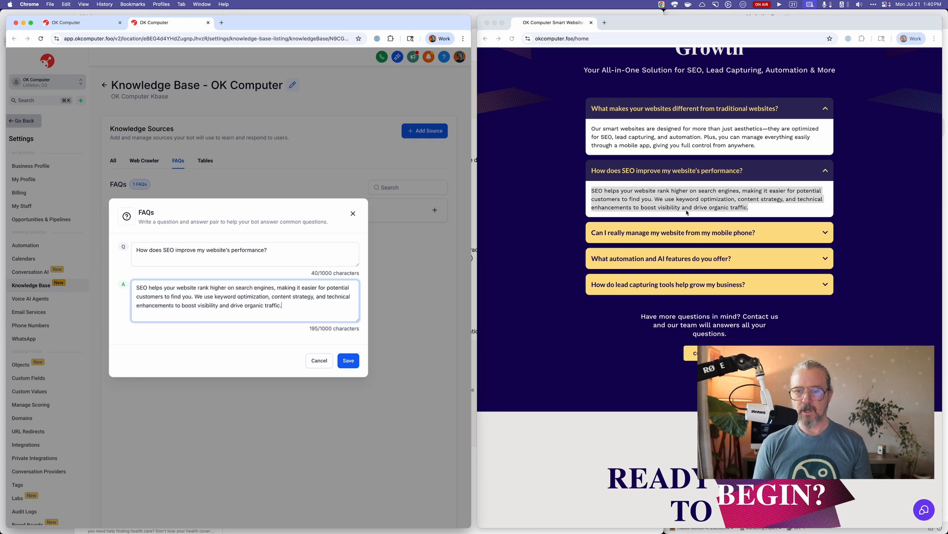
Copy the question "Can I really manage my website from my mobile phone?" from the website's FAQ section.
{"action": "left_click_drag", "start_coordinate": [771, 239], "coordinate": [593, 236]}
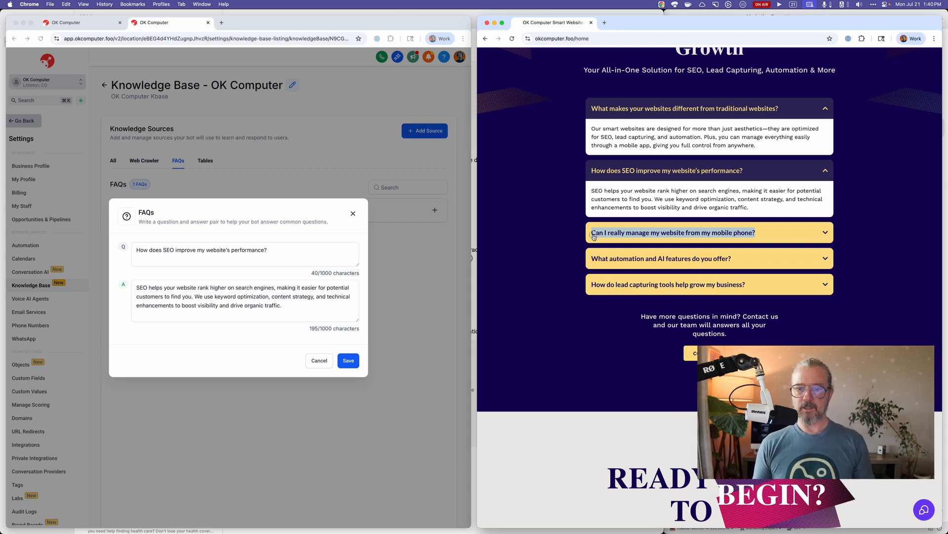
{"action": "left_click_drag", "start_coordinate": [594, 236], "coordinate": [594, 236]}
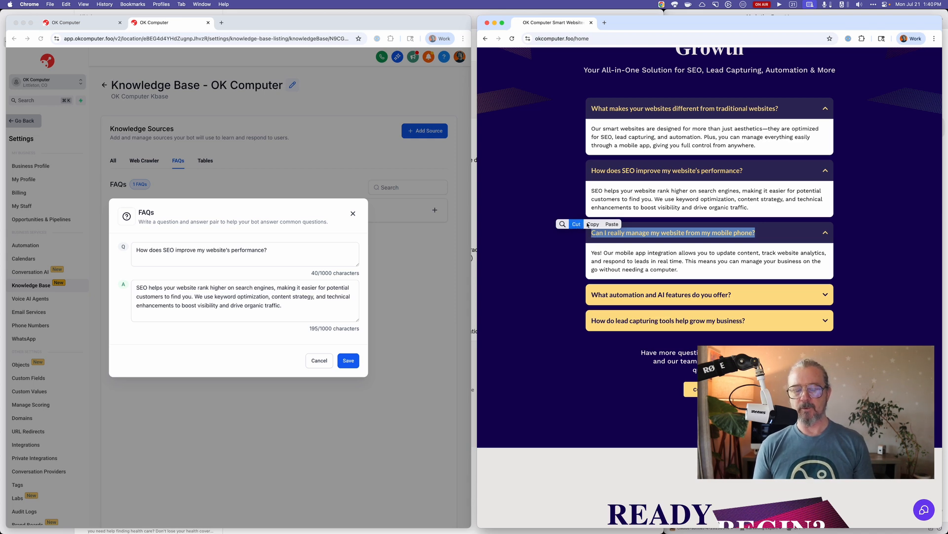
{"action": "left_click", "coordinate": [562, 224]}
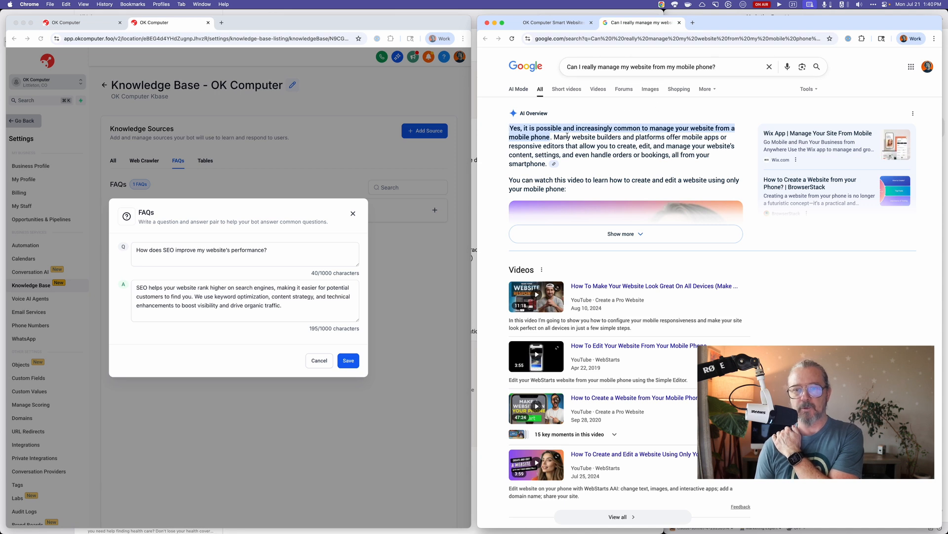
{"action": "left_click", "coordinate": [680, 22]}
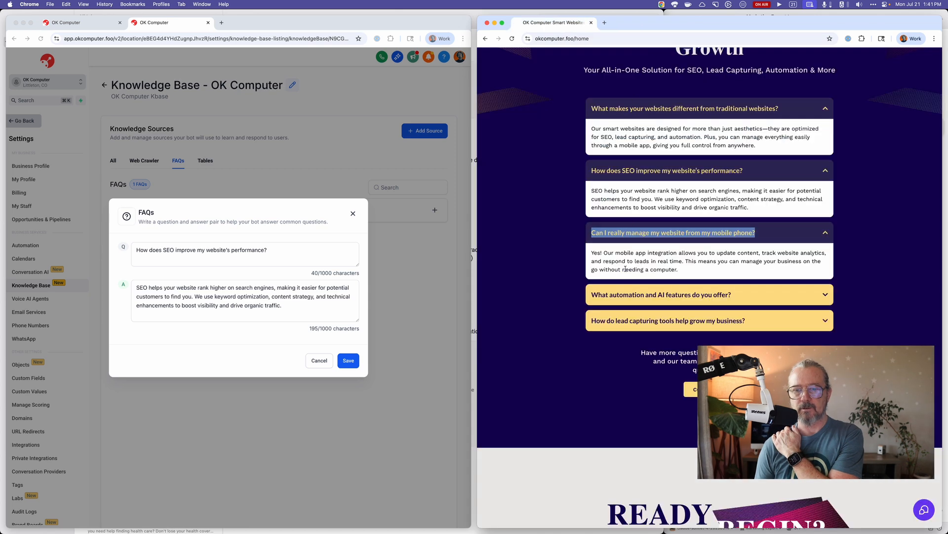
{"action": "right_click", "coordinate": [628, 239]}
{"action": "left_click", "coordinate": [642, 250]}
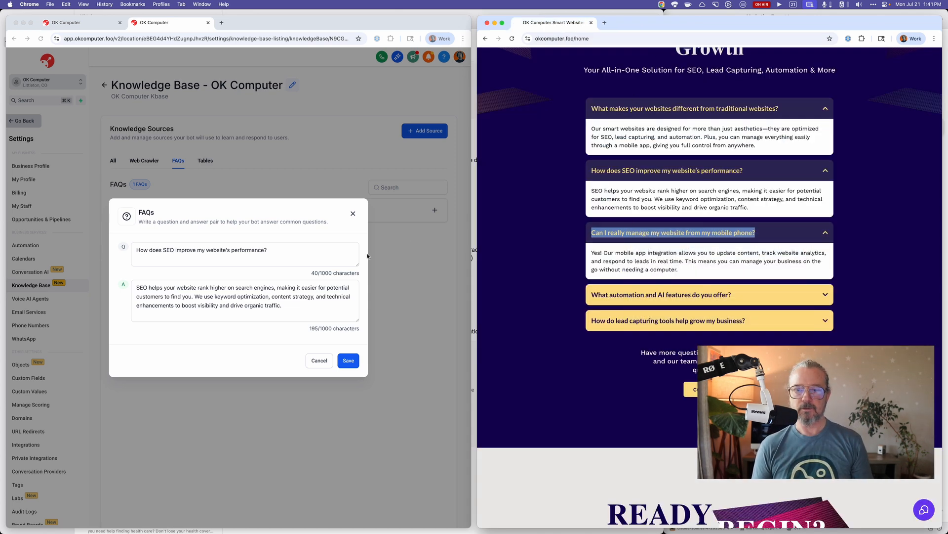
Save the SEO FAQ and start another with the copied question "Can I really manage my website from my mobile phone?".
{"action": "left_click", "coordinate": [303, 344]}
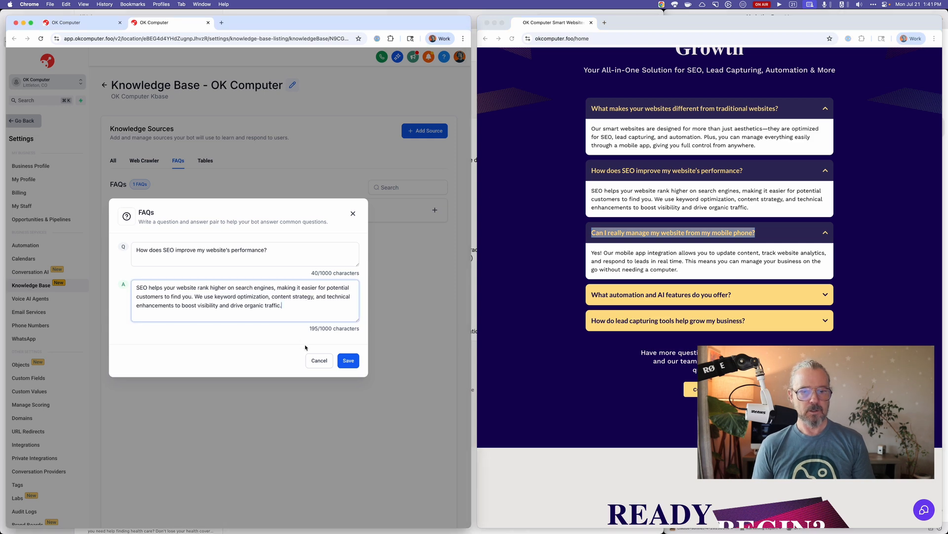
{"action": "left_click", "coordinate": [349, 361]}
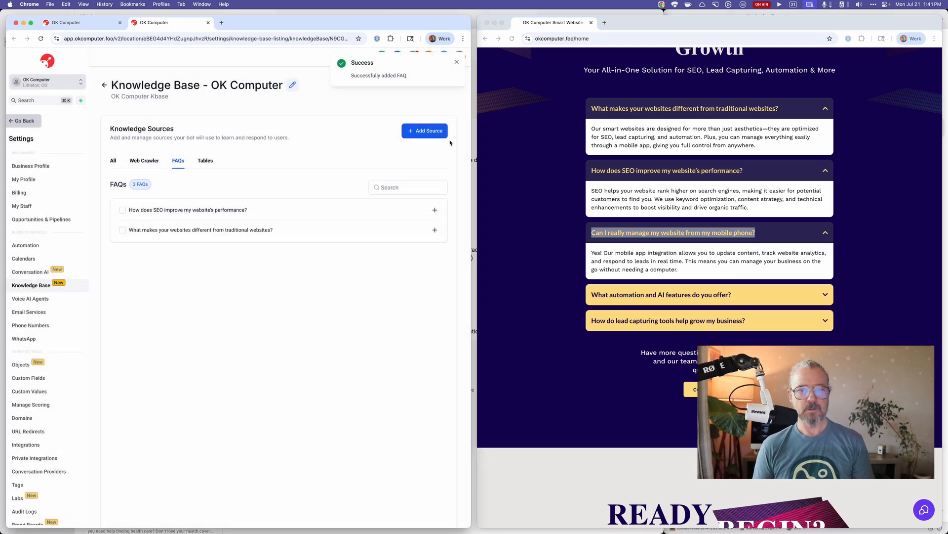
{"action": "left_click", "coordinate": [436, 134]}
{"action": "left_click", "coordinate": [421, 100]}
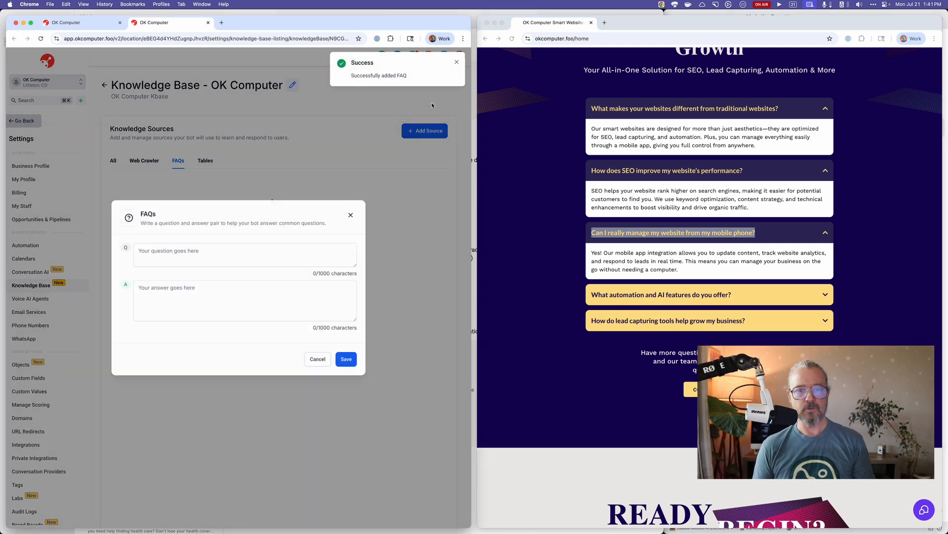
{"action": "left_click", "coordinate": [322, 250]}
{"action": "key", "text": "super+v"}
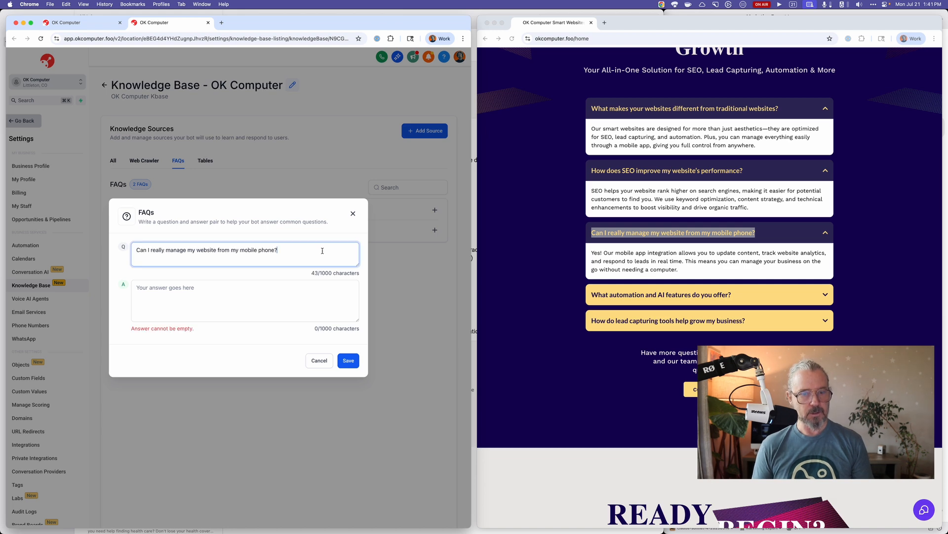
Copy the website's full answer about managing the website from a mobile phone into the FAQ's answer and save the FAQ.
{"action": "left_click", "coordinate": [670, 261]}
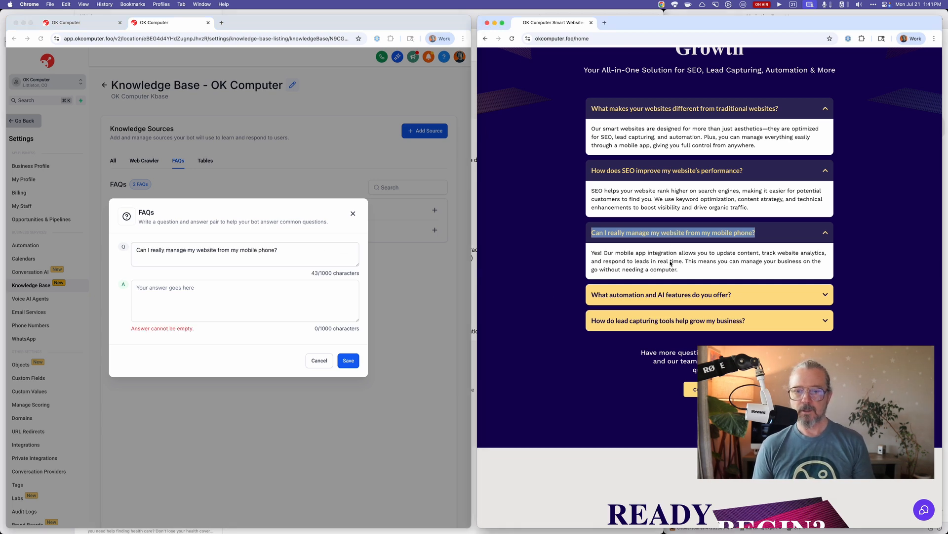
{"action": "left_click_drag", "start_coordinate": [680, 270], "coordinate": [592, 253]}
{"action": "left_click", "coordinate": [591, 243]}
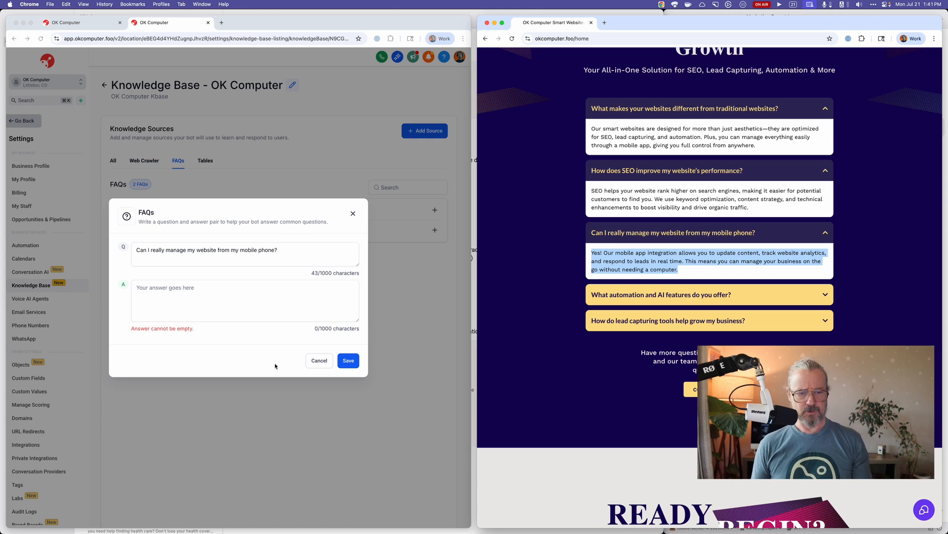
{"action": "left_click", "coordinate": [255, 305]}
{"action": "left_click", "coordinate": [243, 299]}
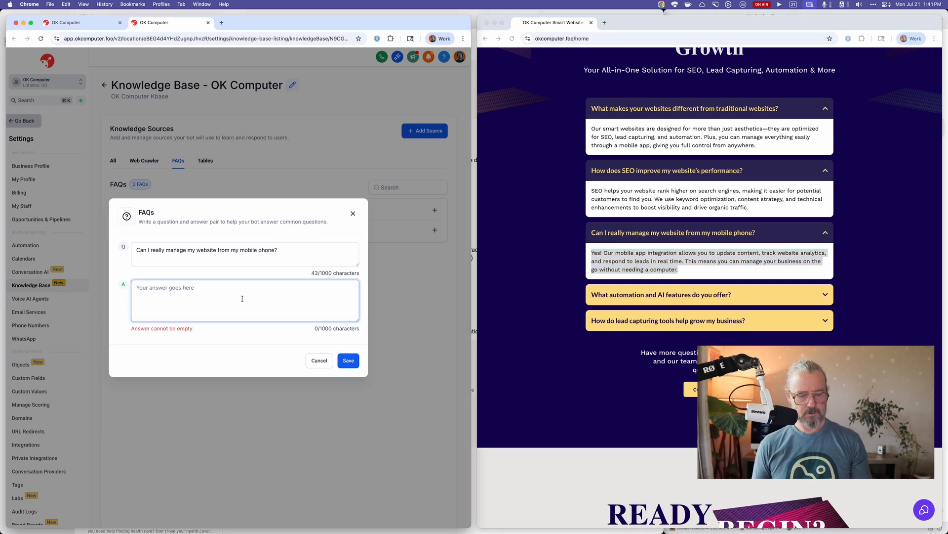
{"action": "key", "text": "super+v"}
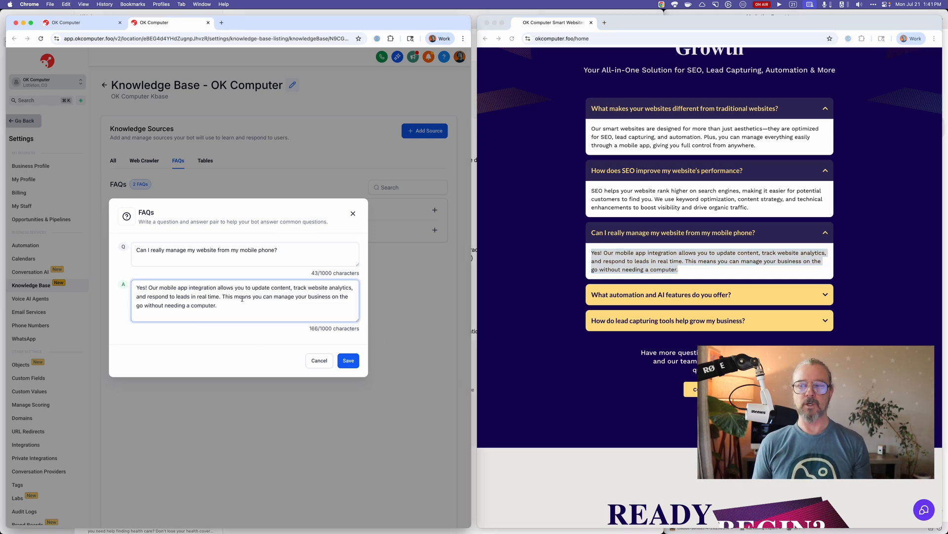
{"action": "left_click", "coordinate": [349, 361]}
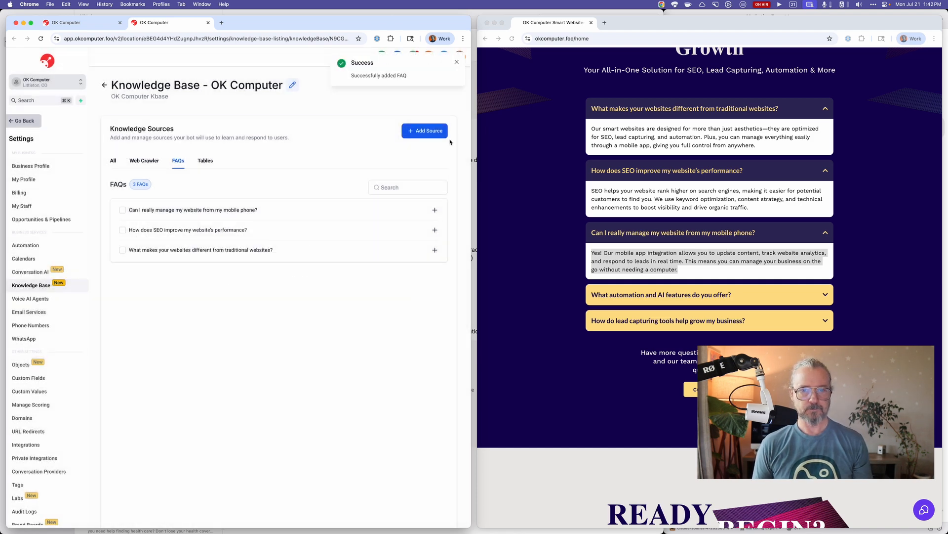
Start another FAQ source with the question "What automation and AI features do you offer?" copied from the website.
{"action": "left_click", "coordinate": [434, 131]}
{"action": "left_click", "coordinate": [431, 101]}
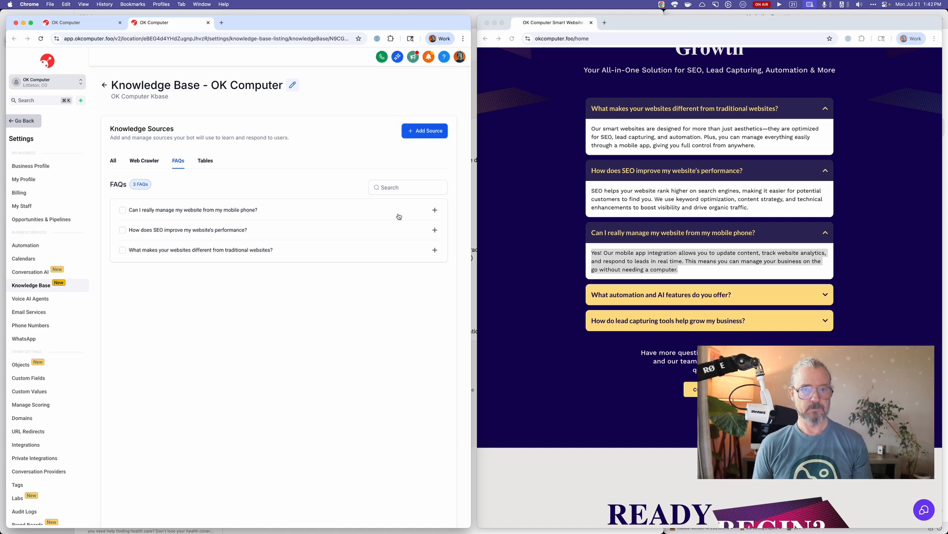
{"action": "left_click", "coordinate": [422, 131]}
{"action": "left_click", "coordinate": [421, 101]}
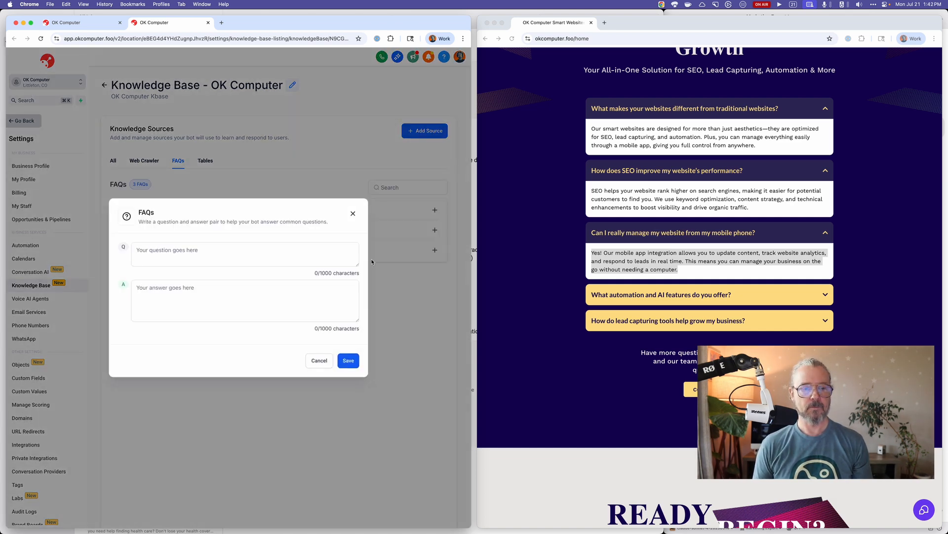
{"action": "left_click", "coordinate": [610, 285]}
{"action": "left_click_drag", "start_coordinate": [739, 296], "coordinate": [571, 290]}
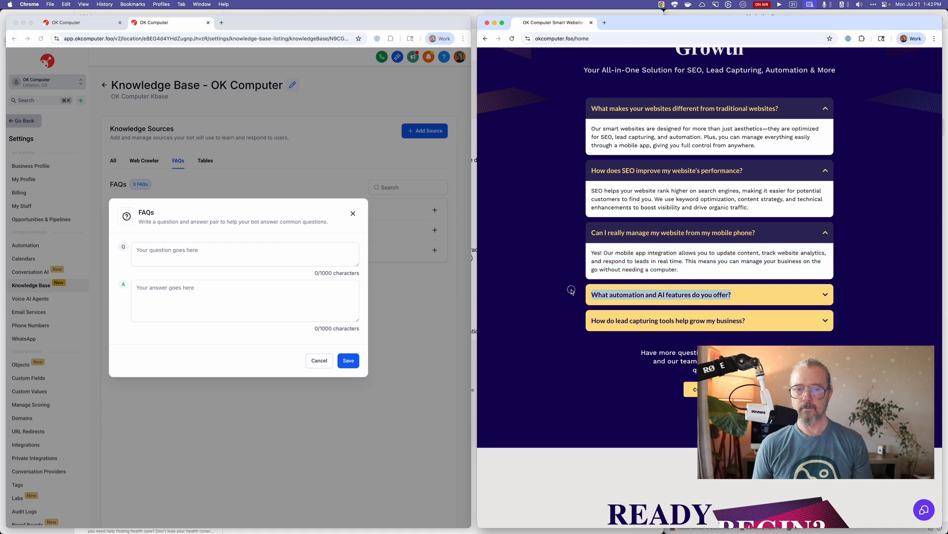
{"action": "left_click", "coordinate": [585, 281]}
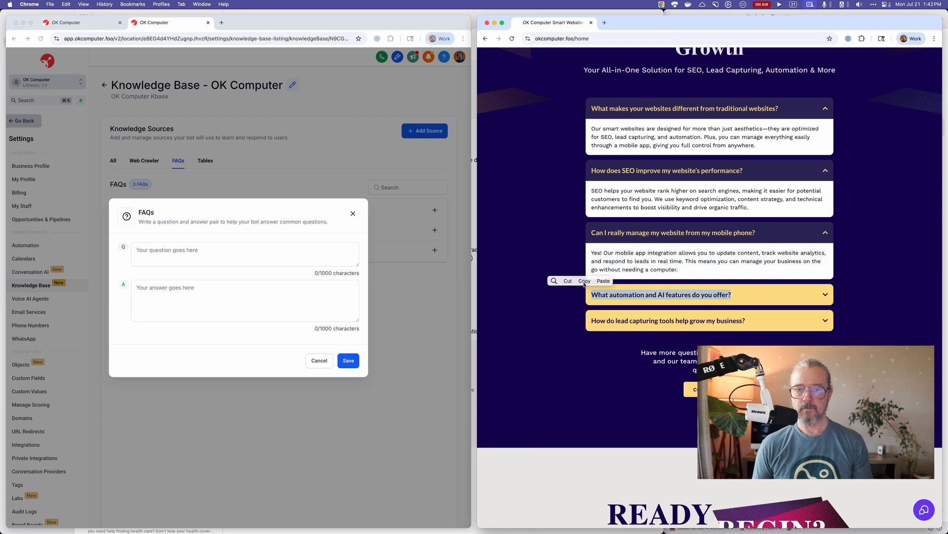
{"action": "left_click", "coordinate": [267, 272]}
{"action": "left_click", "coordinate": [254, 254]}
{"action": "key", "text": "super+v"}
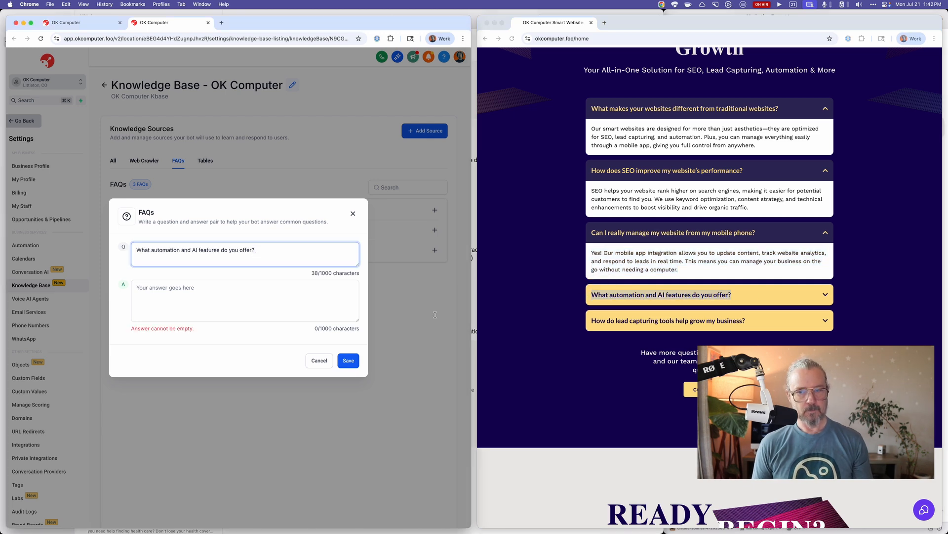
Copy the website's full answer about automation and AI features into the FAQ's answer and save the FAQ.
{"action": "left_click", "coordinate": [843, 307]}
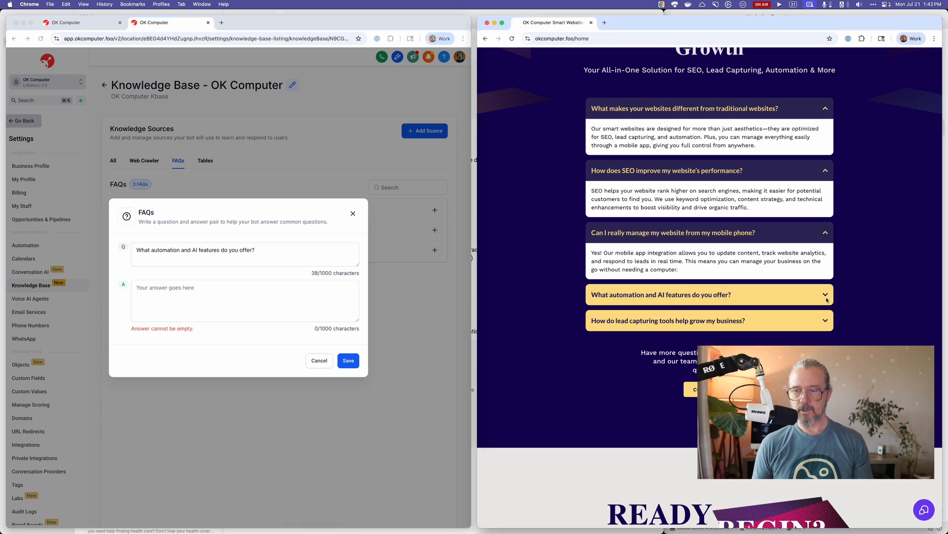
{"action": "left_click", "coordinate": [831, 298]}
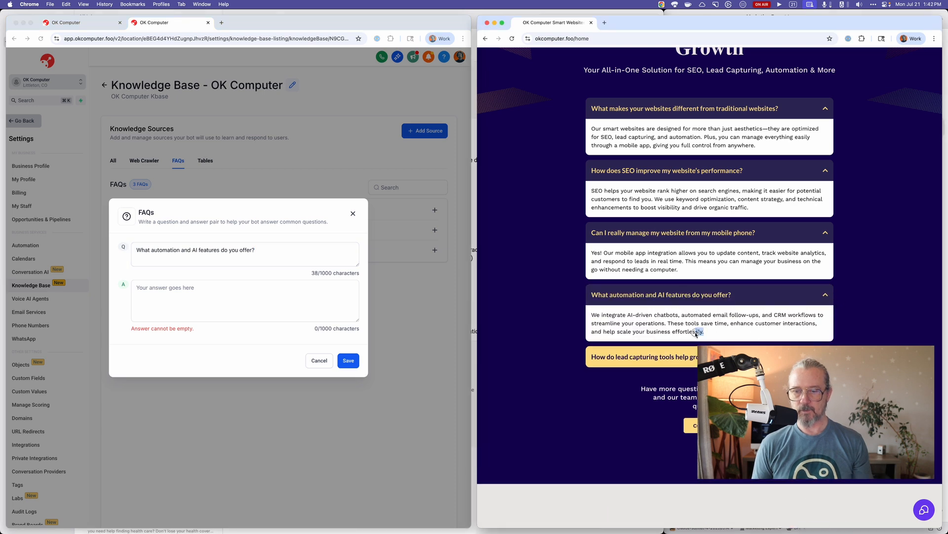
{"action": "left_click_drag", "start_coordinate": [705, 332], "coordinate": [592, 312]}
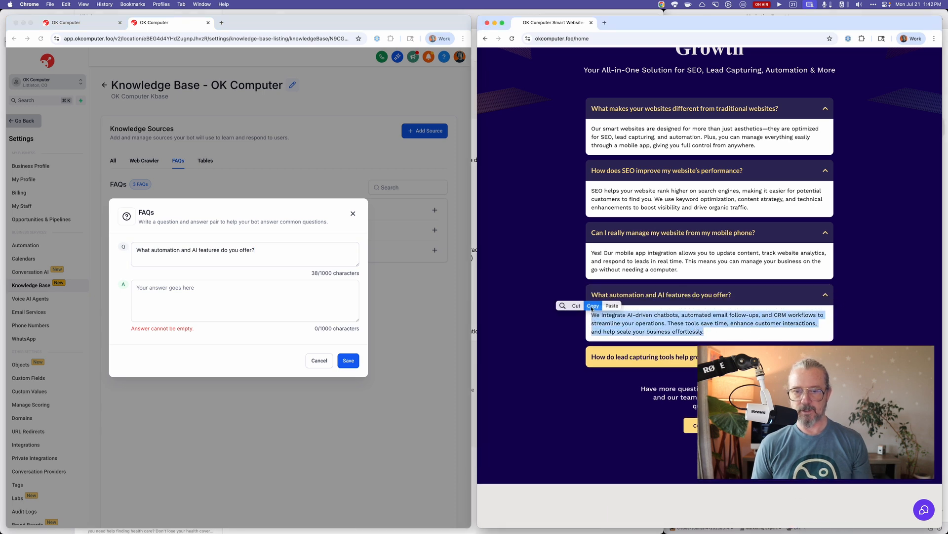
{"action": "left_click", "coordinate": [593, 306]}
{"action": "left_click", "coordinate": [321, 310]}
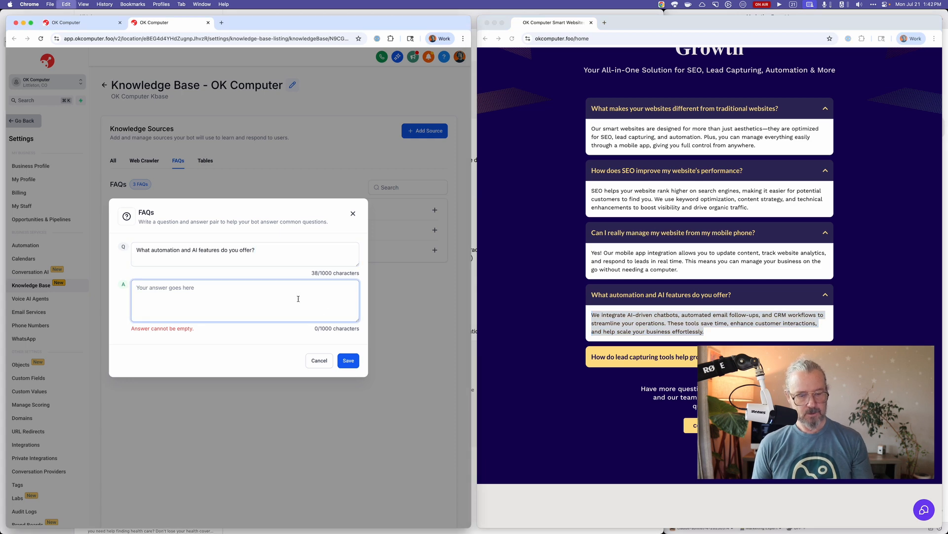
{"action": "key", "text": "super+v"}
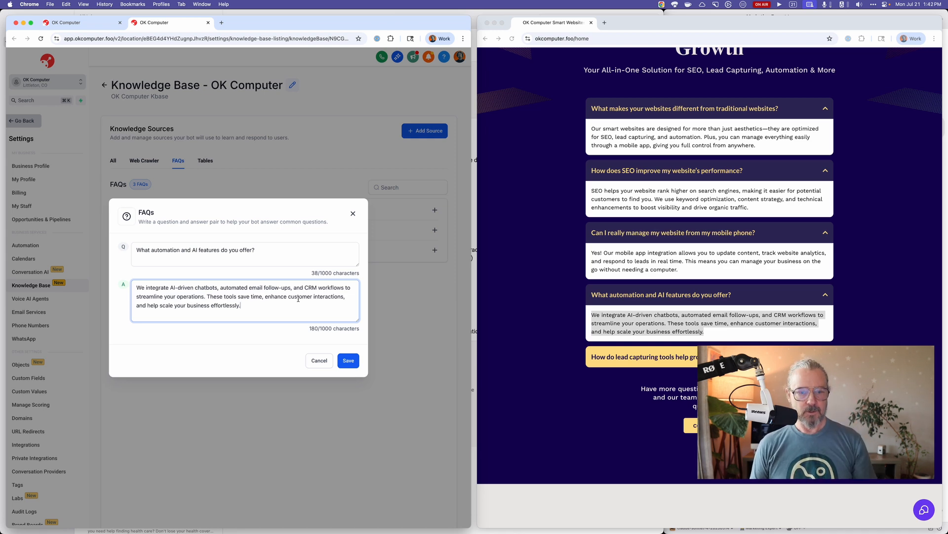
{"action": "left_click", "coordinate": [290, 340]}
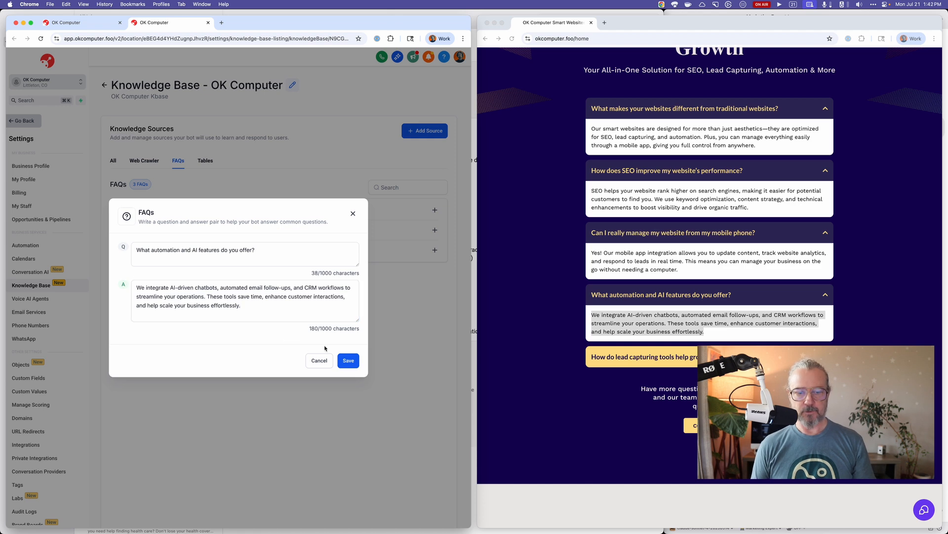
{"action": "left_click", "coordinate": [348, 363]}
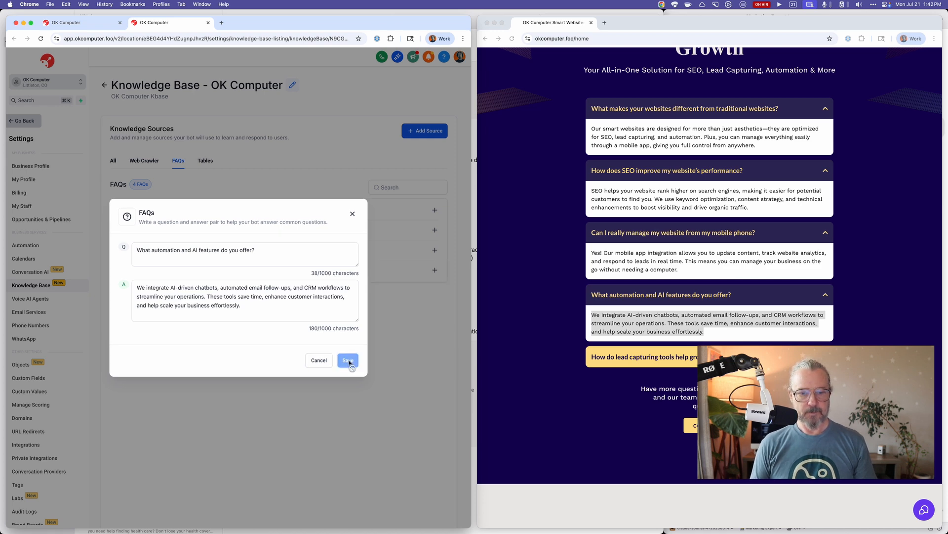
Start another FAQ source with the question "How do lead capturing tools help grow my business?" copied from the website.
{"action": "left_click", "coordinate": [420, 138]}
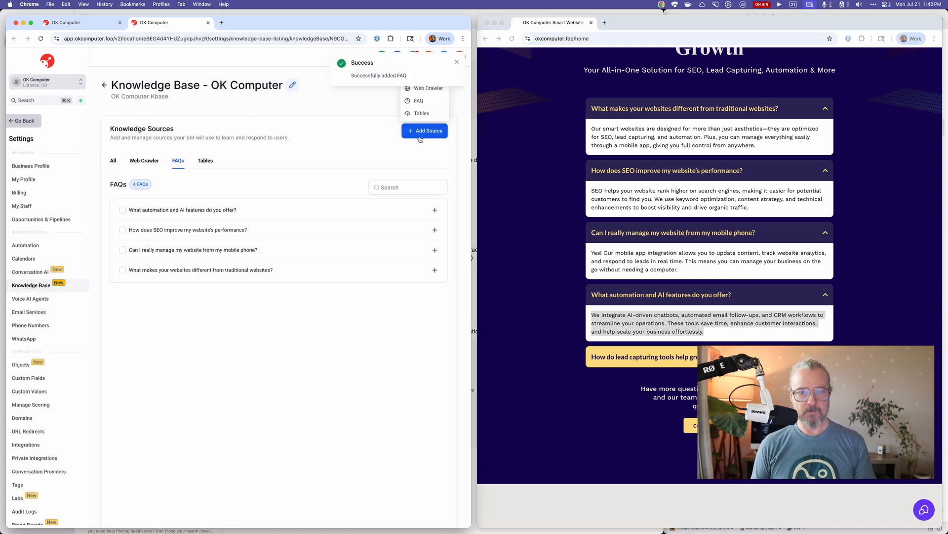
{"action": "left_click", "coordinate": [419, 102]}
{"action": "left_click", "coordinate": [421, 128]}
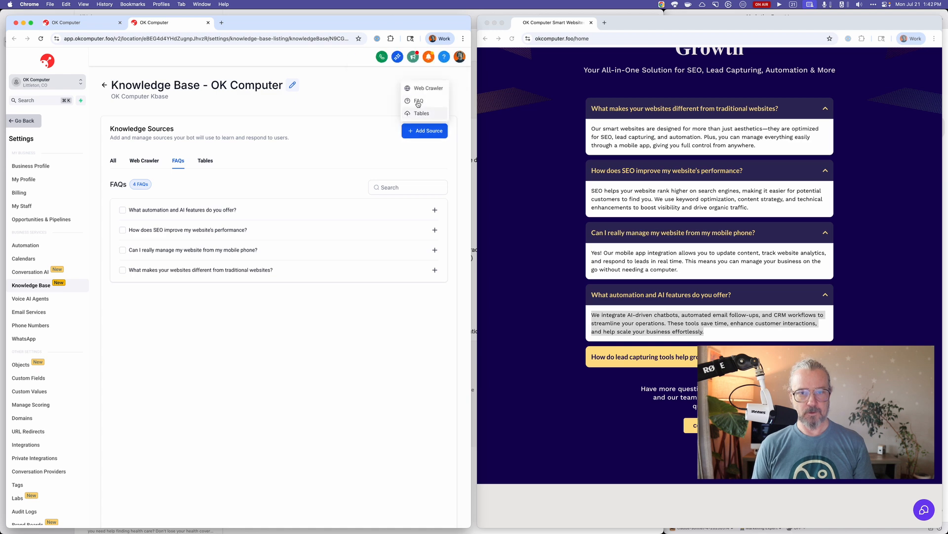
{"action": "left_click", "coordinate": [419, 100]}
{"action": "left_click", "coordinate": [764, 342]}
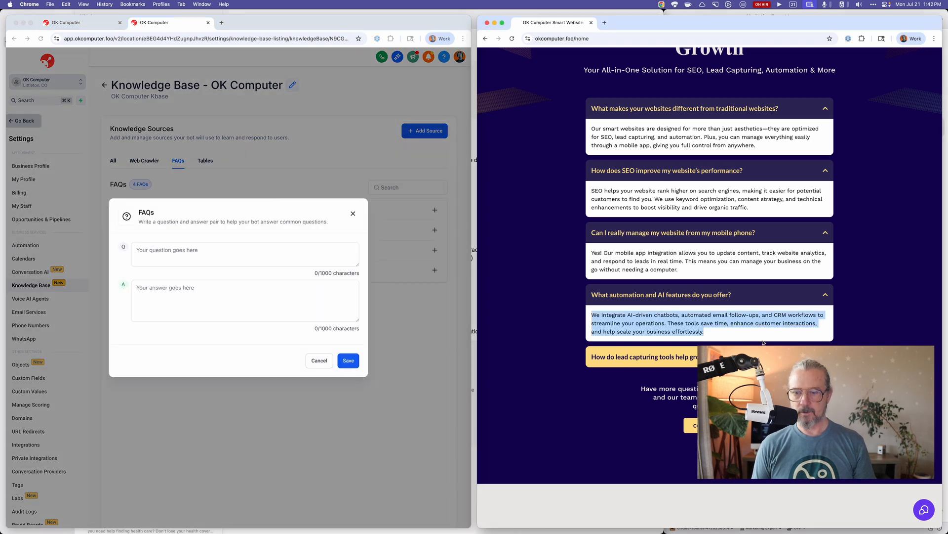
{"action": "left_click", "coordinate": [763, 356]}
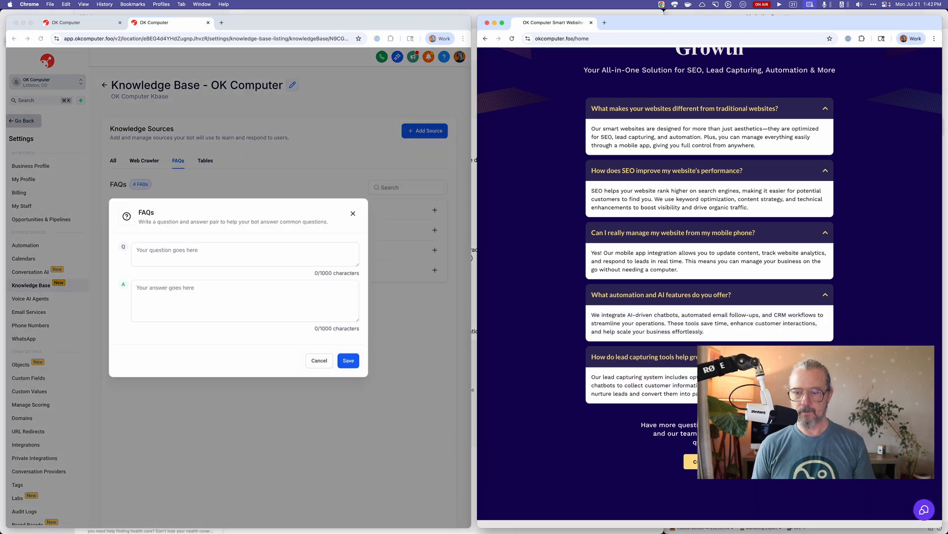
{"action": "left_click_drag", "start_coordinate": [761, 357], "coordinate": [576, 360]}
{"action": "left_click", "coordinate": [577, 350]}
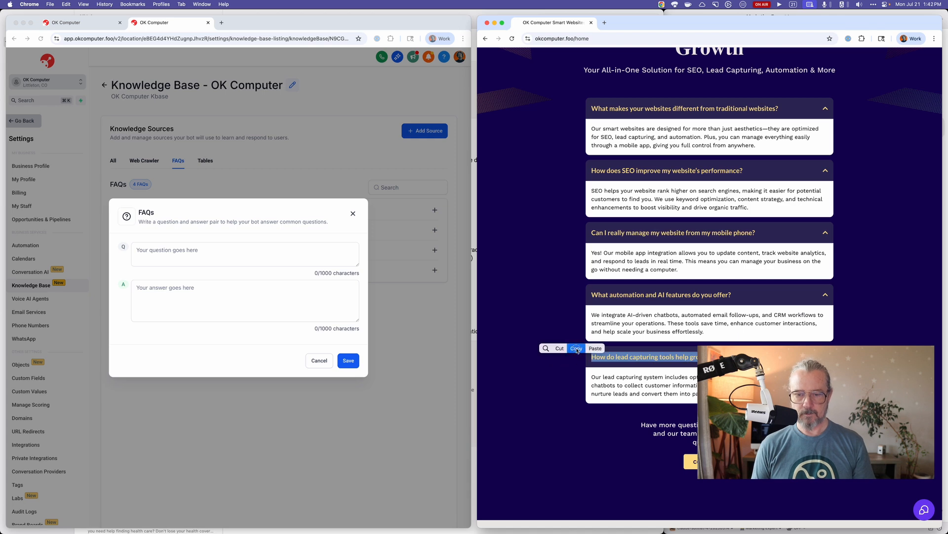
{"action": "left_click", "coordinate": [275, 251]}
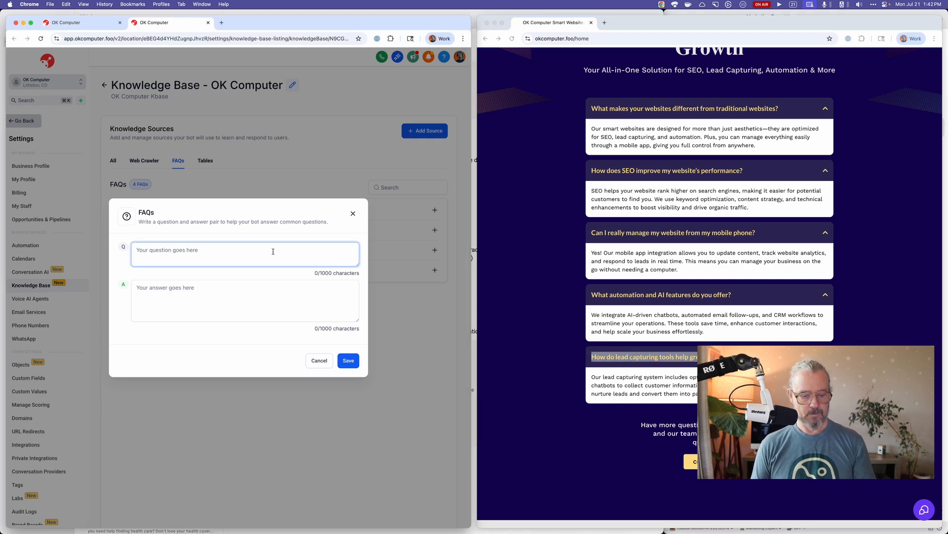
{"action": "key", "text": "super+v"}
Copy the website's lead capturing answer into the FAQ's answer, remove the trailing blank line and save the FAQ.
{"action": "left_click", "coordinate": [662, 395]}
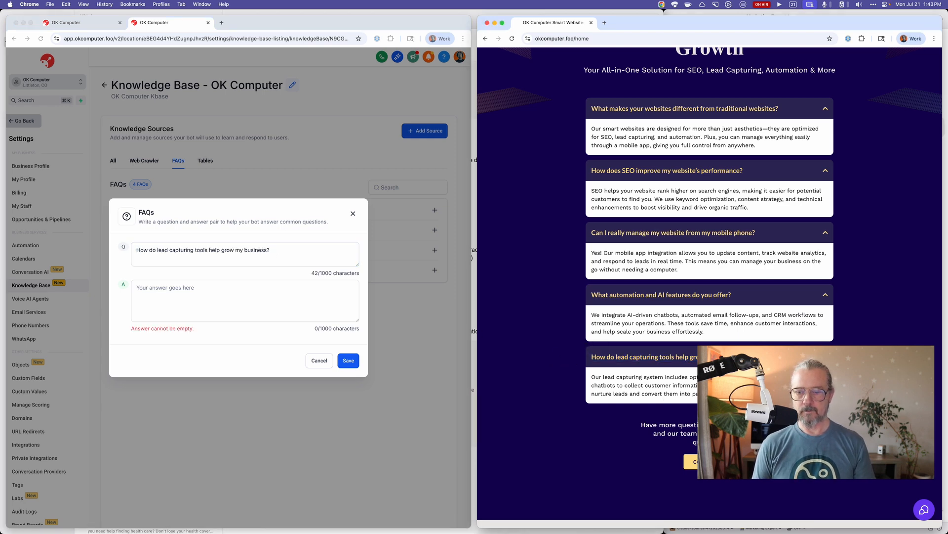
{"action": "triple_click", "coordinate": [662, 393]}
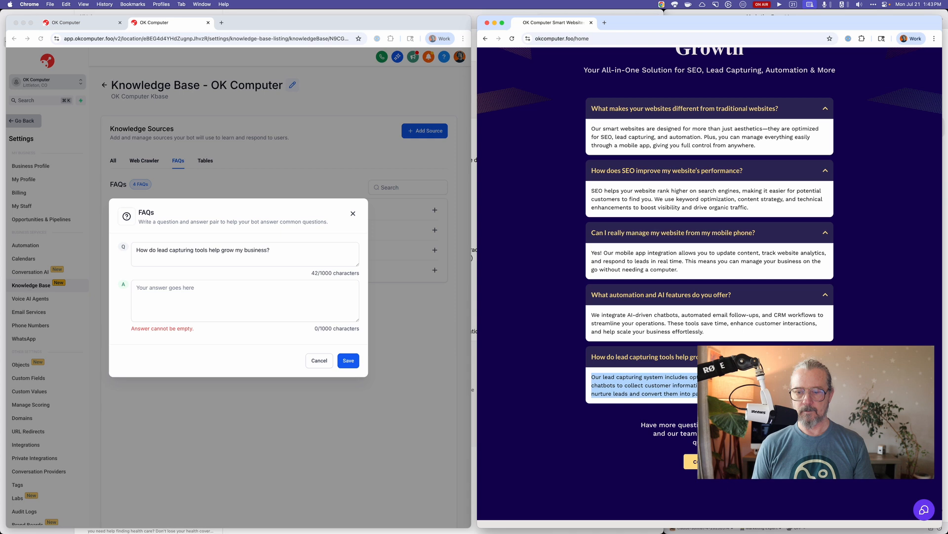
{"action": "left_click", "coordinate": [300, 304]}
{"action": "key", "text": "super+v"}
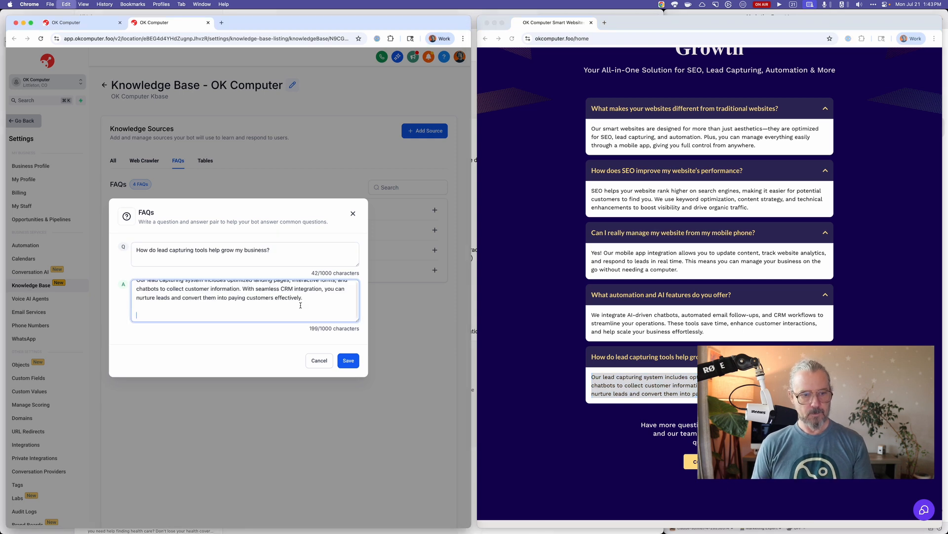
{"action": "key", "text": "BackSpace"}
{"action": "left_click", "coordinate": [349, 360]}
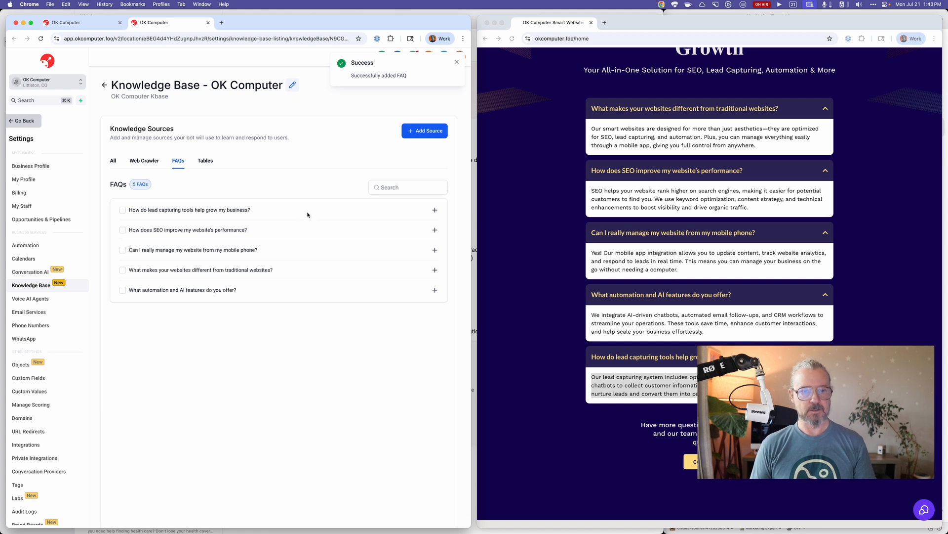
{"action": "left_click", "coordinate": [205, 160]}
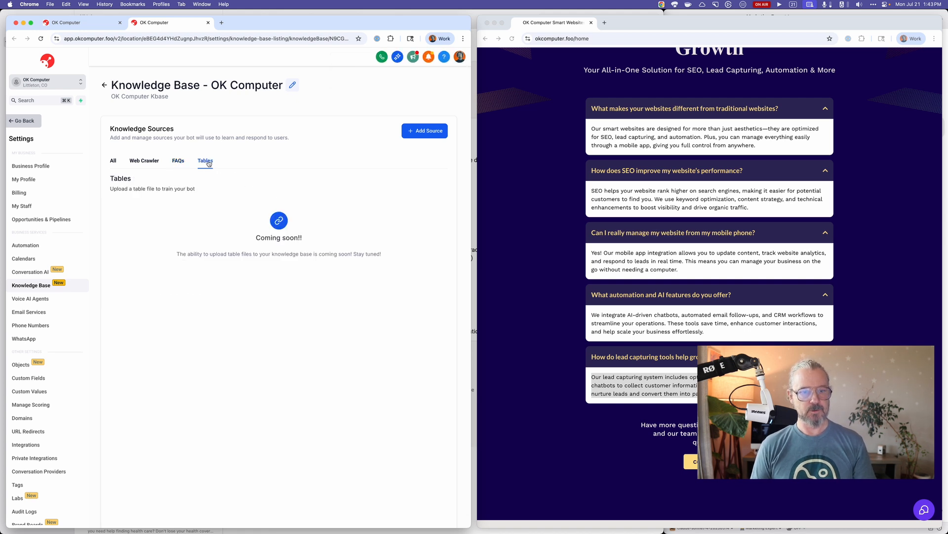
{"action": "left_click", "coordinate": [176, 163]}
{"action": "left_click", "coordinate": [154, 160]}
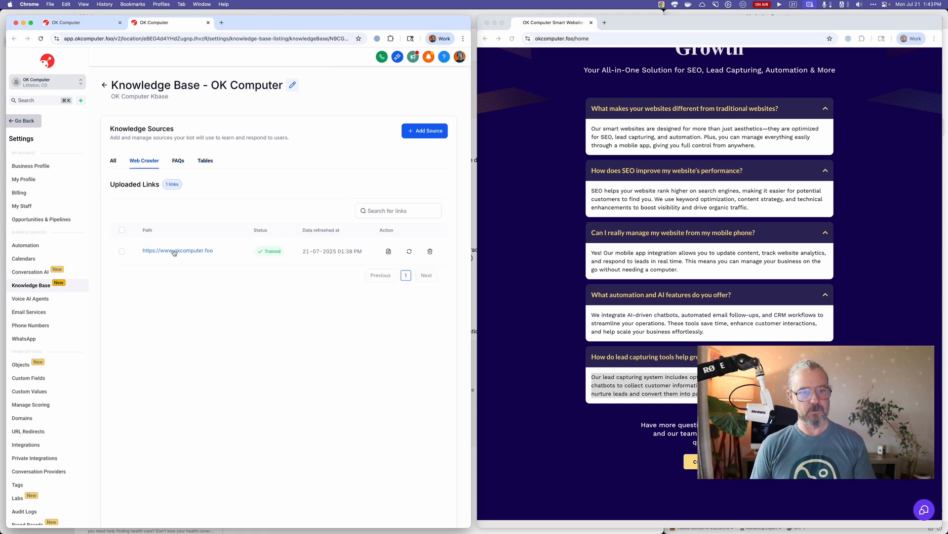
{"action": "left_click", "coordinate": [389, 252]}
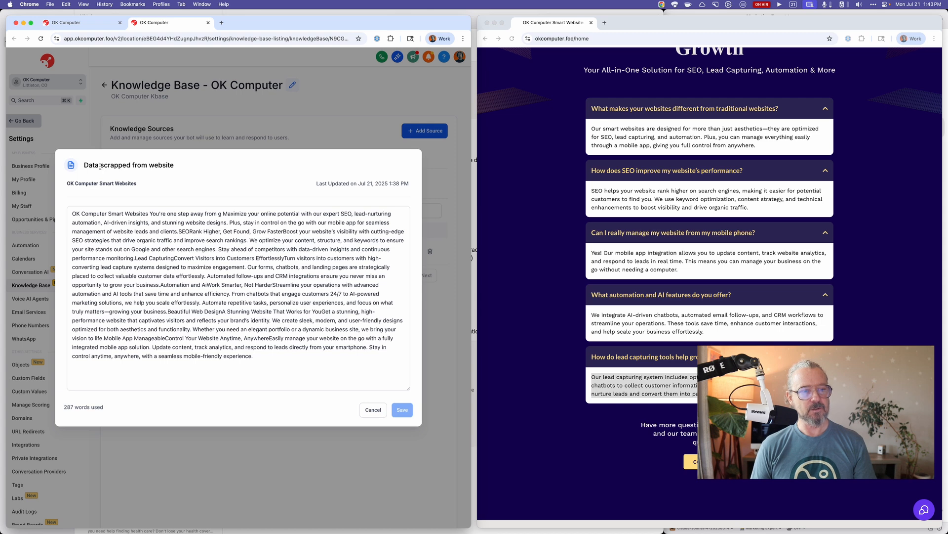
{"action": "left_click_drag", "start_coordinate": [101, 165], "coordinate": [131, 165]}
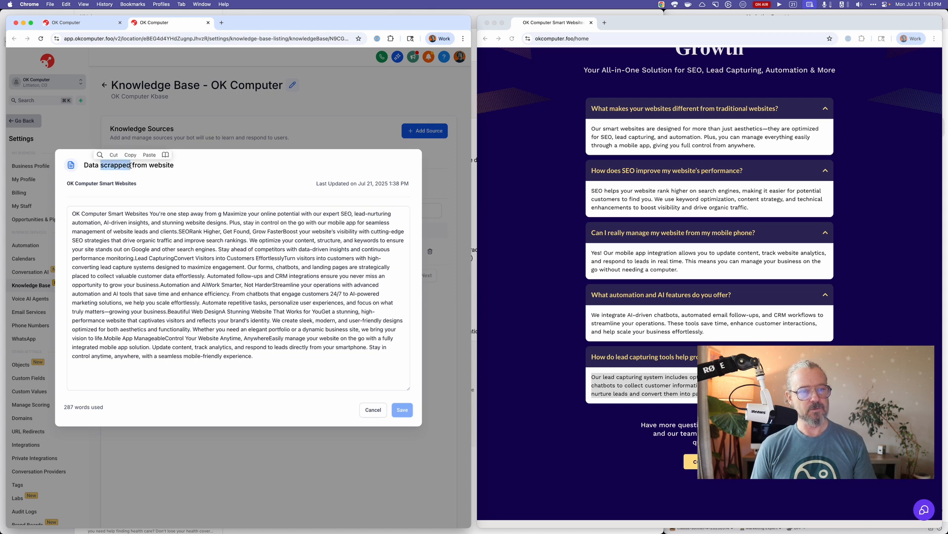
{"action": "left_click", "coordinate": [116, 174]}
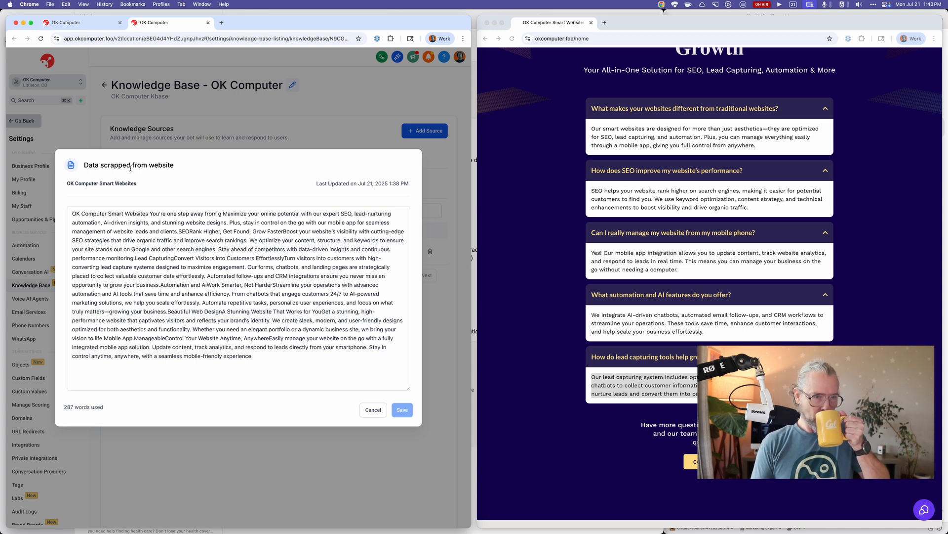
{"action": "left_click", "coordinate": [193, 306]}
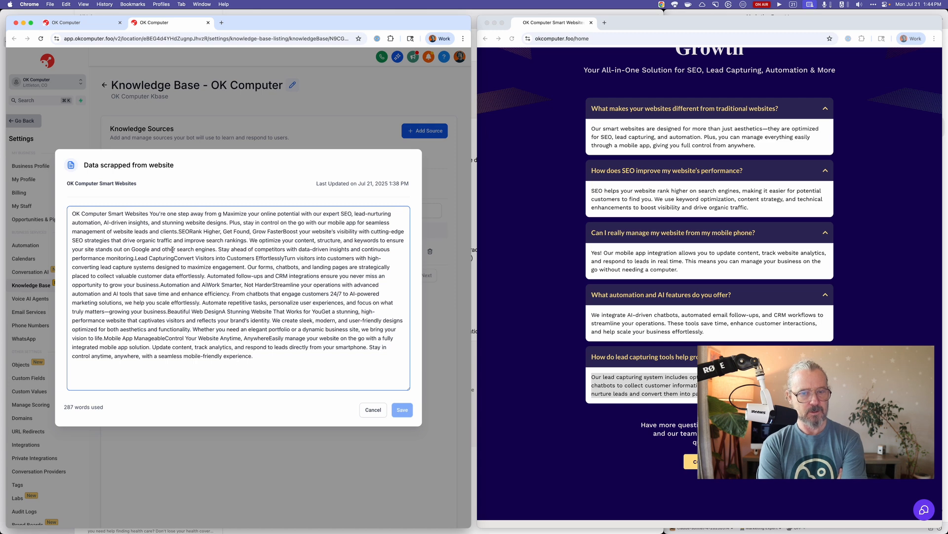
{"action": "left_click", "coordinate": [373, 410]}
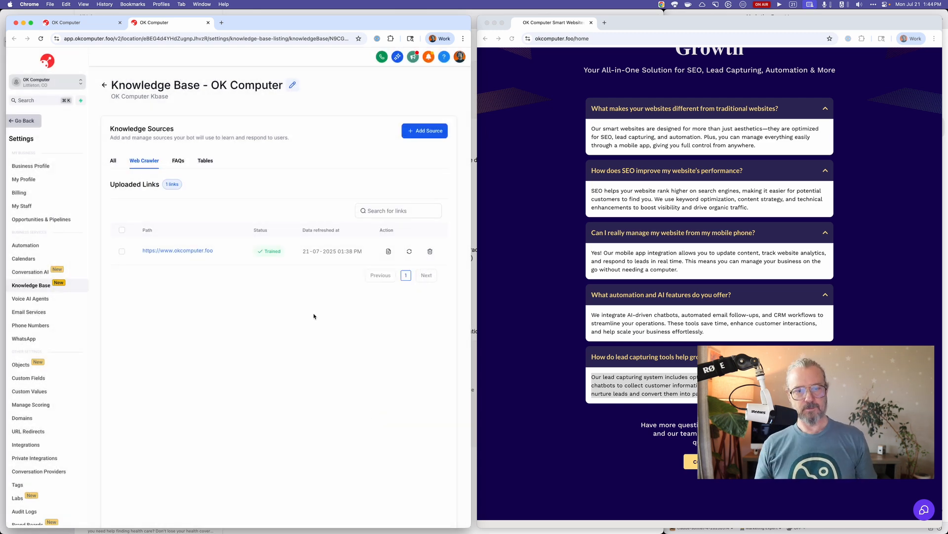
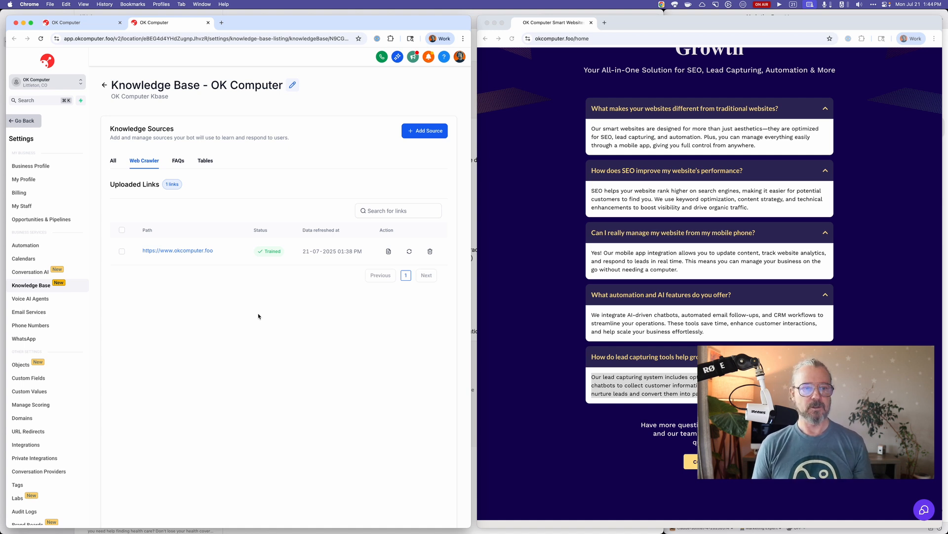
Leave the knowledge base and open the site settings of the OK Computer Smart Website Agency (Webjuice) website.
{"action": "left_click", "coordinate": [115, 161]}
{"action": "left_click", "coordinate": [104, 85]}
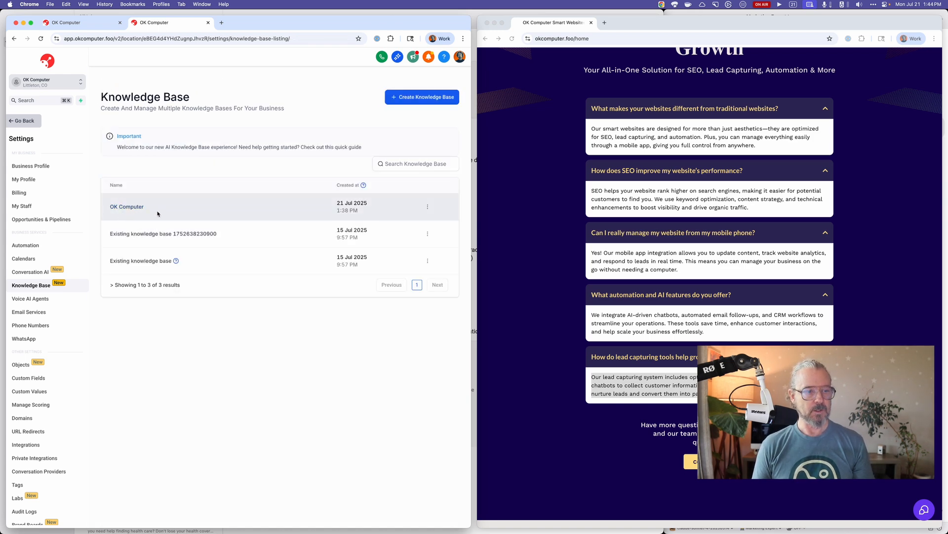
{"action": "left_click", "coordinate": [29, 122]}
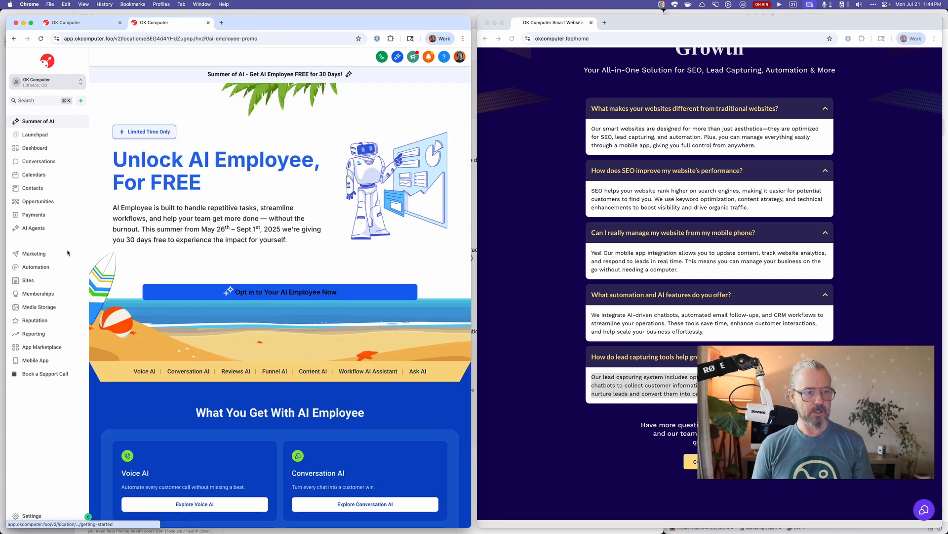
{"action": "left_click", "coordinate": [45, 280]}
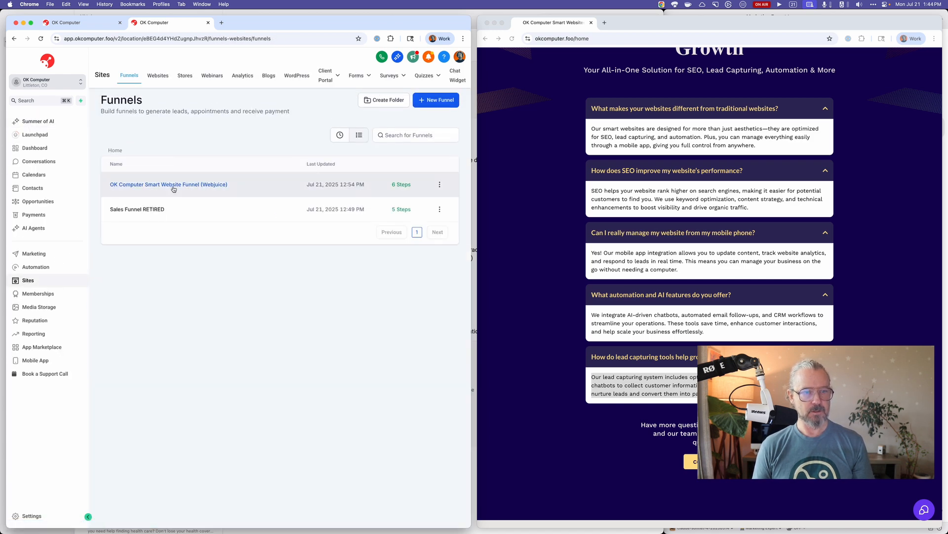
{"action": "left_click", "coordinate": [169, 185]}
{"action": "left_click", "coordinate": [158, 77]}
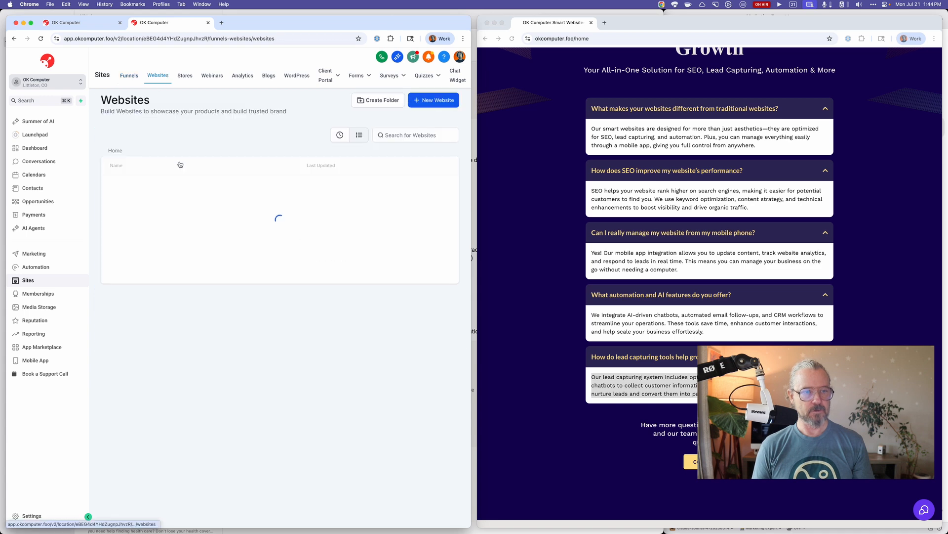
{"action": "left_click", "coordinate": [165, 191]}
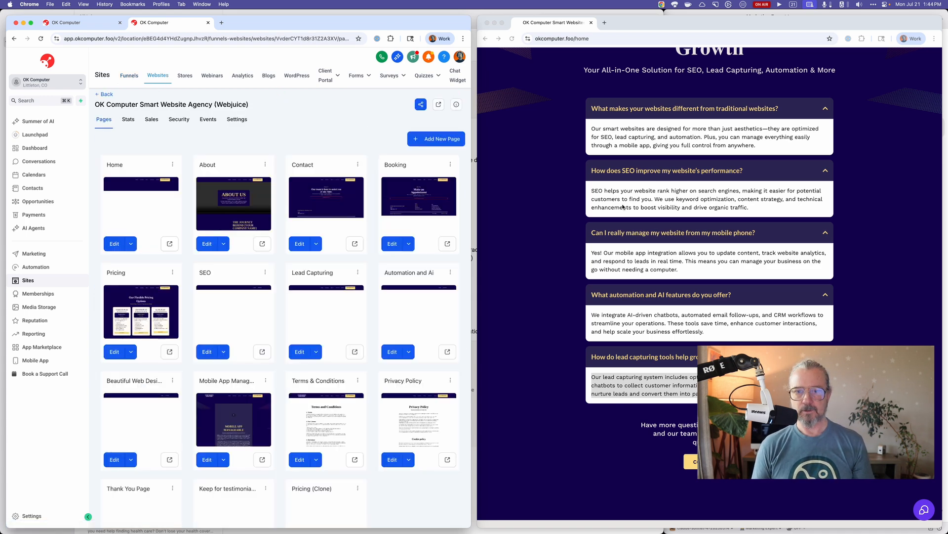
{"action": "left_click", "coordinate": [547, 247]}
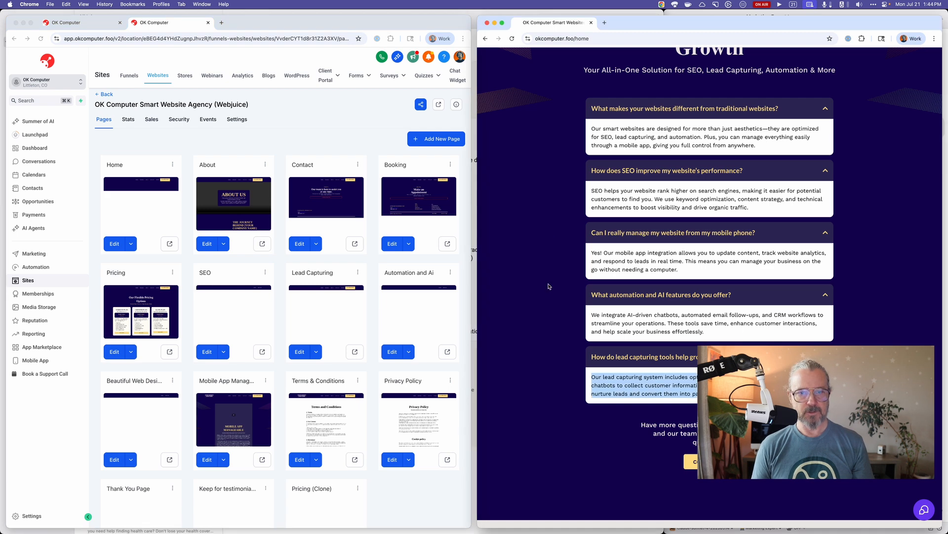
{"action": "left_click", "coordinate": [322, 116]}
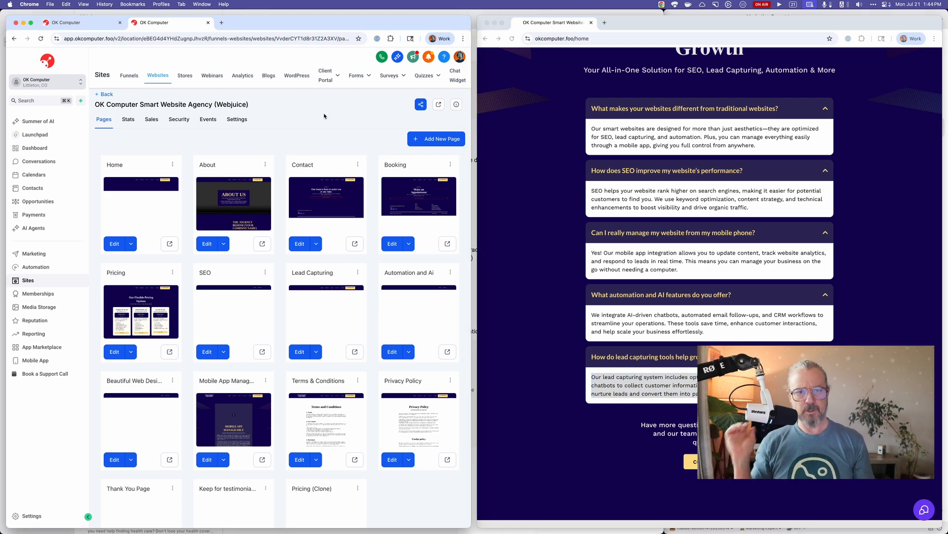
{"action": "left_click", "coordinate": [237, 119]}
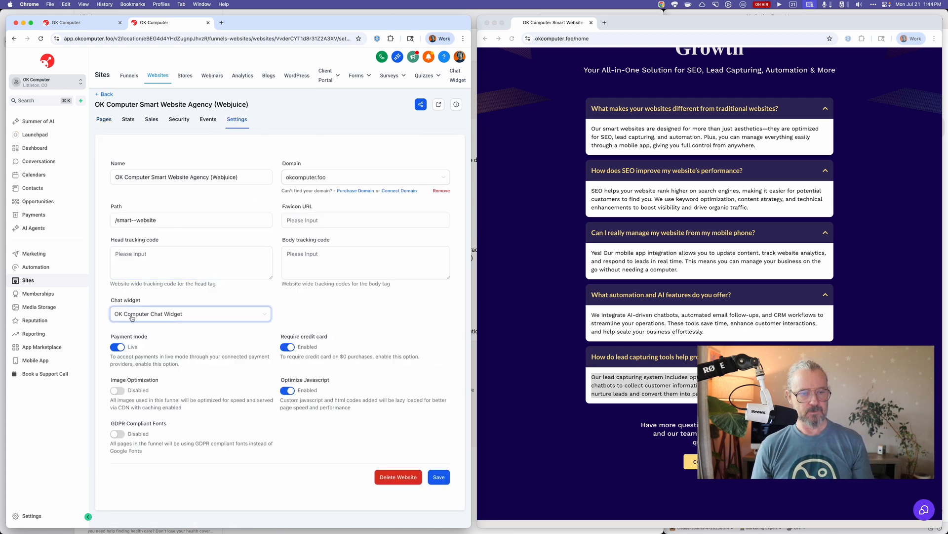
Check the website's chat widget options, keeping OK Computer Chat Widget selected.
{"action": "left_click", "coordinate": [181, 317]}
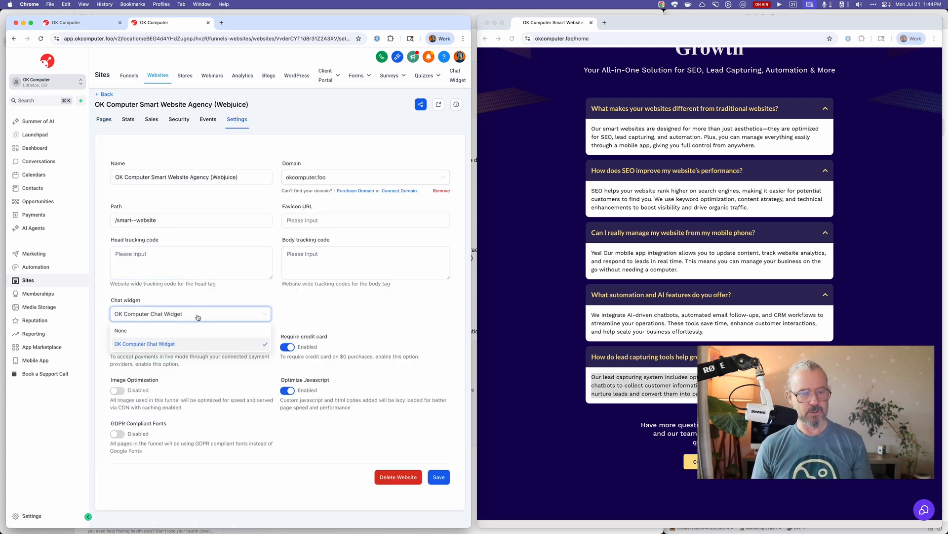
{"action": "left_click", "coordinate": [196, 347]}
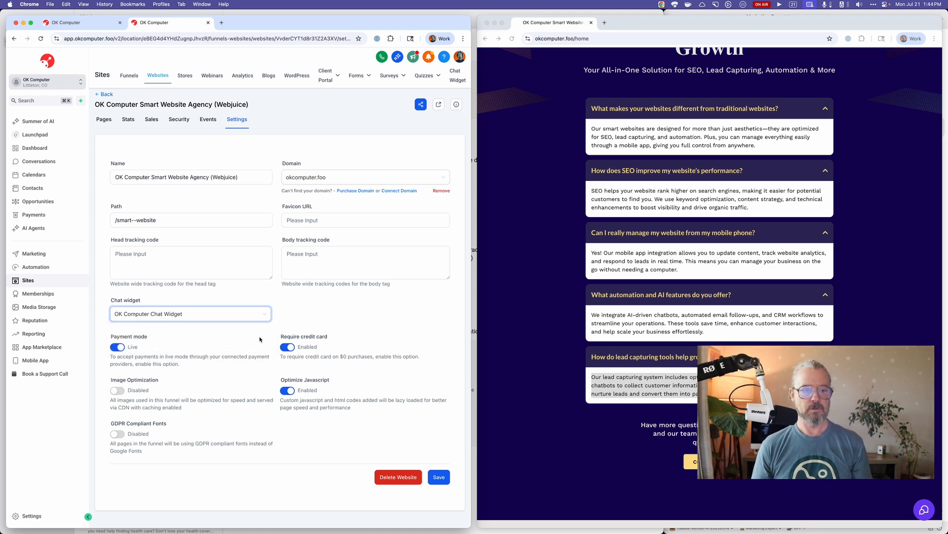
{"action": "left_click", "coordinate": [286, 306]}
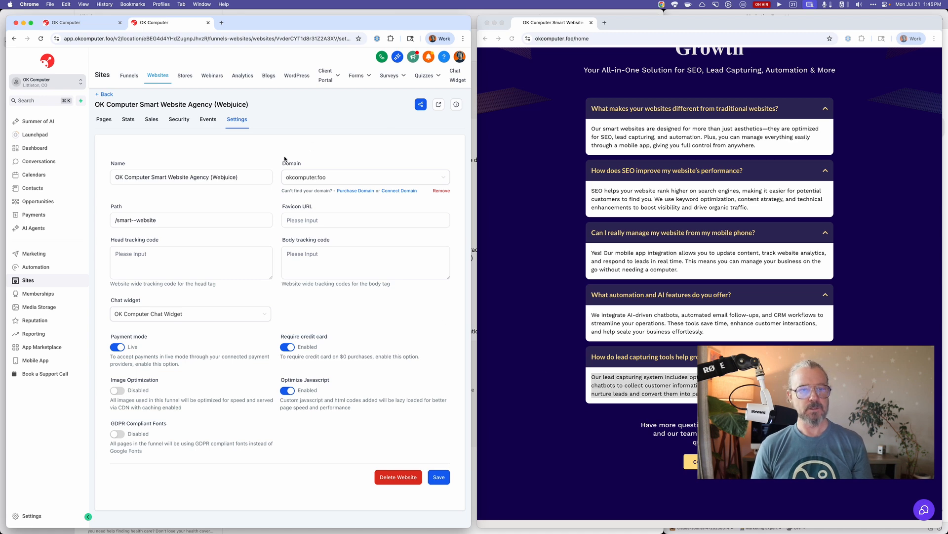
{"action": "left_click", "coordinate": [195, 319]}
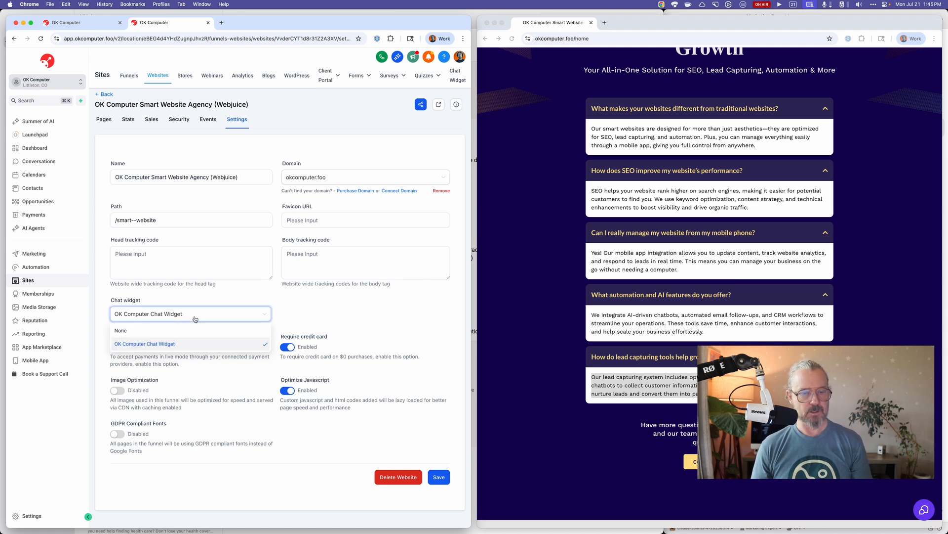
{"action": "left_click", "coordinate": [195, 319]}
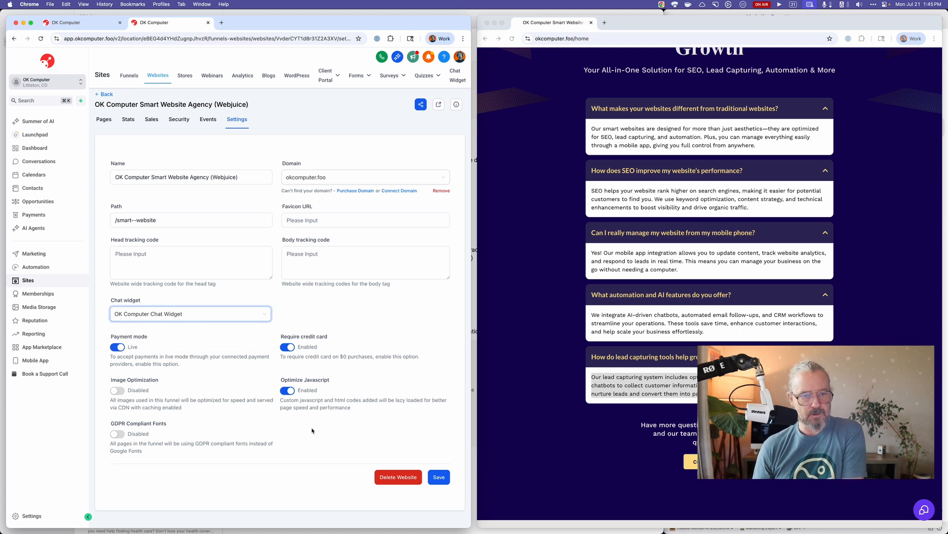
{"action": "left_click", "coordinate": [247, 319]}
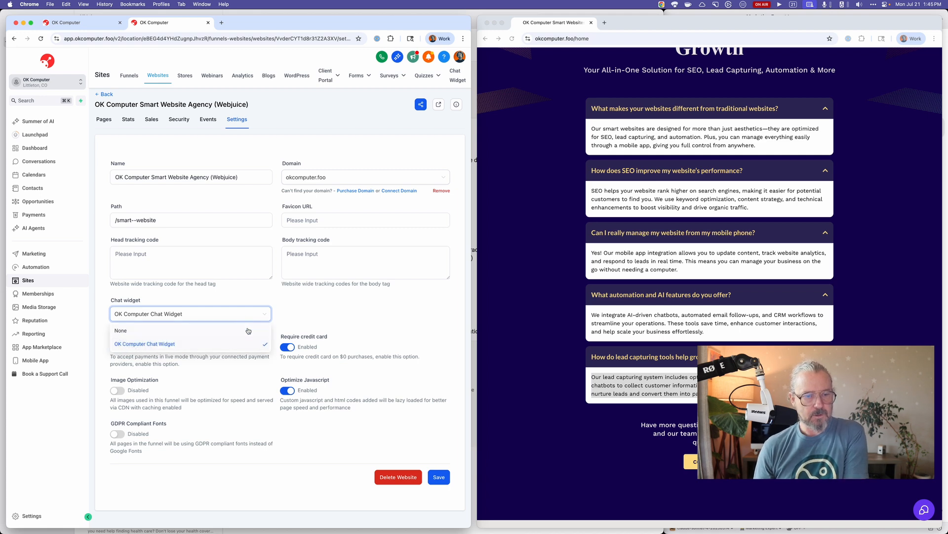
{"action": "left_click", "coordinate": [246, 296]}
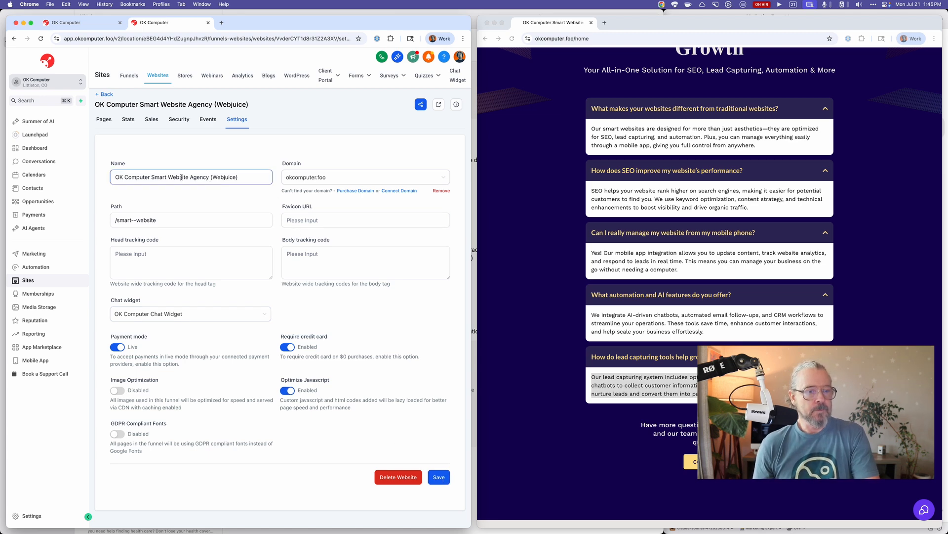
Open the Glitch bot from the Conversation AI agents and review its status, channel and auto-pilot settings.
{"action": "left_click", "coordinate": [33, 227]}
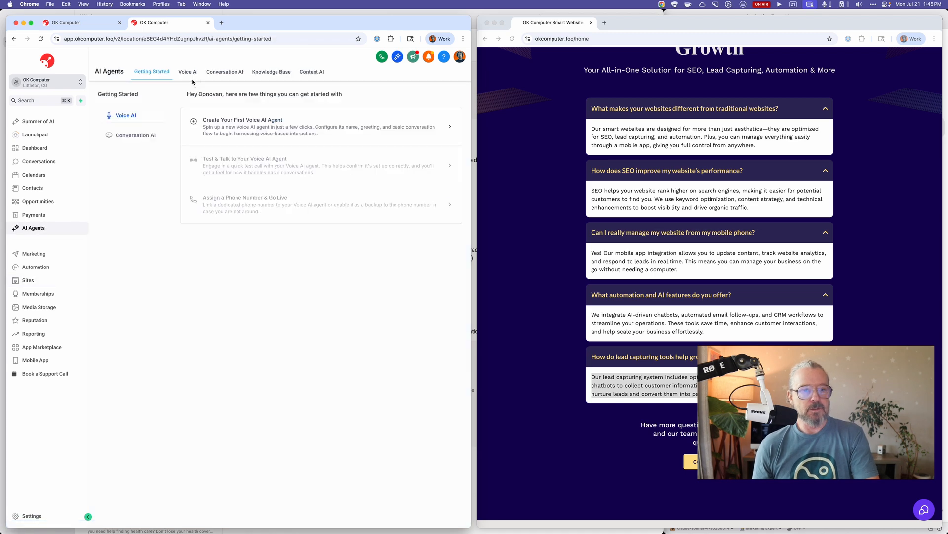
{"action": "left_click", "coordinate": [313, 72]}
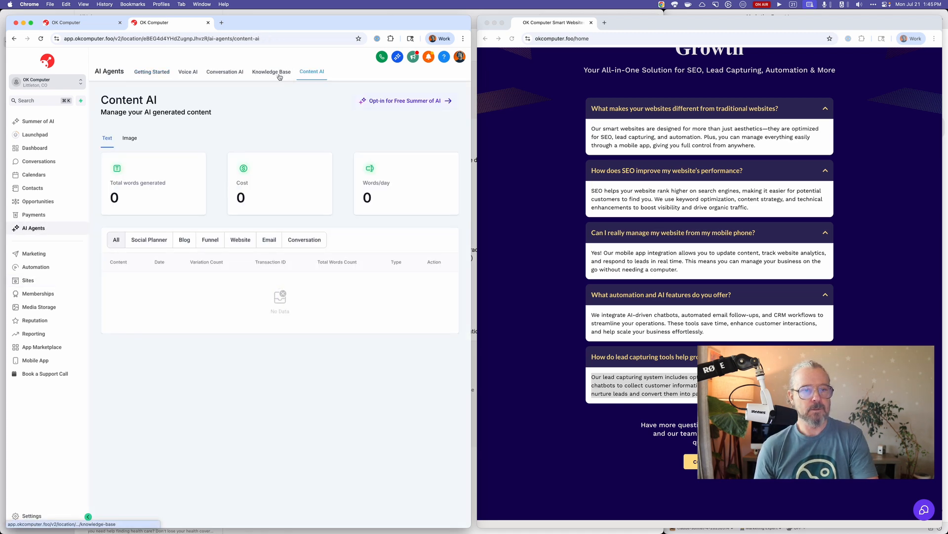
{"action": "left_click", "coordinate": [271, 72]}
{"action": "left_click", "coordinate": [236, 75]}
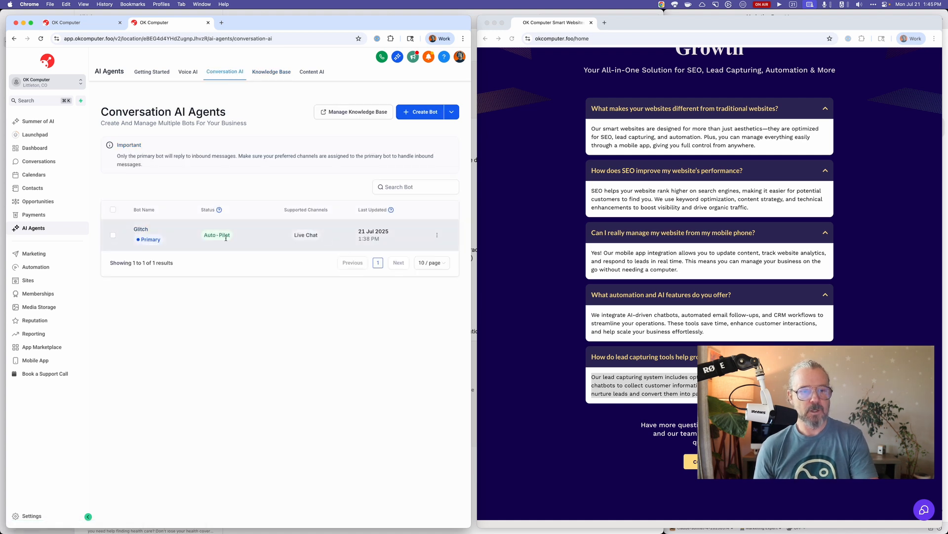
{"action": "left_click", "coordinate": [436, 237]}
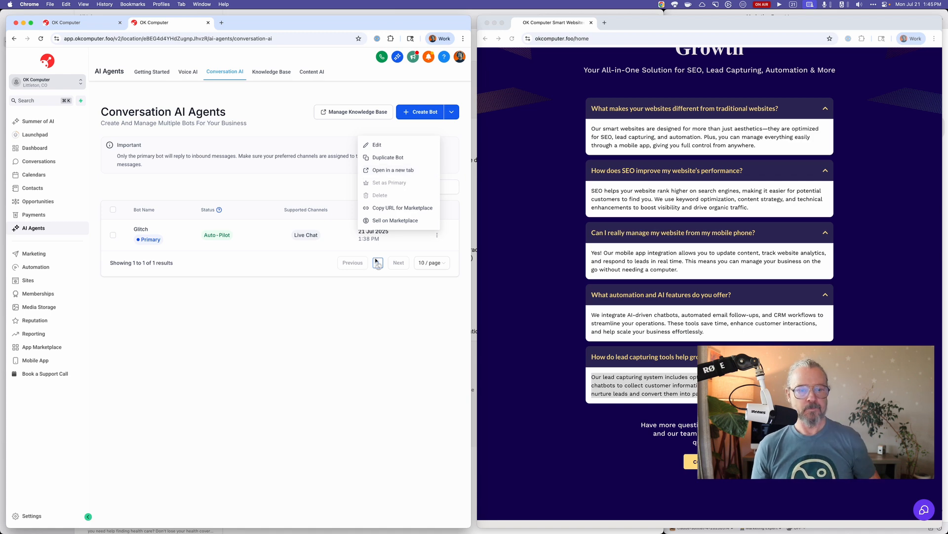
{"action": "left_click", "coordinate": [290, 305]}
{"action": "left_click", "coordinate": [142, 229]}
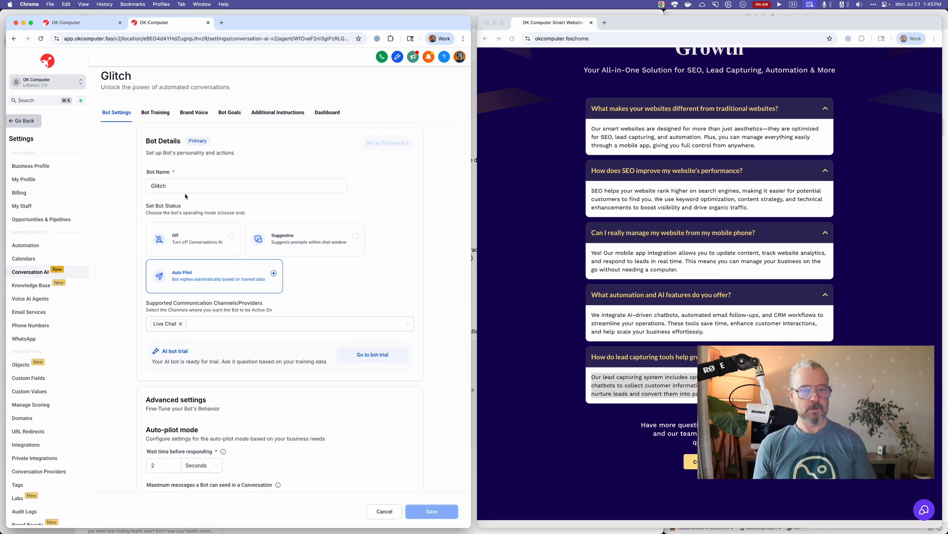
{"action": "scroll", "coordinate": [237, 280], "scroll_direction": "down", "scroll_amount": 1}
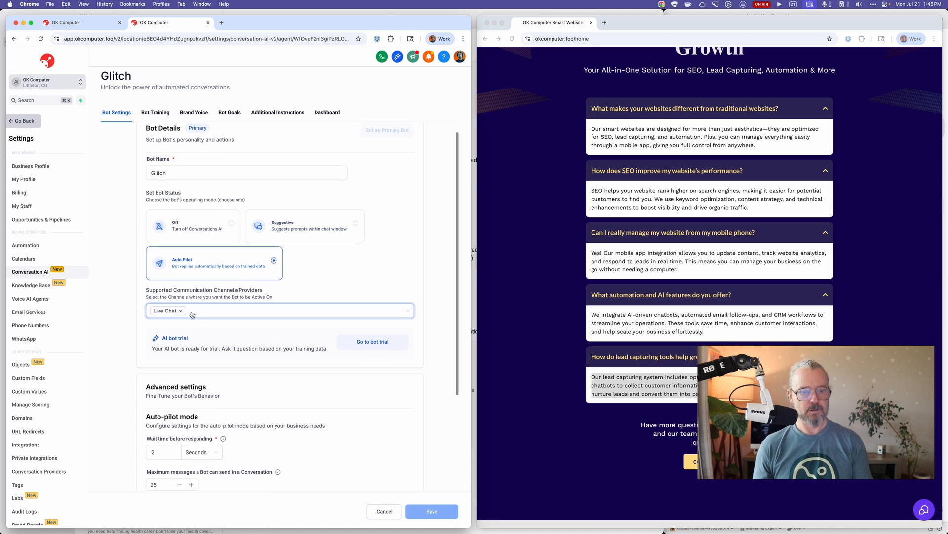
{"action": "scroll", "coordinate": [239, 292], "scroll_direction": "down", "scroll_amount": 4}
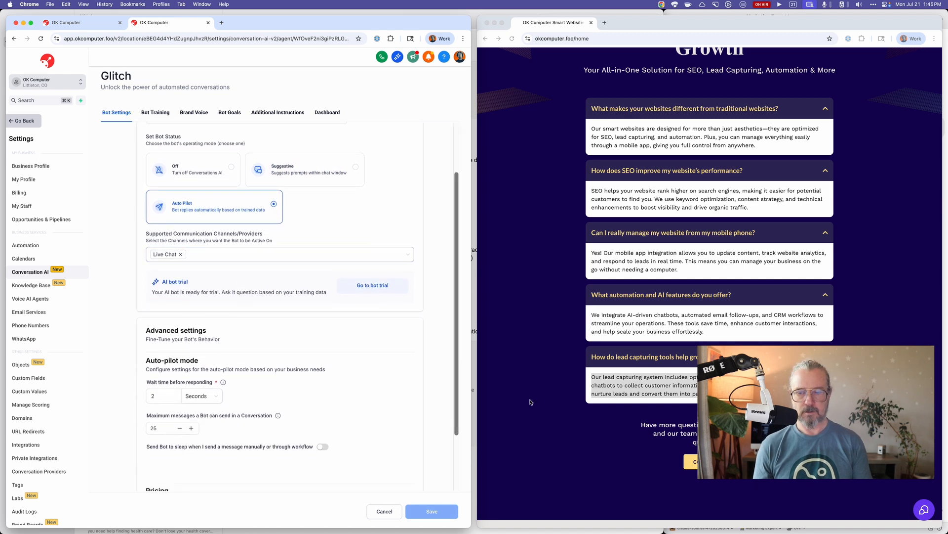
Reload the OK Computer home page and open its live chat widget, then return to the Glitch bot's settings.
{"action": "left_click", "coordinate": [512, 38]}
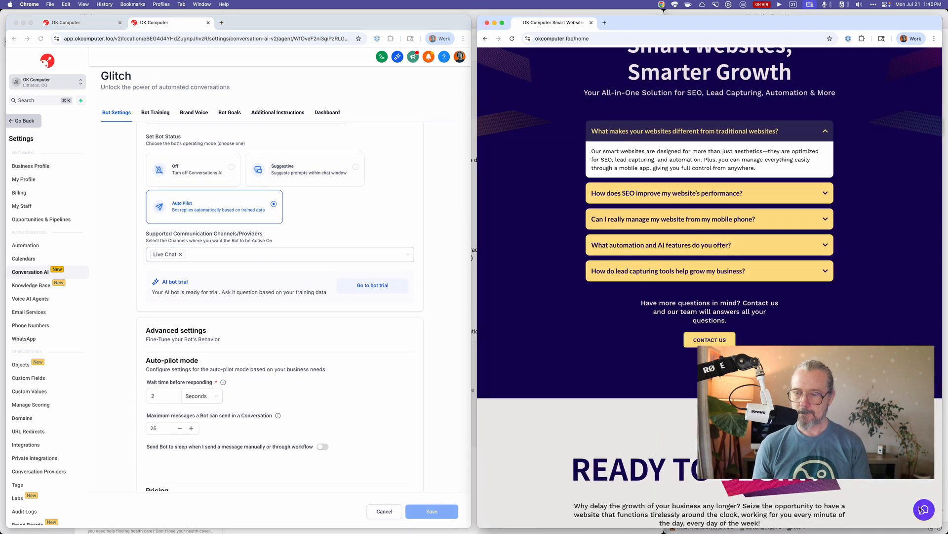
{"action": "left_click", "coordinate": [923, 511]}
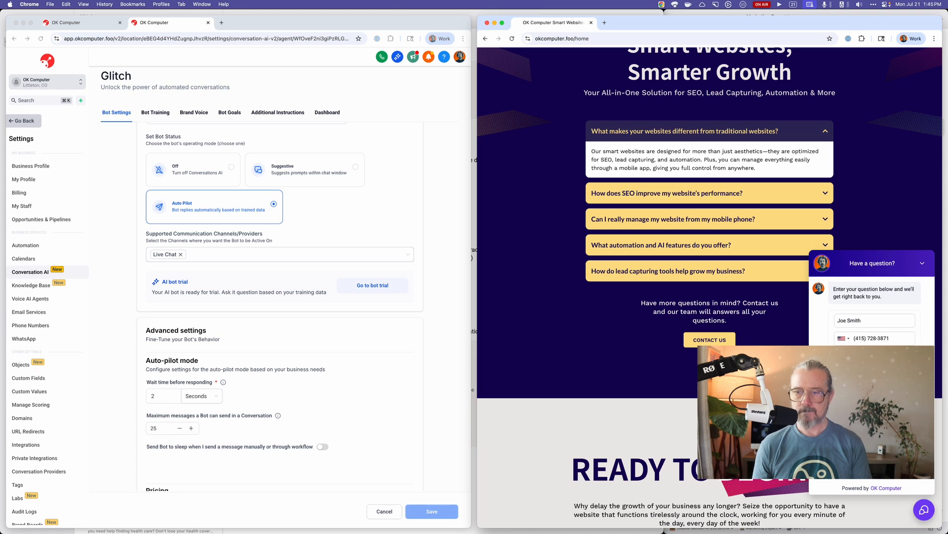
{"action": "left_click", "coordinate": [448, 358]}
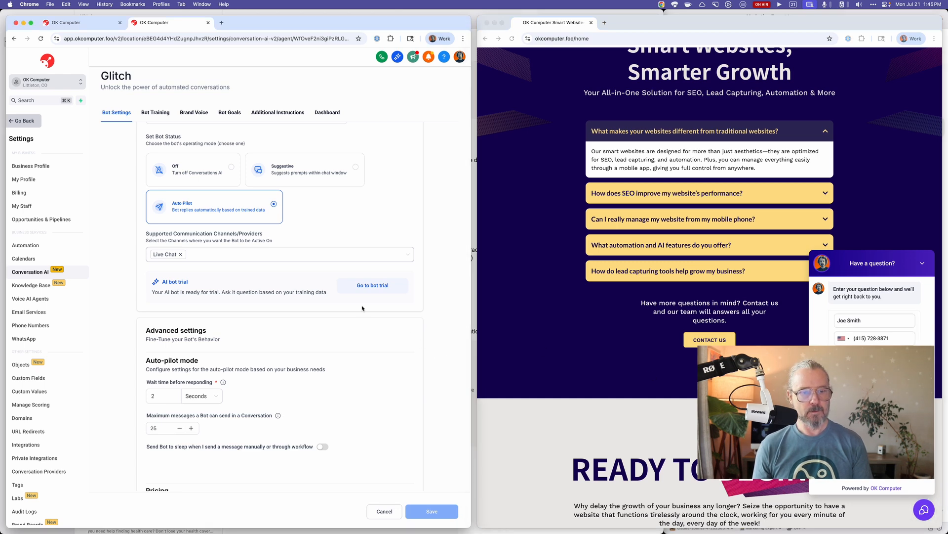
{"action": "scroll", "coordinate": [362, 308], "scroll_direction": "up", "scroll_amount": 3}
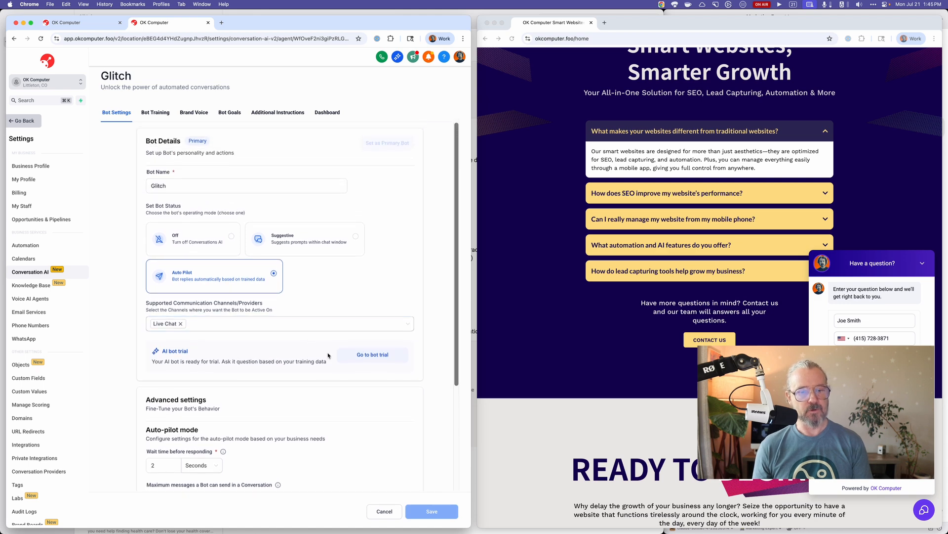
{"action": "left_click", "coordinate": [373, 354]}
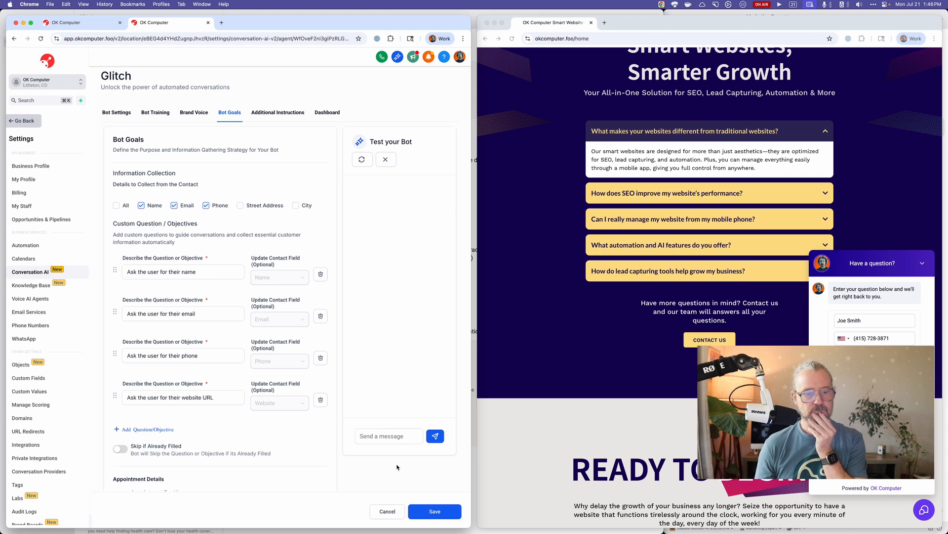
{"action": "left_click", "coordinate": [387, 511]}
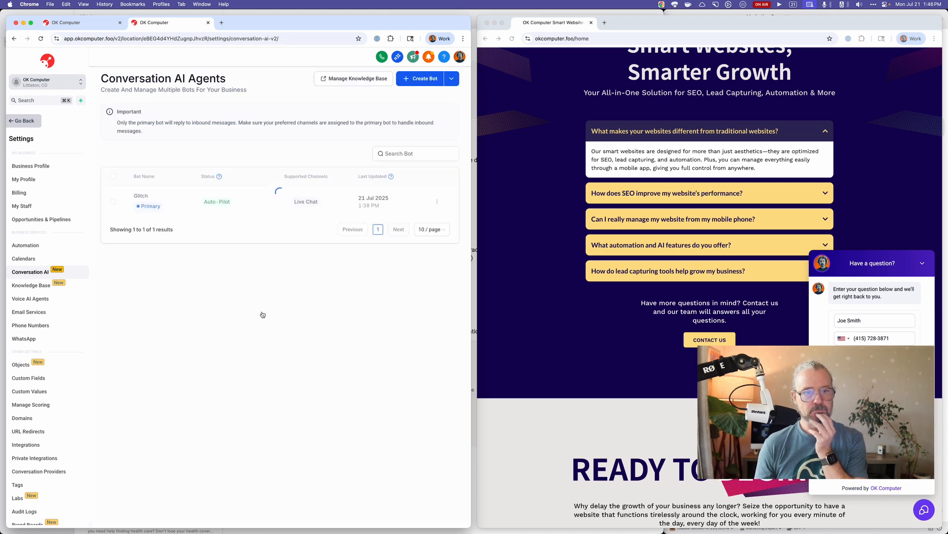
{"action": "left_click", "coordinate": [143, 197]}
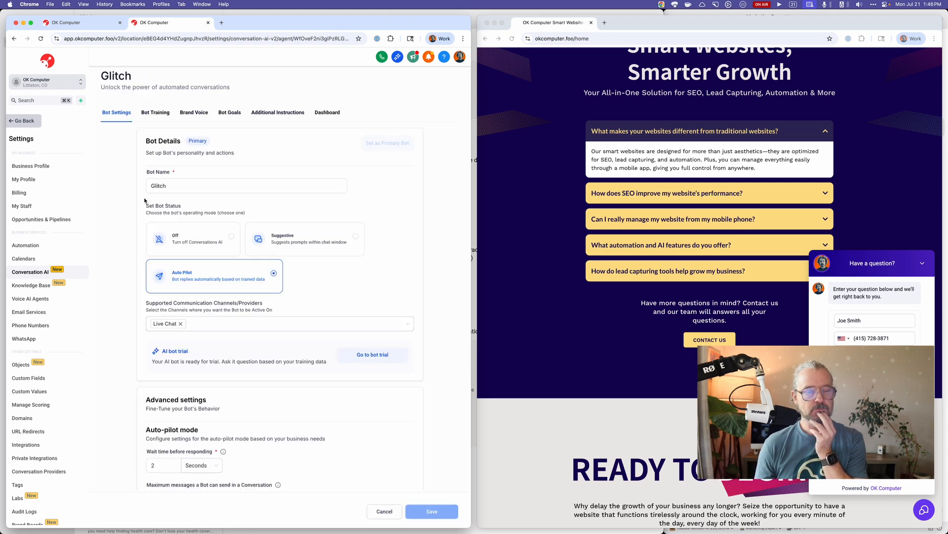
Review Glitch's auto-pilot settings and pricing, and open the bot trial.
{"action": "scroll", "coordinate": [124, 214], "scroll_direction": "down", "scroll_amount": 1}
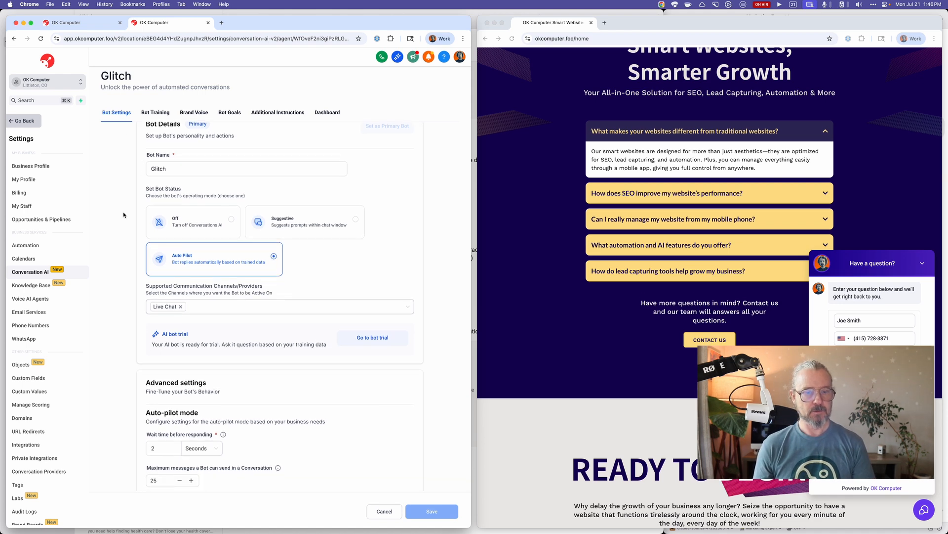
{"action": "scroll", "coordinate": [133, 244], "scroll_direction": "down", "scroll_amount": 2}
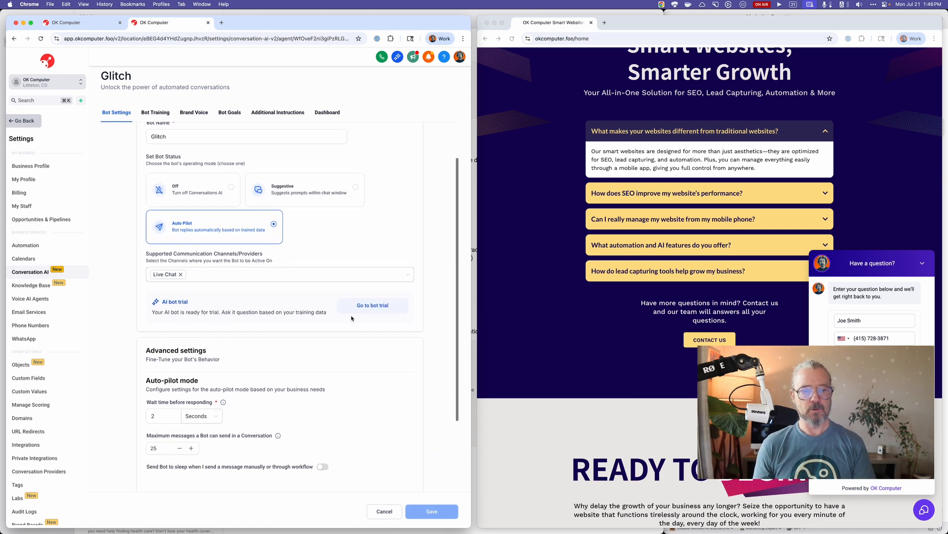
{"action": "scroll", "coordinate": [352, 308], "scroll_direction": "down", "scroll_amount": 6}
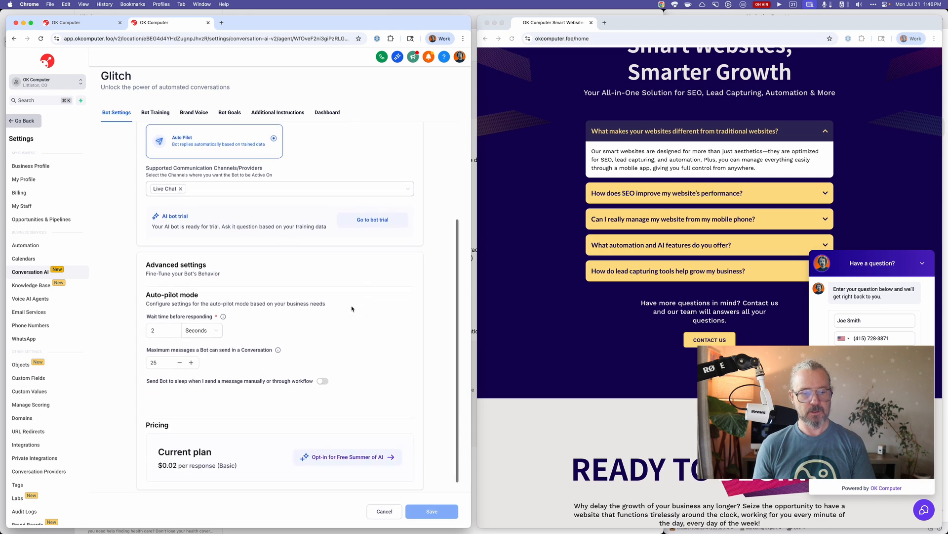
{"action": "scroll", "coordinate": [351, 308], "scroll_direction": "up", "scroll_amount": 2}
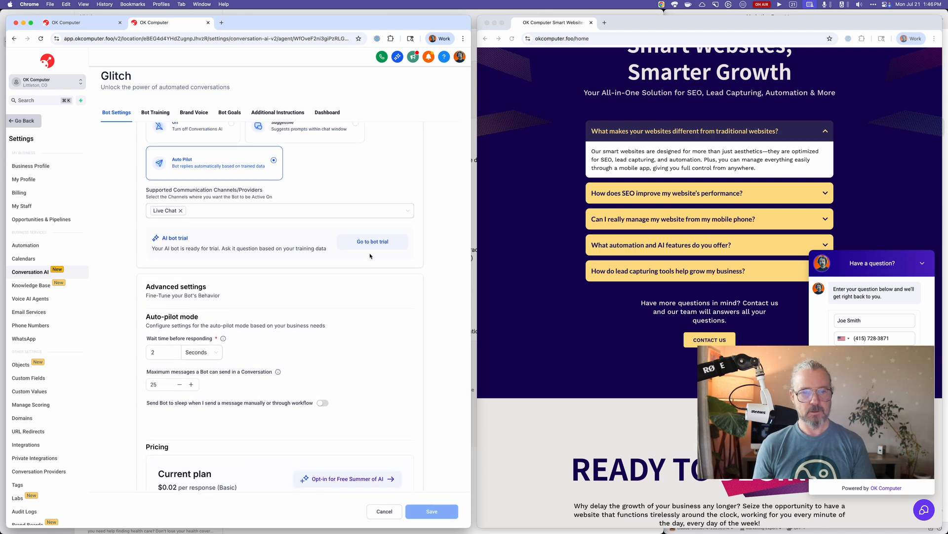
{"action": "left_click", "coordinate": [369, 244]}
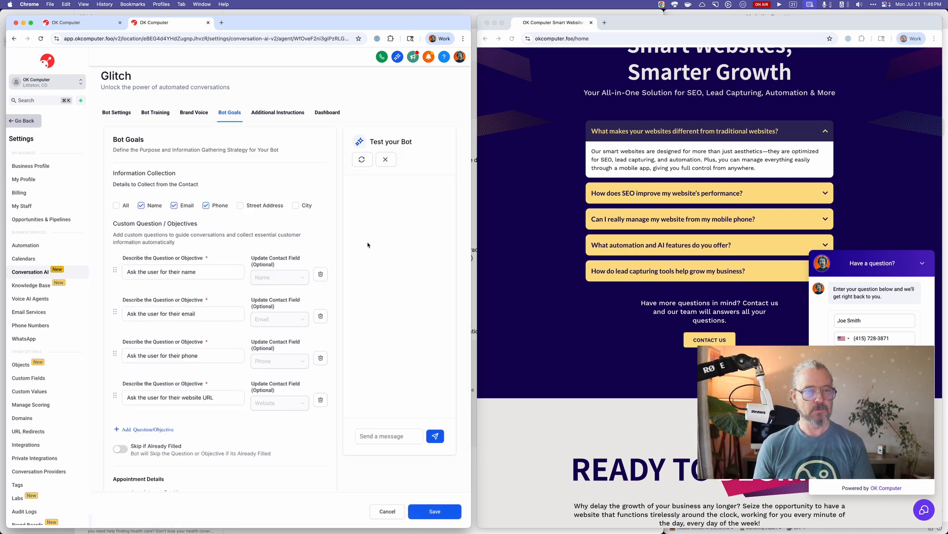
Ask the bot "what do you sell?" in the test chat.
{"action": "left_click", "coordinate": [385, 436]}
{"action": "type", "text": "what are"}
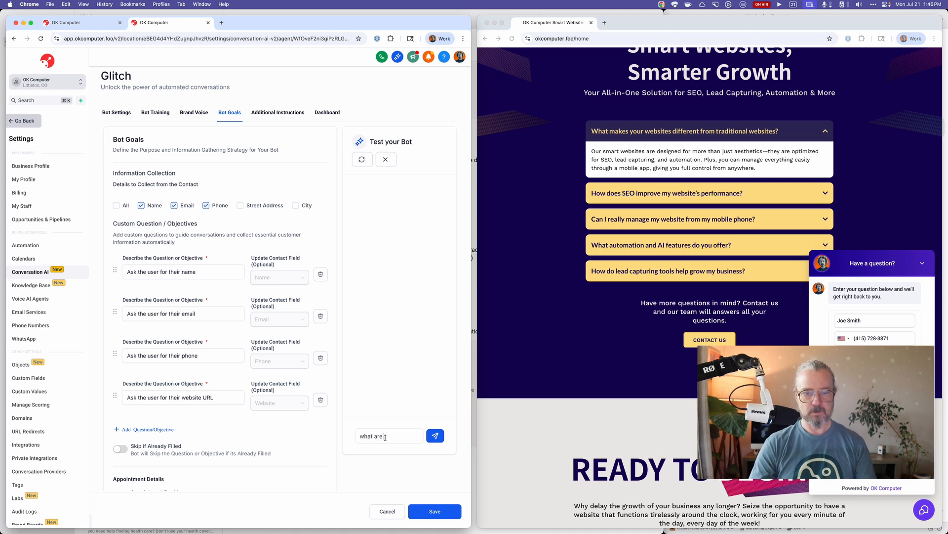
{"action": "key", "text": "BackSpace"}
{"action": "key", "text": "BackSpace"}
{"action": "key", "text": "BackSpace"}
{"action": "type", "text": "do you"}
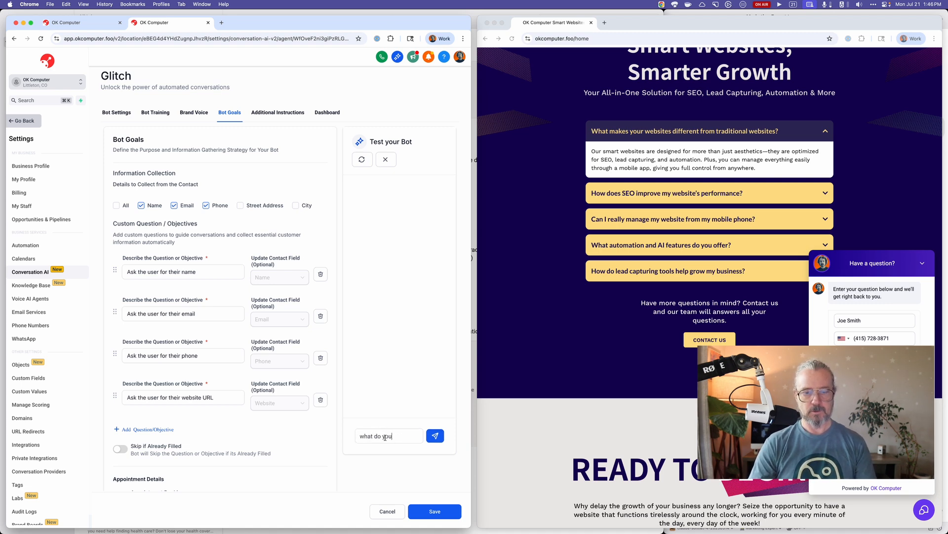
{"action": "type", "text": " sell?"}
{"action": "key", "text": "Return"}
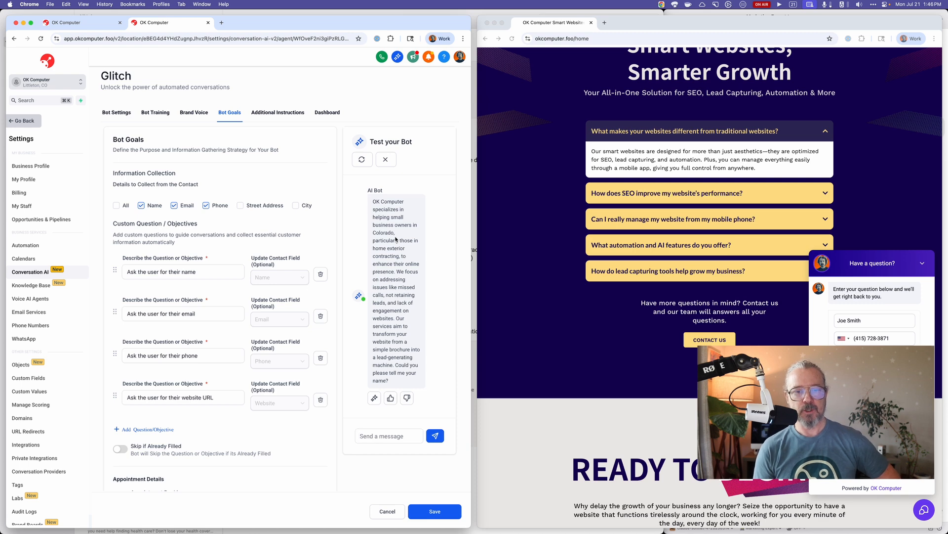
Read through the bot's reply and ask it "what are your hours" in the test chat.
{"action": "scroll", "coordinate": [395, 240], "scroll_direction": "down", "scroll_amount": 1}
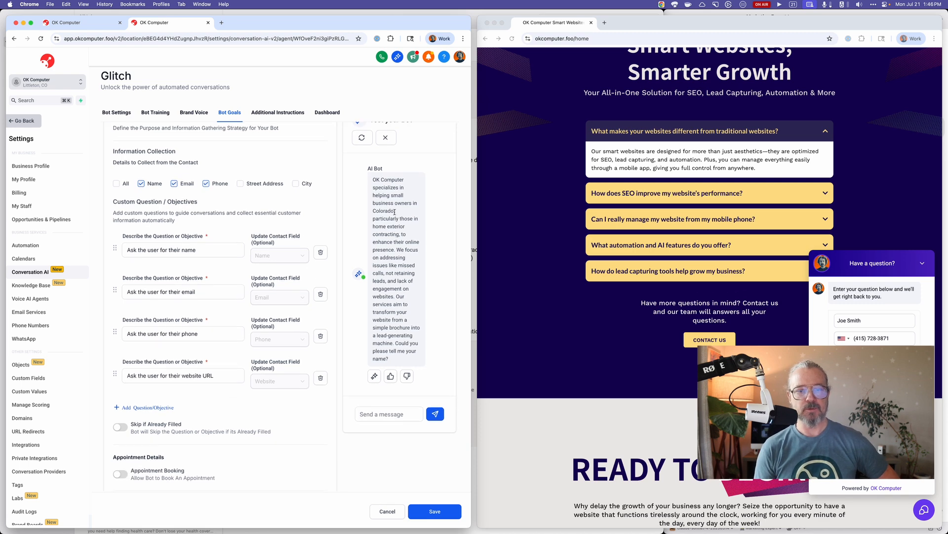
{"action": "scroll", "coordinate": [392, 227], "scroll_direction": "down", "scroll_amount": 1}
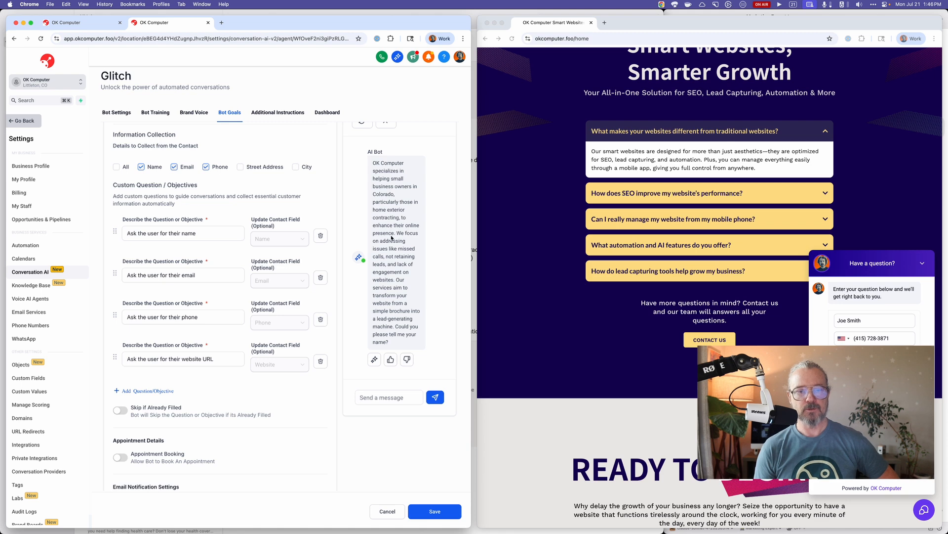
{"action": "scroll", "coordinate": [390, 244], "scroll_direction": "down", "scroll_amount": 1}
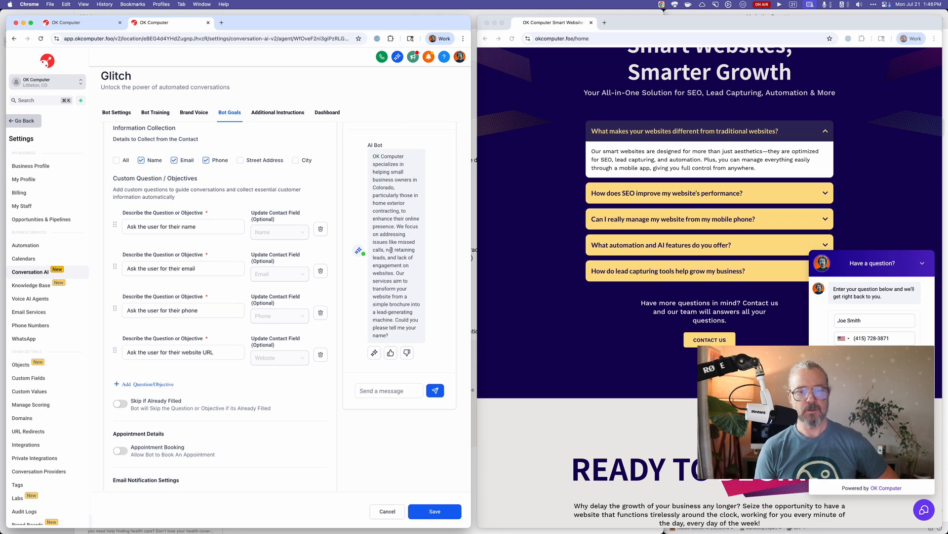
{"action": "scroll", "coordinate": [390, 284], "scroll_direction": "up", "scroll_amount": 1}
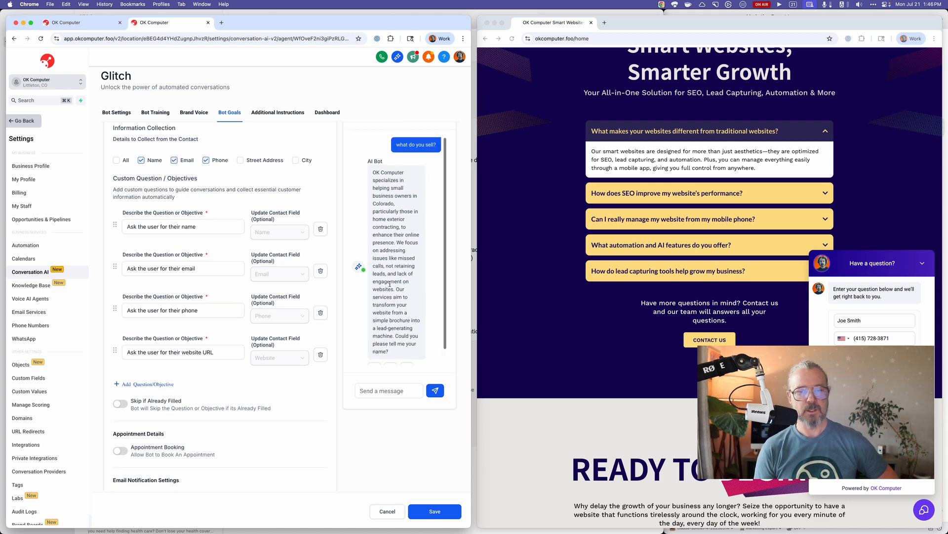
{"action": "scroll", "coordinate": [373, 247], "scroll_direction": "down", "scroll_amount": 1}
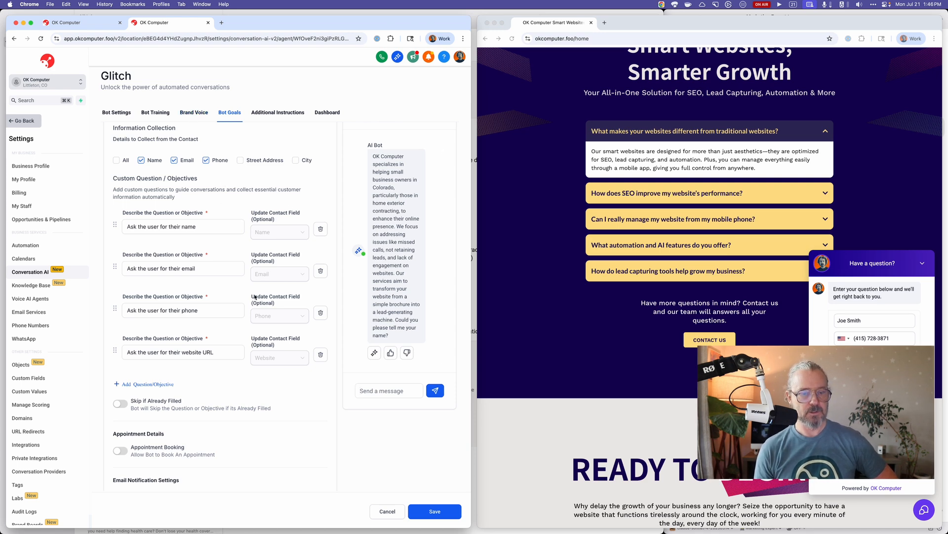
{"action": "scroll", "coordinate": [255, 296], "scroll_direction": "down", "scroll_amount": 5}
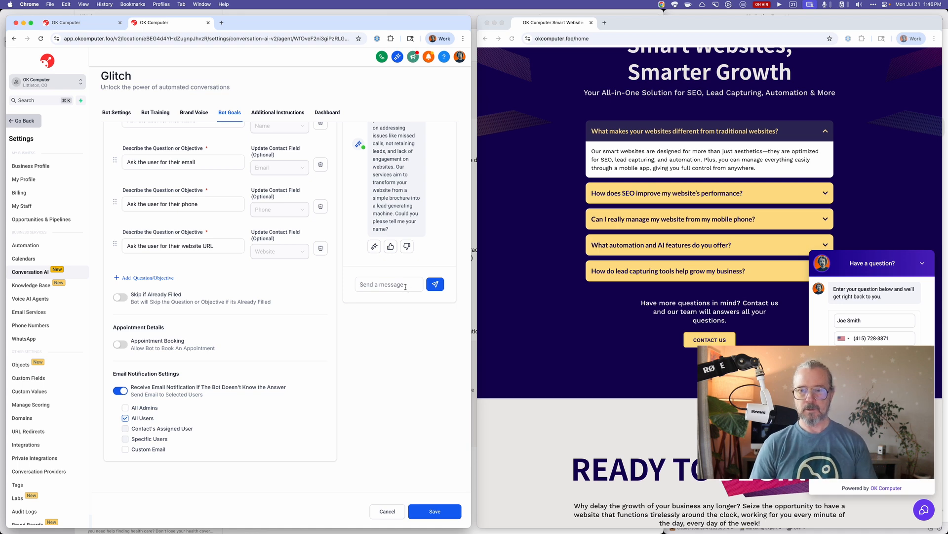
{"action": "type", "text": "what are your hours"}
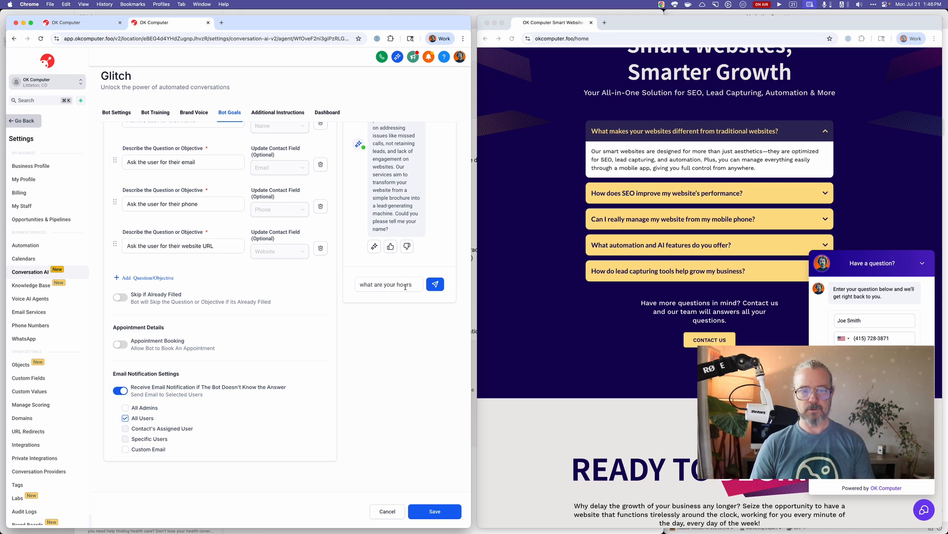
{"action": "key", "text": "Return"}
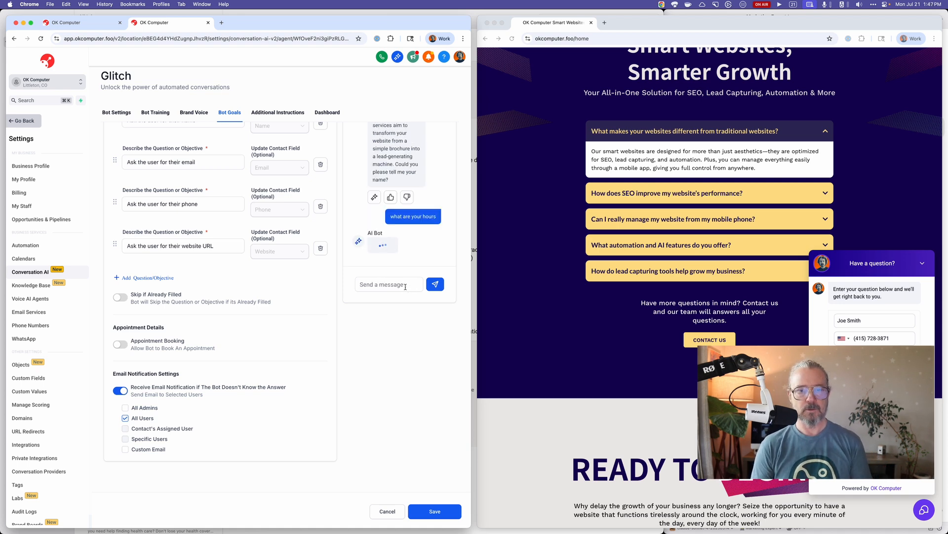
Review the test conversation and give both the sales answer and the business hours answer positive feedback.
{"action": "scroll", "coordinate": [330, 306], "scroll_direction": "up", "scroll_amount": 5}
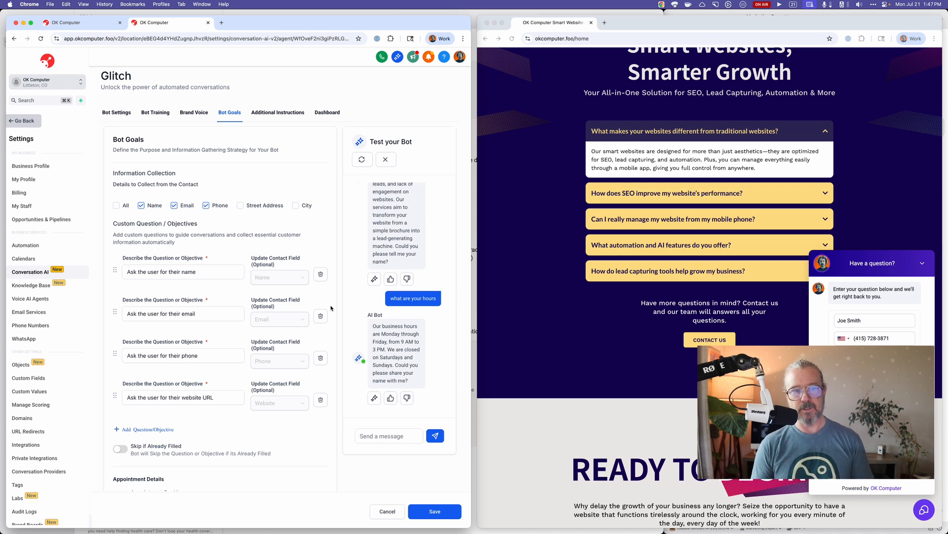
{"action": "scroll", "coordinate": [331, 308], "scroll_direction": "down", "scroll_amount": 1}
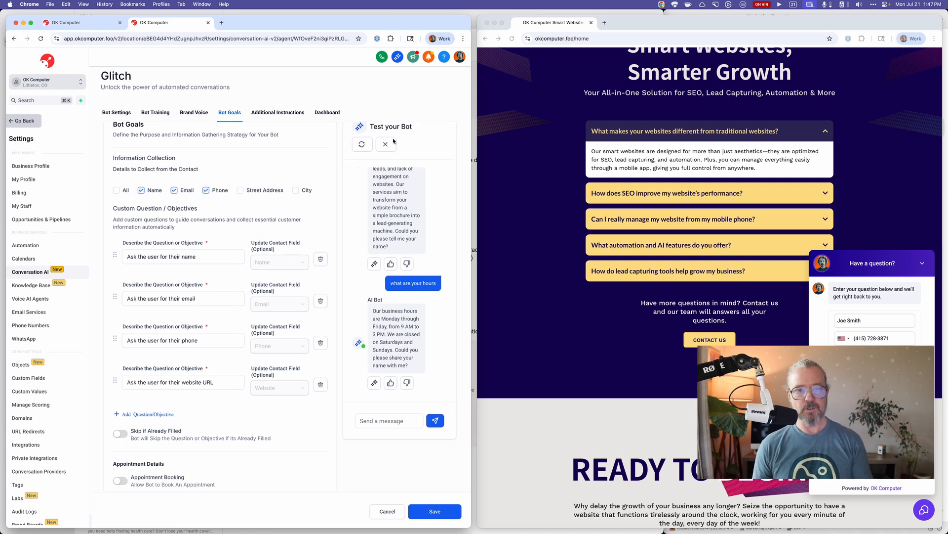
{"action": "scroll", "coordinate": [403, 163], "scroll_direction": "down", "scroll_amount": 1}
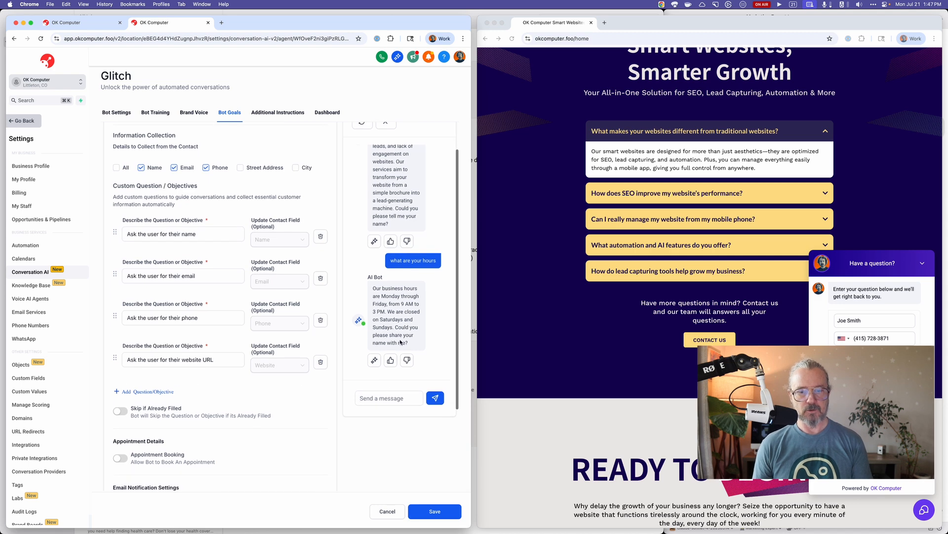
{"action": "left_click", "coordinate": [390, 240]}
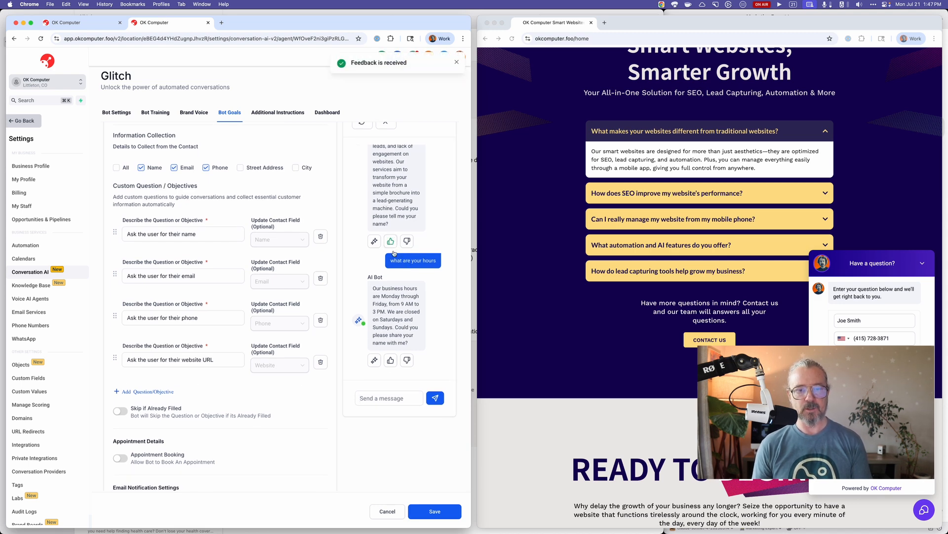
{"action": "left_click", "coordinate": [391, 360]}
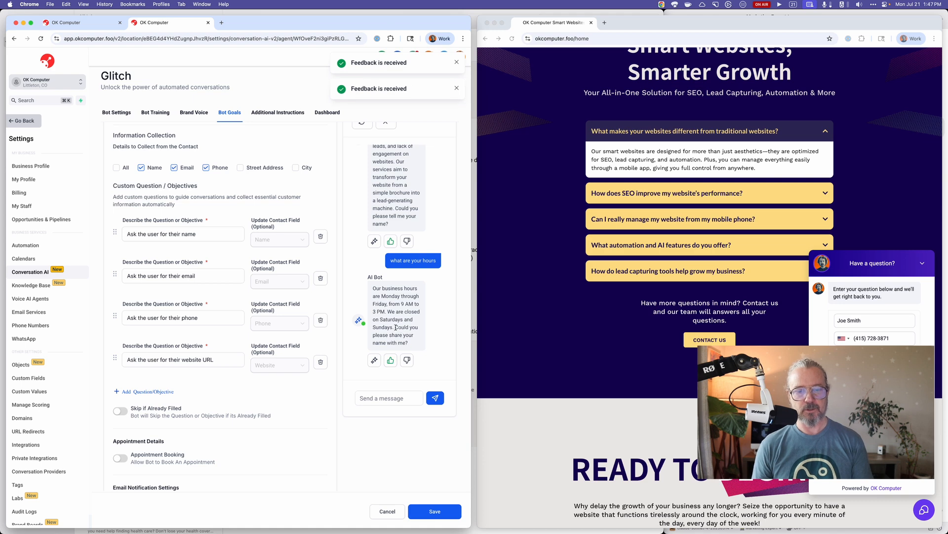
Answer the bot's request for a name by sending the contact's full name in the test chat.
{"action": "left_click_drag", "start_coordinate": [395, 327], "coordinate": [416, 345]}
{"action": "left_click", "coordinate": [415, 355]}
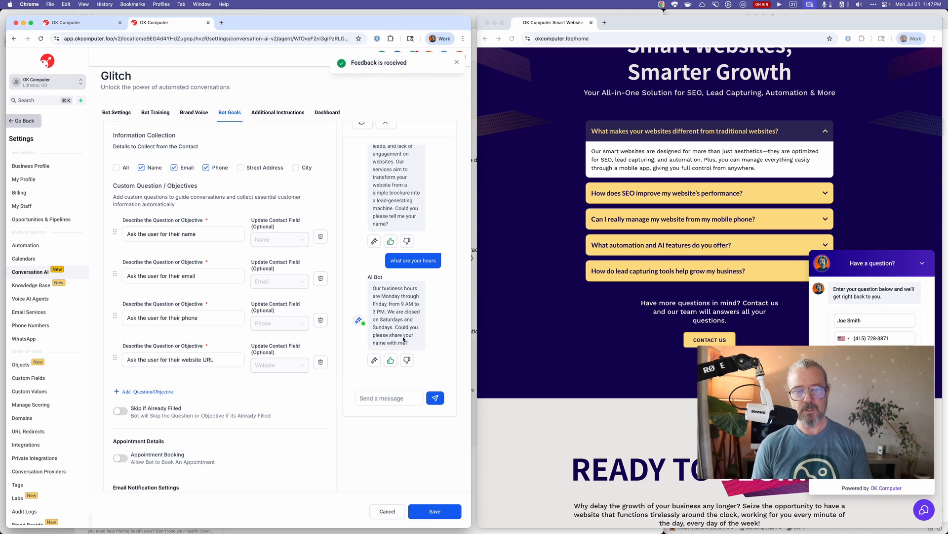
{"action": "left_click", "coordinate": [139, 232]}
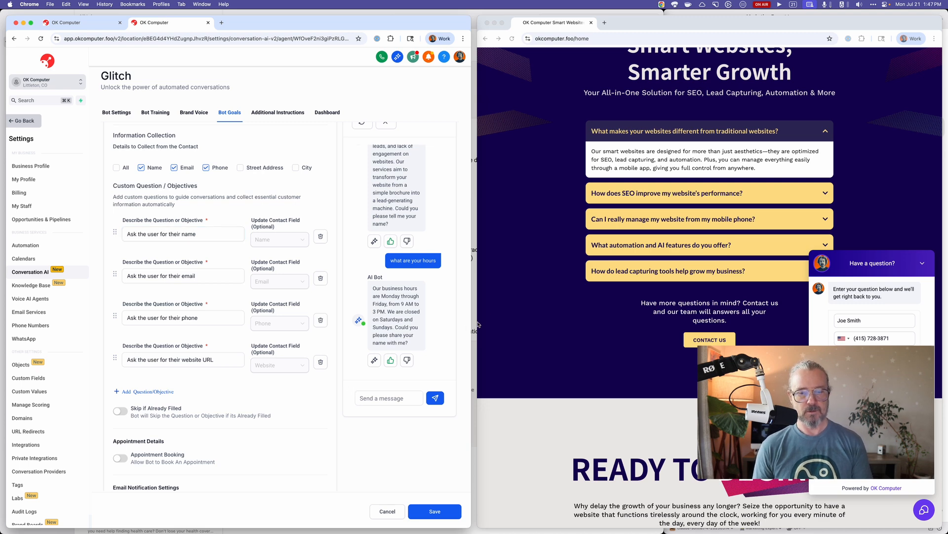
{"action": "left_click", "coordinate": [398, 398]}
{"action": "key", "text": "Return"}
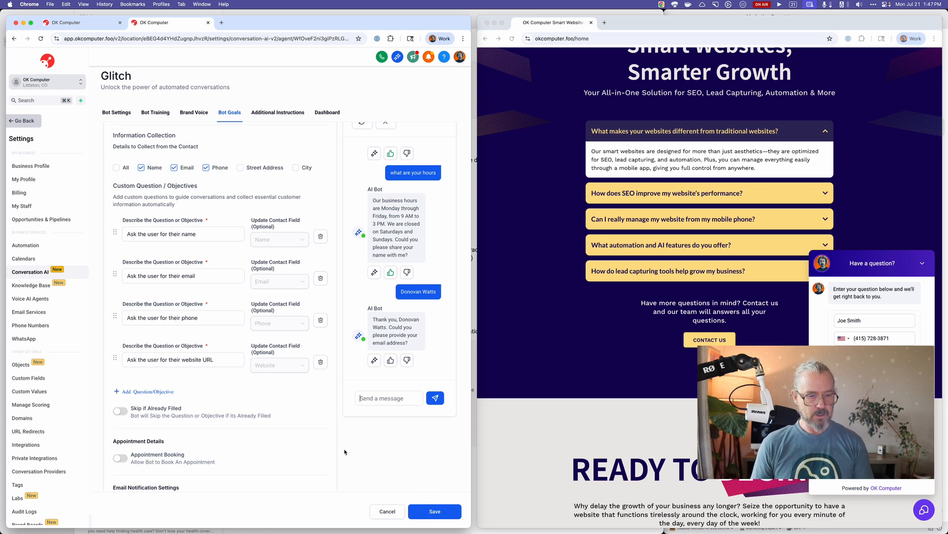
Look over the email notification settings and save Glitch's bot goals.
{"action": "scroll", "coordinate": [306, 426], "scroll_direction": "down", "scroll_amount": 3}
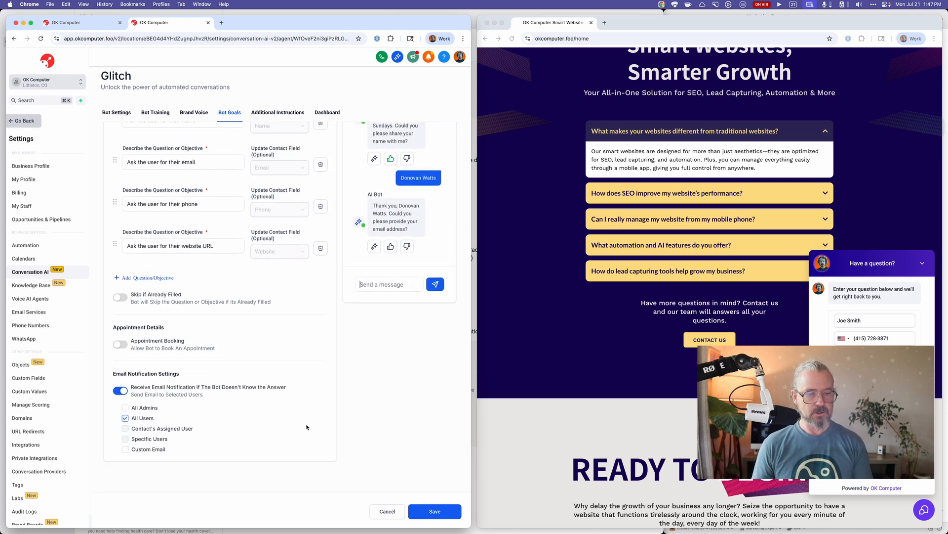
{"action": "scroll", "coordinate": [307, 427], "scroll_direction": "up", "scroll_amount": 4}
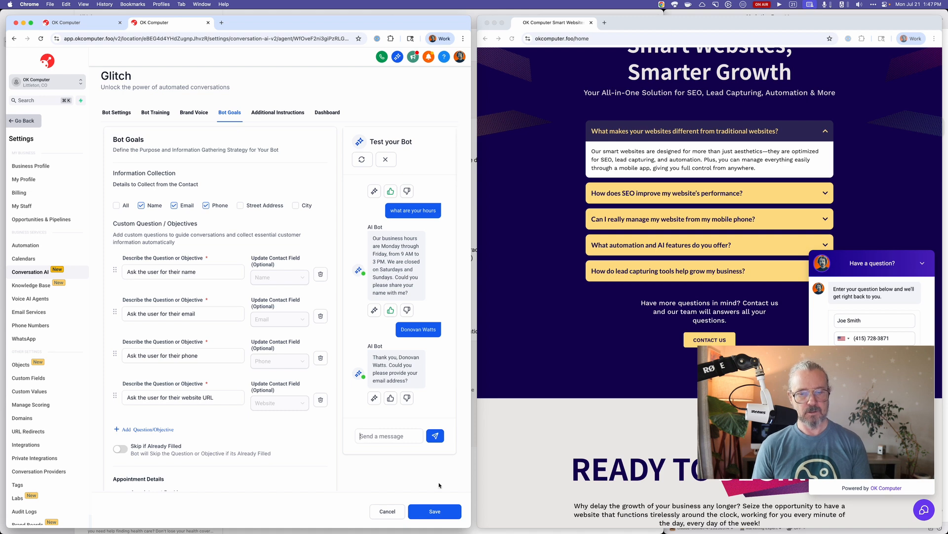
{"action": "left_click", "coordinate": [435, 511]}
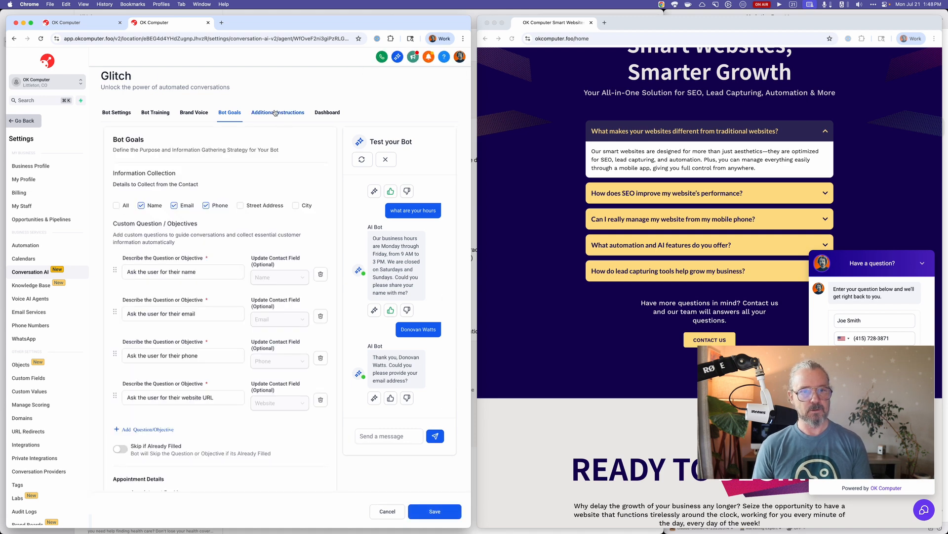
Review Glitch's brand voice, bot training and general bot settings.
{"action": "left_click", "coordinate": [194, 112]}
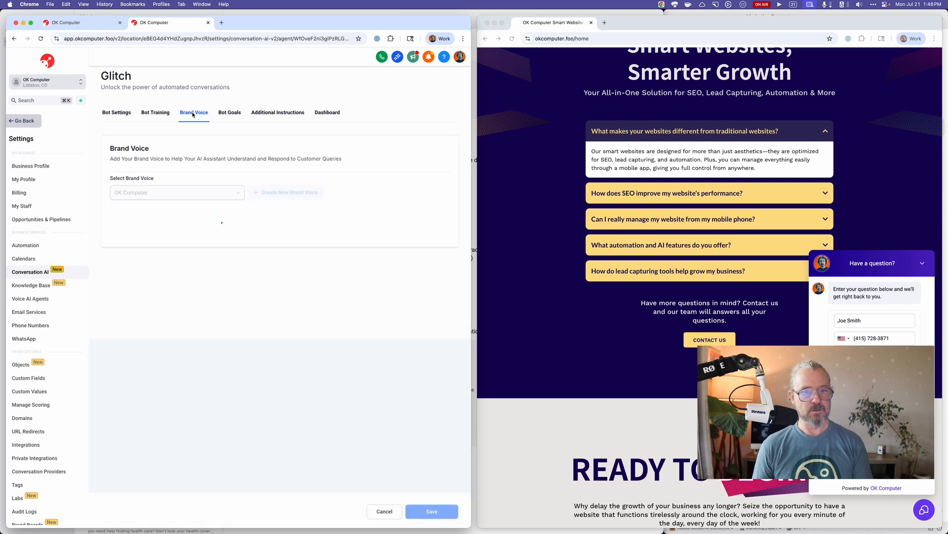
{"action": "left_click", "coordinate": [164, 113]}
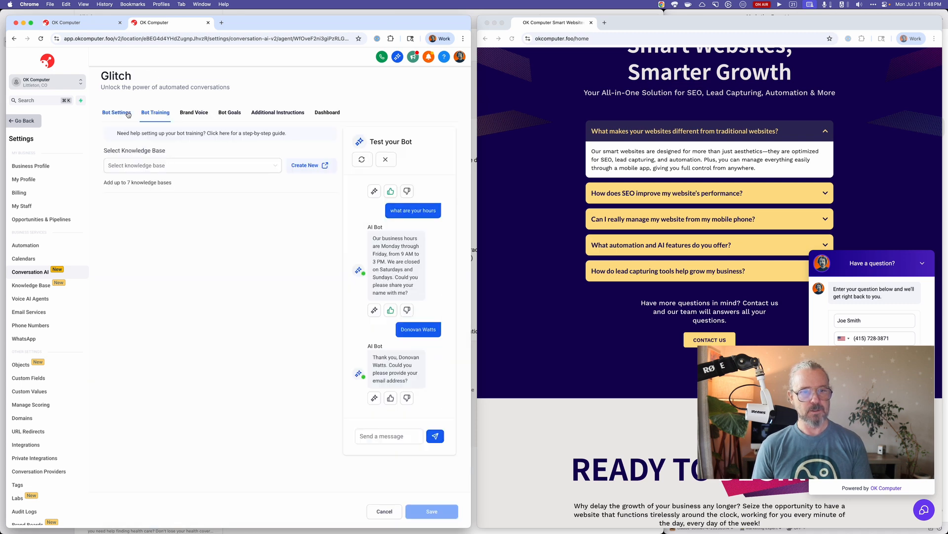
{"action": "left_click", "coordinate": [128, 114]}
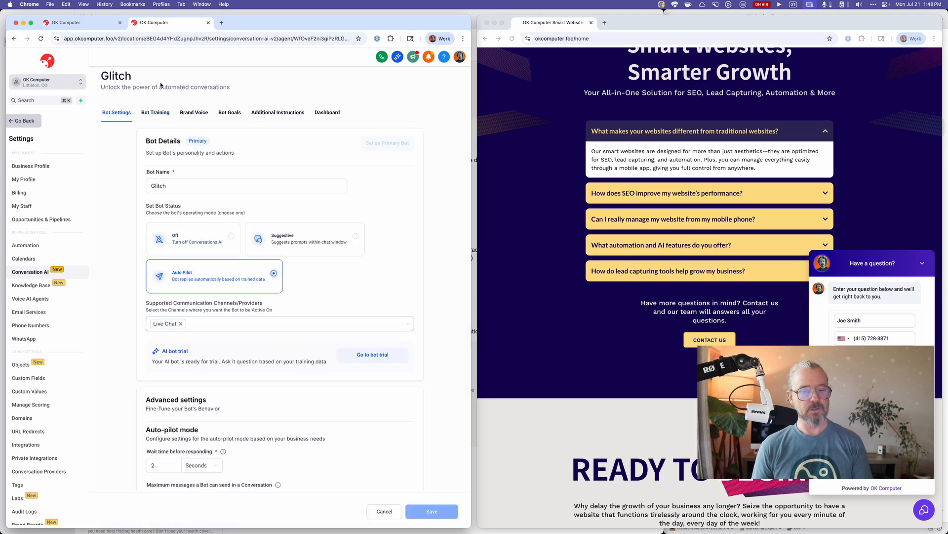
{"action": "scroll", "coordinate": [274, 348], "scroll_direction": "down", "scroll_amount": 5}
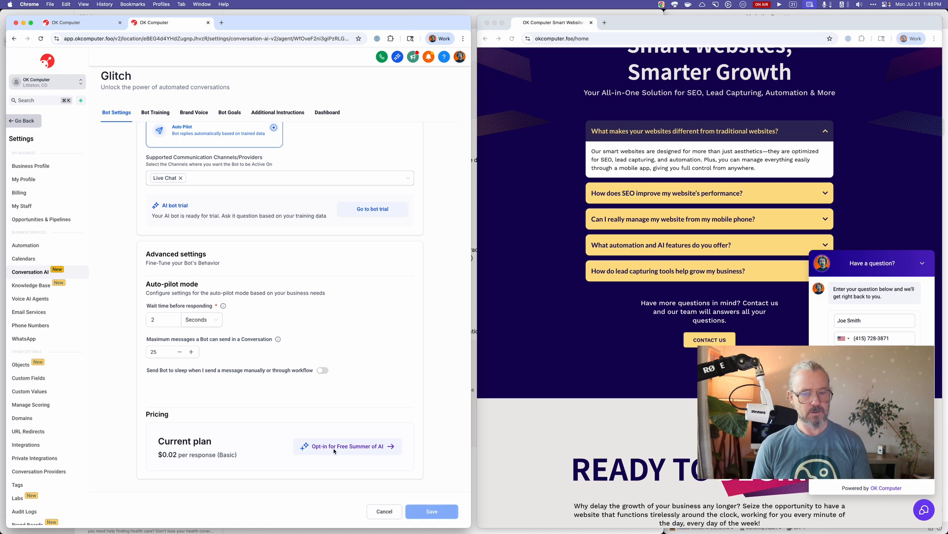
Leave the bot's configuration and open the site settings of the OK Computer Smart Website Agency (Webjuice) website.
{"action": "left_click", "coordinate": [23, 120]}
{"action": "left_click", "coordinate": [28, 280]}
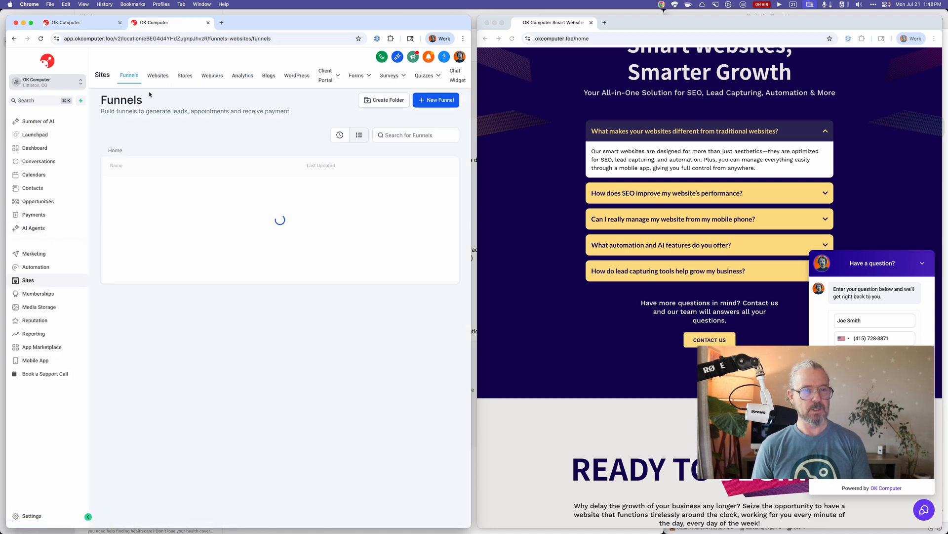
{"action": "left_click", "coordinate": [157, 75]}
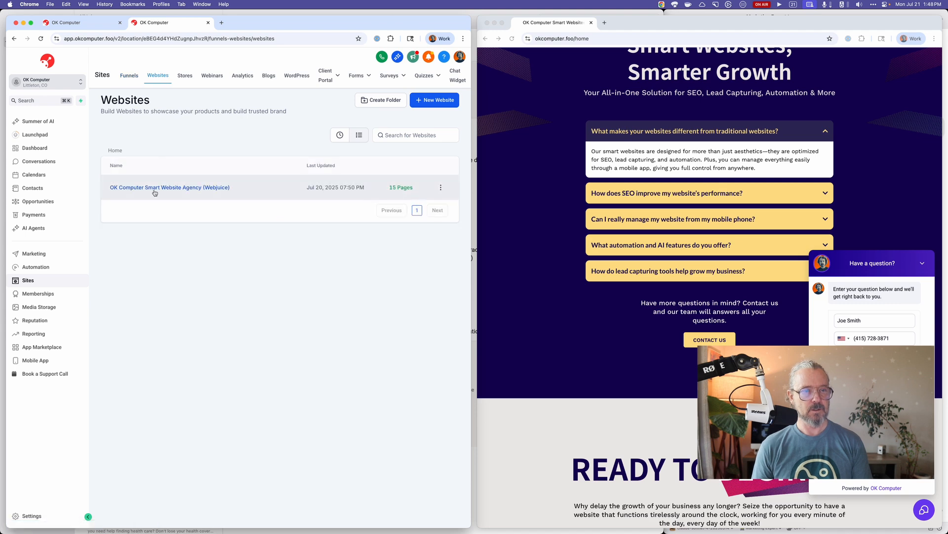
{"action": "left_click", "coordinate": [155, 192]}
{"action": "left_click", "coordinate": [242, 121]}
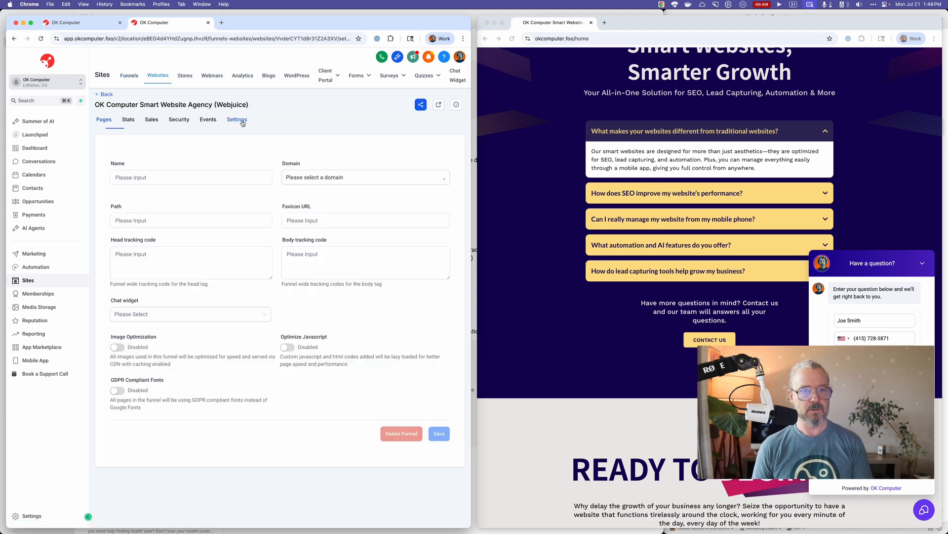
{"action": "left_click", "coordinate": [234, 180]}
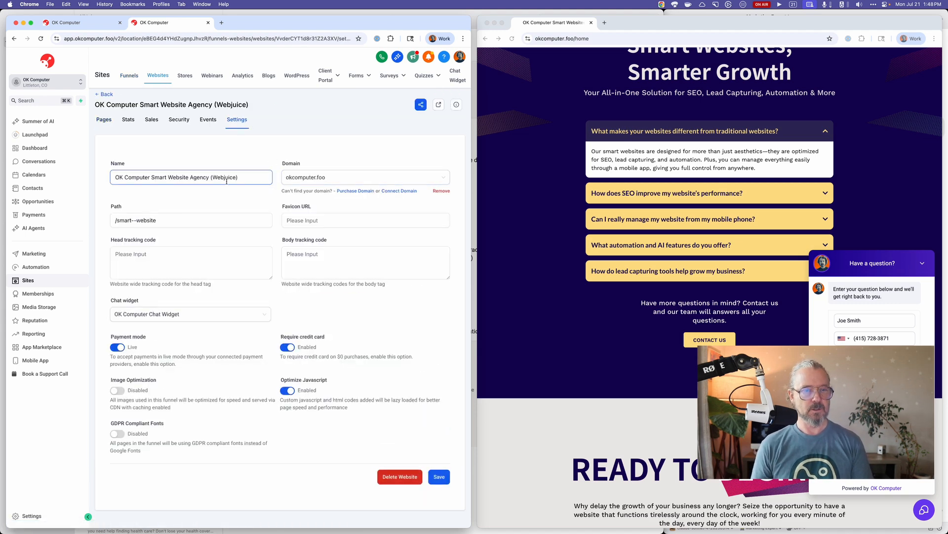
Check the website's chat widget choices, keep OK Computer Chat Widget selected, and look over the site's tracking events and security headers.
{"action": "left_click", "coordinate": [162, 220]}
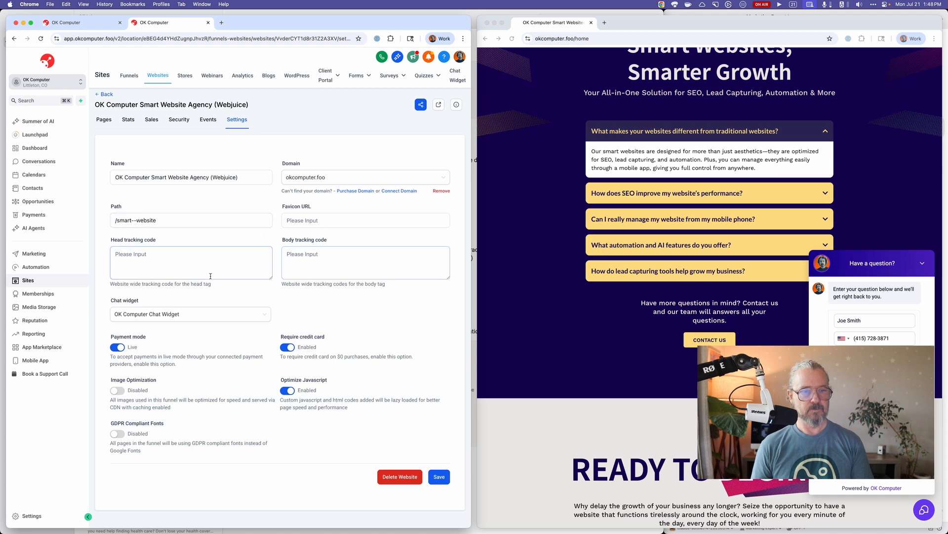
{"action": "left_click", "coordinate": [207, 318]}
{"action": "left_click", "coordinate": [201, 331]}
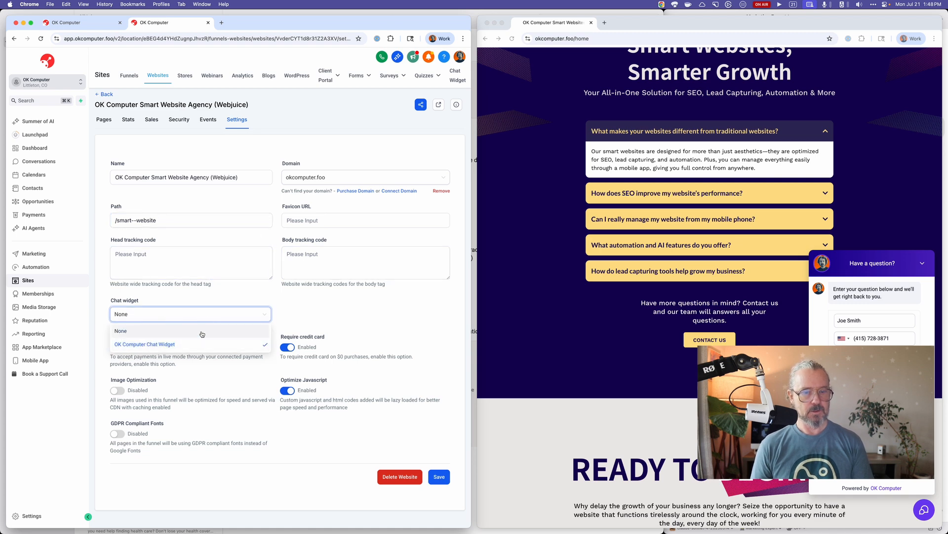
{"action": "left_click", "coordinate": [213, 314]}
{"action": "left_click", "coordinate": [210, 345]}
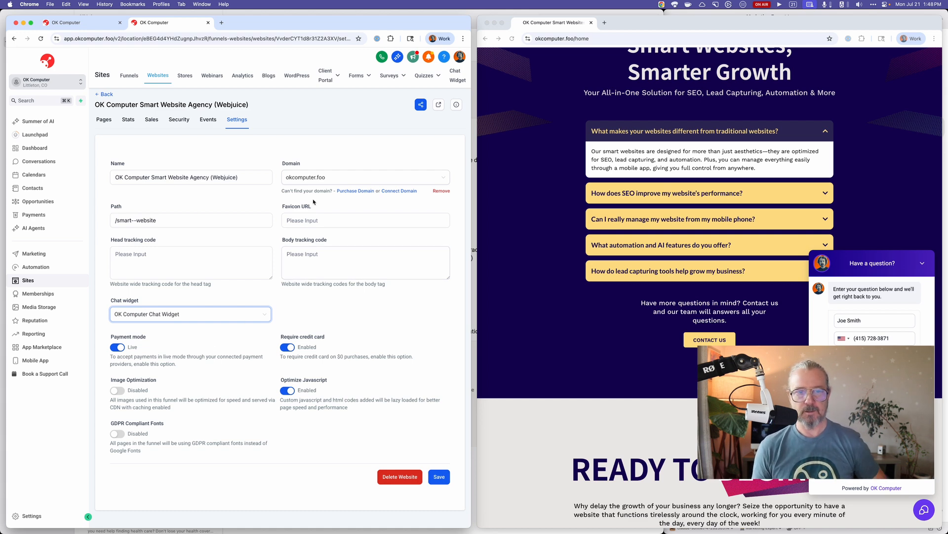
{"action": "left_click", "coordinate": [209, 120]}
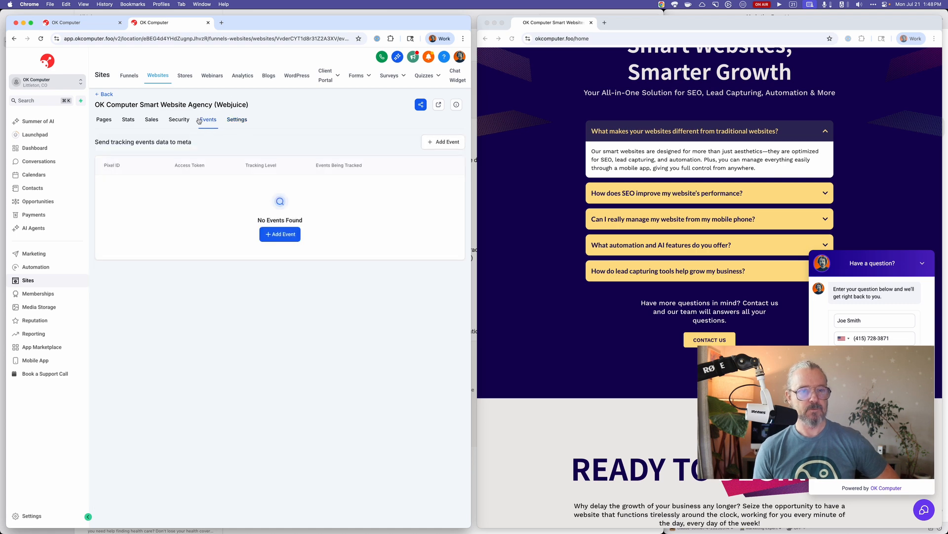
{"action": "left_click", "coordinate": [180, 121]}
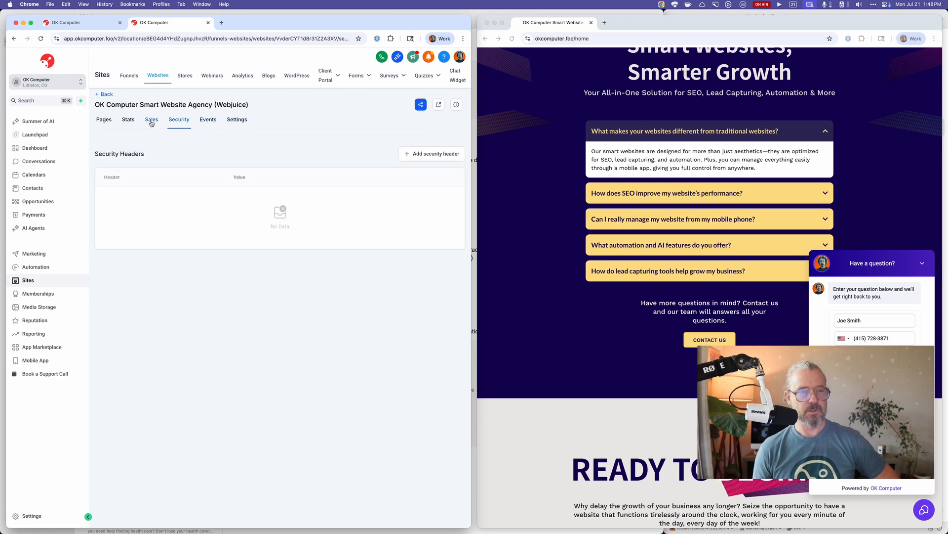
Review the Summer of AI offer with its AI Employee plan price and billing choices, and cancel the opt-in.
{"action": "left_click", "coordinate": [53, 124]}
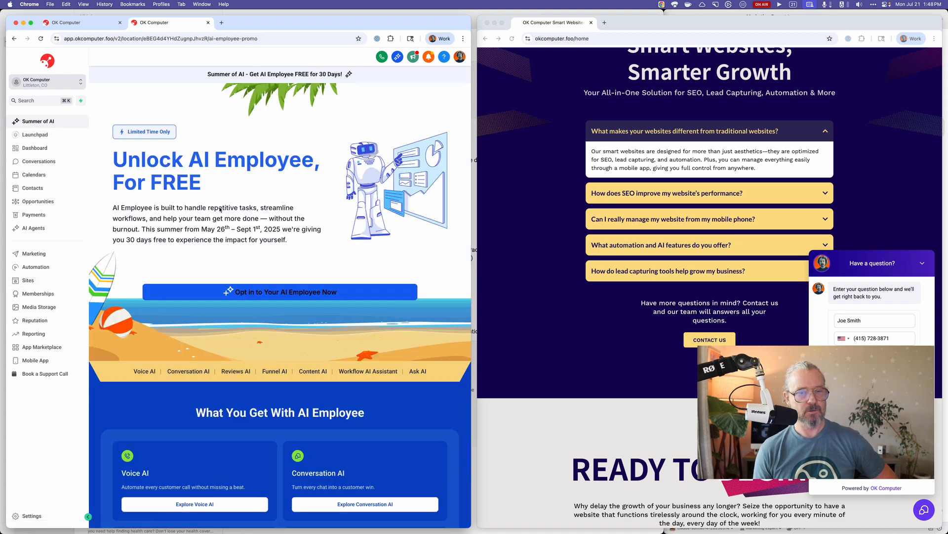
{"action": "left_click", "coordinate": [270, 289]}
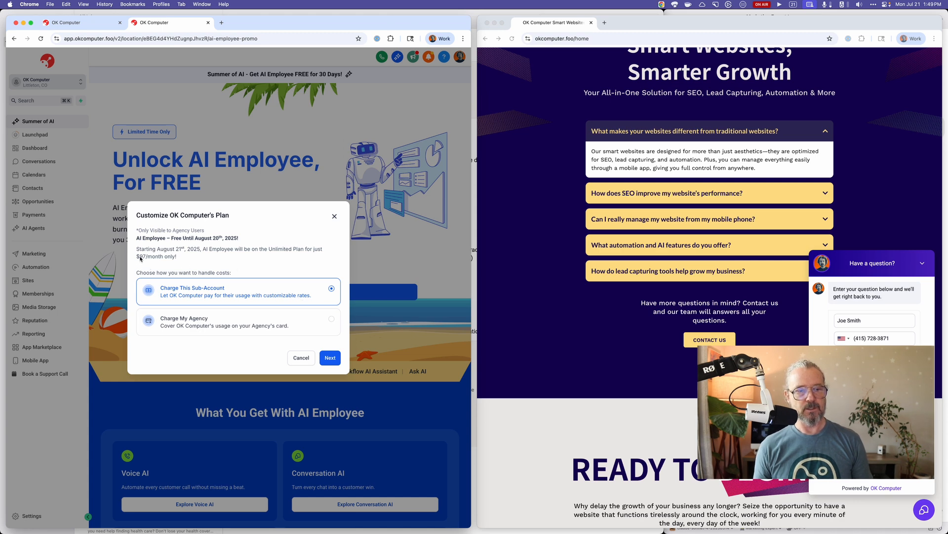
{"action": "left_click_drag", "start_coordinate": [134, 257], "coordinate": [176, 264]}
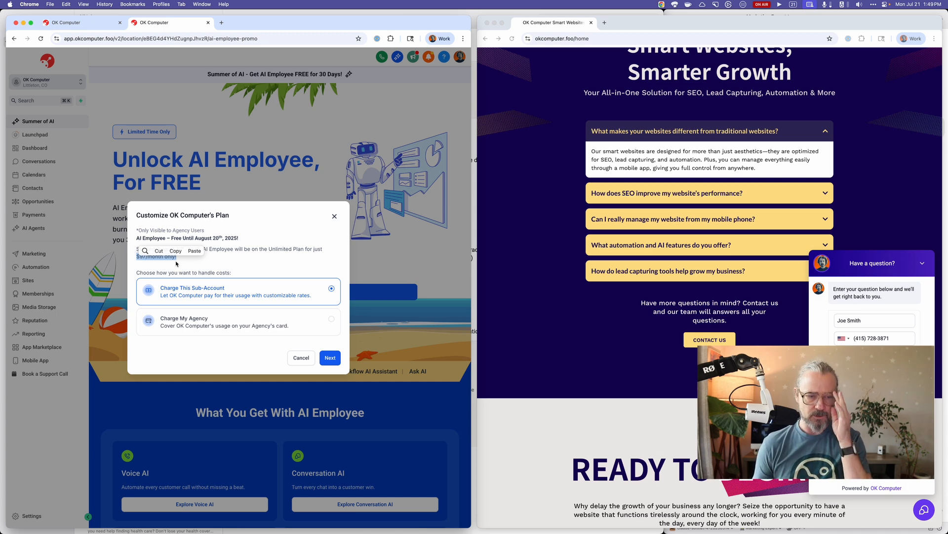
{"action": "left_click", "coordinate": [300, 358]}
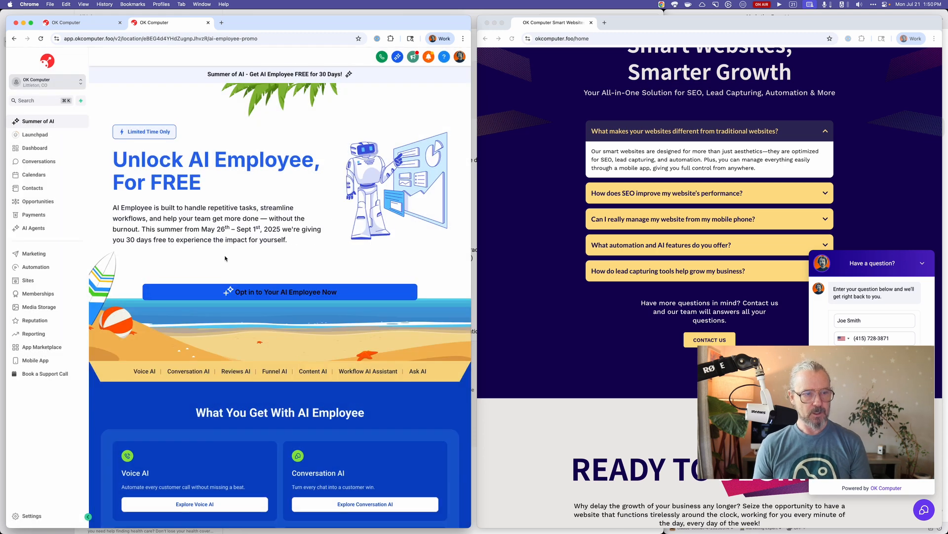
Look over the conversations inbox, the Voice AI agents, and the Glitch bot's actions and bot creation options under Conversation AI.
{"action": "left_click", "coordinate": [43, 162]}
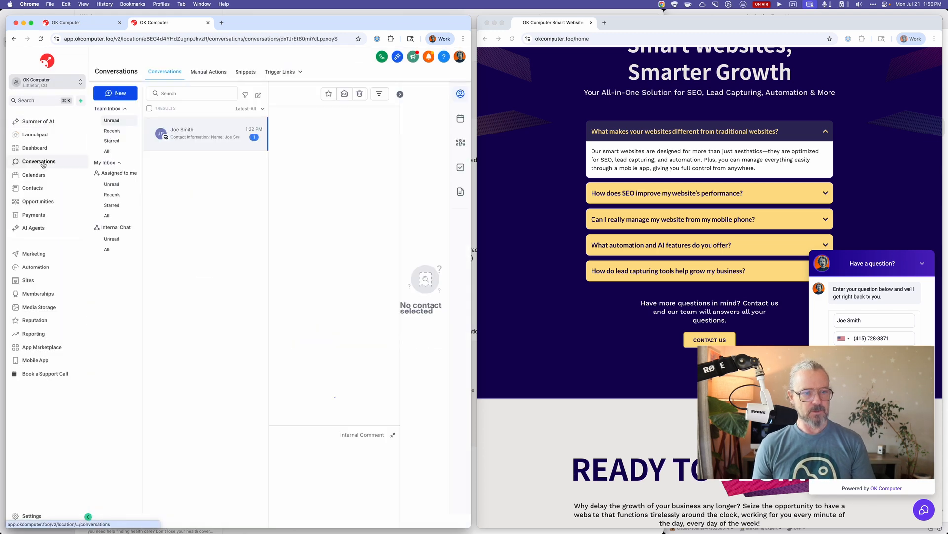
{"action": "left_click", "coordinate": [38, 227]}
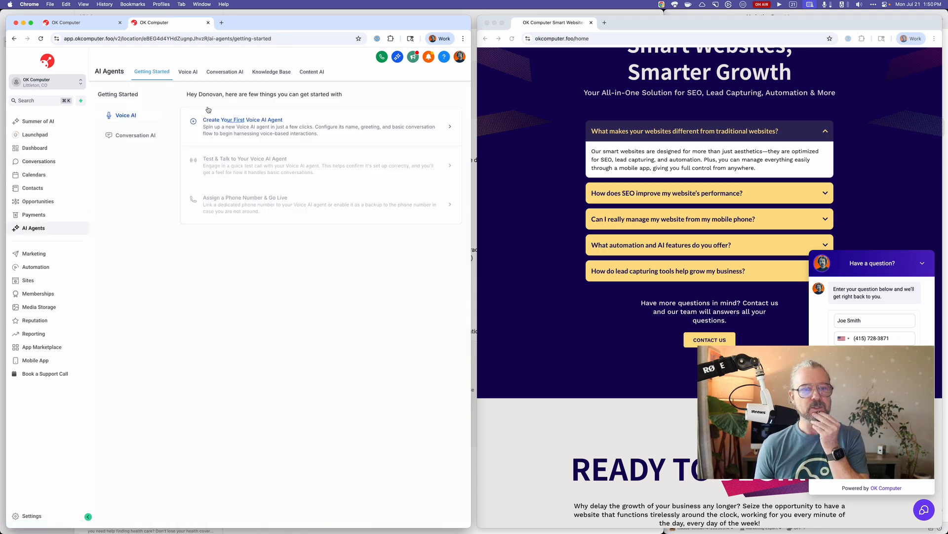
{"action": "left_click", "coordinate": [192, 78]}
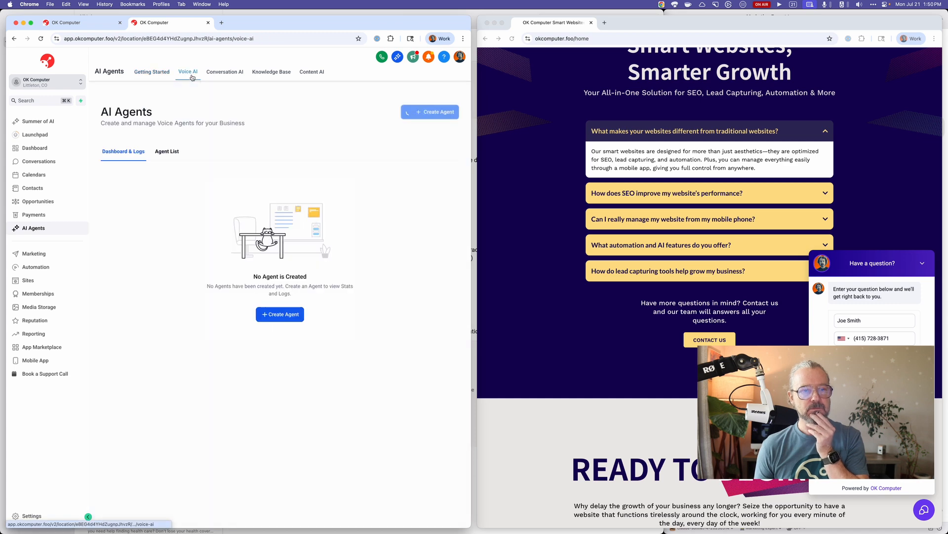
{"action": "left_click", "coordinate": [221, 73]}
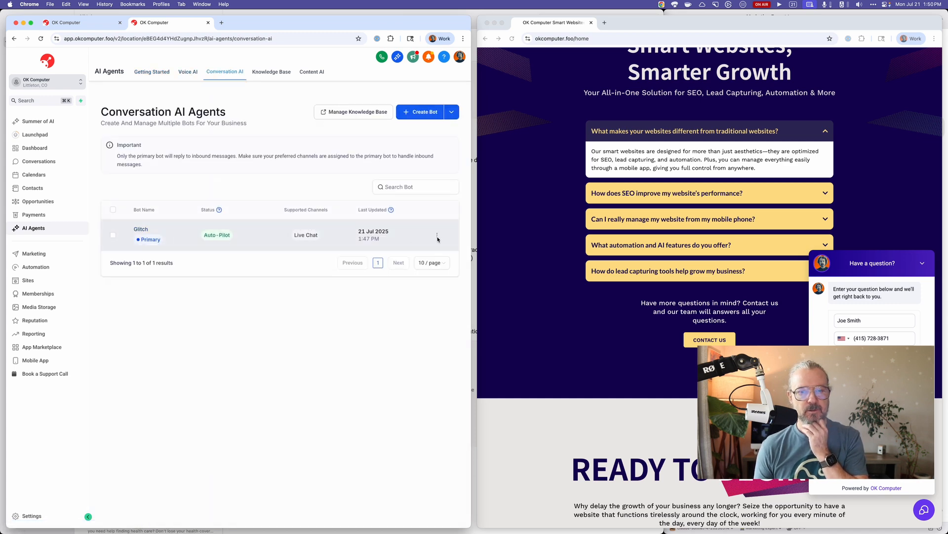
{"action": "left_click", "coordinate": [437, 236]}
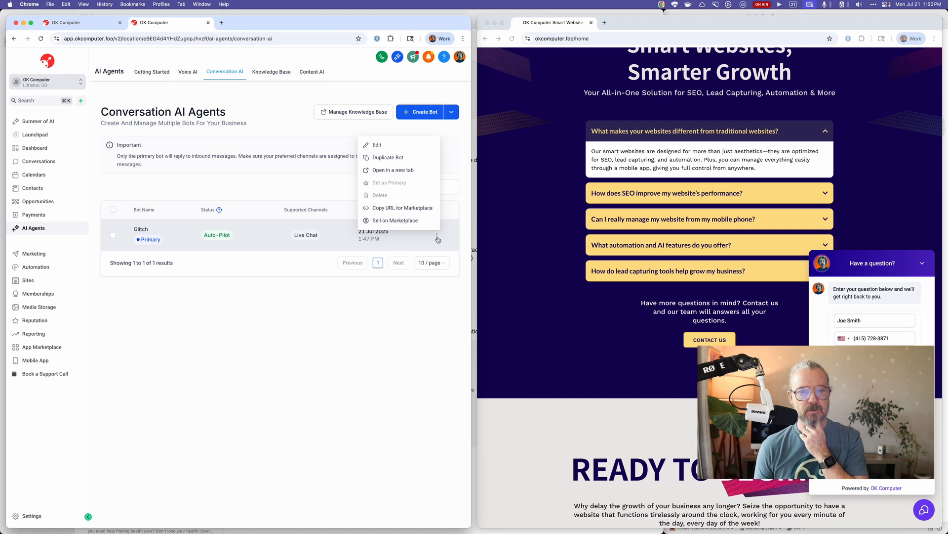
{"action": "left_click", "coordinate": [409, 315]}
{"action": "left_click", "coordinate": [453, 114]}
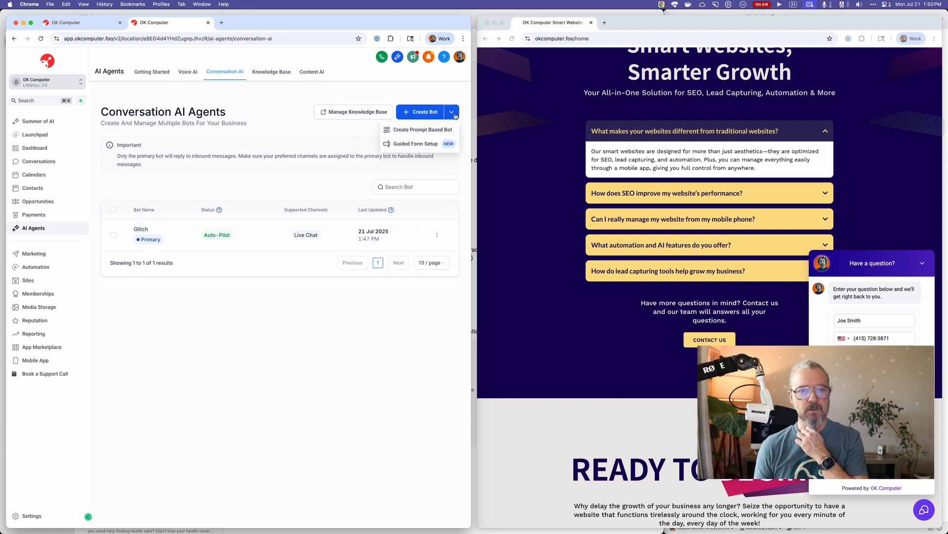
{"action": "left_click", "coordinate": [403, 311]}
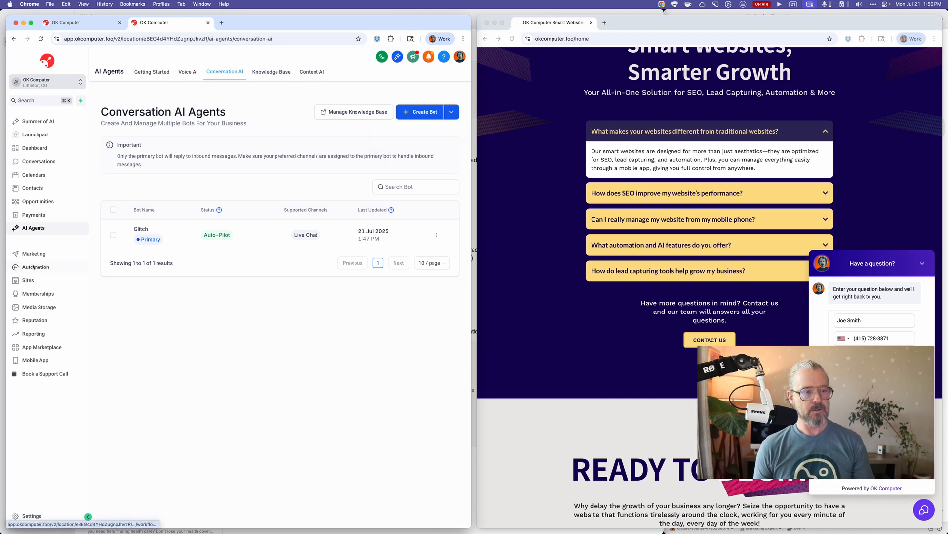
Reopen the OK Computer Smart Website Agency (Webjuice) site settings and check that OK Computer Chat Widget is the selected chat widget.
{"action": "left_click", "coordinate": [28, 280]}
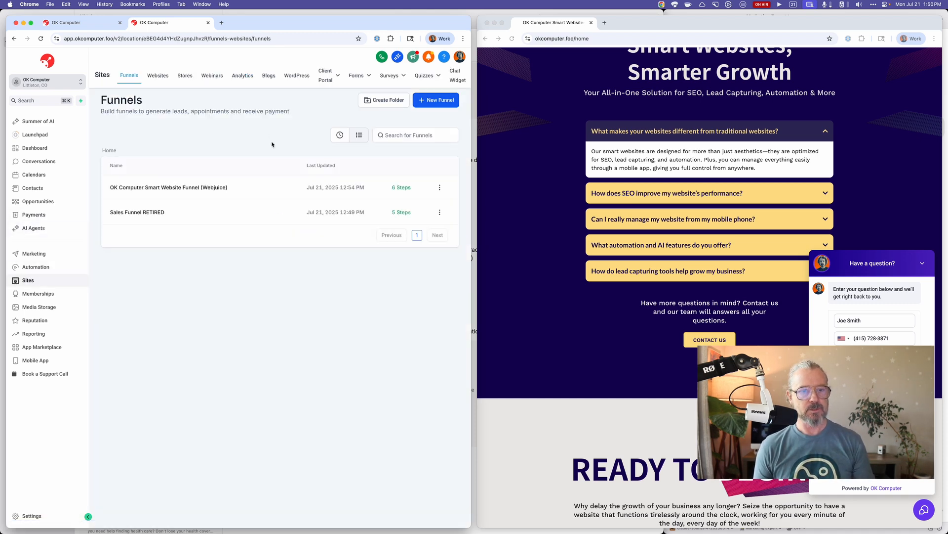
{"action": "left_click", "coordinate": [217, 187]}
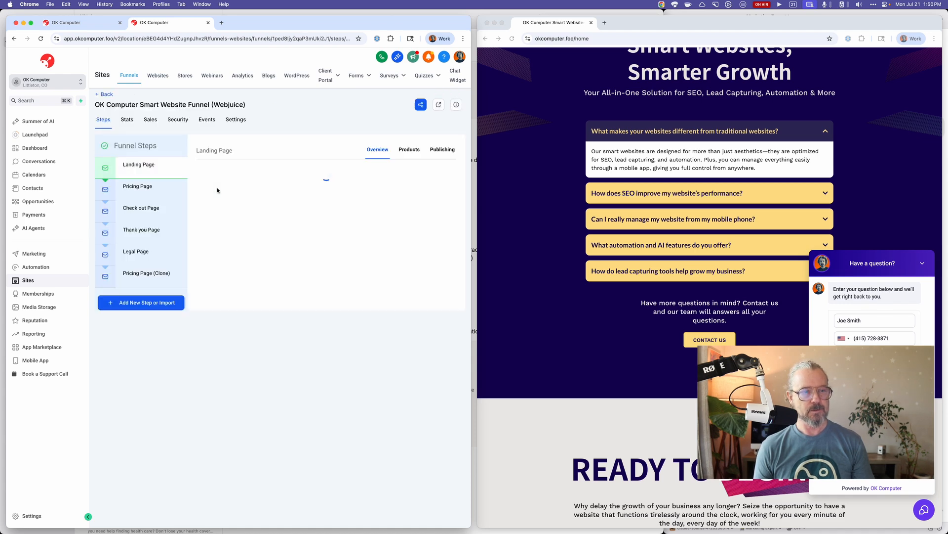
{"action": "left_click", "coordinate": [158, 75]}
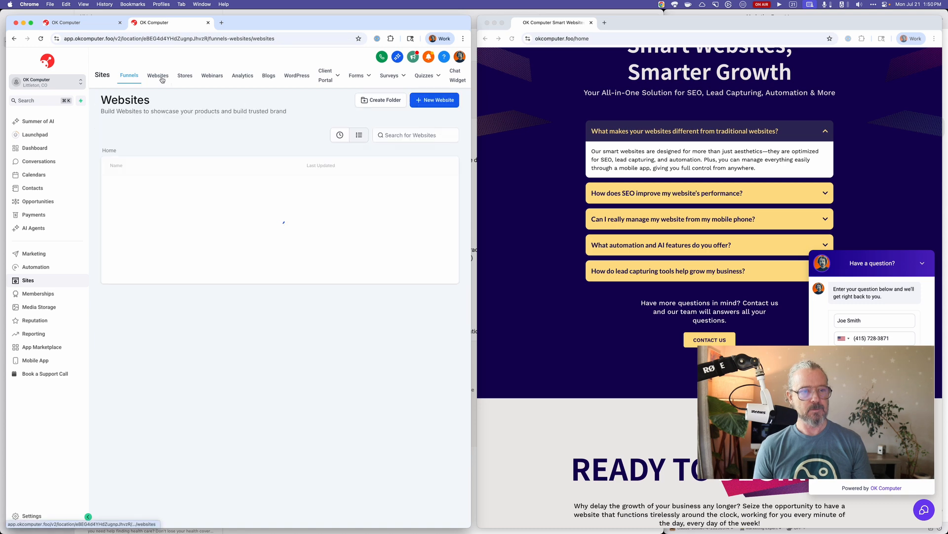
{"action": "left_click", "coordinate": [134, 189]}
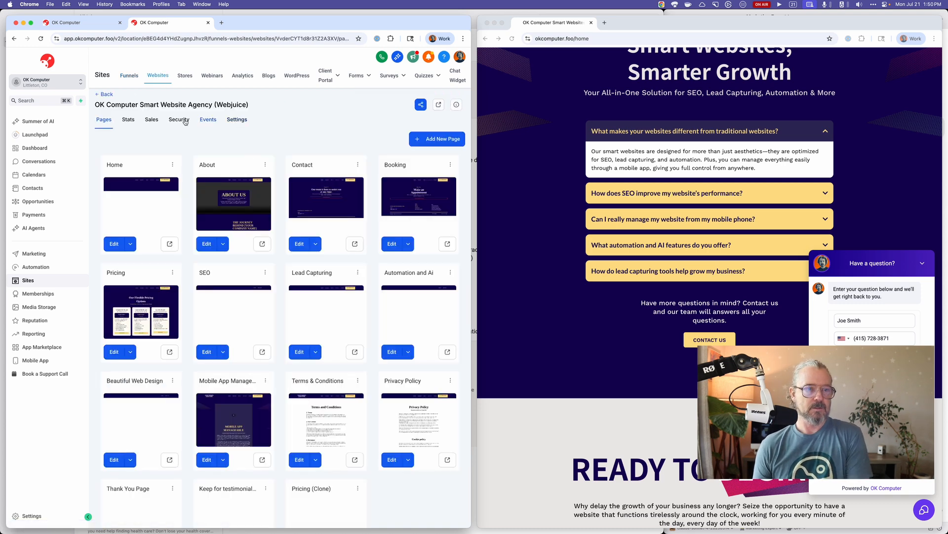
{"action": "left_click", "coordinate": [237, 121]}
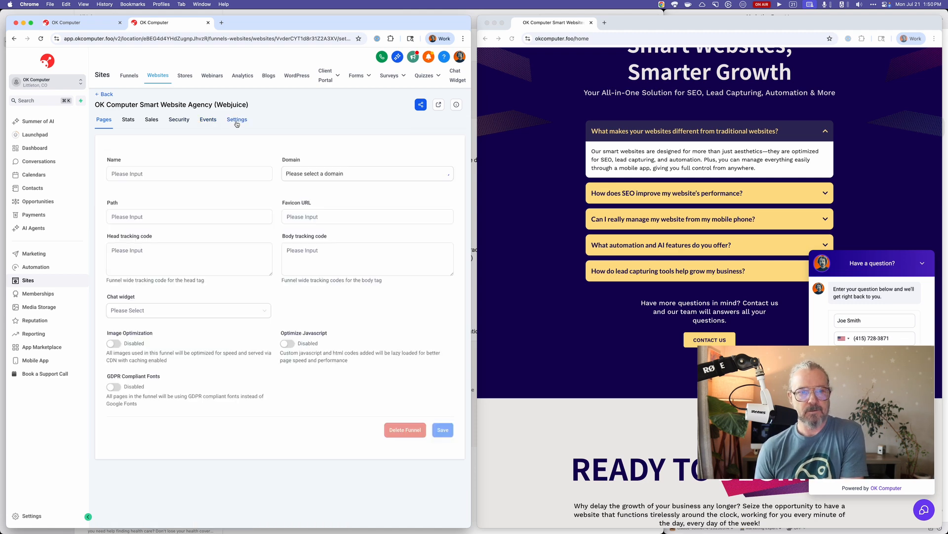
{"action": "left_click", "coordinate": [206, 313]}
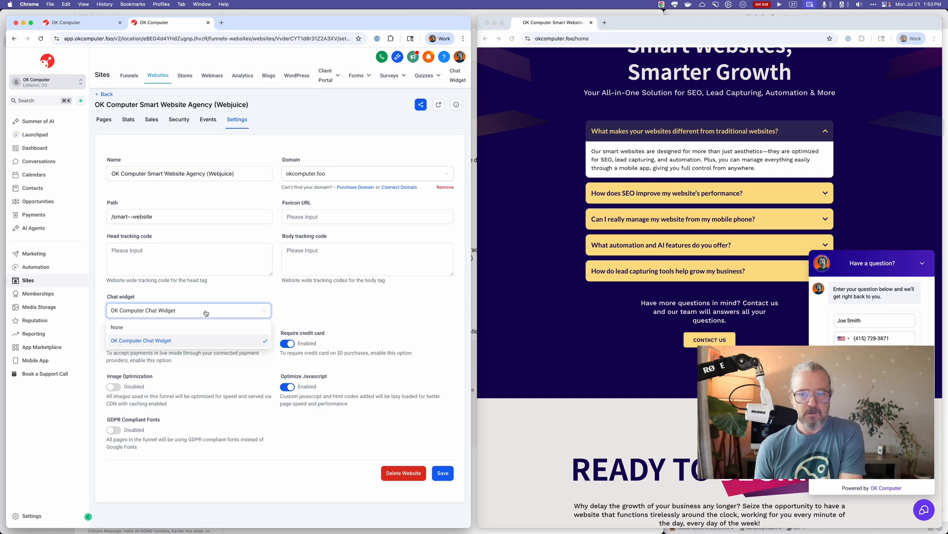
{"action": "left_click", "coordinate": [186, 346]}
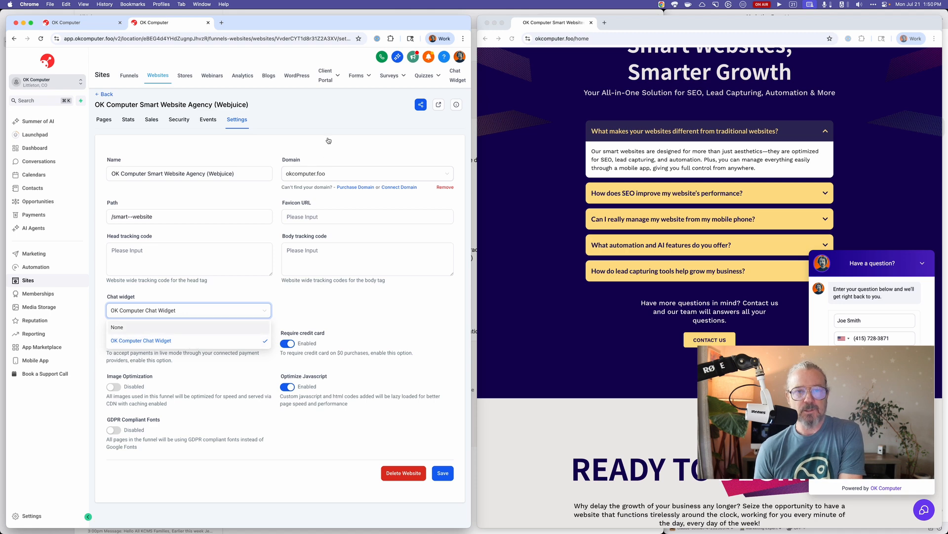
Open the list of website chat widgets, check the actions for OK Computer Chat Widget, and widen the browser window.
{"action": "left_click", "coordinate": [456, 76]}
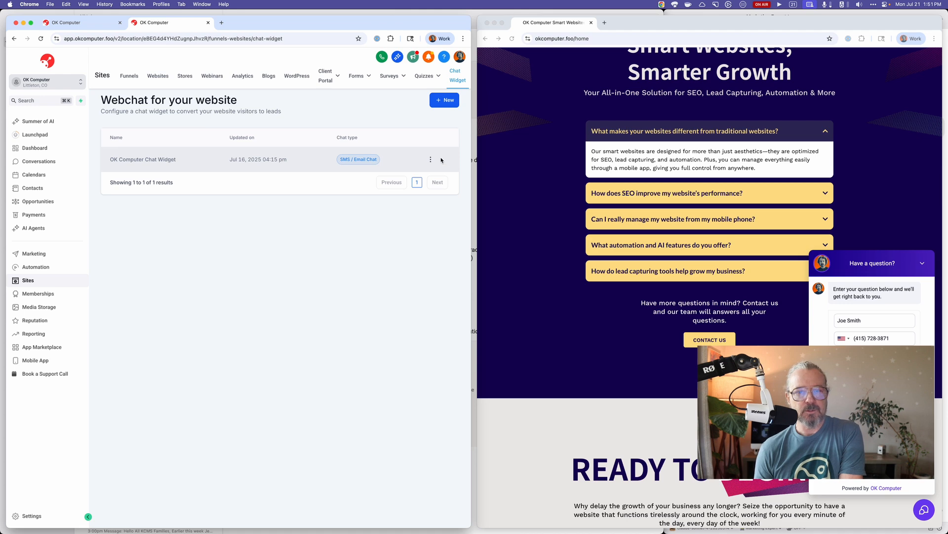
{"action": "left_click", "coordinate": [430, 160]}
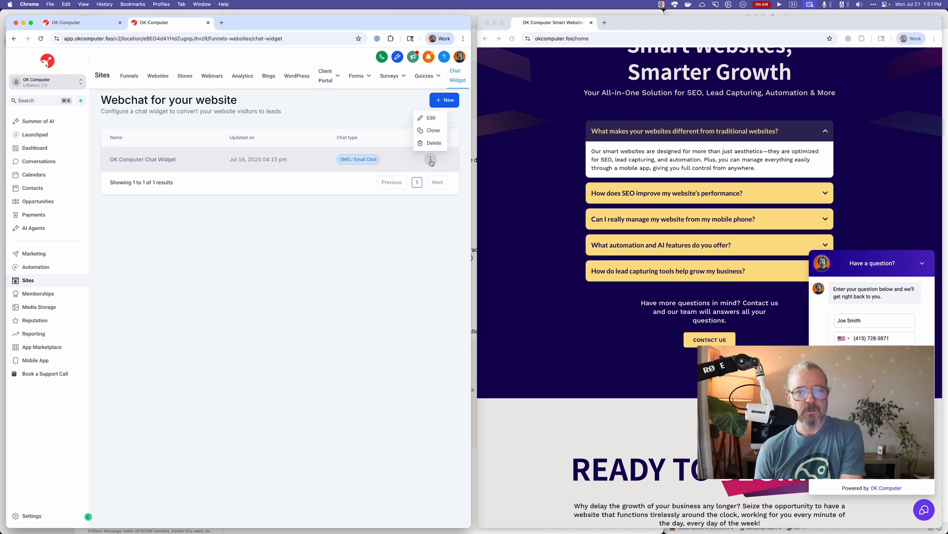
{"action": "left_click", "coordinate": [358, 258]}
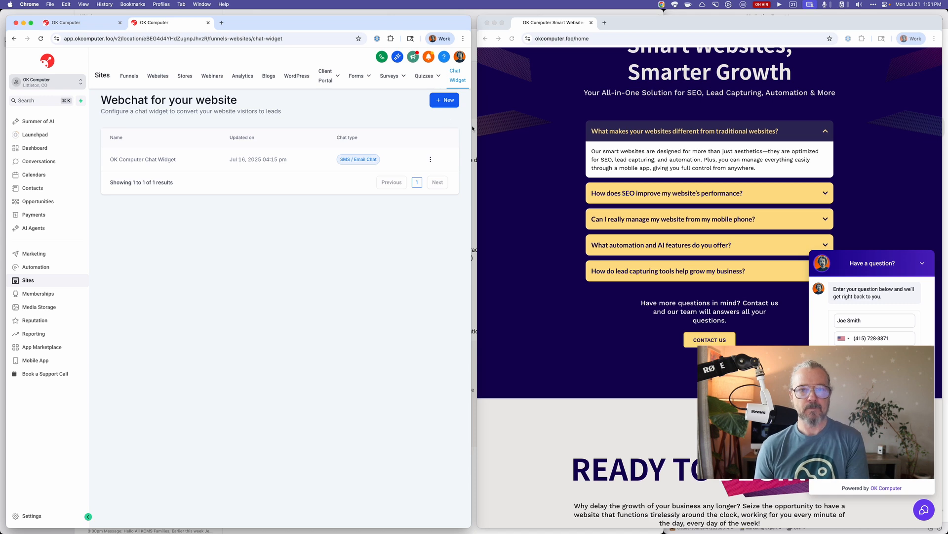
{"action": "left_click_drag", "start_coordinate": [471, 129], "coordinate": [568, 133]}
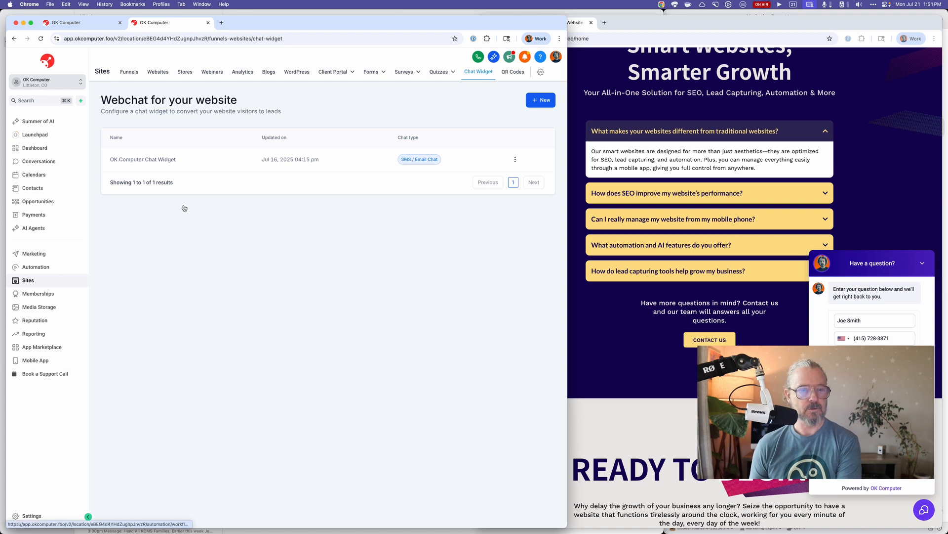
Look over the settings, tracking events and pages of the OK Computer Smart Website Agency (Webjuice) website.
{"action": "left_click", "coordinate": [163, 72]}
{"action": "left_click", "coordinate": [224, 187]}
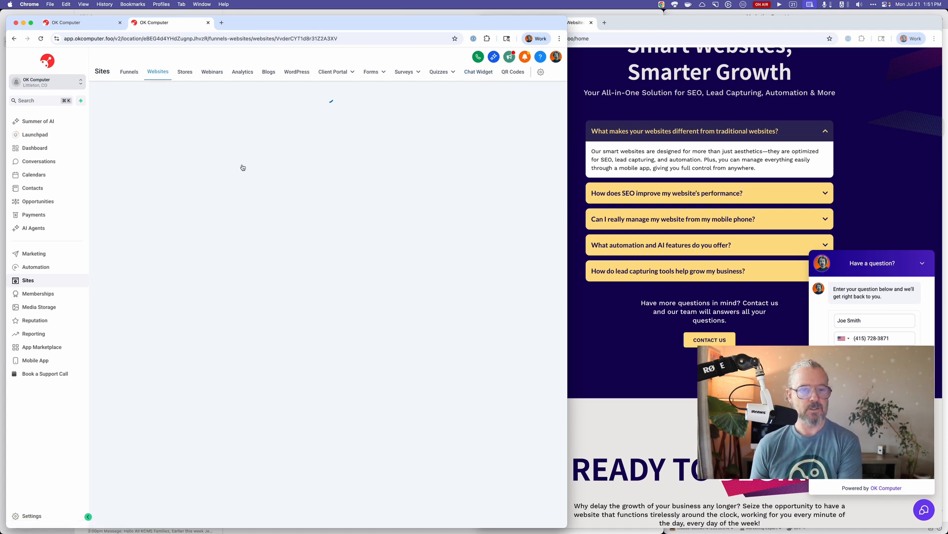
{"action": "left_click", "coordinate": [244, 122]}
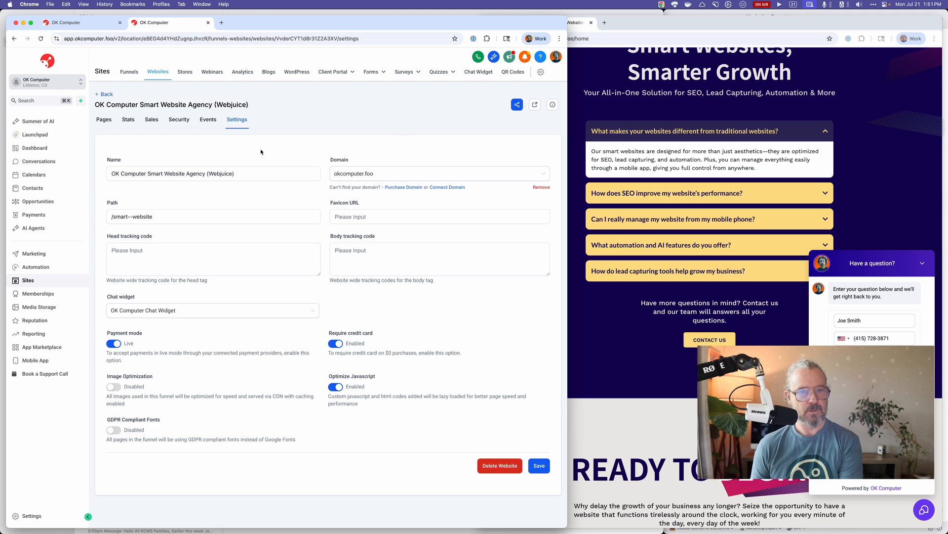
{"action": "left_click", "coordinate": [208, 119]}
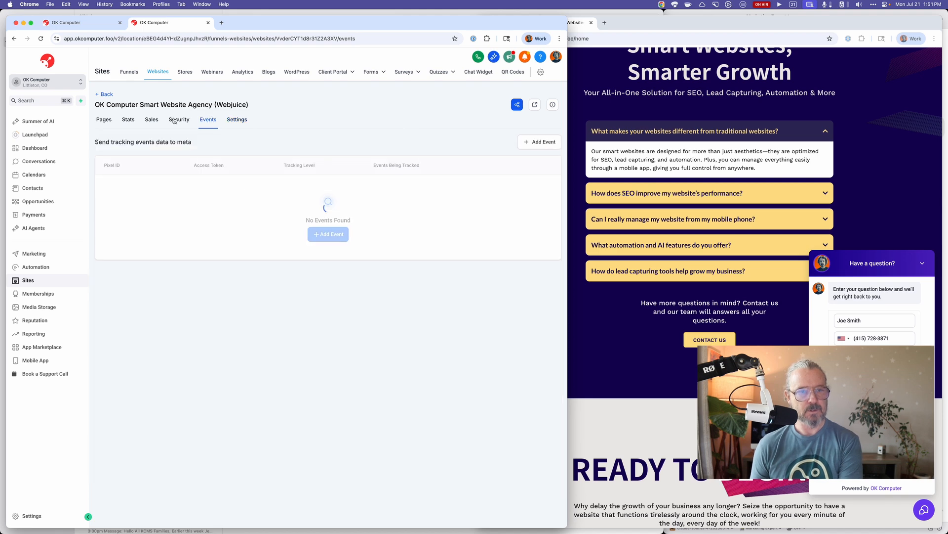
{"action": "left_click", "coordinate": [103, 119]}
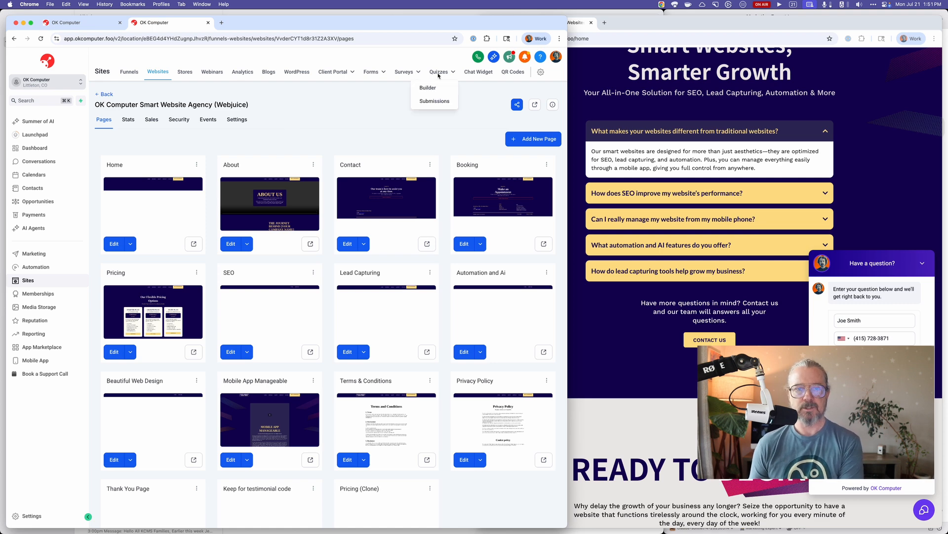
Create a new website chat widget of the Live Chat type and show its style options.
{"action": "left_click", "coordinate": [475, 73]}
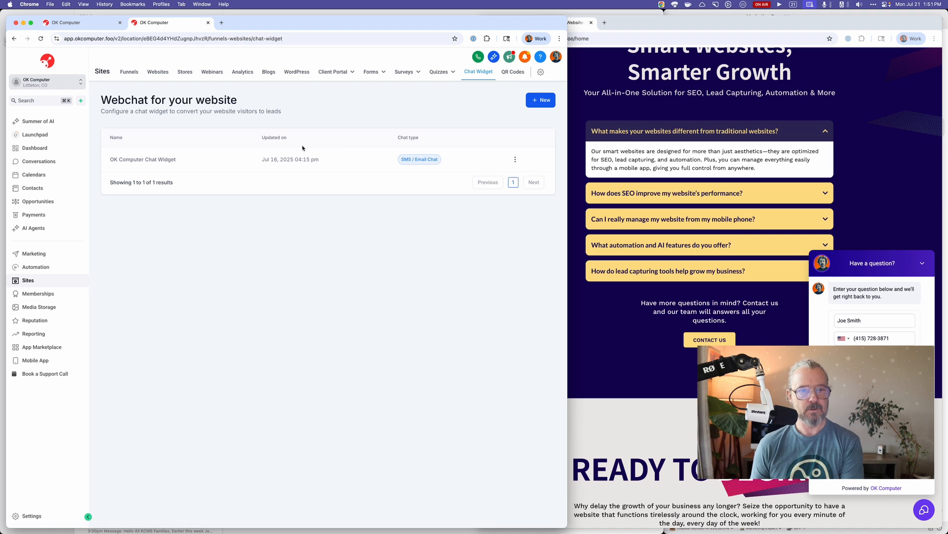
{"action": "left_click", "coordinate": [541, 100]}
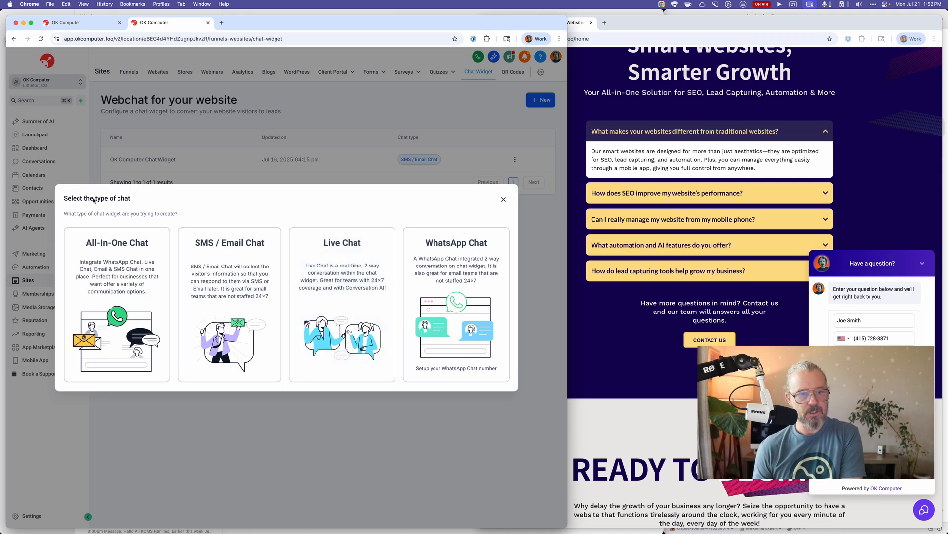
{"action": "left_click", "coordinate": [351, 261]}
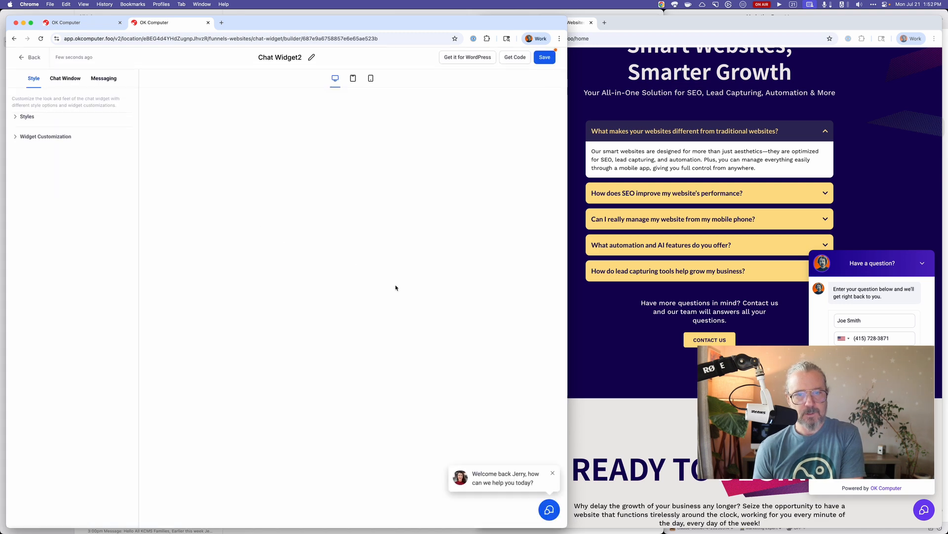
{"action": "left_click", "coordinate": [34, 118]}
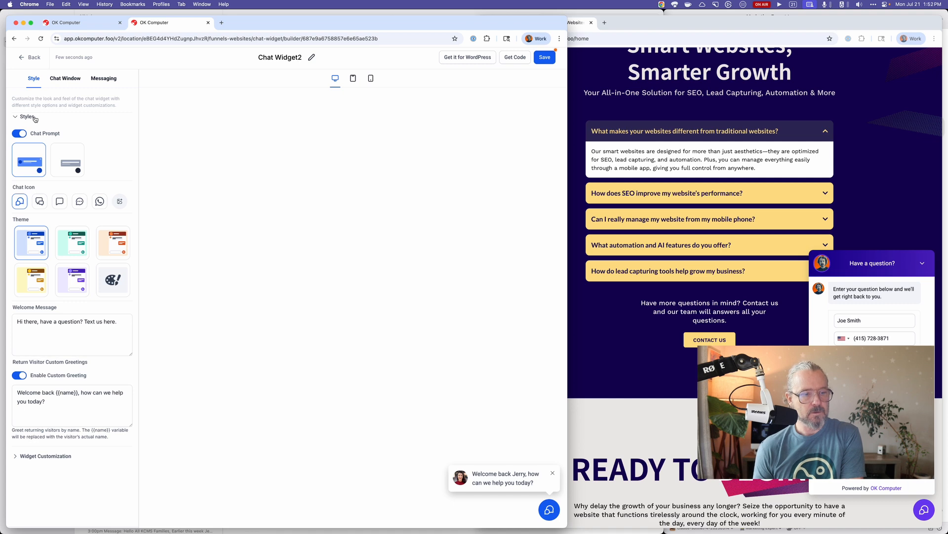
Look over the avatar, position and dimension options in the Live Chat widget's customization settings.
{"action": "left_click", "coordinate": [34, 117]}
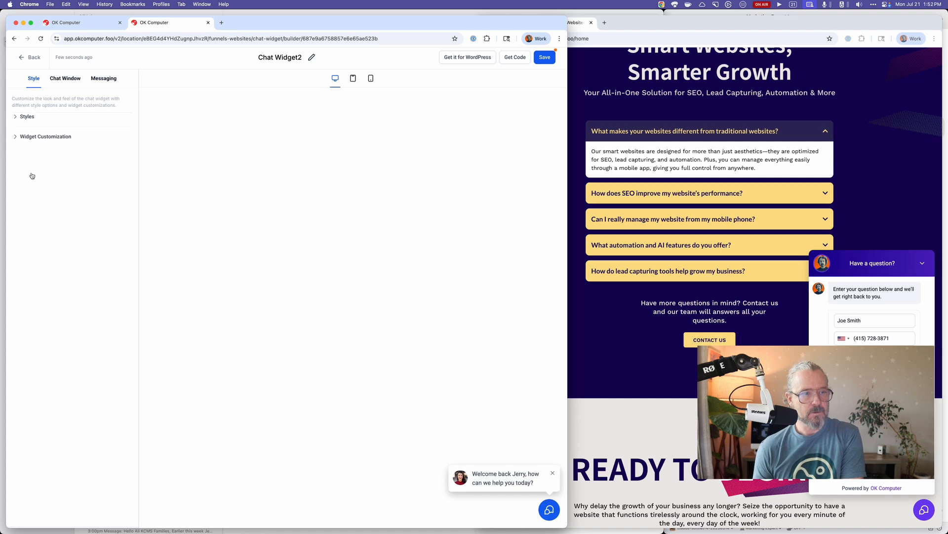
{"action": "left_click", "coordinate": [42, 141]}
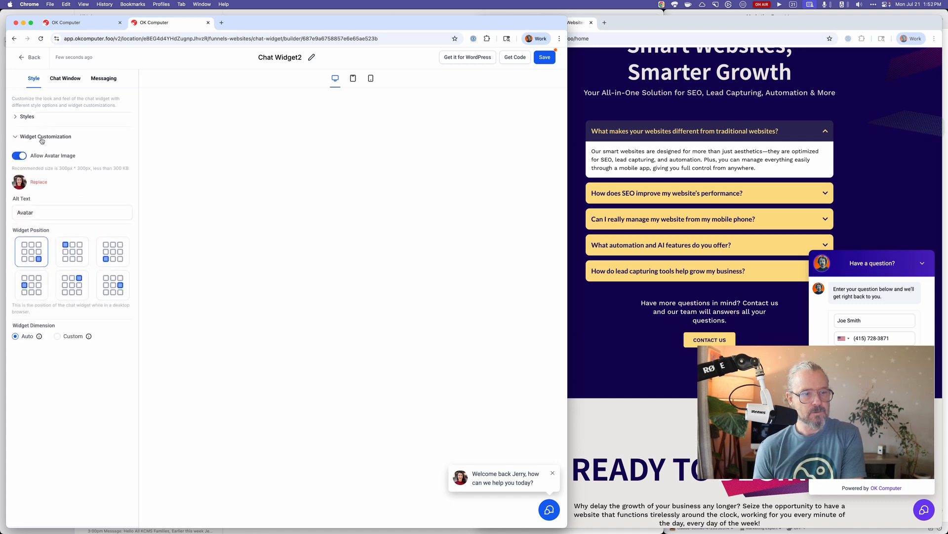
{"action": "left_click", "coordinate": [42, 140]}
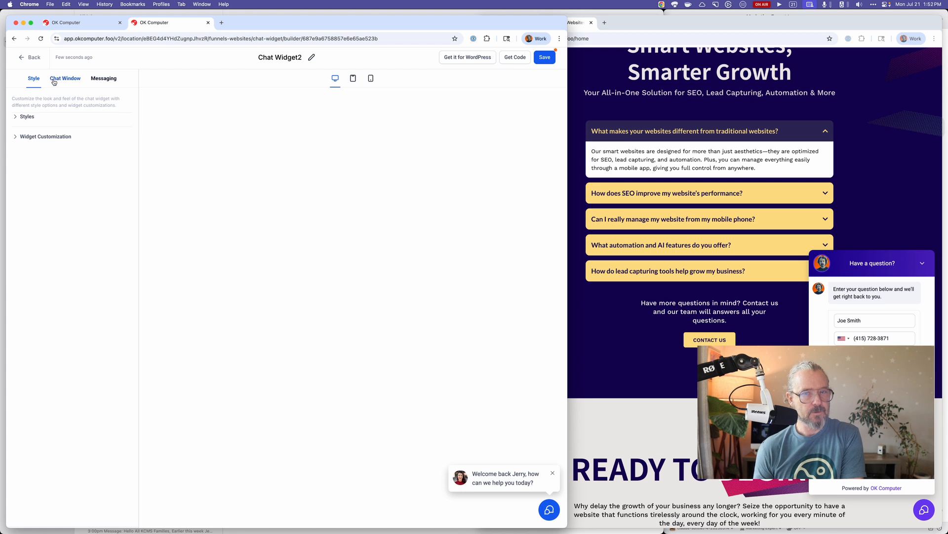
Review the Live Chat widget's chat window settings for title and intro, chat assignment, chat closing and additional options.
{"action": "left_click", "coordinate": [54, 80]}
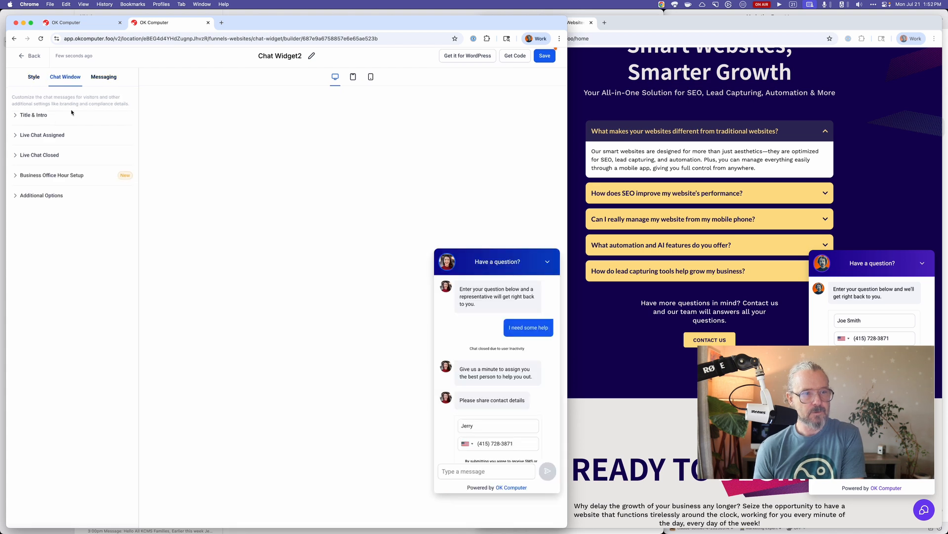
{"action": "left_click", "coordinate": [41, 117]}
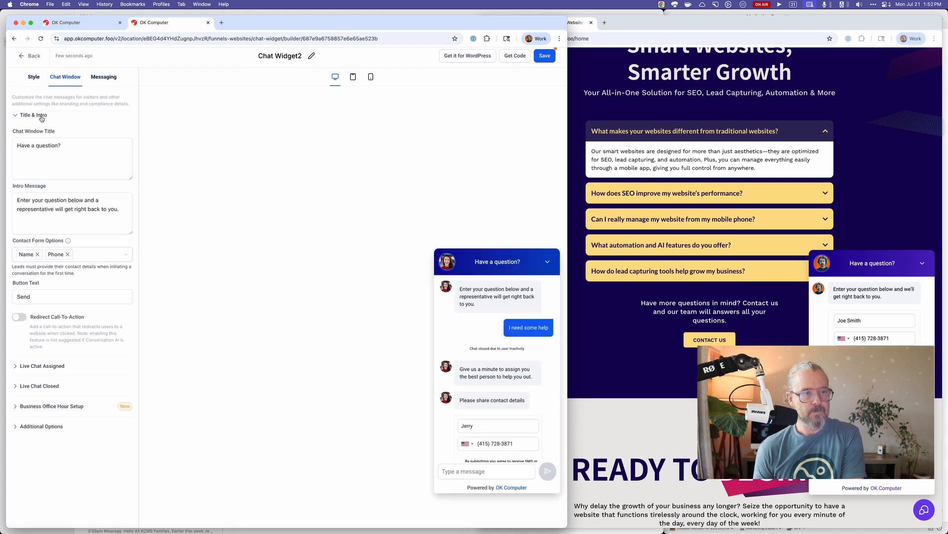
{"action": "left_click", "coordinate": [41, 116]}
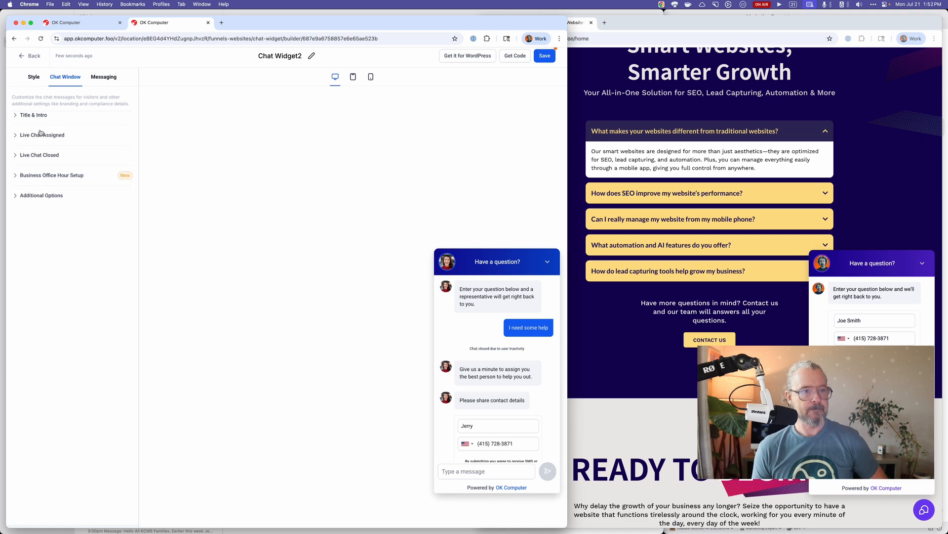
{"action": "left_click", "coordinate": [41, 136]}
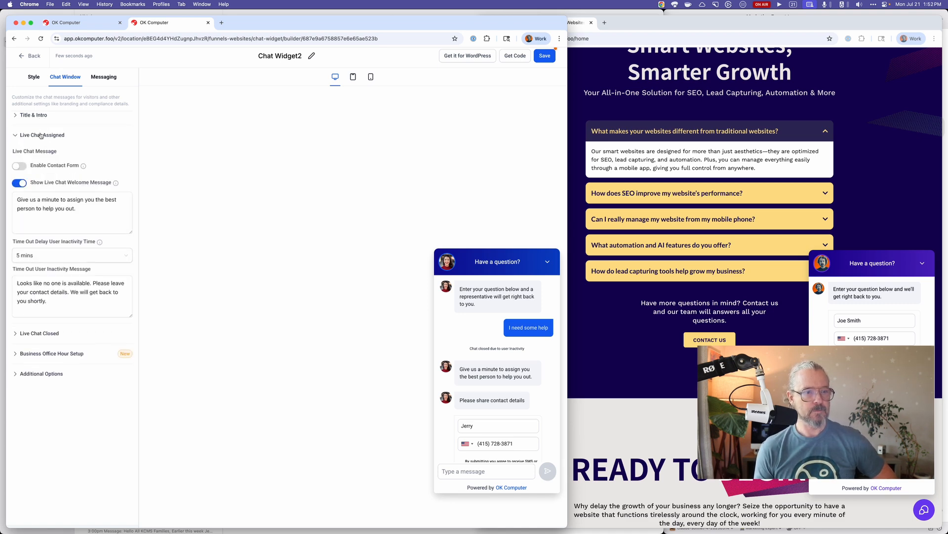
{"action": "left_click", "coordinate": [41, 135]}
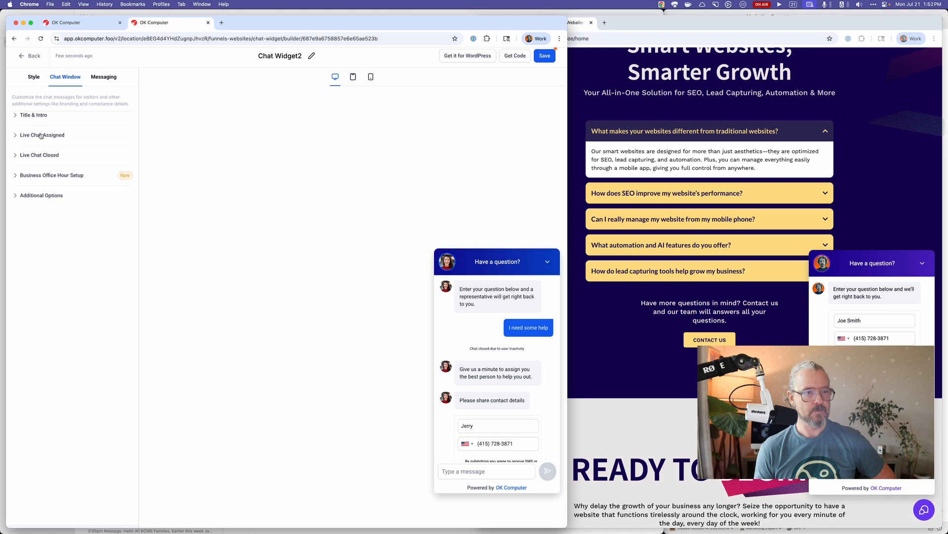
{"action": "left_click", "coordinate": [38, 157]}
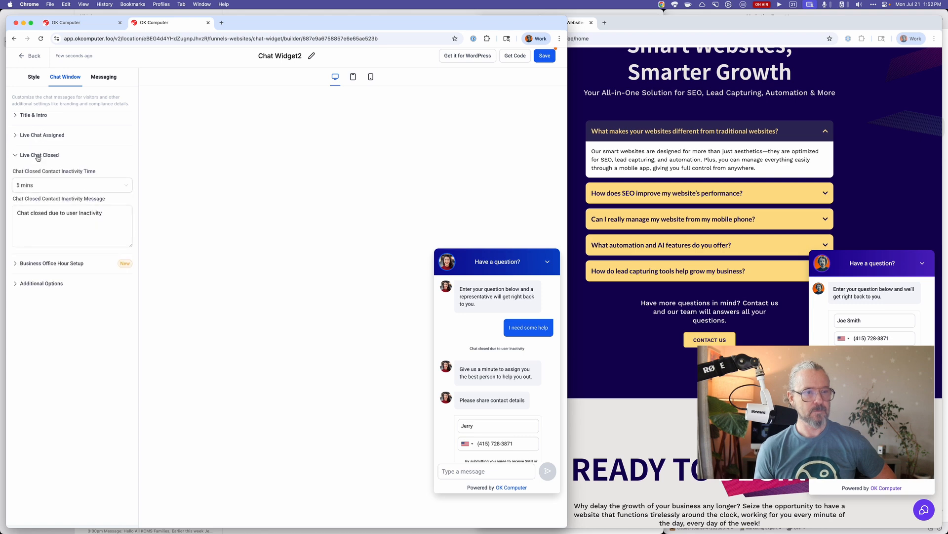
{"action": "left_click", "coordinate": [38, 156]}
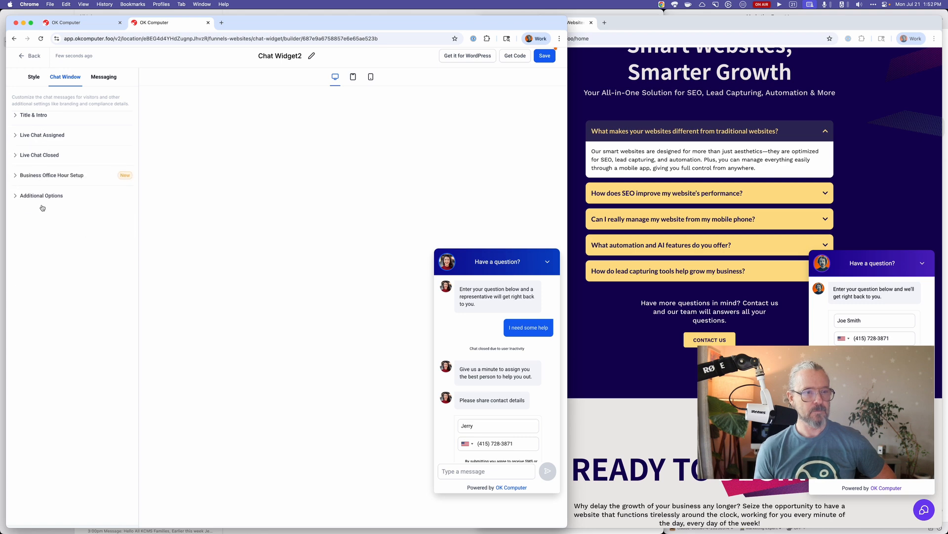
{"action": "left_click", "coordinate": [39, 196]}
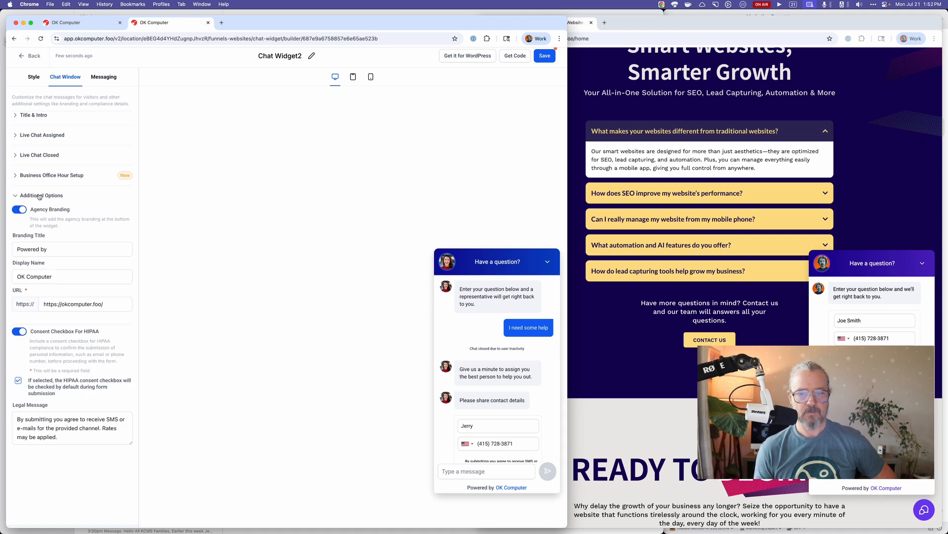
{"action": "left_click", "coordinate": [39, 196]}
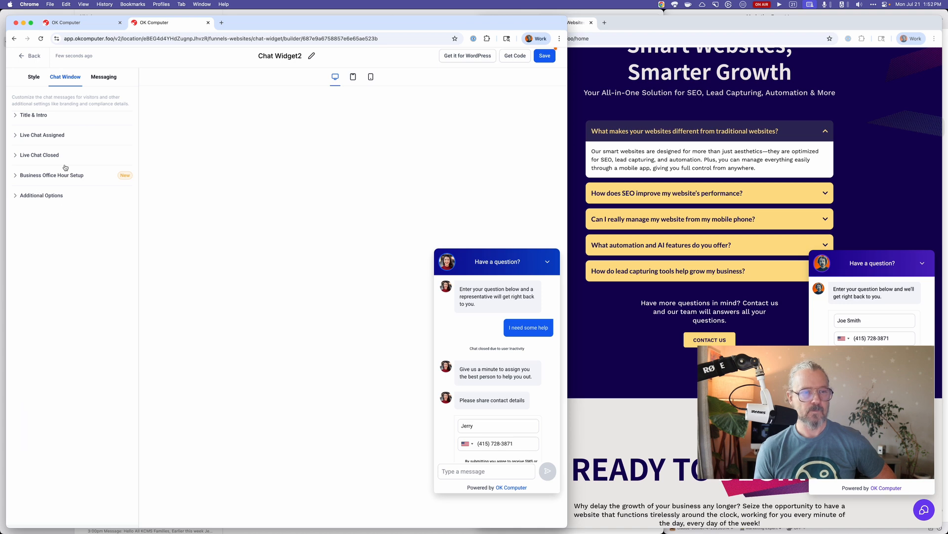
Review the acknowledgement message, feedback and icon settings of the Live Chat widget.
{"action": "left_click", "coordinate": [104, 79]}
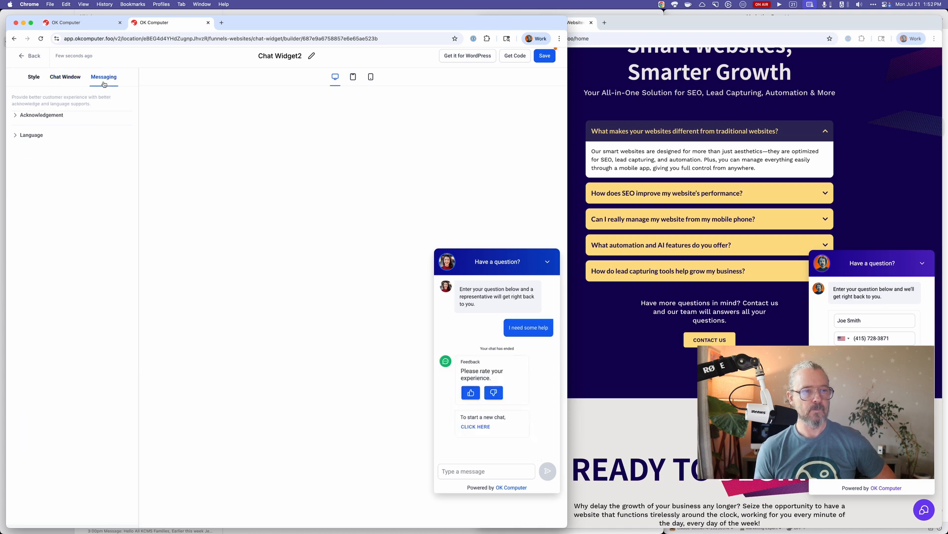
{"action": "left_click", "coordinate": [59, 118]}
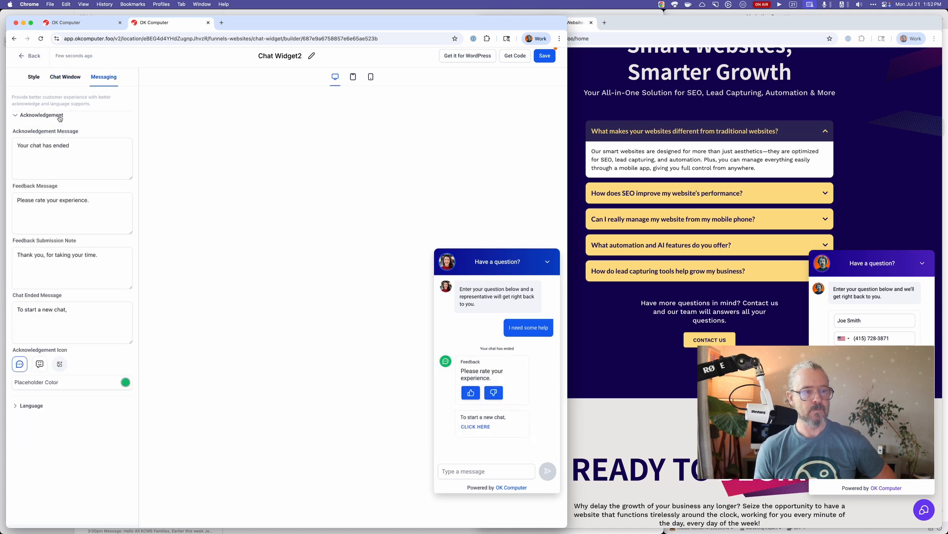
{"action": "left_click", "coordinate": [60, 117]}
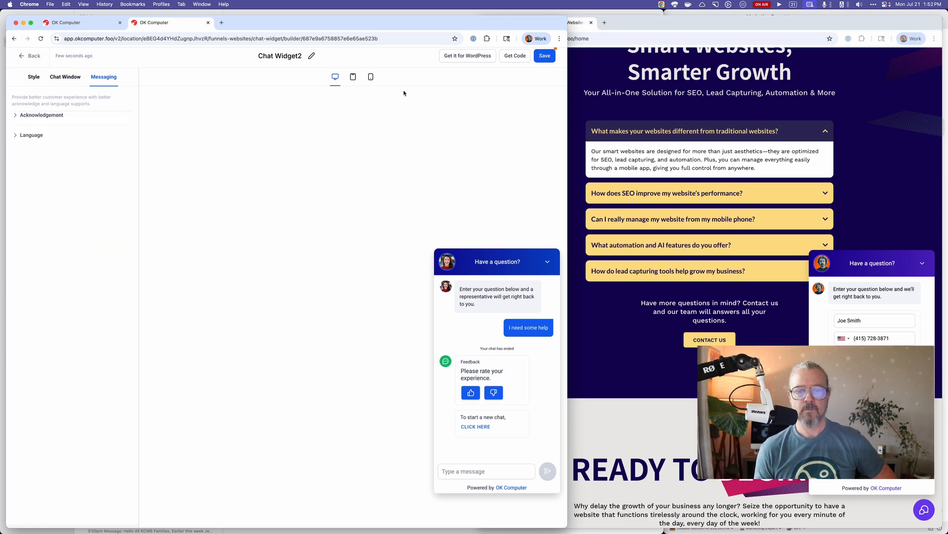
View the embed code of Chat Widget2, close it and return to the list of website chat widgets.
{"action": "left_click", "coordinate": [519, 56]}
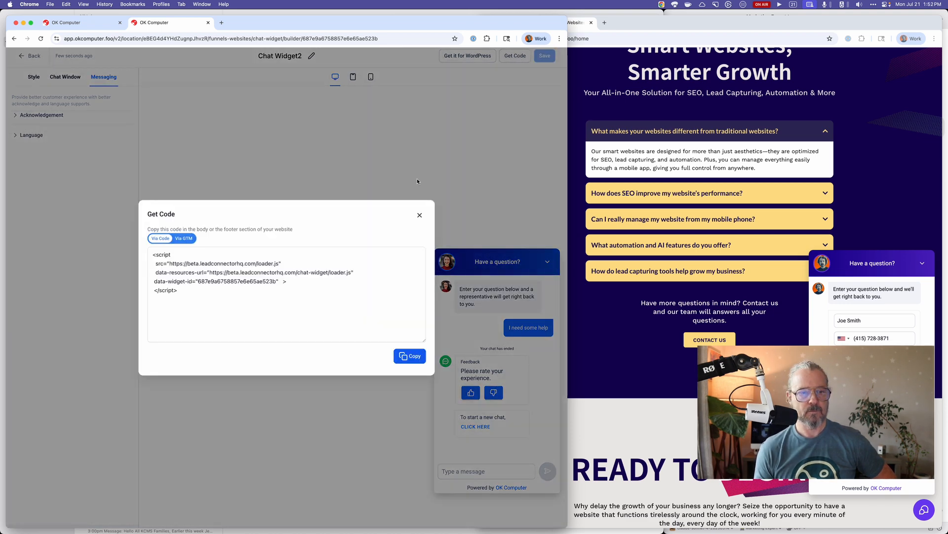
{"action": "left_click", "coordinate": [420, 214]}
{"action": "left_click", "coordinate": [32, 55]}
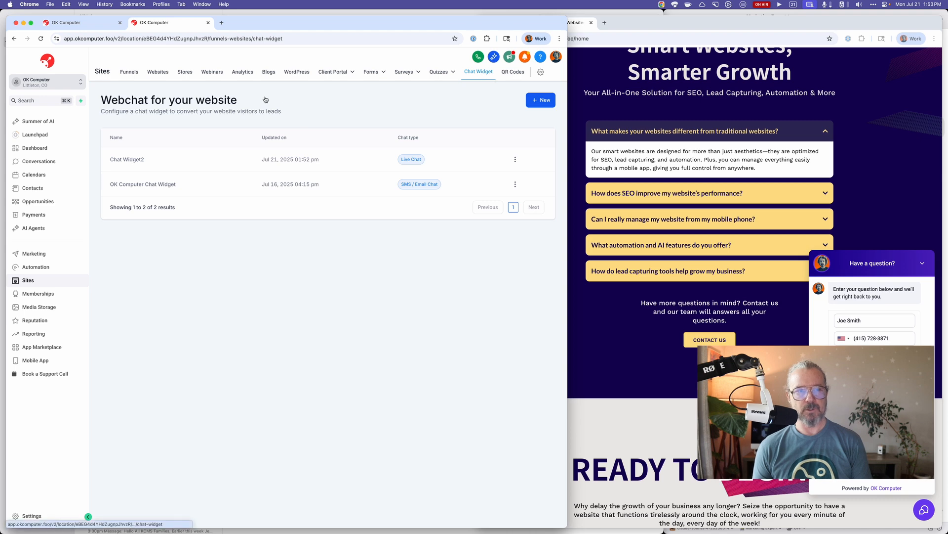
{"action": "left_click_drag", "start_coordinate": [102, 114], "coordinate": [287, 114]}
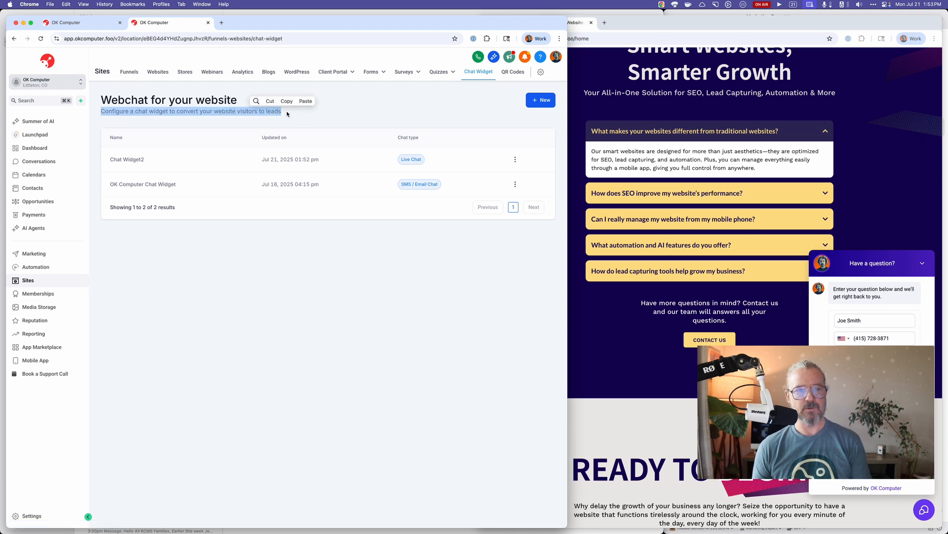
{"action": "left_click", "coordinate": [287, 114]}
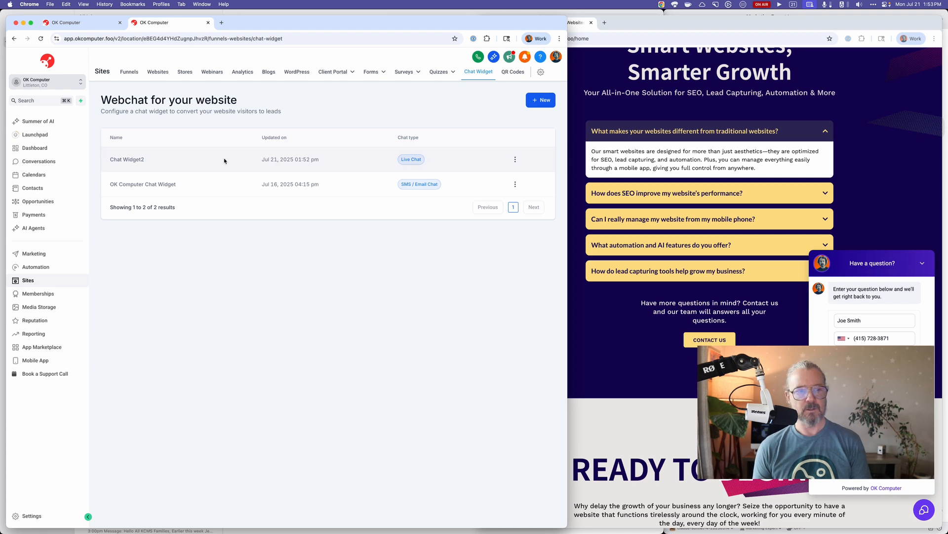
Open the Glitch bot's settings from the Conversation AI getting-started option for enabling Auto-Pilot on all chats.
{"action": "left_click", "coordinate": [51, 229]}
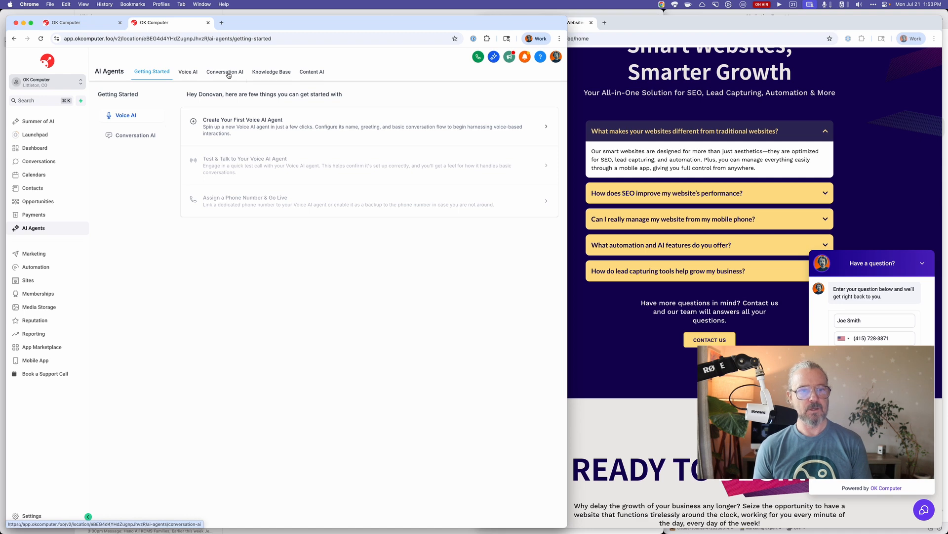
{"action": "left_click", "coordinate": [136, 135]}
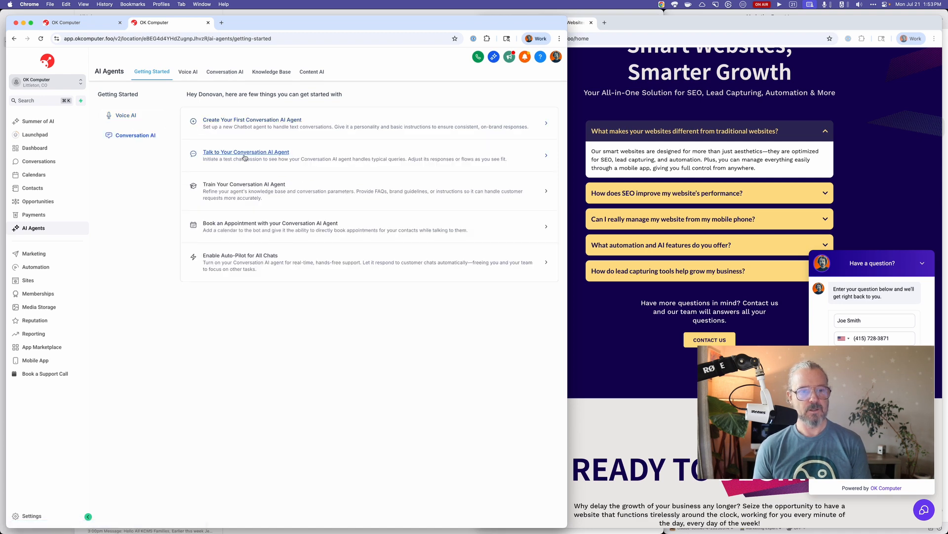
{"action": "left_click", "coordinate": [248, 255]}
{"action": "left_click", "coordinate": [269, 234]}
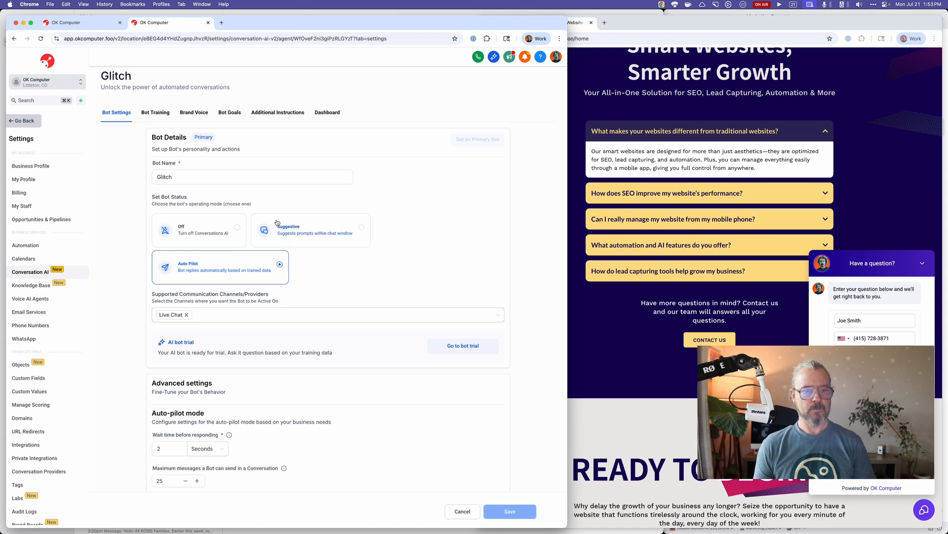
Add Chat Widget (SMS chat) to the Glitch bot's supported communication channels and save the bot.
{"action": "left_click", "coordinate": [235, 312]}
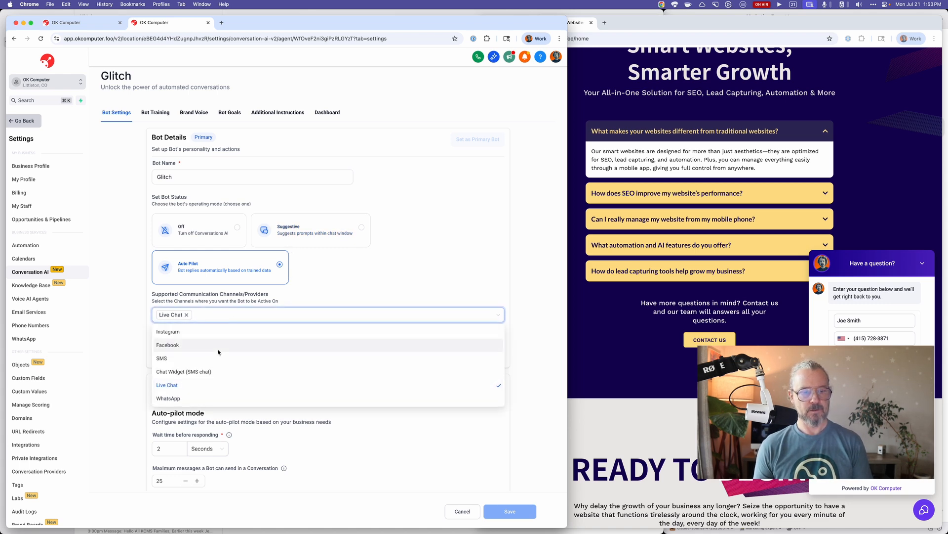
{"action": "left_click", "coordinate": [206, 374]}
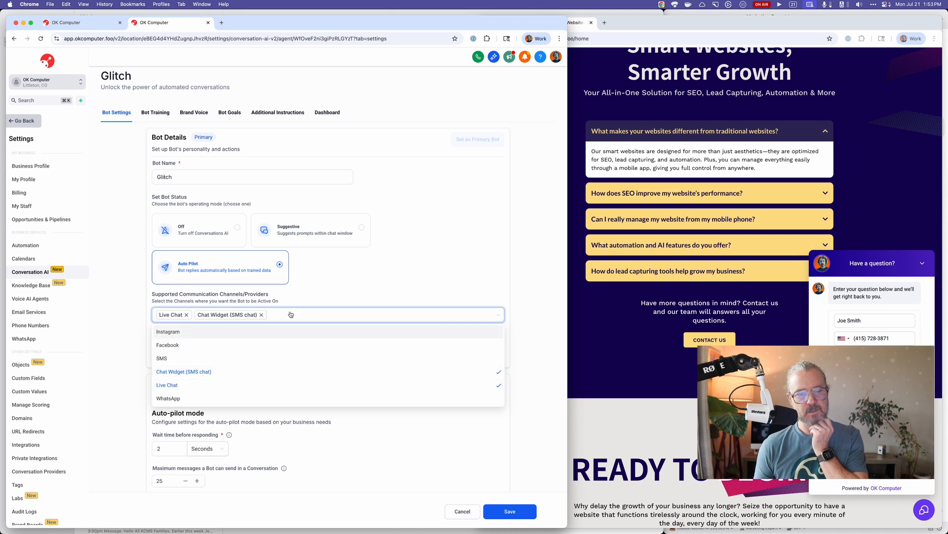
{"action": "left_click", "coordinate": [522, 393]}
{"action": "left_click", "coordinate": [507, 510]}
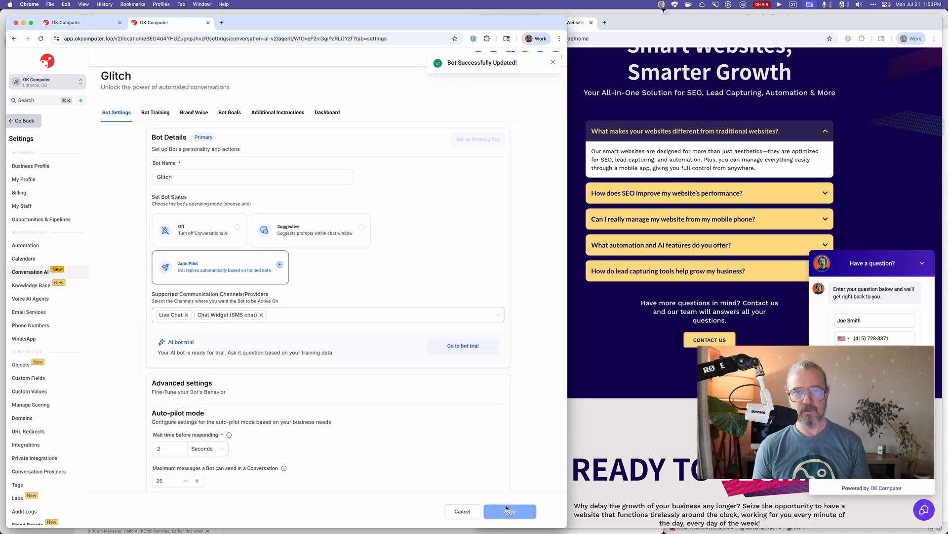
Reload the OK Computer website and check its chat widget by opening and closing the chat window.
{"action": "left_click", "coordinate": [771, 395]}
{"action": "key", "text": "super+r"}
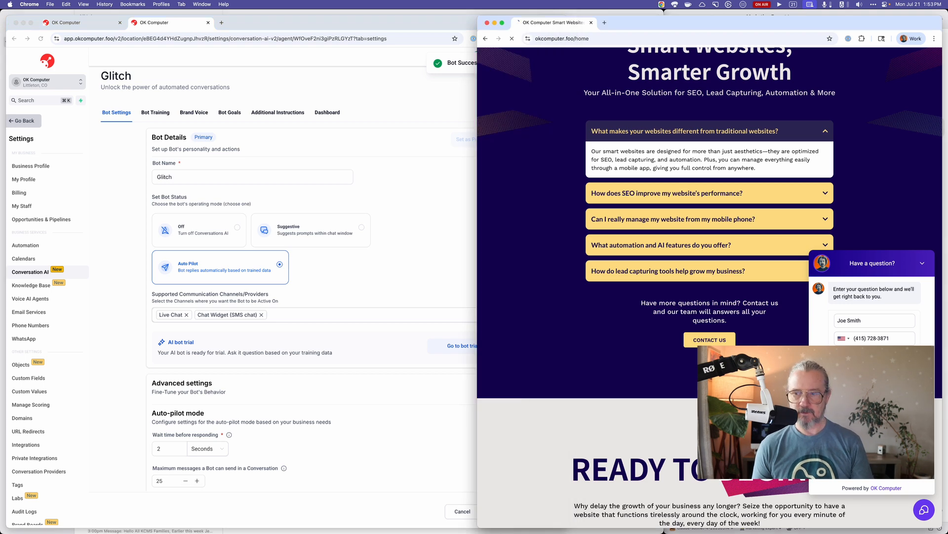
{"action": "left_click", "coordinate": [919, 511]}
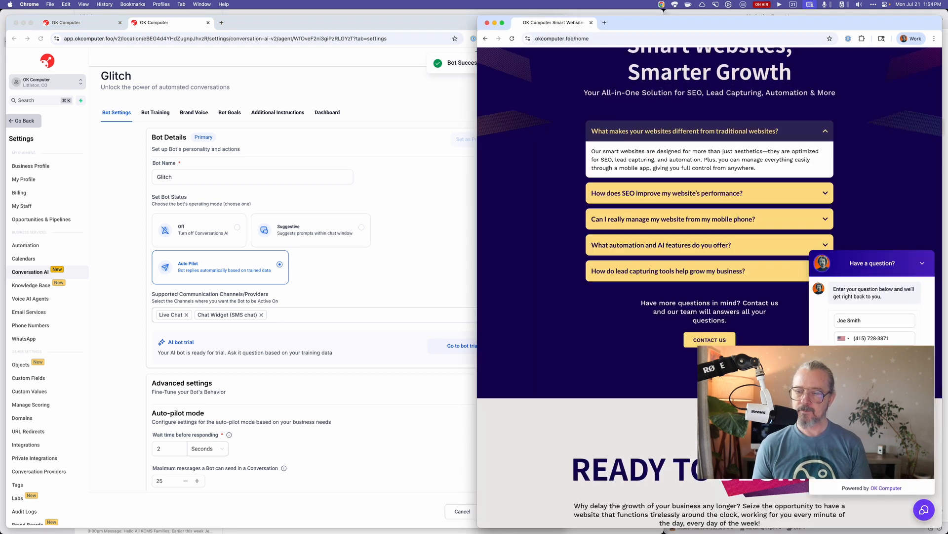
{"action": "scroll", "coordinate": [710, 296], "scroll_direction": "down", "scroll_amount": 2}
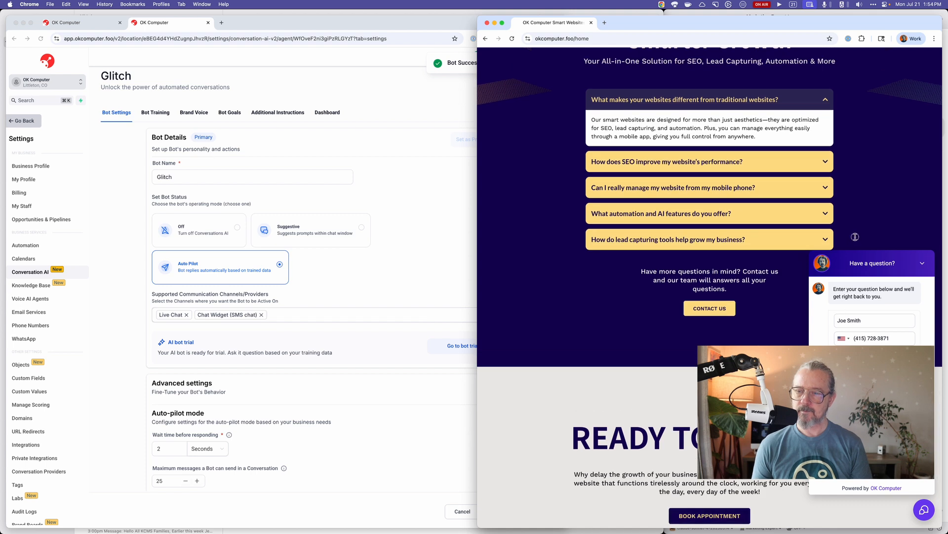
{"action": "left_click", "coordinate": [926, 265]}
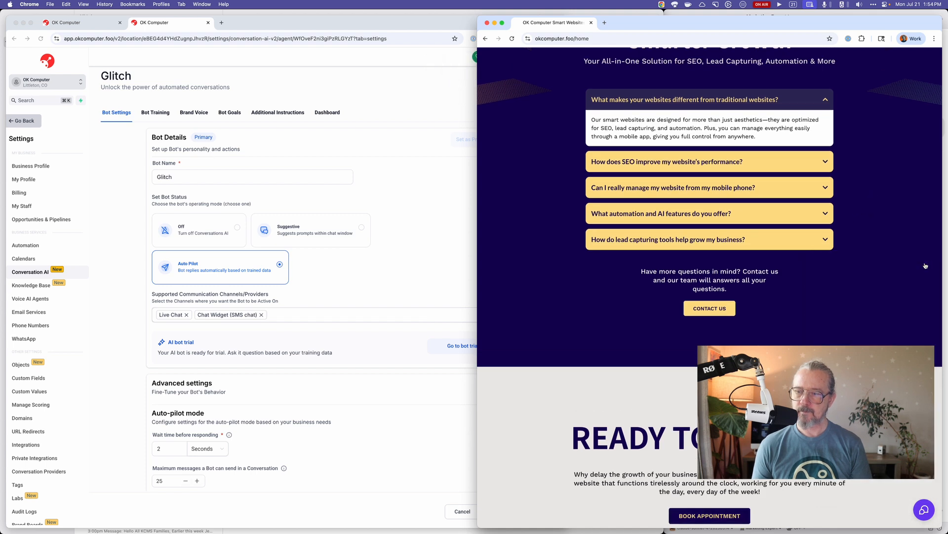
{"action": "left_click", "coordinate": [928, 509]}
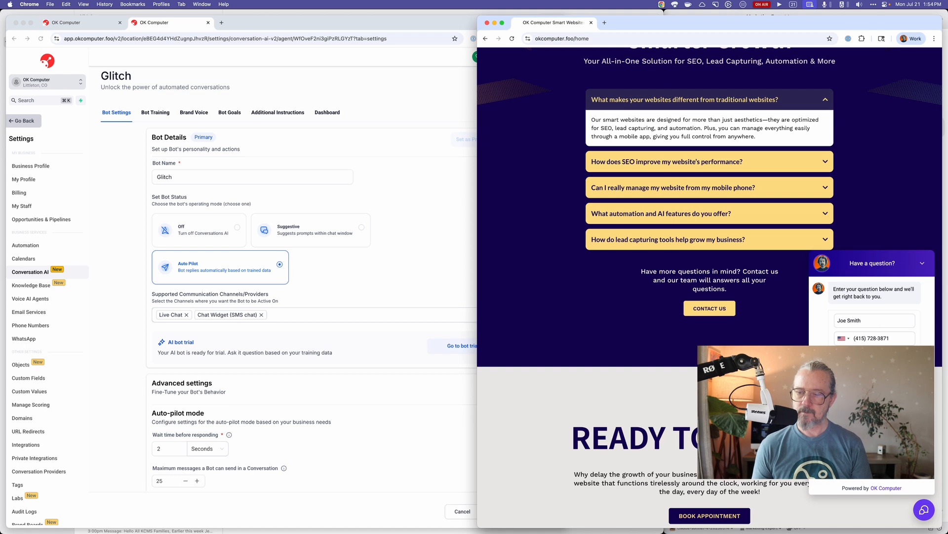
{"action": "scroll", "coordinate": [710, 287], "scroll_direction": "down", "scroll_amount": 1}
{"action": "scroll", "coordinate": [710, 286], "scroll_direction": "up", "scroll_amount": 3}
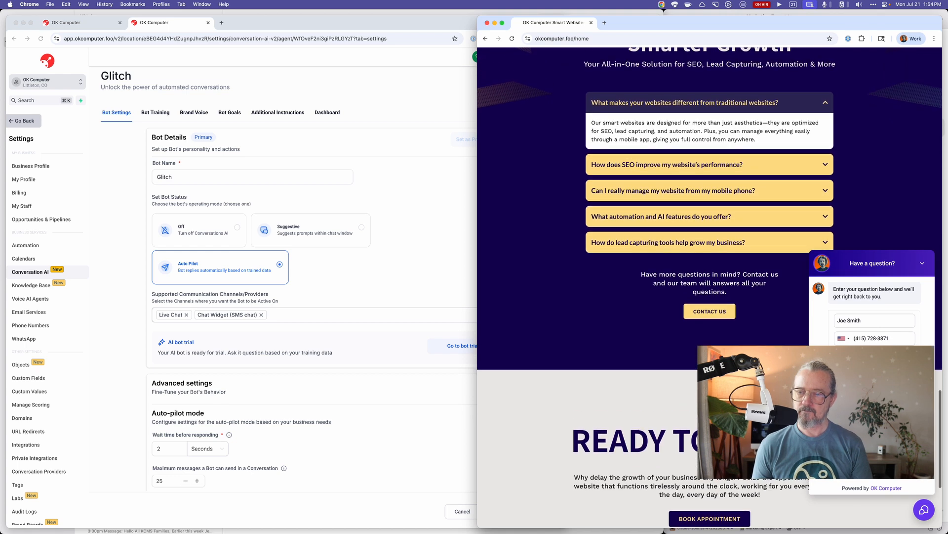
{"action": "scroll", "coordinate": [917, 299], "scroll_direction": "up", "scroll_amount": 5}
{"action": "scroll", "coordinate": [918, 298], "scroll_direction": "down", "scroll_amount": 5}
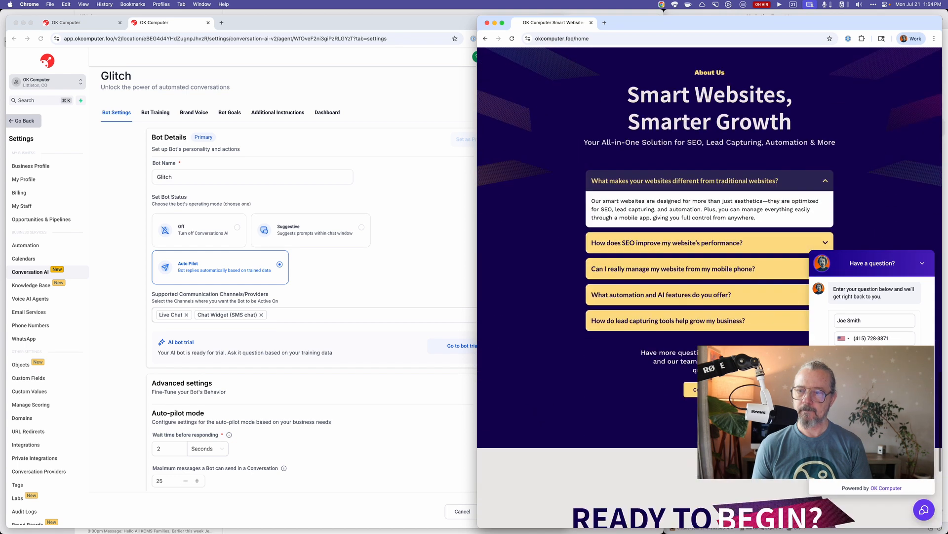
{"action": "left_click", "coordinate": [922, 264]}
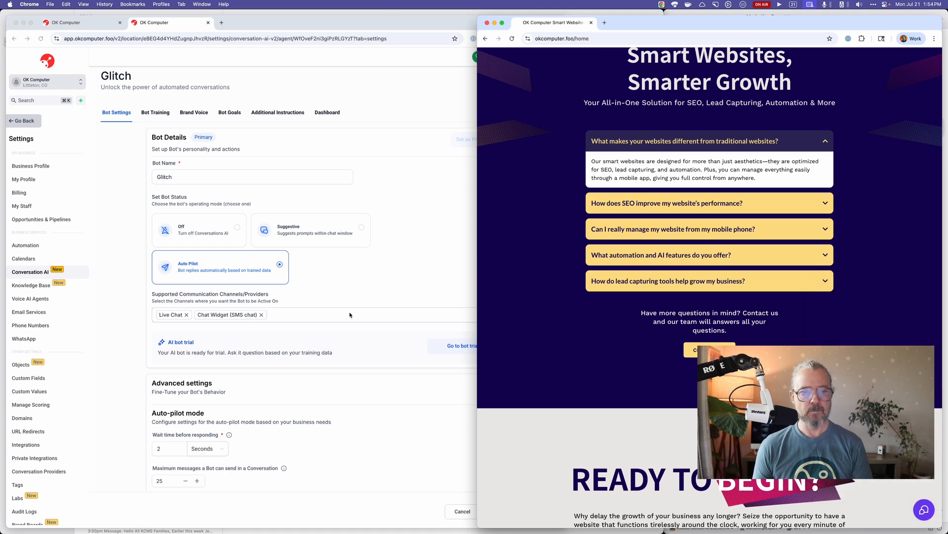
Review the Glitch bot's channels, Auto-pilot mode settings and per-response pricing plan.
{"action": "left_click", "coordinate": [357, 292]}
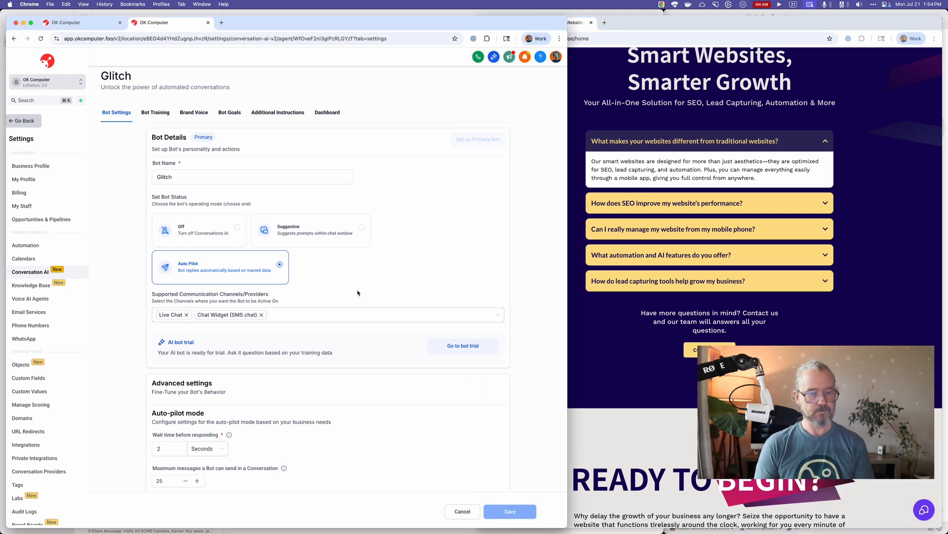
{"action": "scroll", "coordinate": [357, 293], "scroll_direction": "down", "scroll_amount": 2}
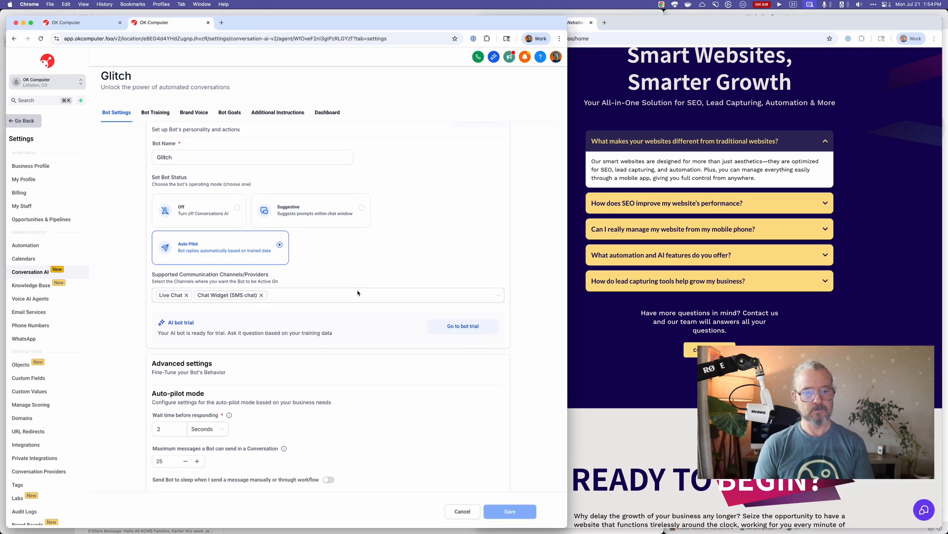
{"action": "scroll", "coordinate": [358, 293], "scroll_direction": "down", "scroll_amount": 2}
{"action": "scroll", "coordinate": [357, 293], "scroll_direction": "down", "scroll_amount": 3}
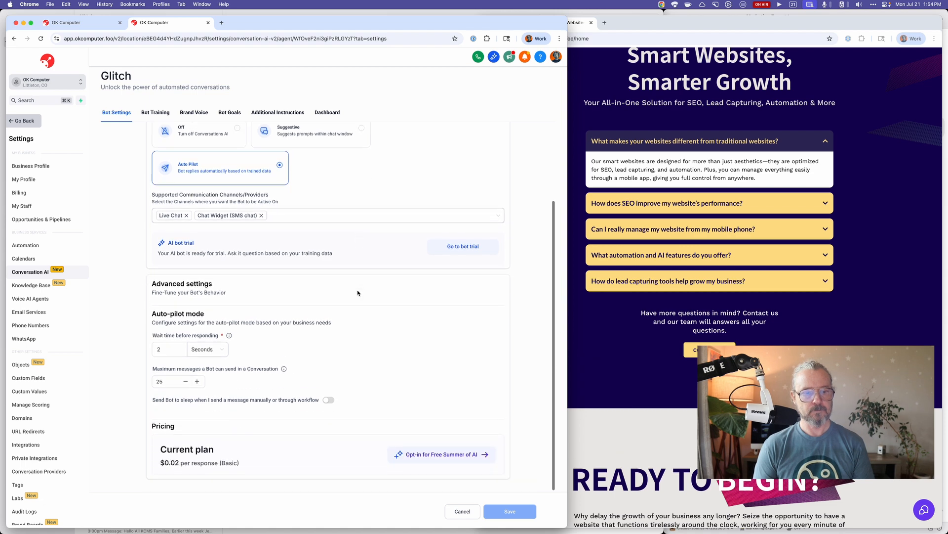
{"action": "scroll", "coordinate": [358, 293], "scroll_direction": "up", "scroll_amount": 1}
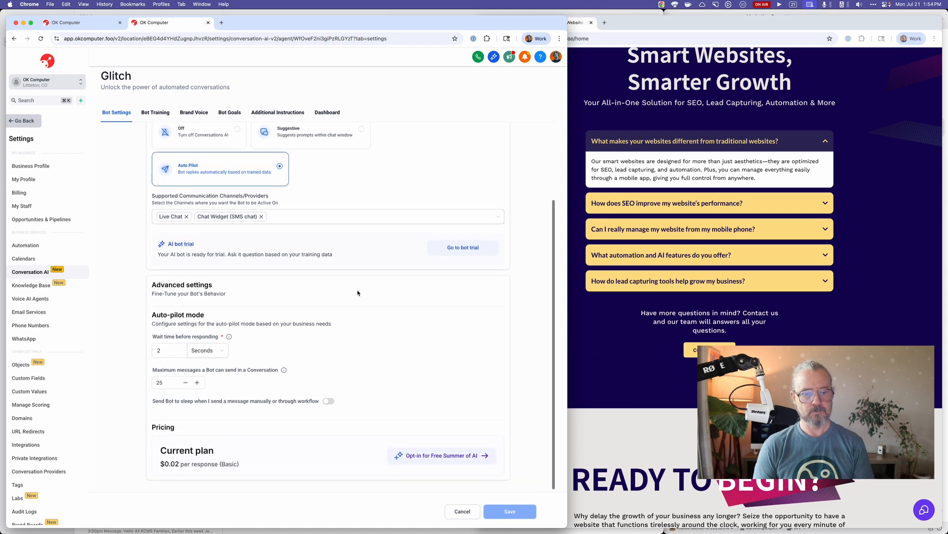
{"action": "scroll", "coordinate": [358, 293], "scroll_direction": "down", "scroll_amount": 1}
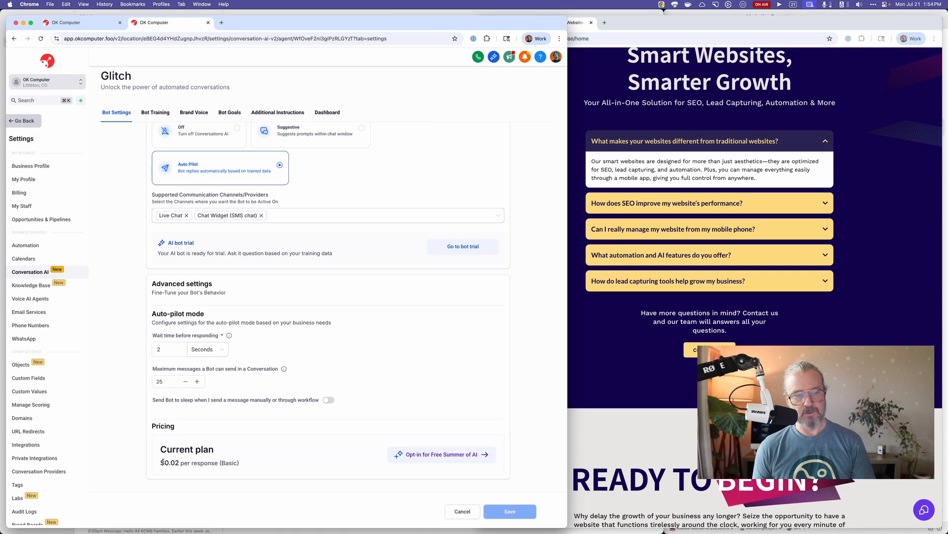
{"action": "mouse_move", "coordinate": [163, 462]}
{"action": "left_mouse_down"}
{"action": "mouse_move", "coordinate": [242, 465]}
{"action": "mouse_move", "coordinate": [179, 463]}
{"action": "left_mouse_up"}
{"action": "left_click", "coordinate": [270, 466]}
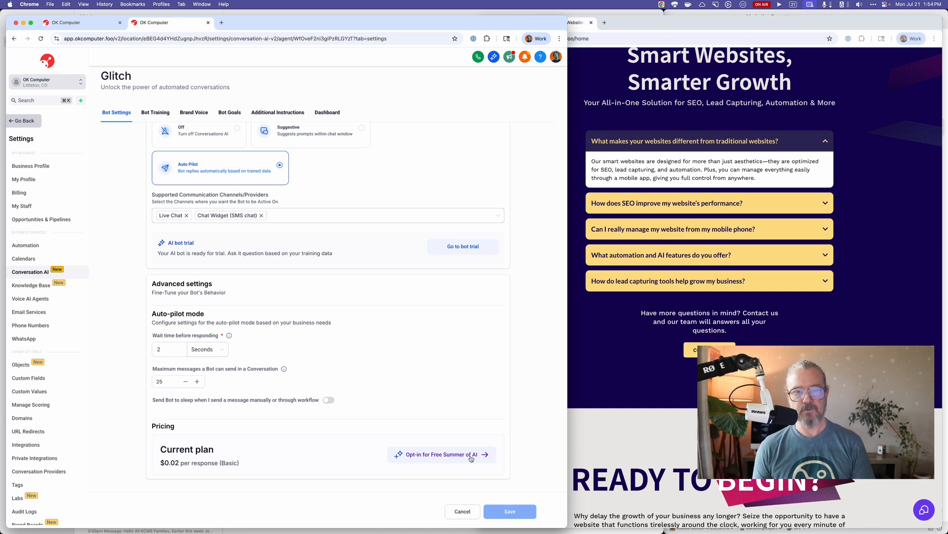
Open the Free Summer of AI opt-in offer from the bot's pricing section and read through the included AI Employee features.
{"action": "scroll", "coordinate": [420, 408], "scroll_direction": "up", "scroll_amount": 3}
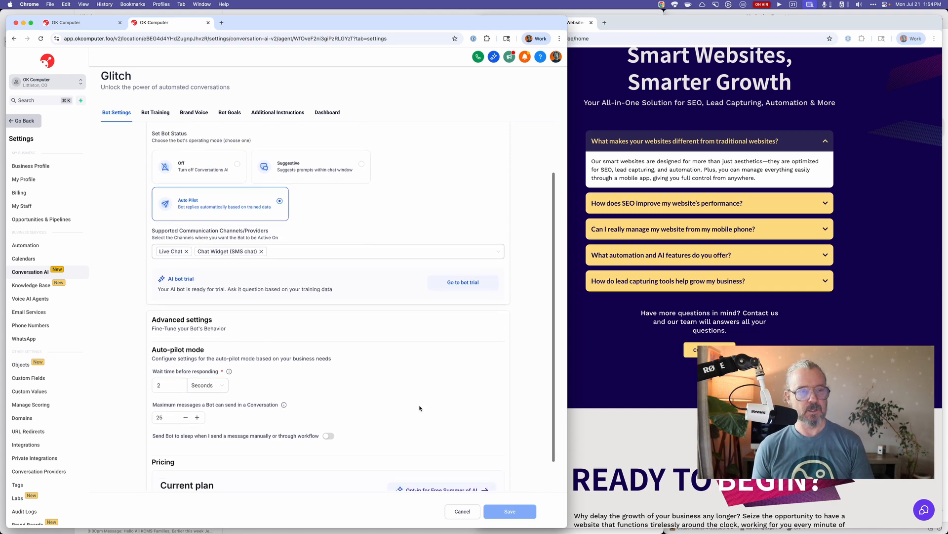
{"action": "scroll", "coordinate": [419, 408], "scroll_direction": "down", "scroll_amount": 3}
{"action": "left_click", "coordinate": [445, 453]}
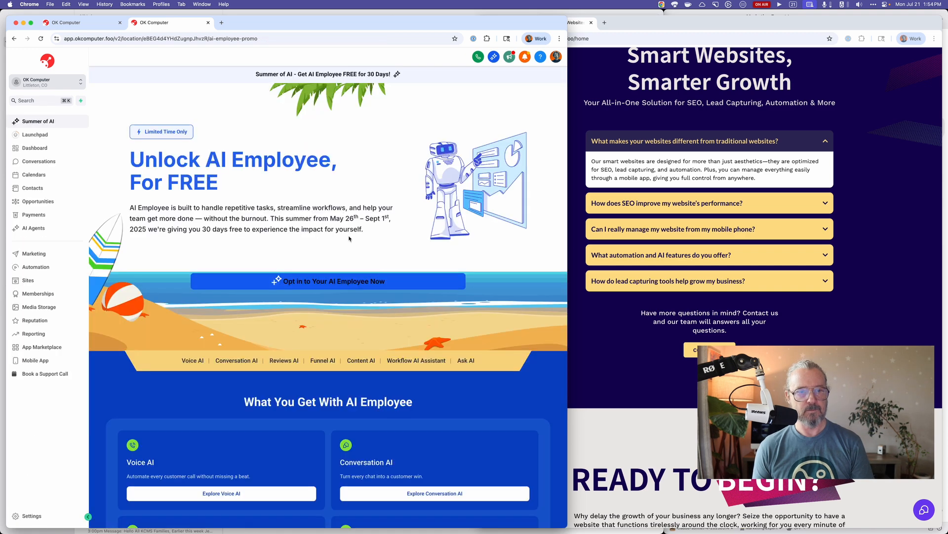
{"action": "scroll", "coordinate": [166, 210], "scroll_direction": "down", "scroll_amount": 5}
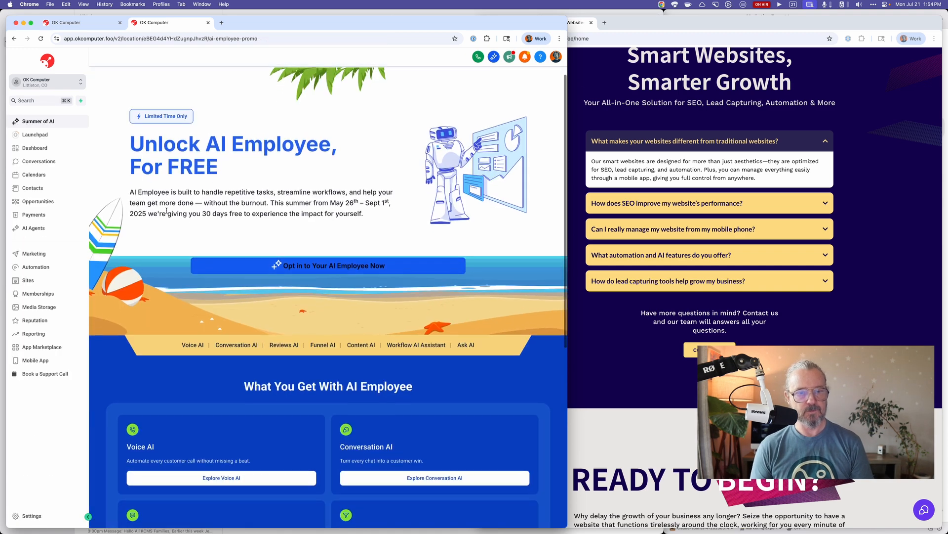
{"action": "scroll", "coordinate": [167, 210], "scroll_direction": "down", "scroll_amount": 2}
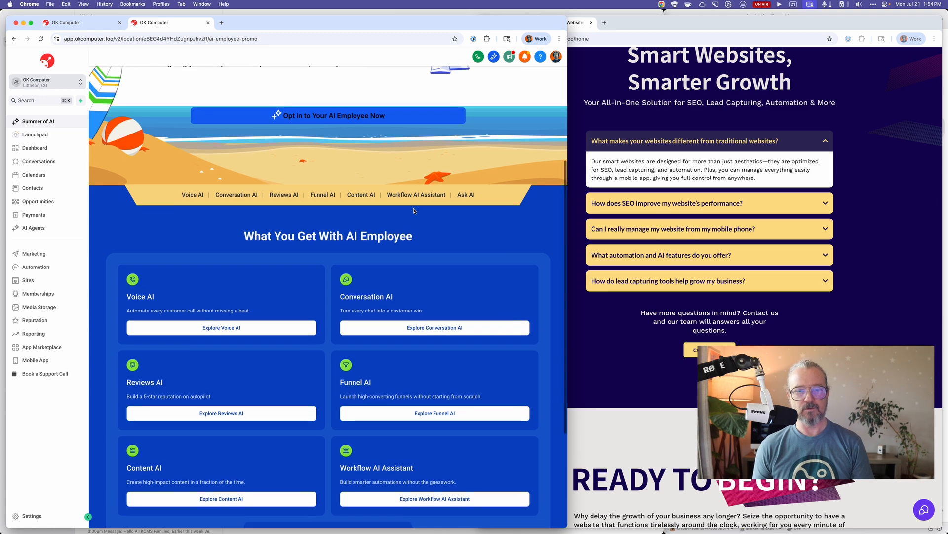
{"action": "scroll", "coordinate": [429, 198], "scroll_direction": "down", "scroll_amount": 6}
{"action": "scroll", "coordinate": [466, 188], "scroll_direction": "down", "scroll_amount": 2}
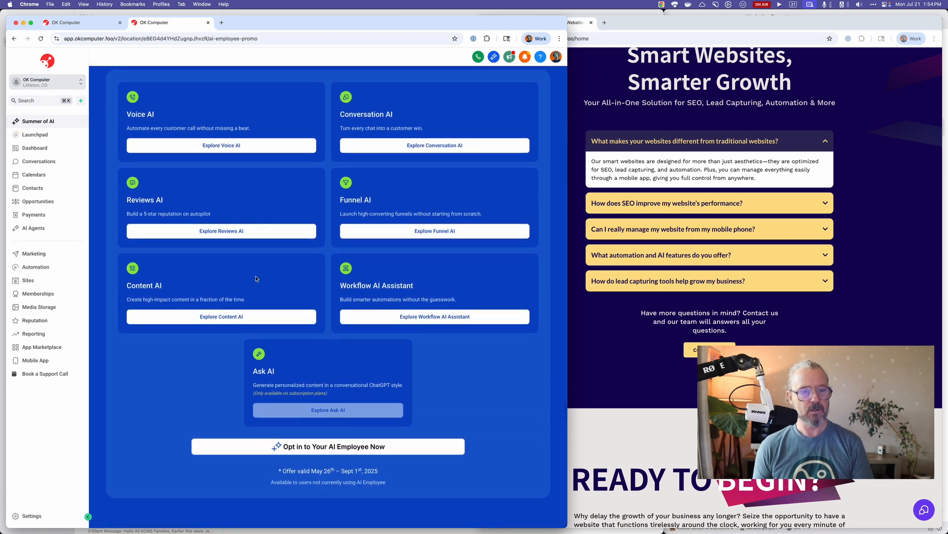
Explore Conversation AI from the offer page and reopen the Glitch bot's settings.
{"action": "left_click", "coordinate": [430, 146]}
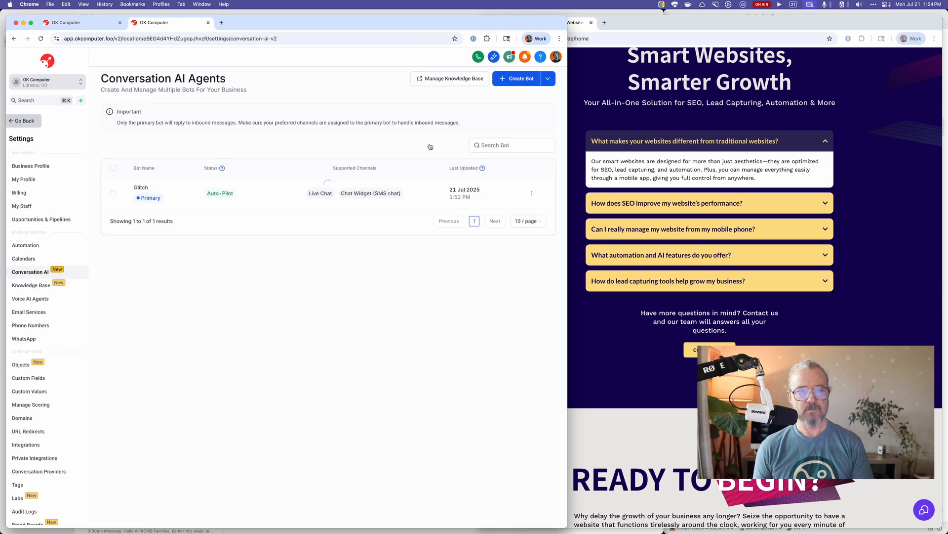
{"action": "left_click", "coordinate": [140, 190]}
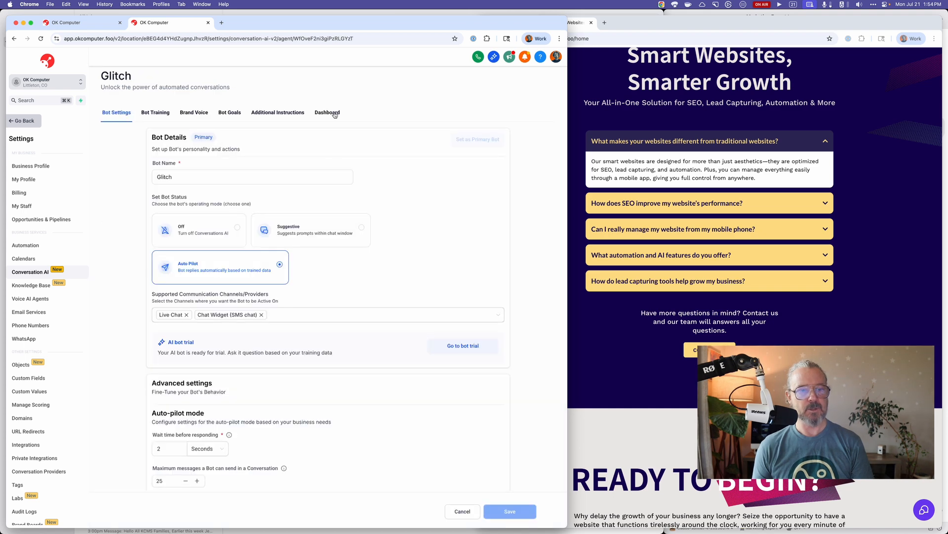
Load okcomputer.foo in Safari and open the site's chat widget to check its contact form.
{"action": "left_click", "coordinate": [612, 344]}
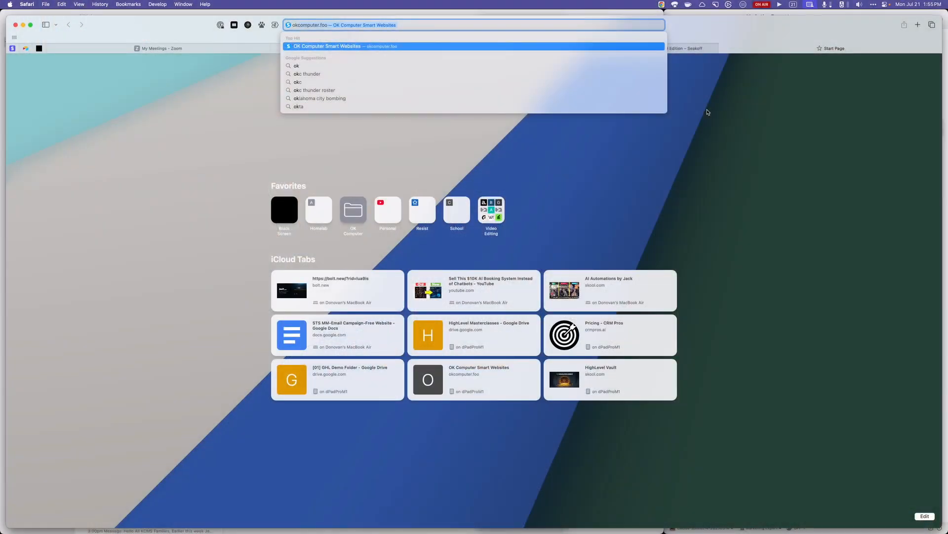
{"action": "key", "text": "Return"}
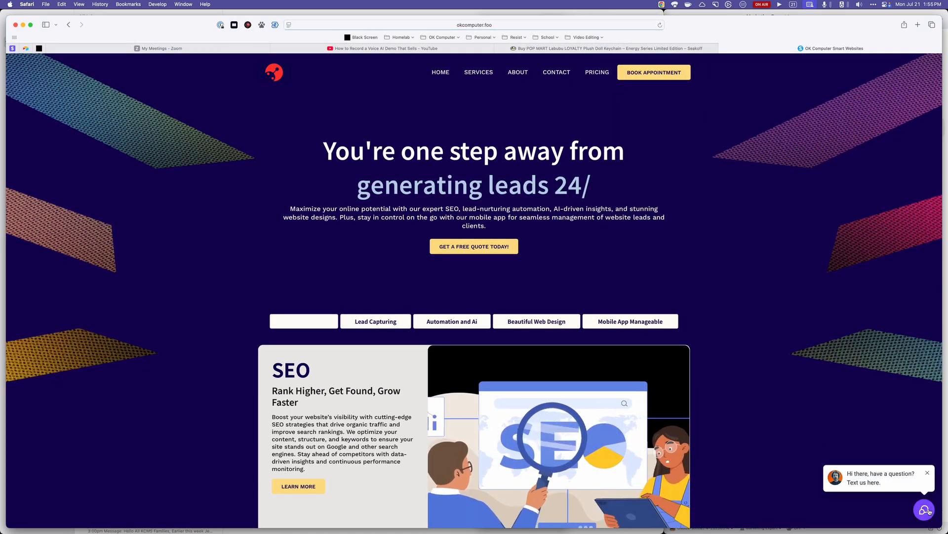
{"action": "left_click", "coordinate": [924, 509]}
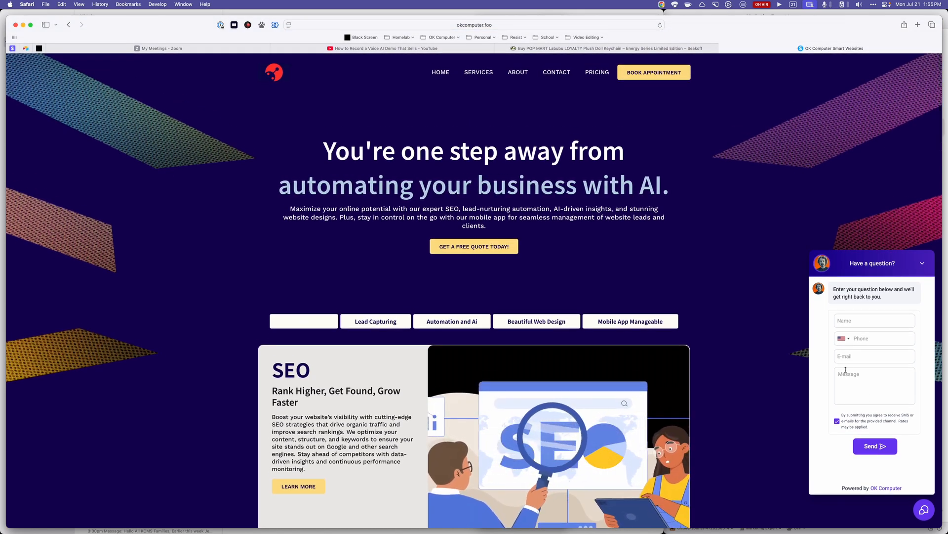
Switch back to Chrome and open the OK Computer Chat Widget for editing from the website chat widgets list.
{"action": "key", "text": "super+Tab"}
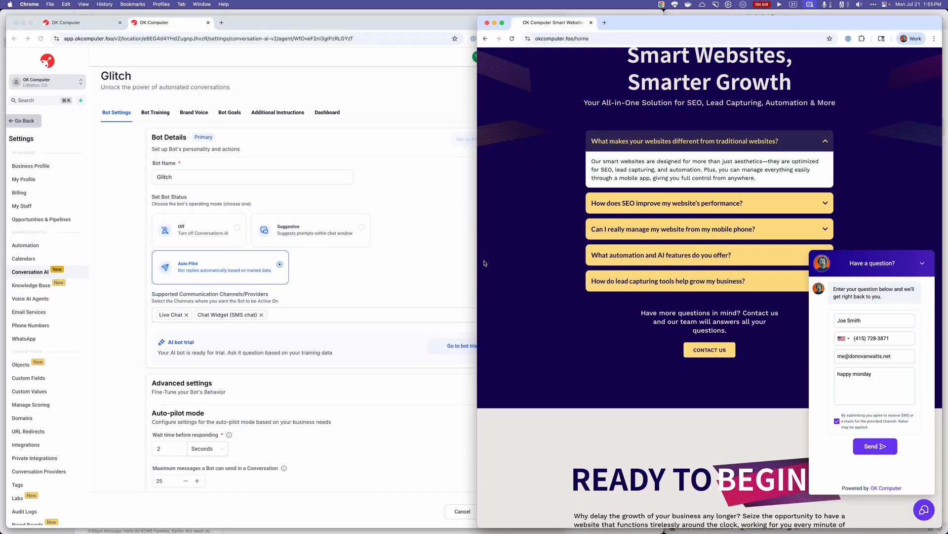
{"action": "left_click", "coordinate": [440, 235]}
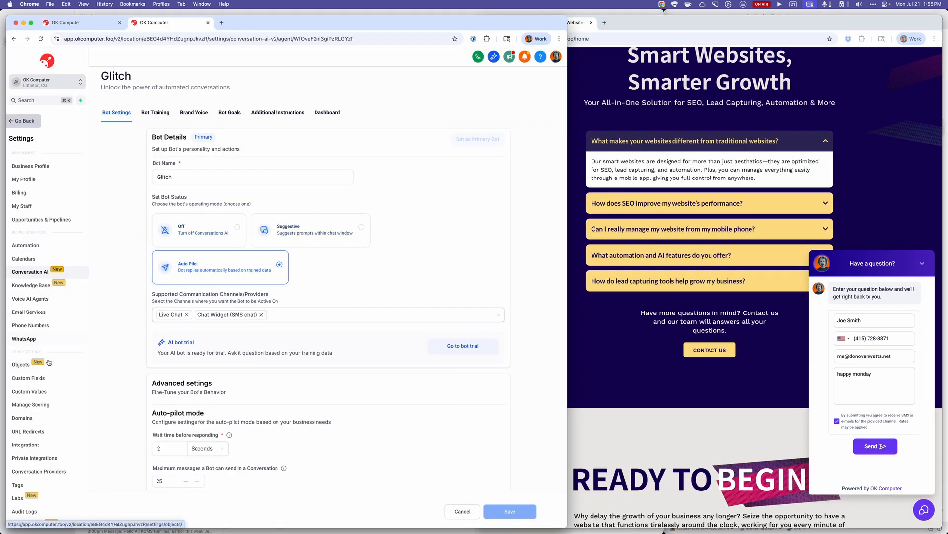
{"action": "left_click", "coordinate": [25, 121]}
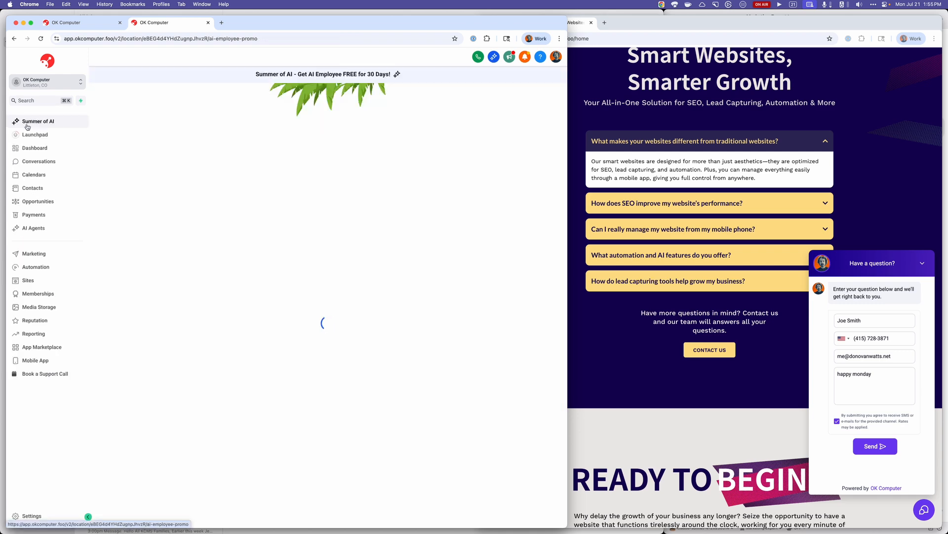
{"action": "left_click", "coordinate": [42, 280]}
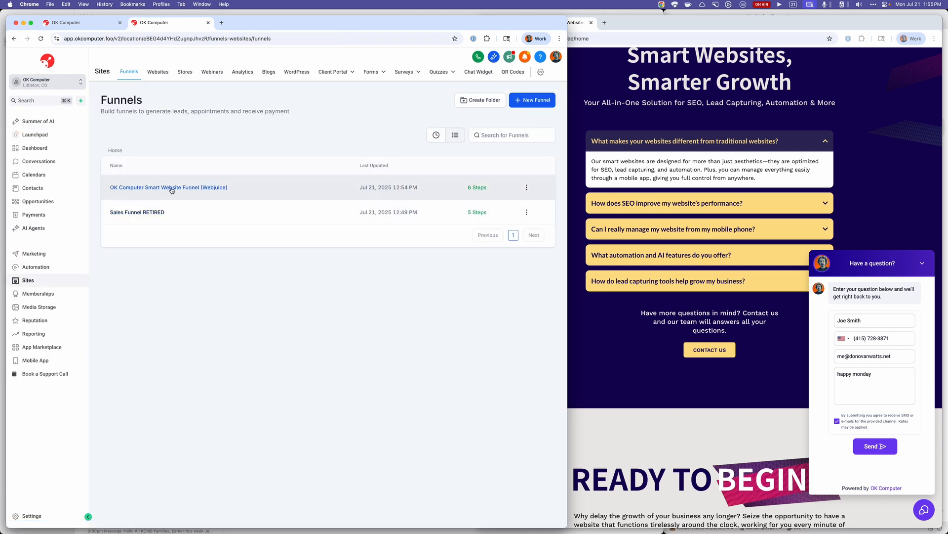
{"action": "left_click", "coordinate": [482, 73]}
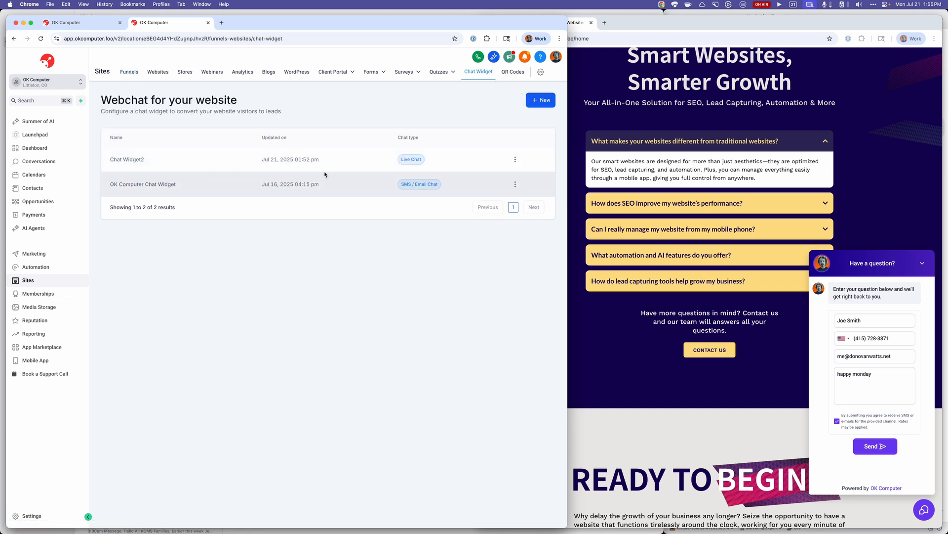
{"action": "left_click", "coordinate": [513, 186]}
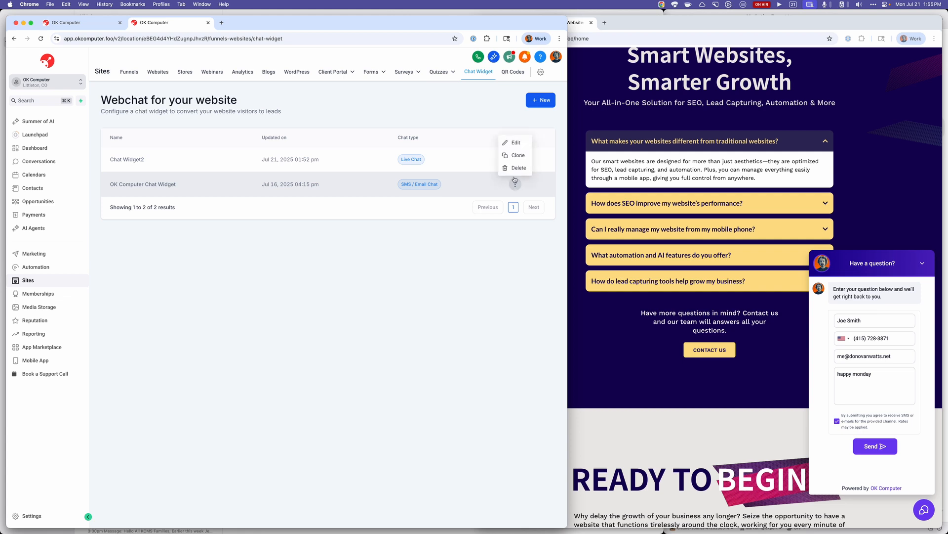
{"action": "left_click", "coordinate": [517, 143]}
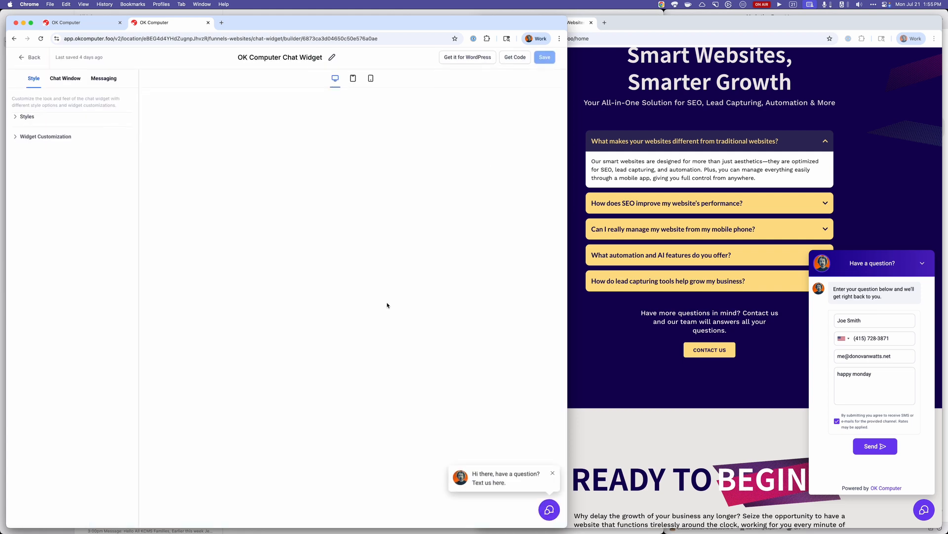
Review the OK Computer Chat Widget's style, chat window and messaging acknowledgement settings, and return to the widget list.
{"action": "left_click", "coordinate": [65, 140]}
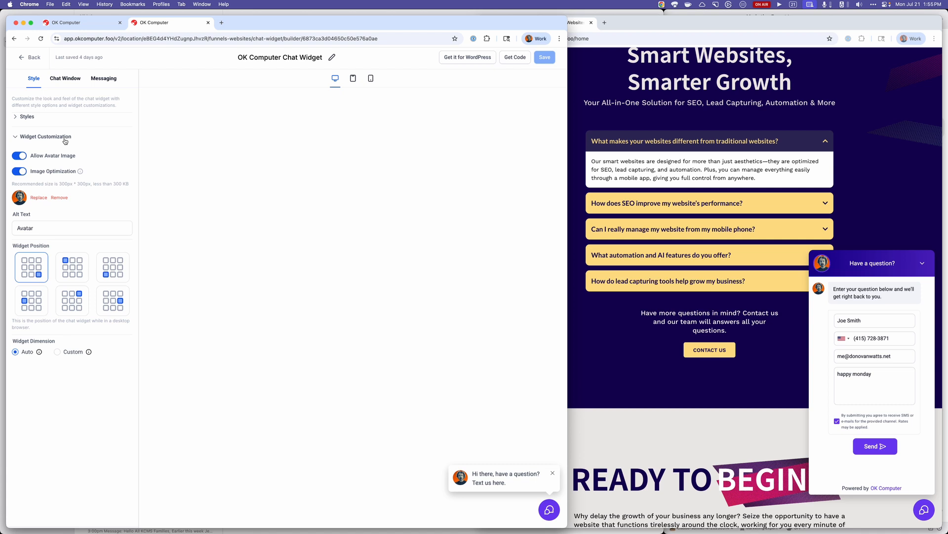
{"action": "left_click", "coordinate": [27, 116]}
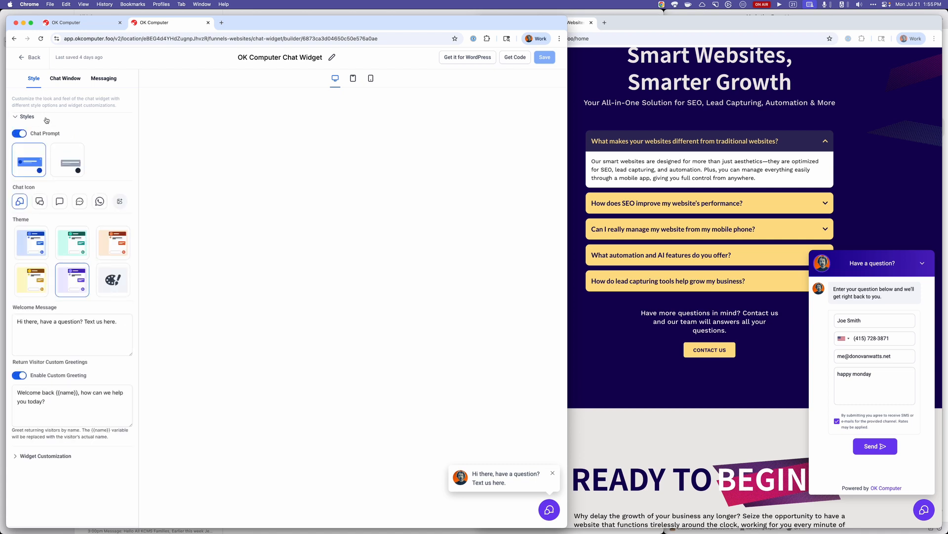
{"action": "left_click", "coordinate": [64, 78]}
{"action": "left_click", "coordinate": [68, 116]}
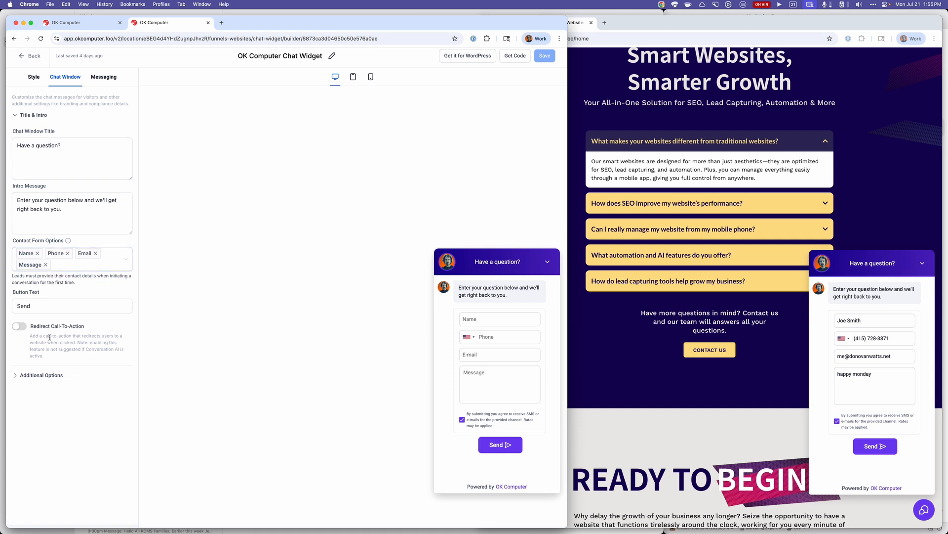
{"action": "left_click", "coordinate": [47, 379]}
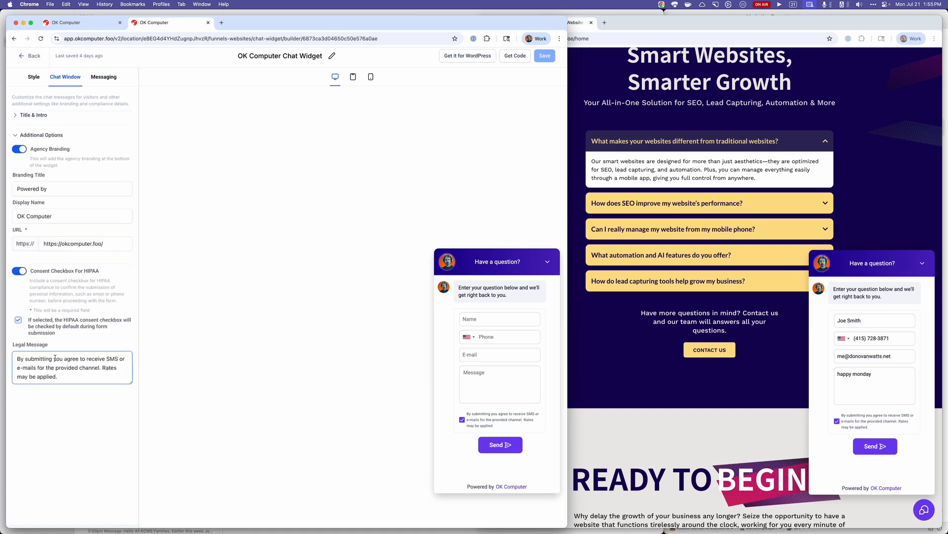
{"action": "left_click", "coordinate": [111, 79]}
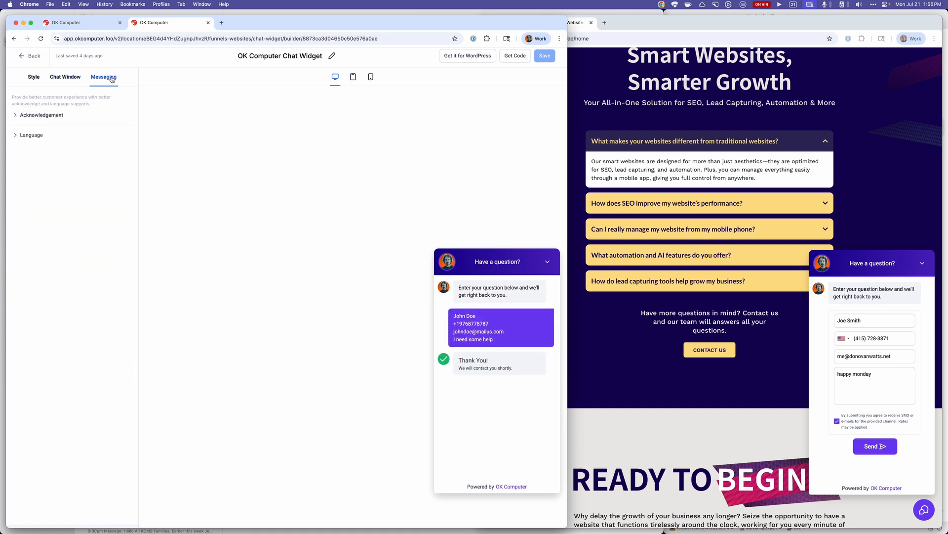
{"action": "left_click", "coordinate": [55, 116]}
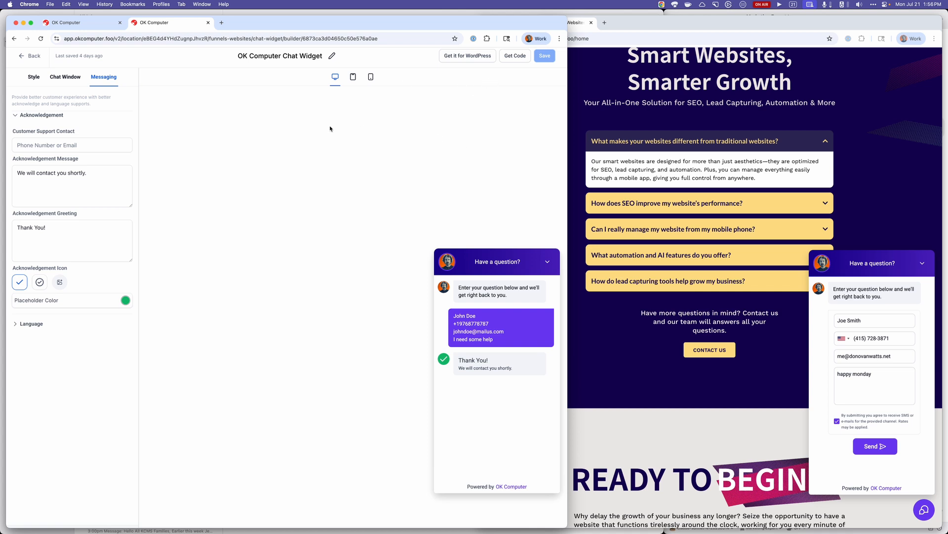
{"action": "left_click", "coordinate": [31, 56]}
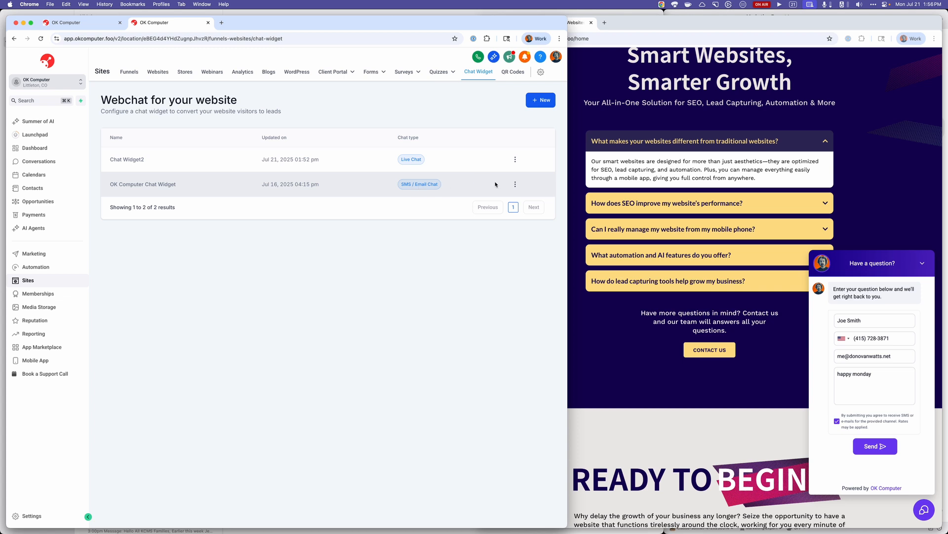
Reopen the OK Computer Chat Widget and check its Styles and Widget Customization settings.
{"action": "left_click", "coordinate": [515, 184]}
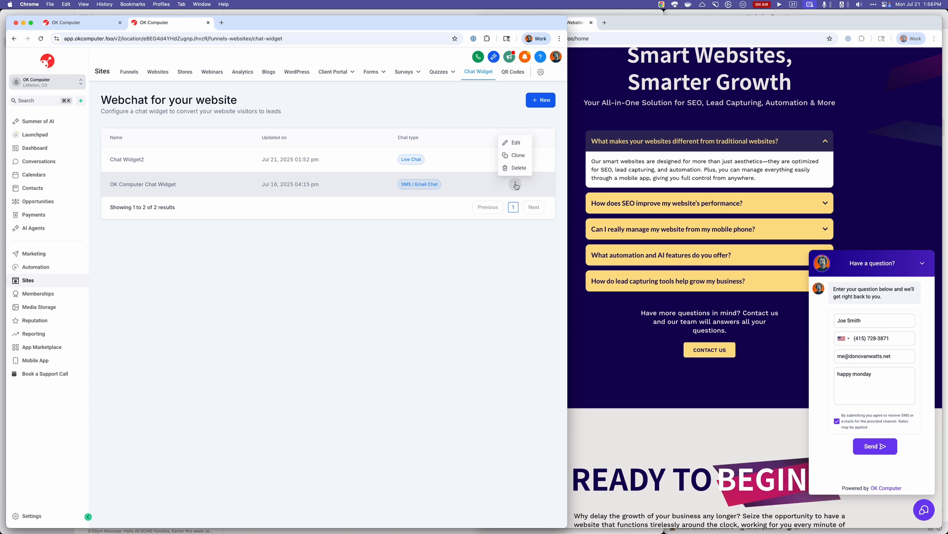
{"action": "left_click", "coordinate": [430, 185]}
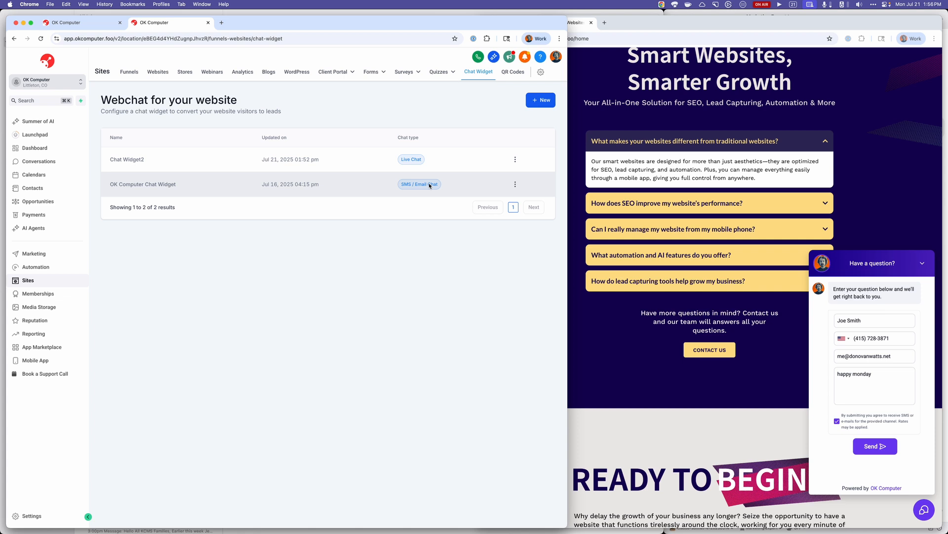
{"action": "left_click", "coordinate": [166, 186]}
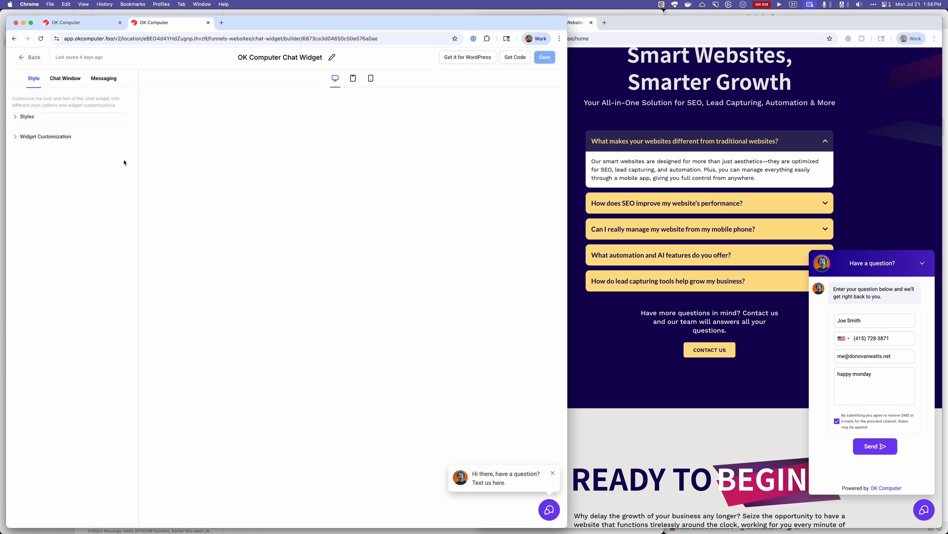
{"action": "left_click", "coordinate": [23, 116]}
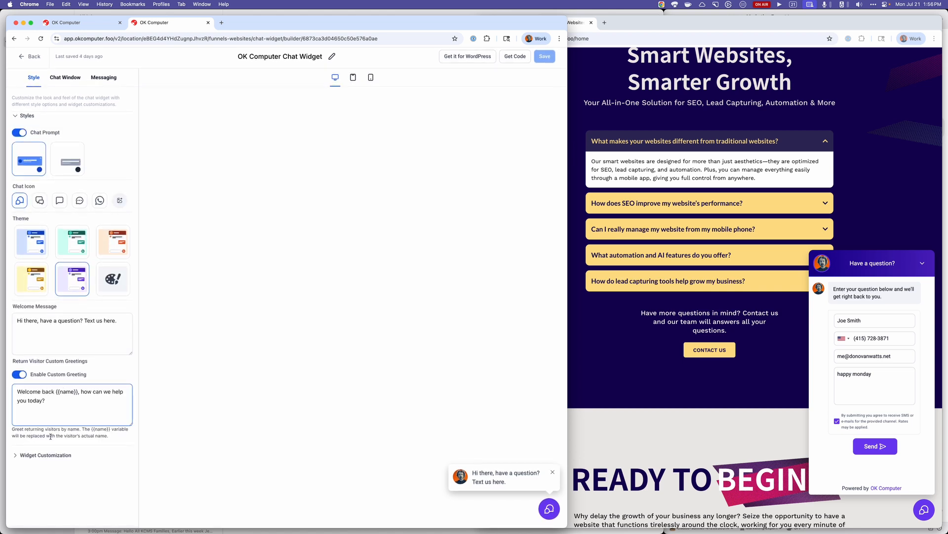
{"action": "left_click", "coordinate": [54, 454]}
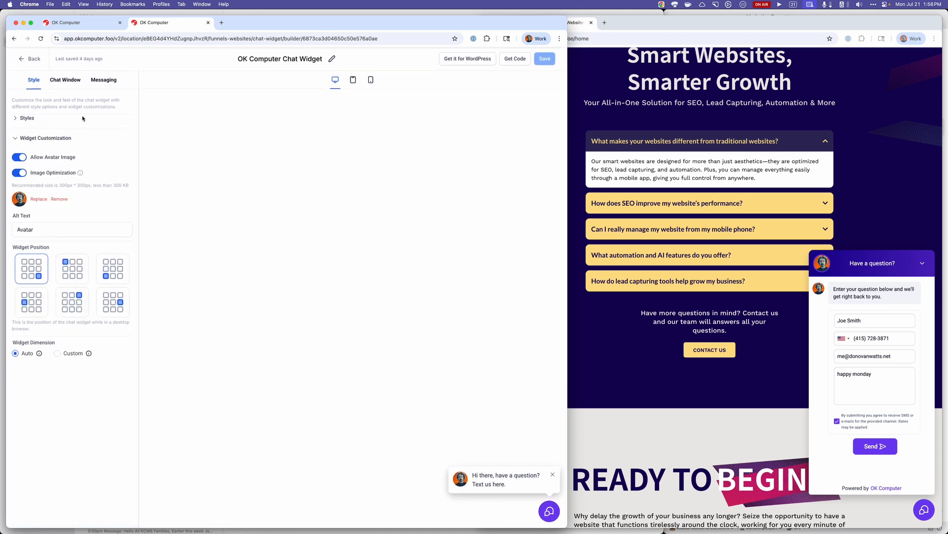
Review the OK Computer Chat Widget's title and intro, additional options and messaging settings, and return to the widget list.
{"action": "left_click", "coordinate": [66, 78]}
{"action": "left_click", "coordinate": [54, 119]}
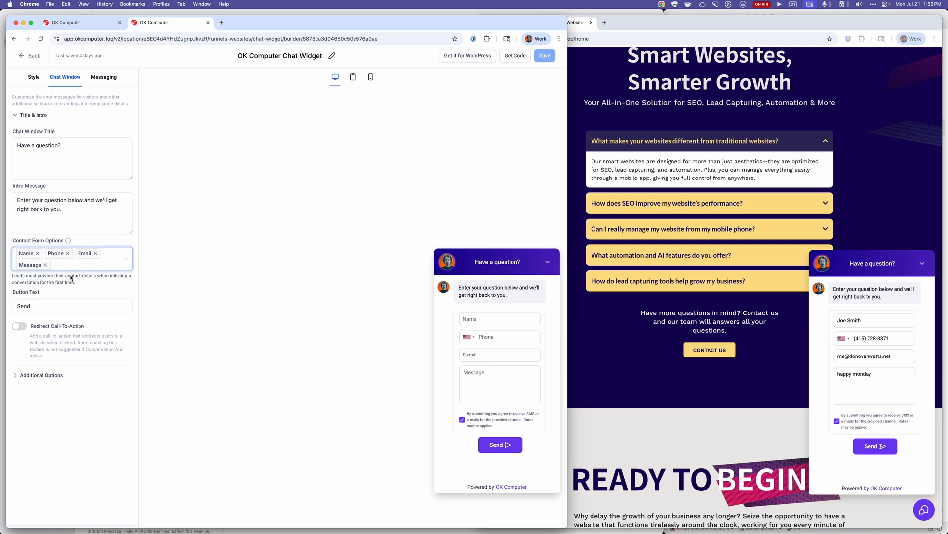
{"action": "left_click", "coordinate": [55, 376]}
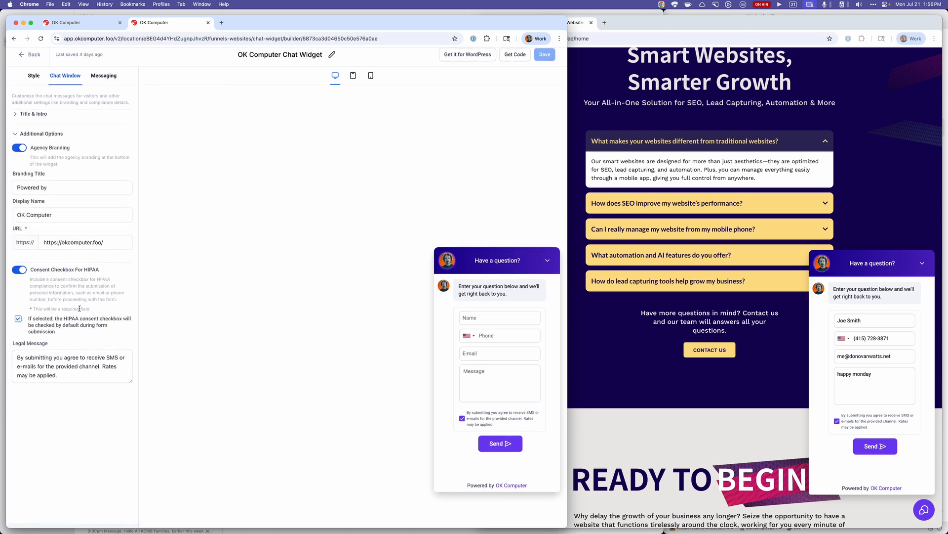
{"action": "left_click", "coordinate": [105, 77]}
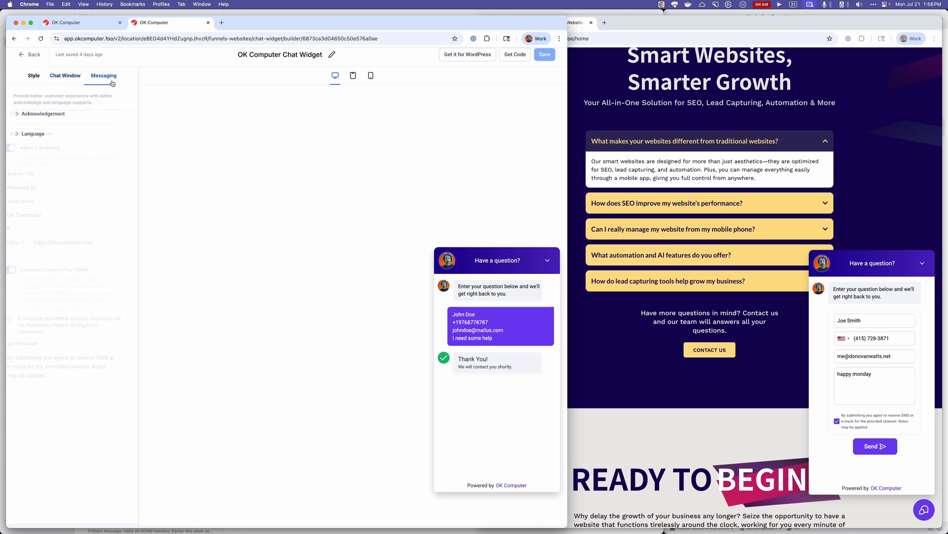
{"action": "left_click", "coordinate": [31, 56]}
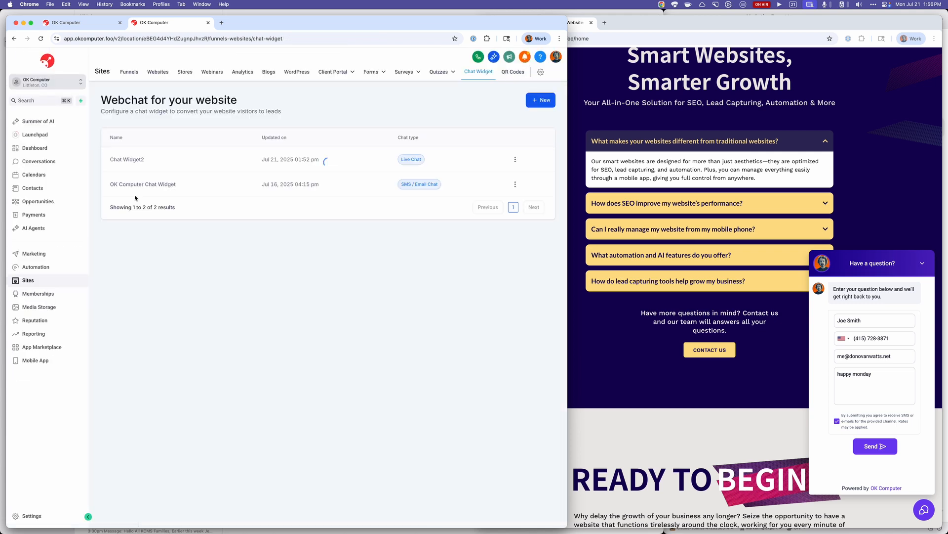
Open Chat Widget2 for editing, rename it to "Live chat", and return to the widget list.
{"action": "left_click", "coordinate": [515, 159]}
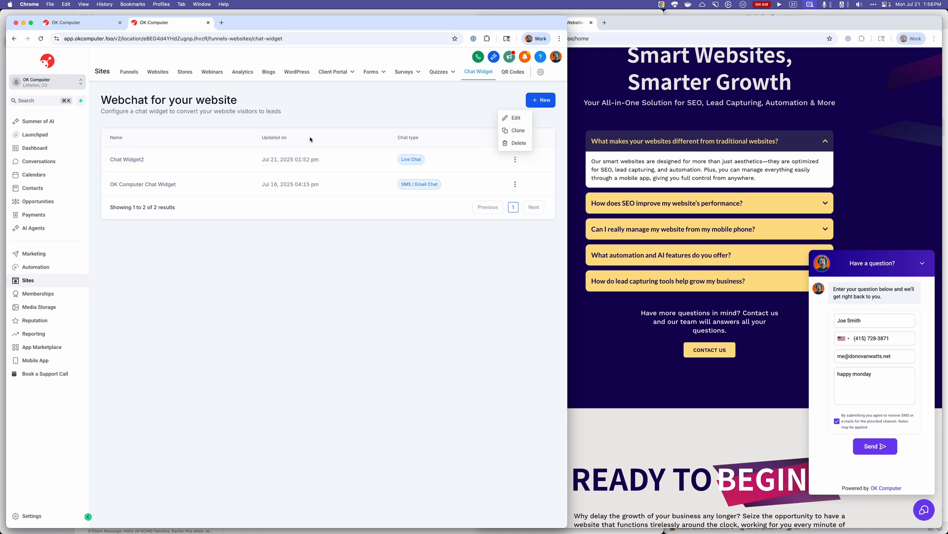
{"action": "left_click", "coordinate": [521, 120]}
{"action": "left_click", "coordinate": [312, 58]}
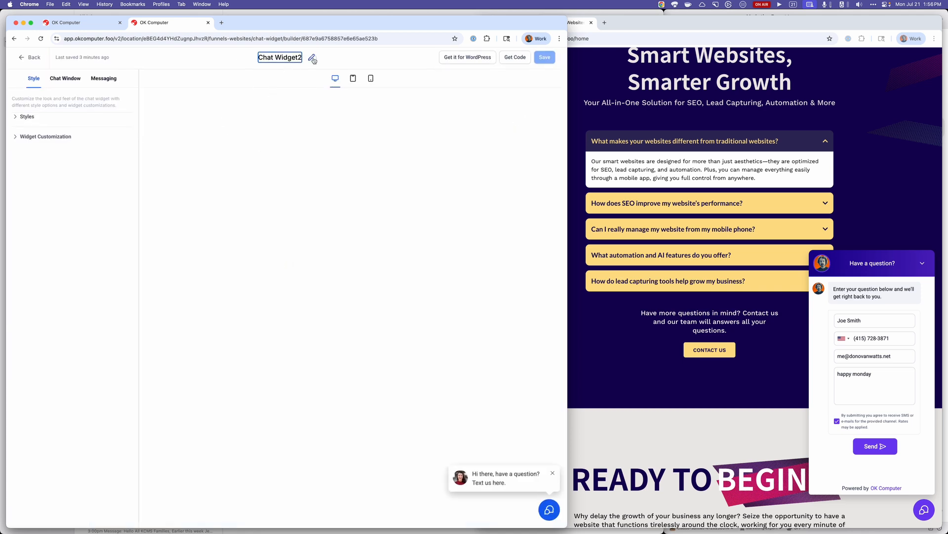
{"action": "key", "text": "super+a"}
{"action": "type", "text": "Live chat"}
{"action": "key", "text": "Return"}
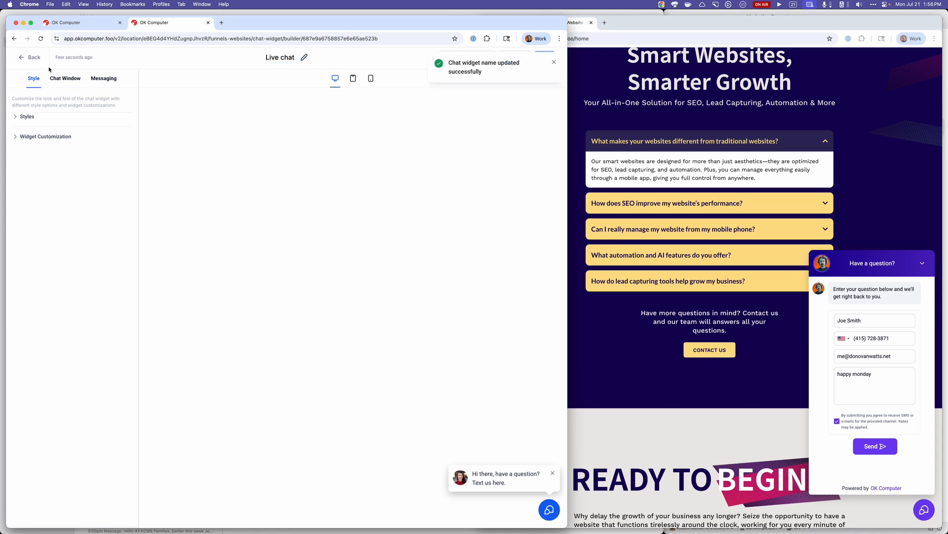
{"action": "left_click", "coordinate": [552, 63]}
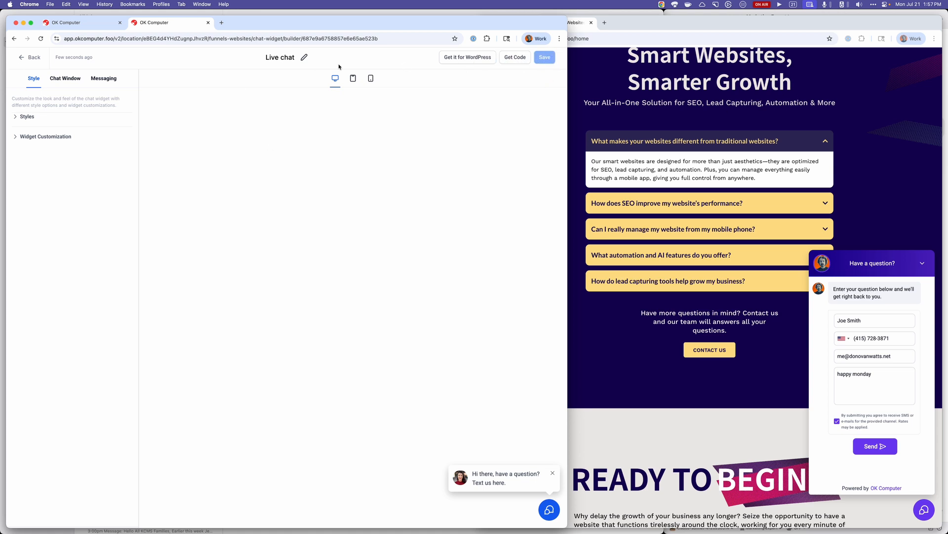
{"action": "left_click", "coordinate": [36, 57]}
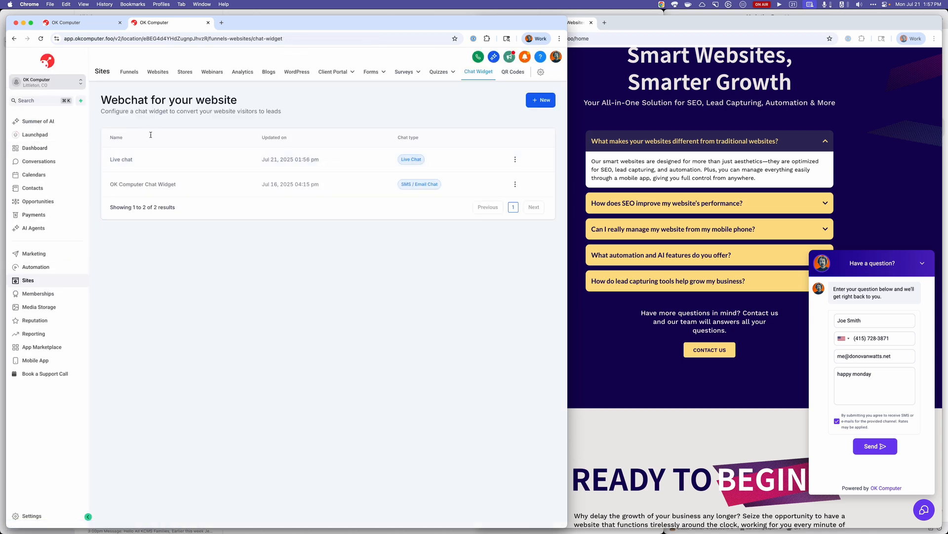
In the OK Computer Smart Website Agency (Webjuice) website's settings, set the chat widget to Live chat and save.
{"action": "left_click", "coordinate": [167, 74]}
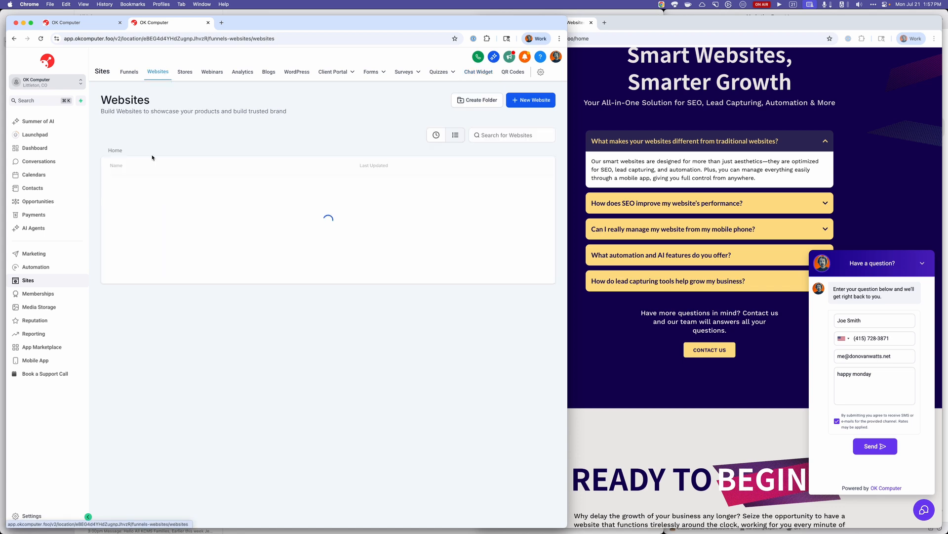
{"action": "left_click", "coordinate": [155, 188]}
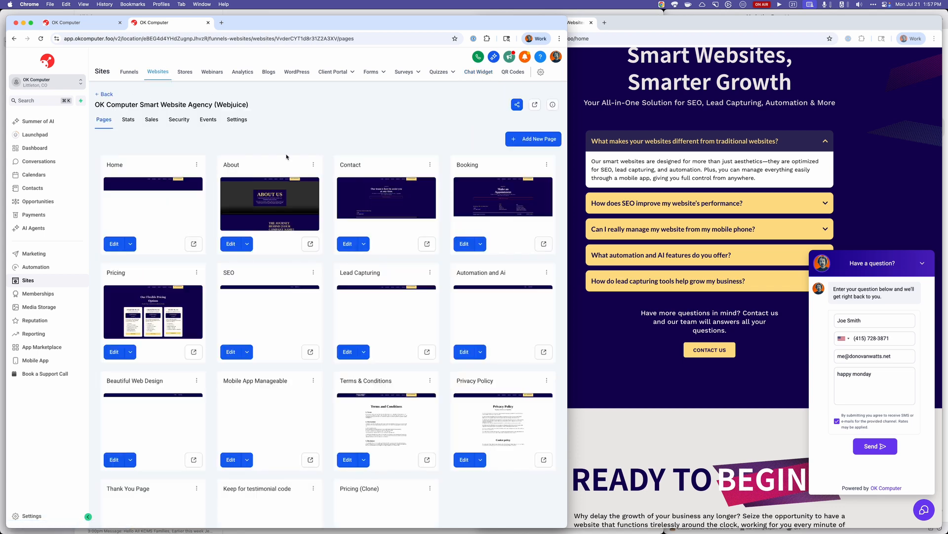
{"action": "left_click", "coordinate": [238, 120]}
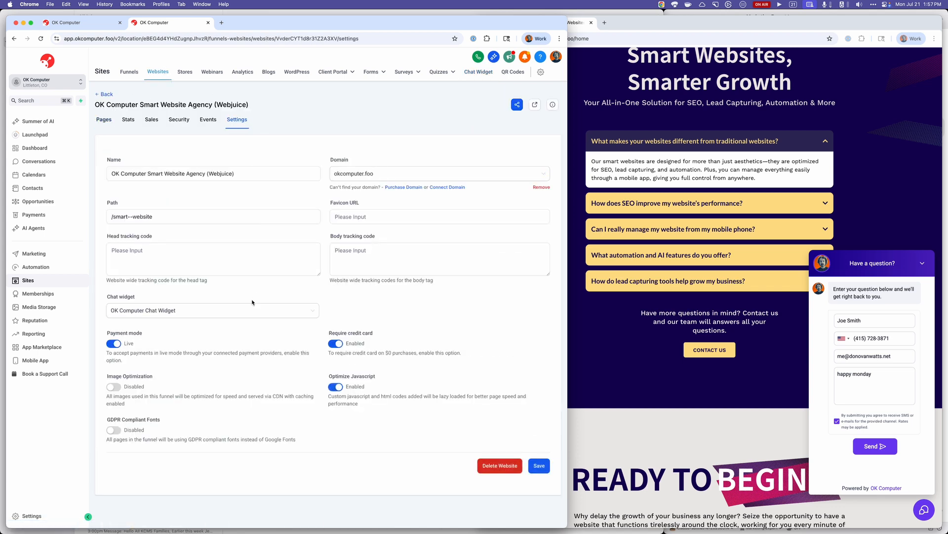
{"action": "left_click", "coordinate": [246, 312]}
{"action": "left_click", "coordinate": [242, 341]}
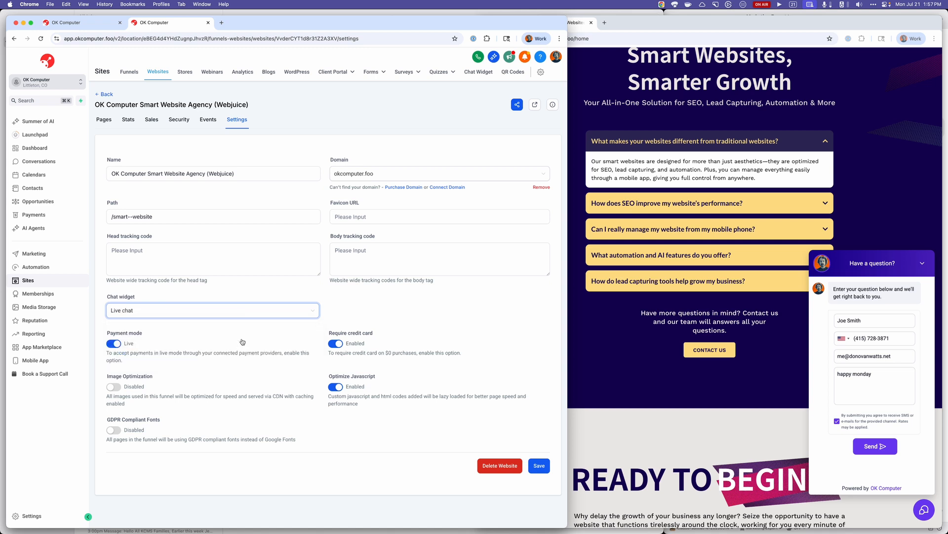
{"action": "left_click", "coordinate": [534, 466]}
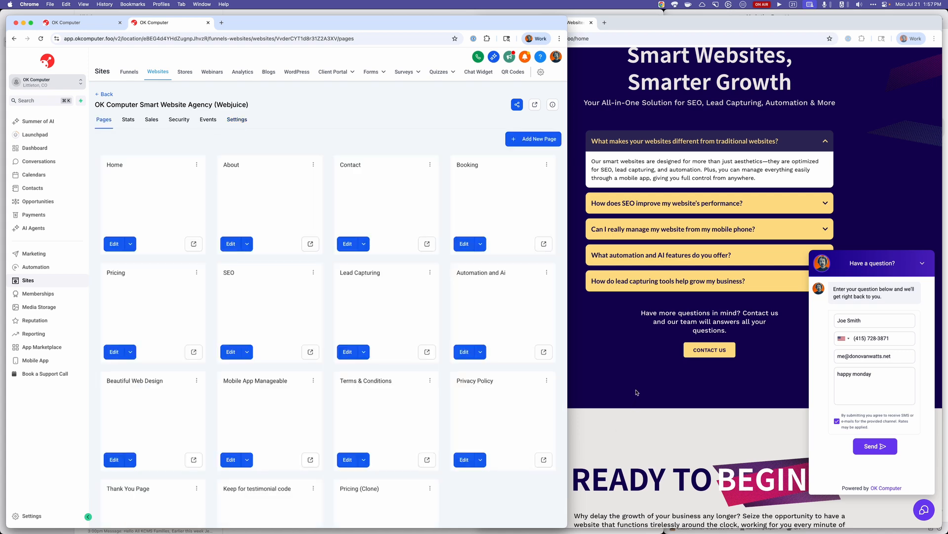
Switch to Safari, open the chat widget on okcomputer.foo, and send the message "what are your hours".
{"action": "key", "text": "super+Tab"}
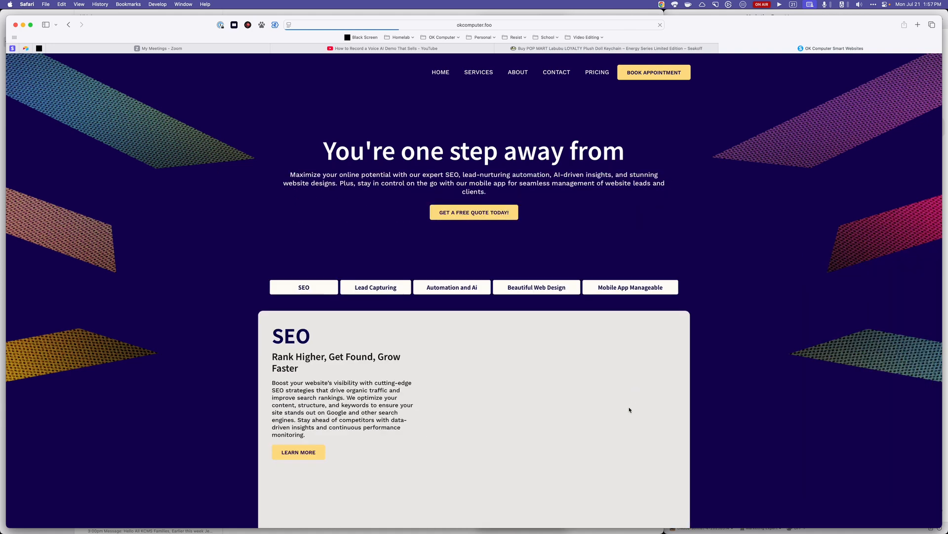
{"action": "left_click", "coordinate": [920, 509]}
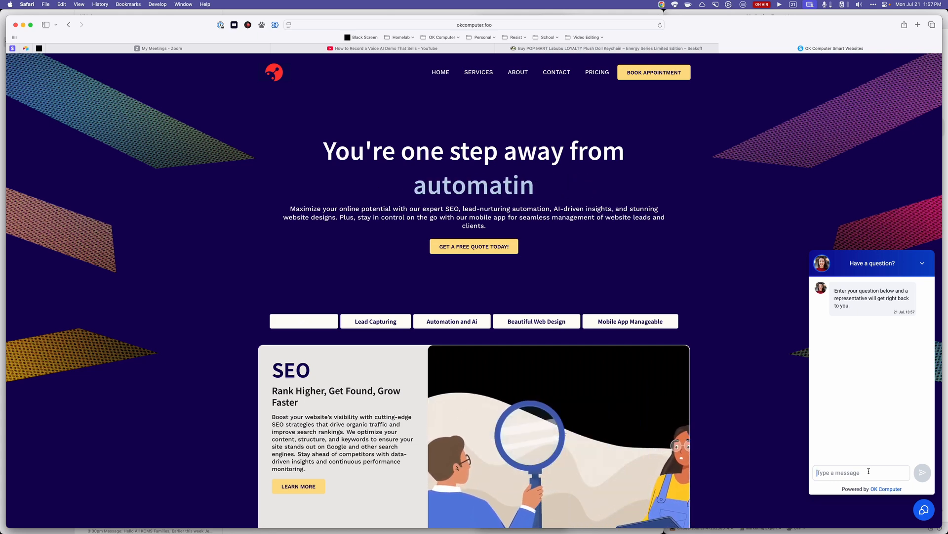
{"action": "type", "text": "what are yo"}
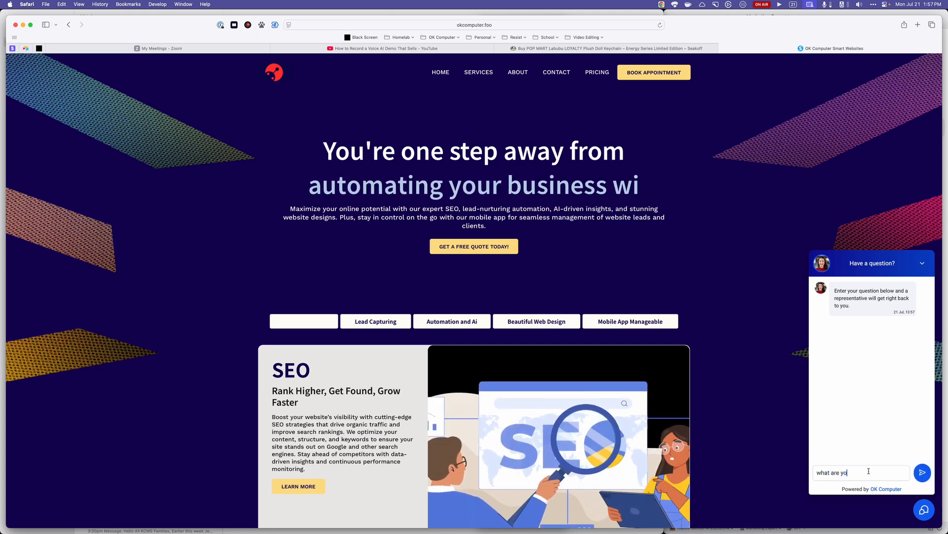
{"action": "type", "text": "ur h"}
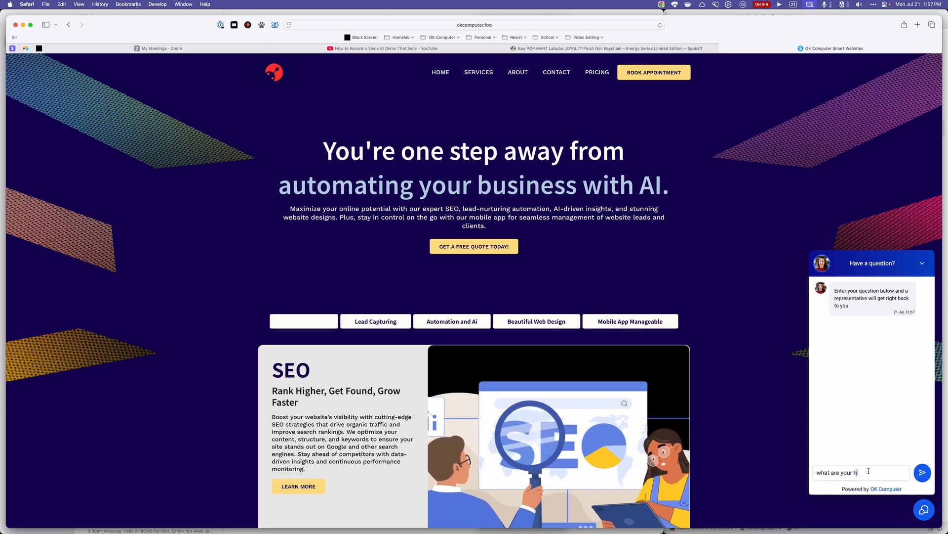
{"action": "type", "text": "ours"}
{"action": "key", "text": "Return"}
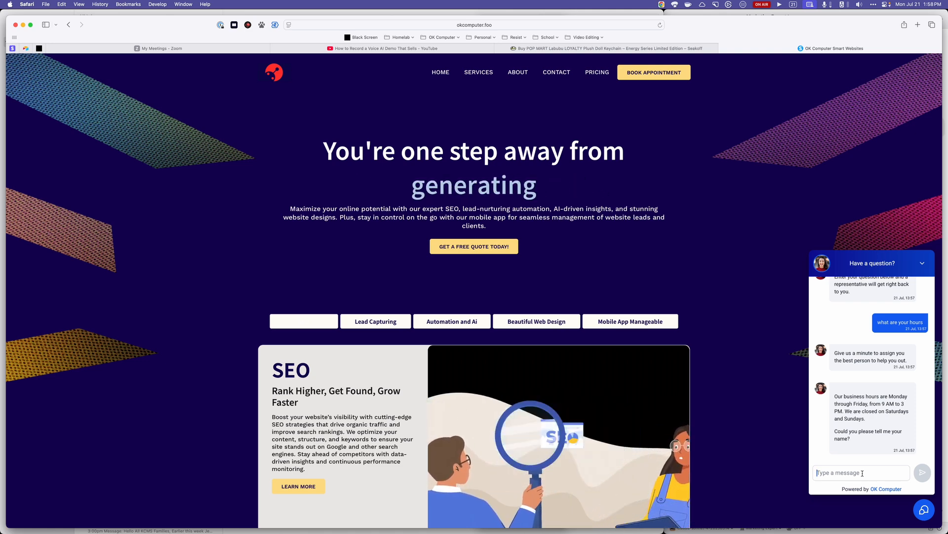
Send the question "do you help small business owners get more leads?" in the website chat.
{"action": "type", "text": "do you"}
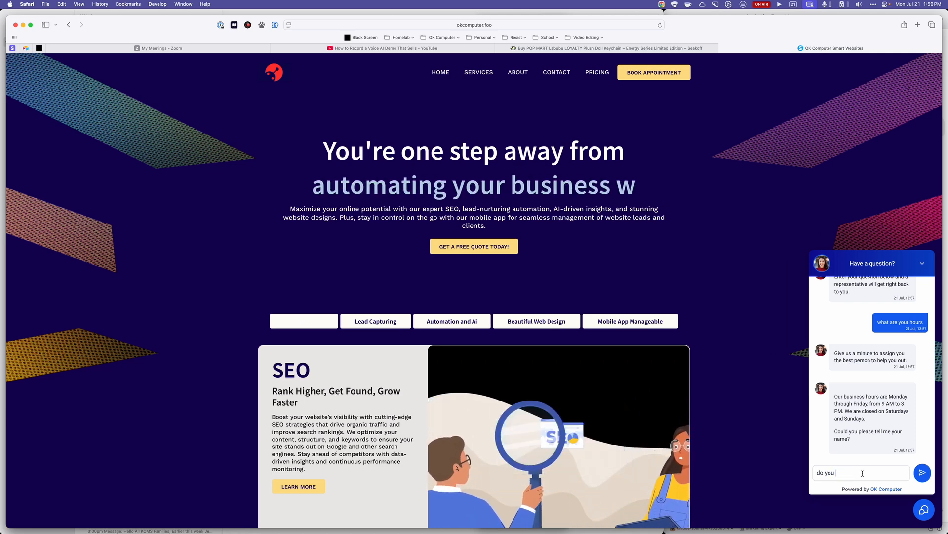
{"action": "type", "text": "havnd"}
{"action": "key", "text": "BackSpace"}
{"action": "key", "text": "BackSpace"}
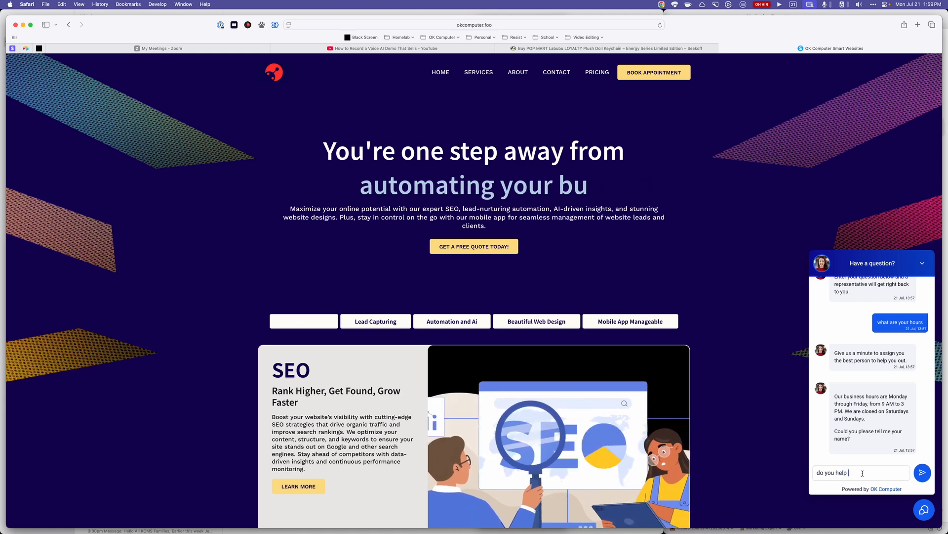
{"action": "type", "text": "small b"}
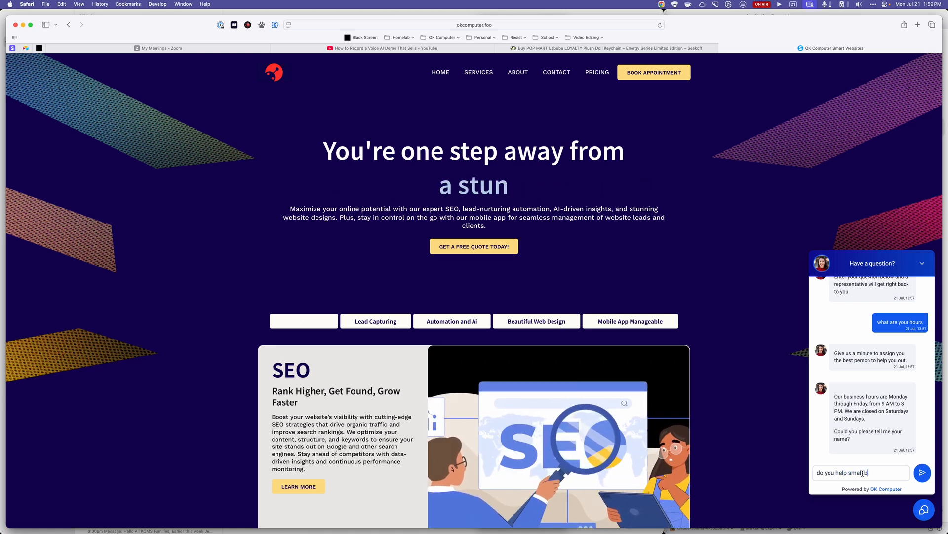
{"action": "type", "text": "usiness owners"}
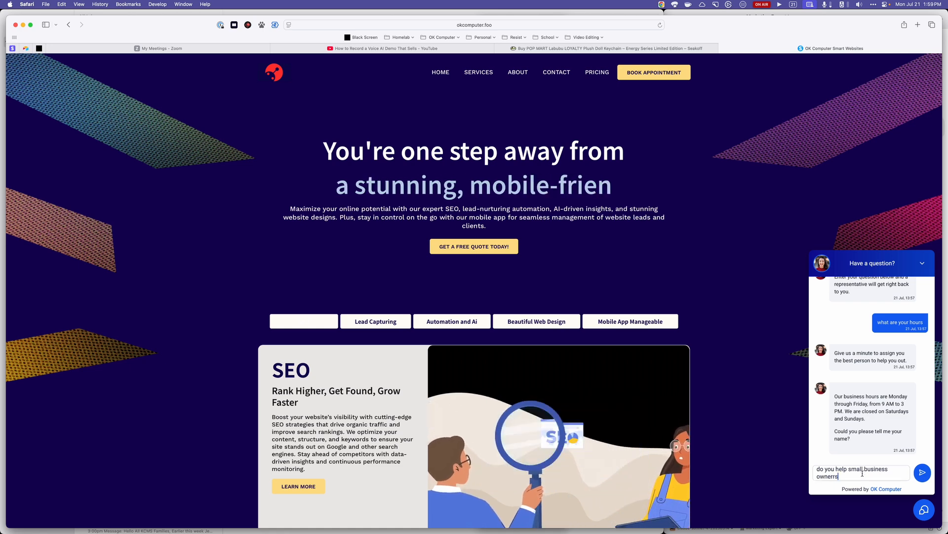
{"action": "type", "text": " get more leads?"}
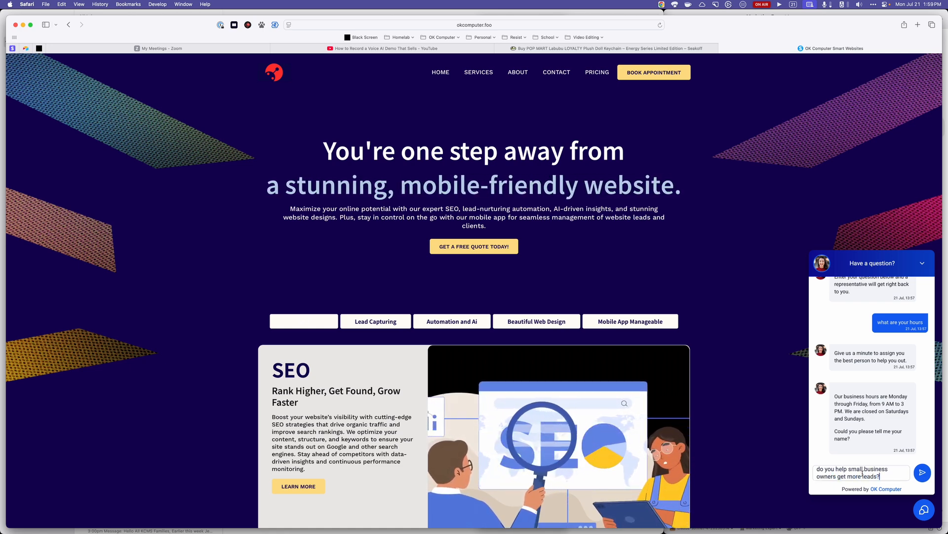
{"action": "key", "text": "Return"}
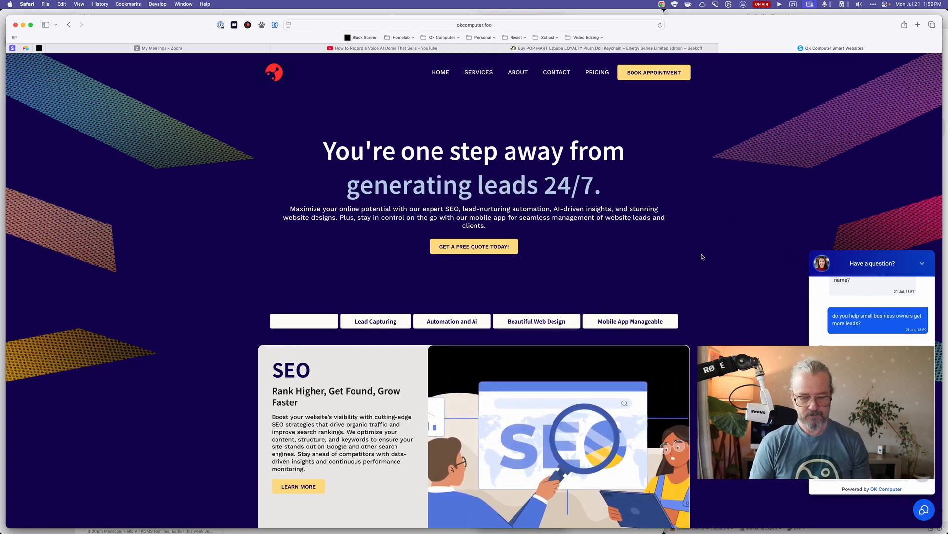
Shrink the Safari window to about 70% of the screen width and hide all other applications.
{"action": "key", "text": "super+space"}
{"action": "type", "text": "sev"}
{"action": "key", "text": "Return"}
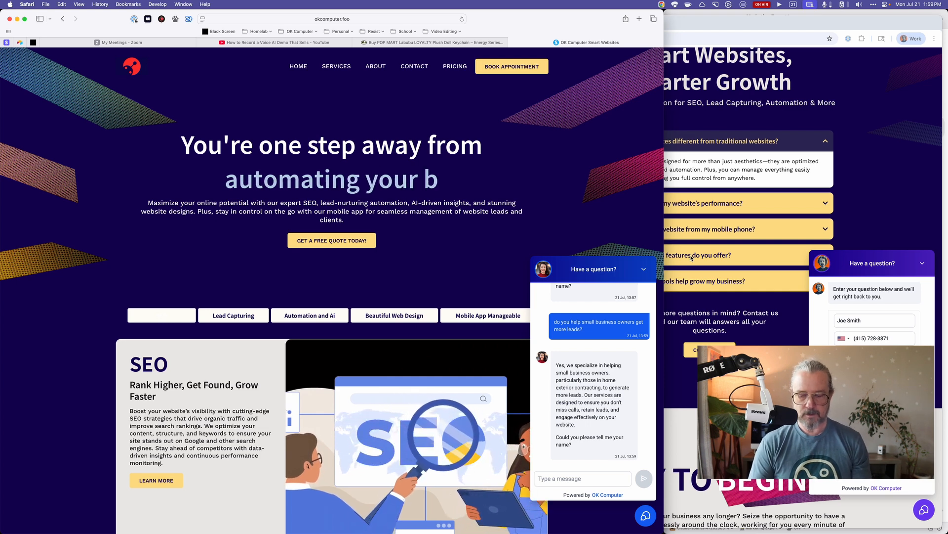
{"action": "key", "text": "alt+super+h"}
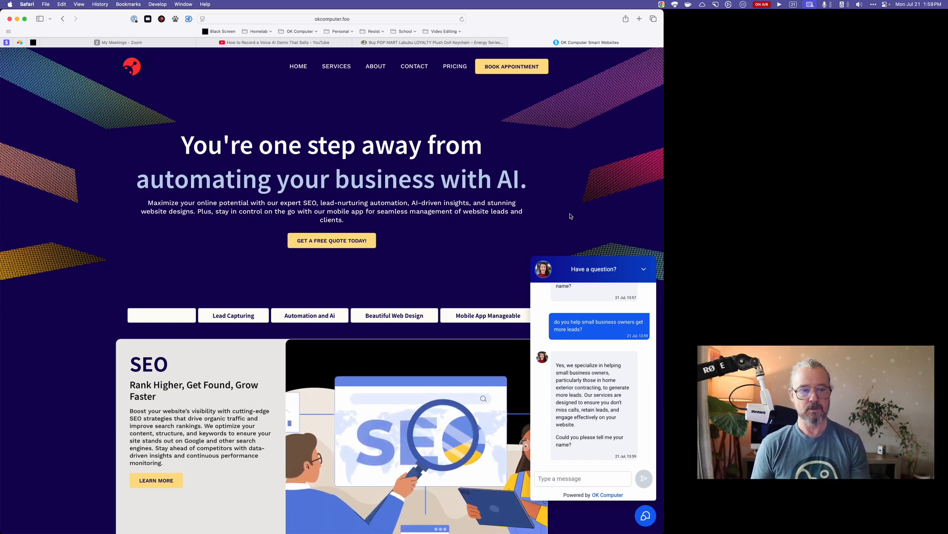
Review the chat widget conversation from its beginning, including the reply about business hours.
{"action": "key", "text": "super+Tab"}
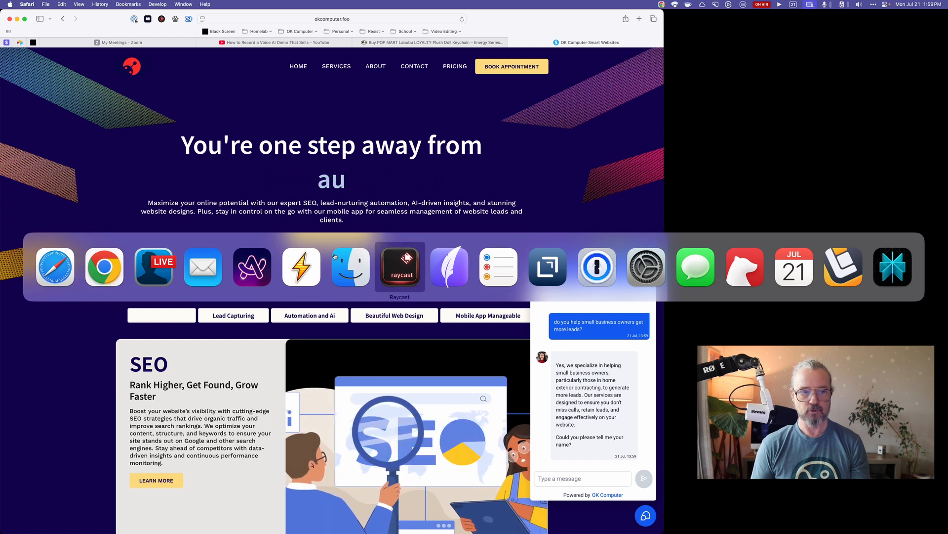
{"action": "key", "text": "super+shift+Tab"}
{"action": "key", "text": "super+shift+Tab"}
{"action": "key", "text": "super+shift+Tab"}
{"action": "key", "text": "super+shift+Tab"}
{"action": "key", "text": "super+shift+Tab"}
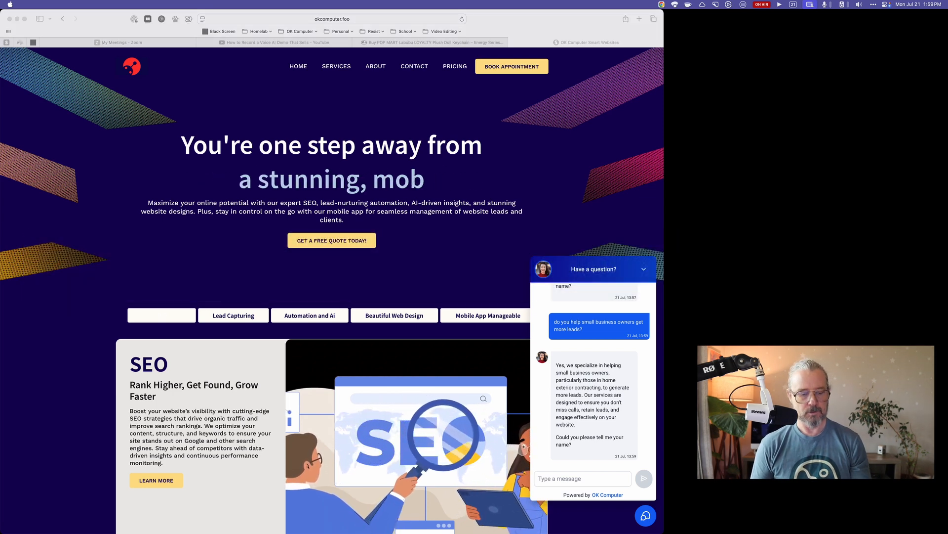
{"action": "left_click", "coordinate": [152, 267]}
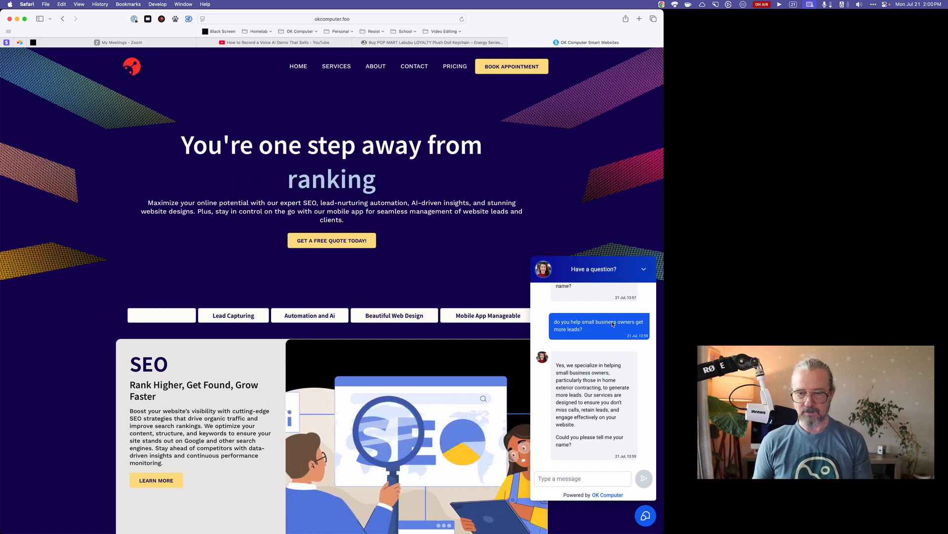
{"action": "scroll", "coordinate": [606, 339], "scroll_direction": "up", "scroll_amount": 10}
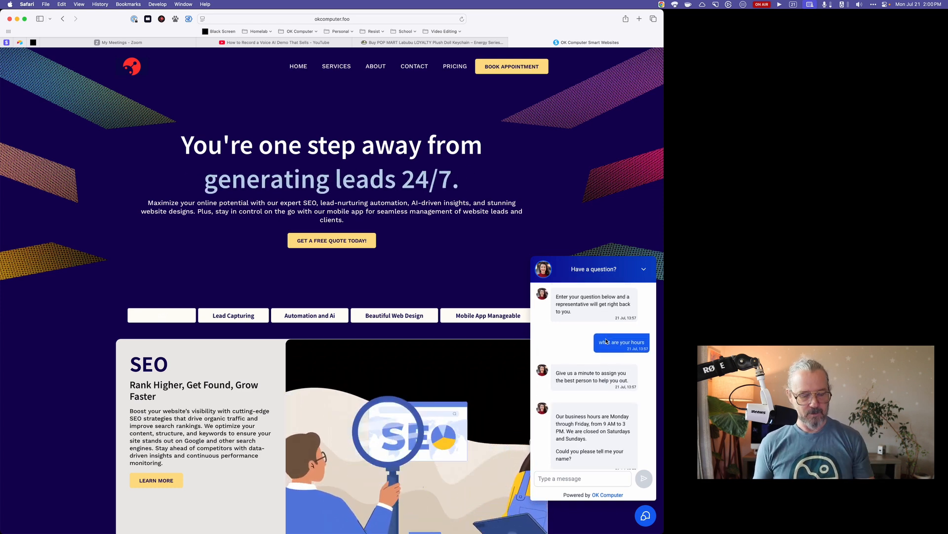
Switch back to Chrome, check the website chat widgets list, and open the Glitch bot's settings from the Conversation AI agents.
{"action": "key", "text": "super+Tab"}
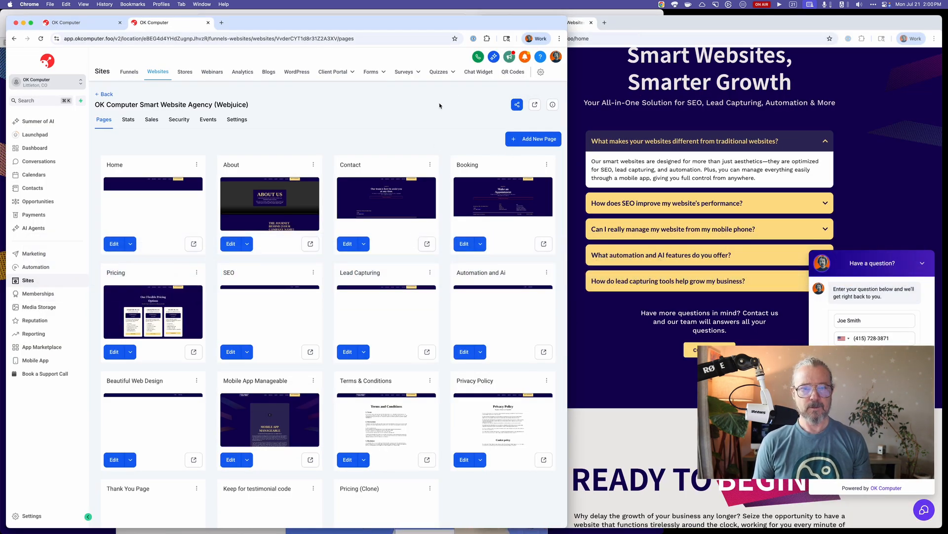
{"action": "left_click", "coordinate": [479, 72]}
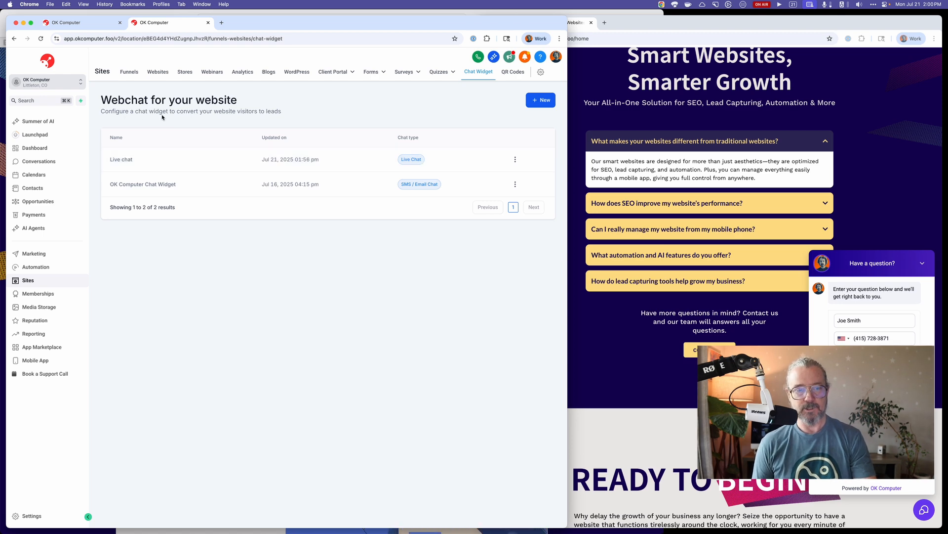
{"action": "left_click", "coordinate": [34, 228]}
{"action": "left_click", "coordinate": [223, 73]}
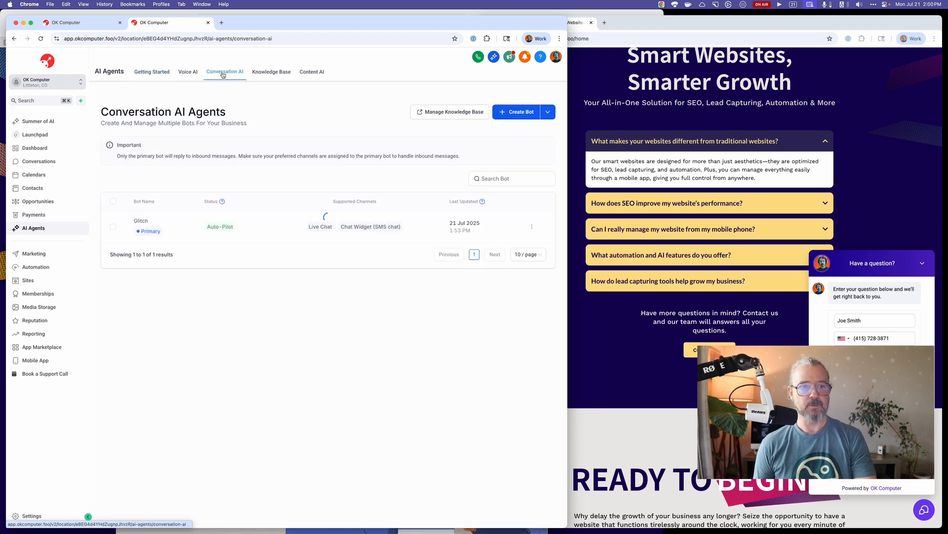
{"action": "left_click", "coordinate": [141, 221]}
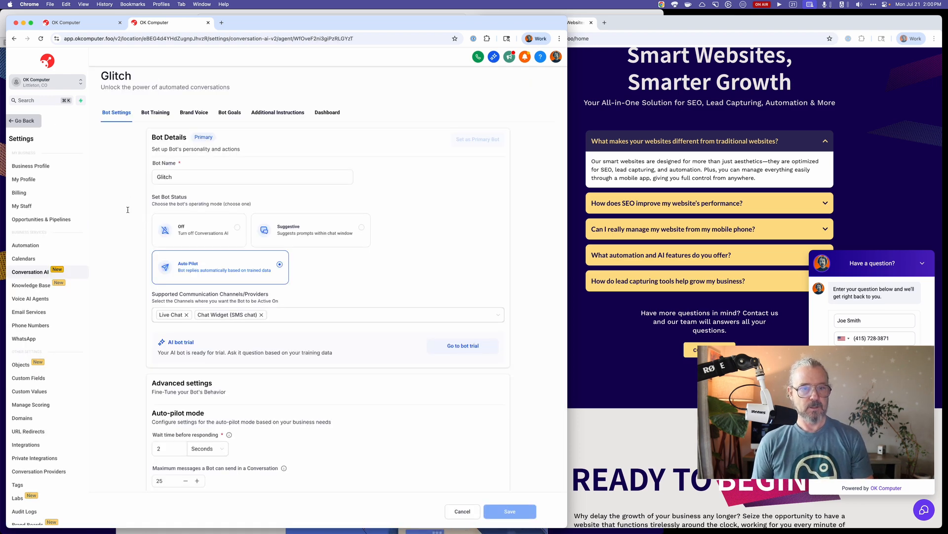
Review the Glitch bot's status and supported communication channels, and return to the Conversation AI agents list without changing anything.
{"action": "scroll", "coordinate": [139, 266], "scroll_direction": "down", "scroll_amount": 3}
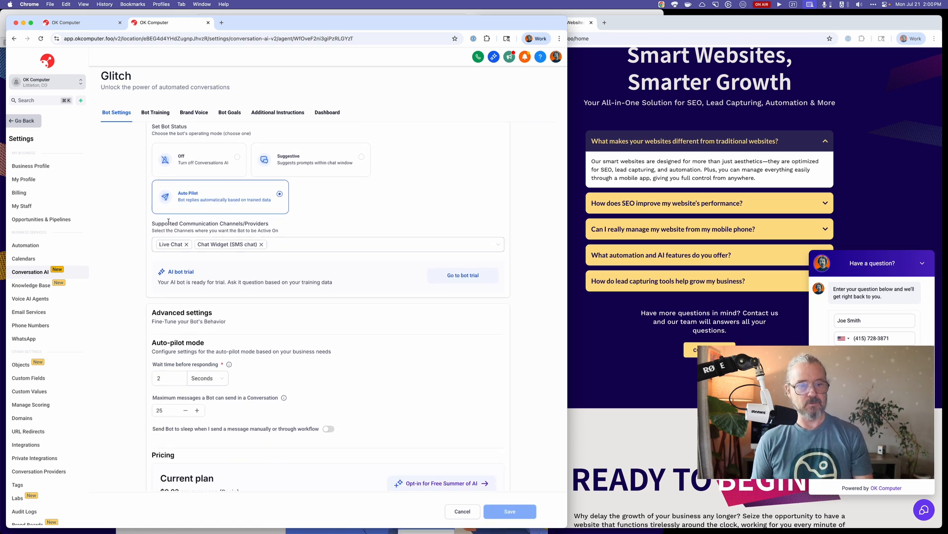
{"action": "left_click_drag", "start_coordinate": [270, 224], "coordinate": [151, 223]}
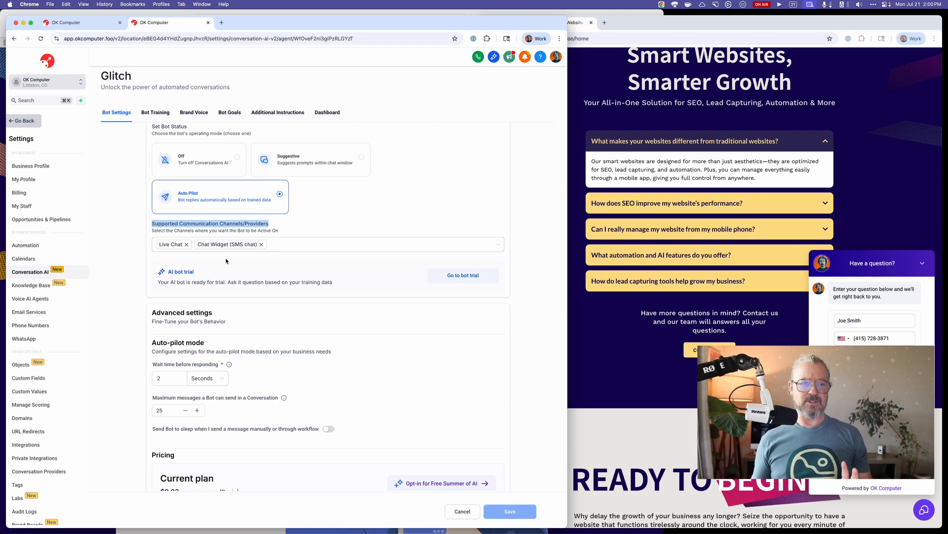
{"action": "left_click", "coordinate": [351, 234]}
{"action": "scroll", "coordinate": [350, 234], "scroll_direction": "up", "scroll_amount": 3}
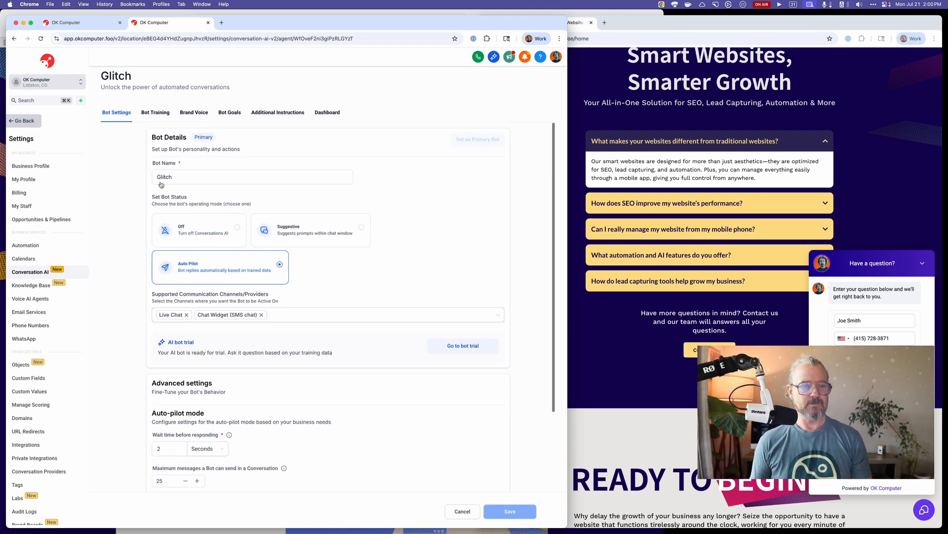
{"action": "left_click", "coordinate": [462, 511]}
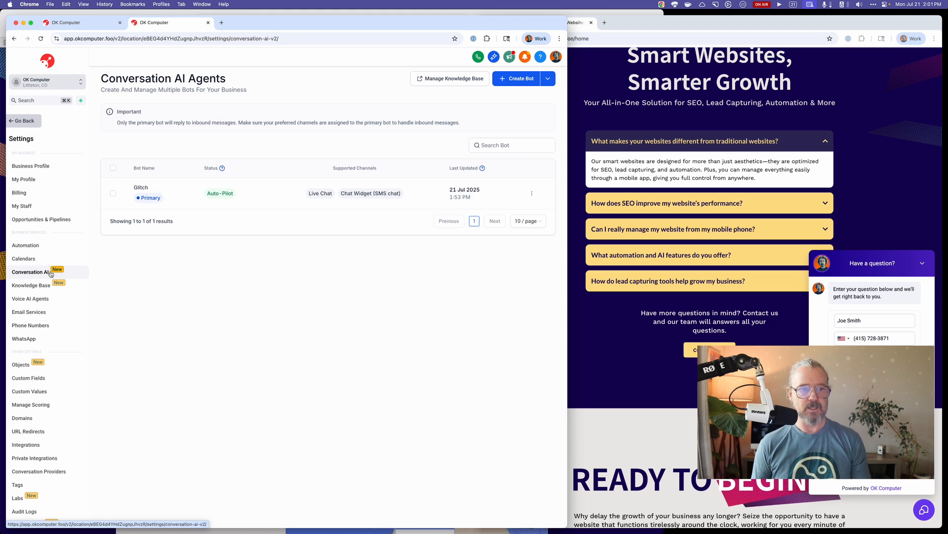
Leave the settings area and open the list of website chat widgets under Sites.
{"action": "left_click", "coordinate": [29, 122]}
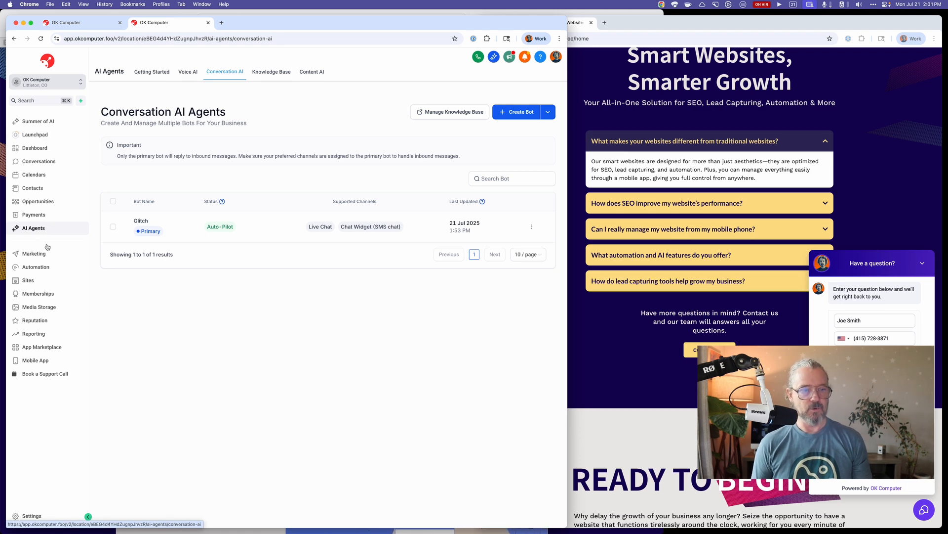
{"action": "left_click", "coordinate": [28, 280]}
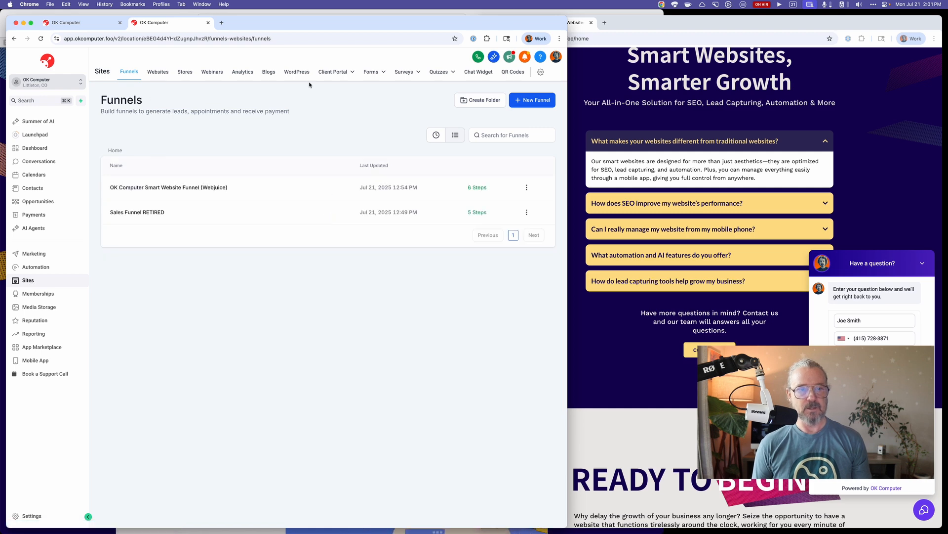
{"action": "left_click", "coordinate": [484, 73]}
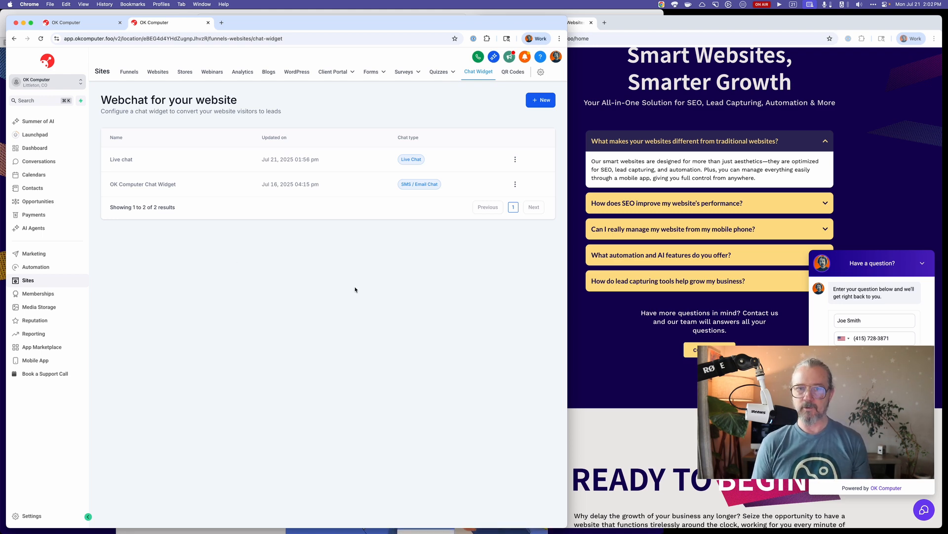
Switch to the OK Computer website window, reload the home page, and open its chat widget.
{"action": "left_click", "coordinate": [836, 75]}
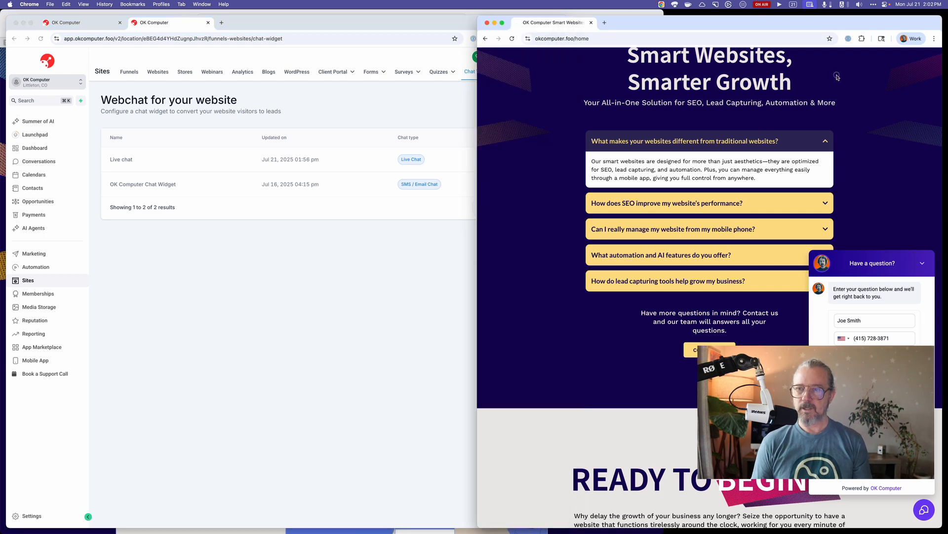
{"action": "key", "text": "super+r"}
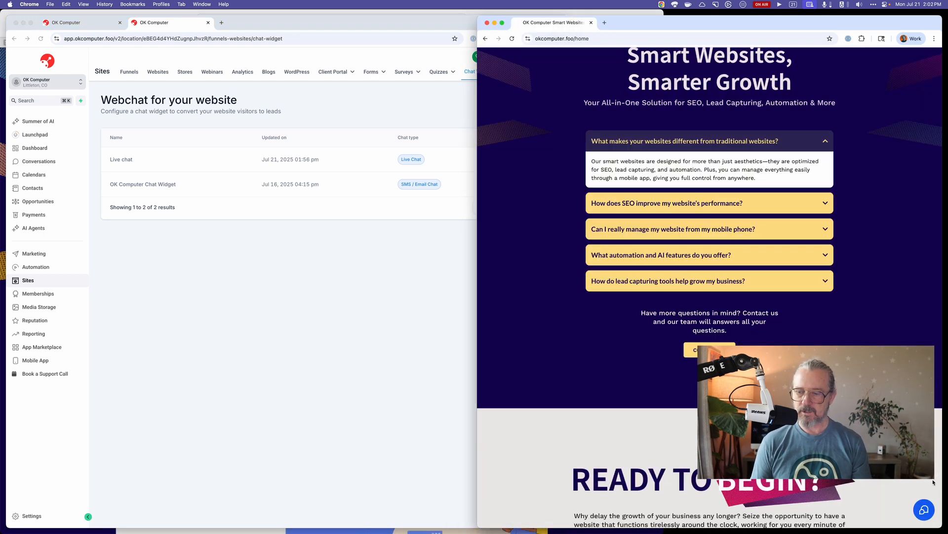
{"action": "left_click", "coordinate": [924, 509]}
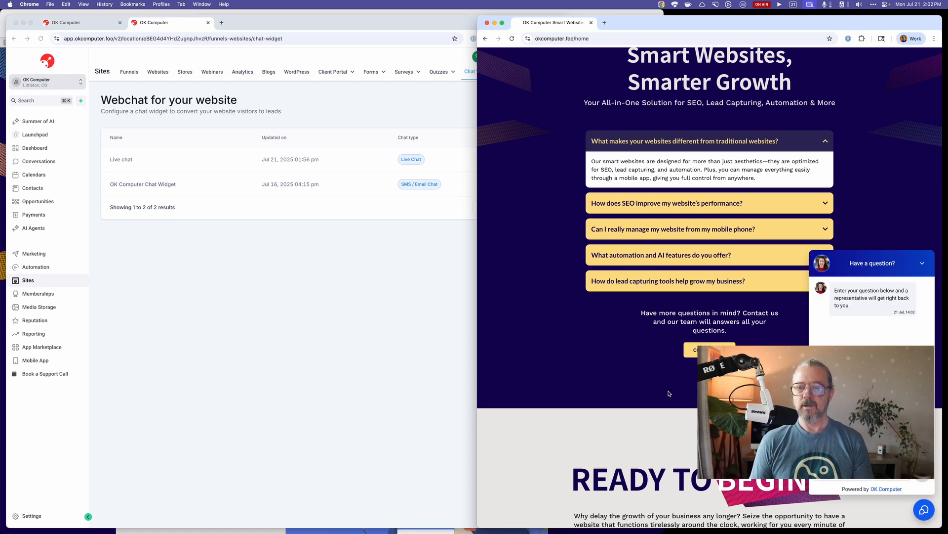